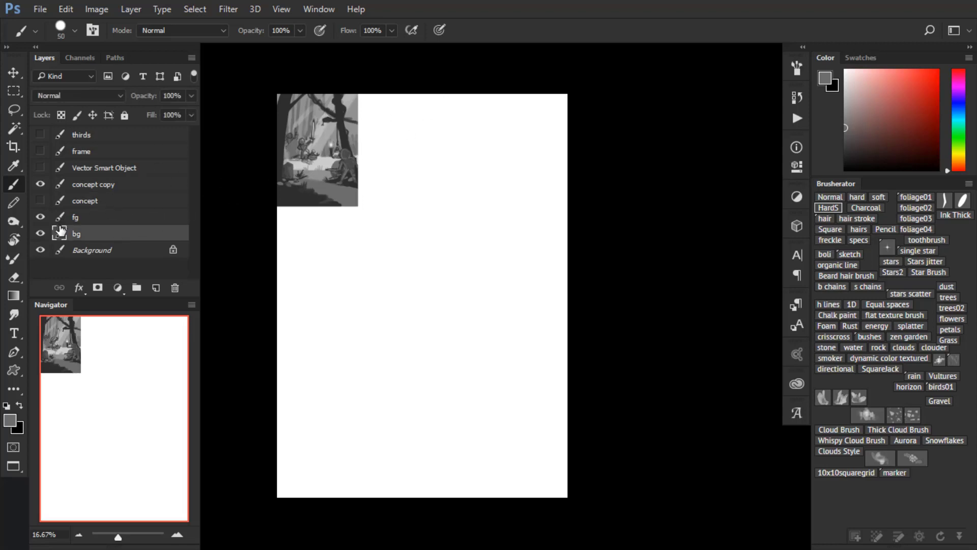
- Paint a gray horizon line across the bg layer and rough in a tall tree trunk rising from it, right of center
{"action": "left_click", "coordinate": [40, 201]}
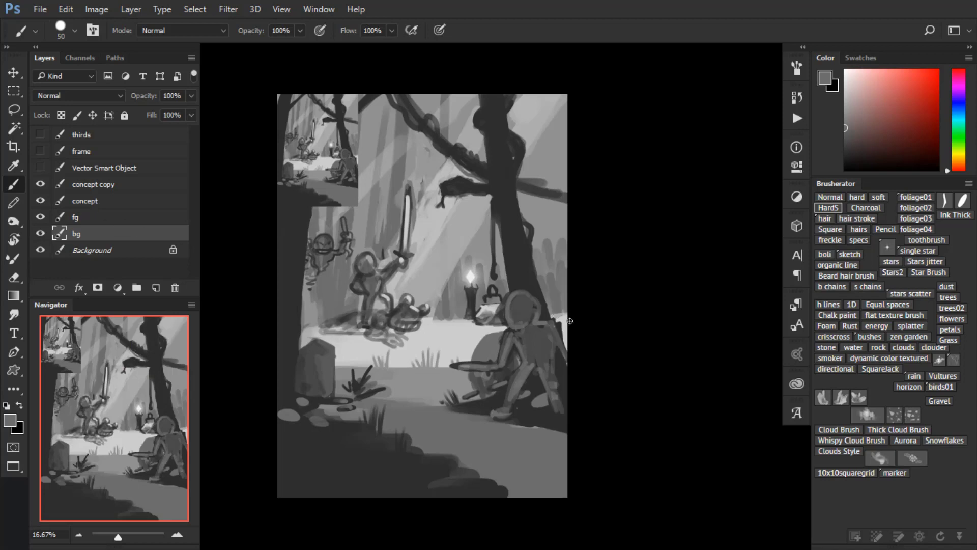
{"action": "left_click", "coordinate": [41, 201]}
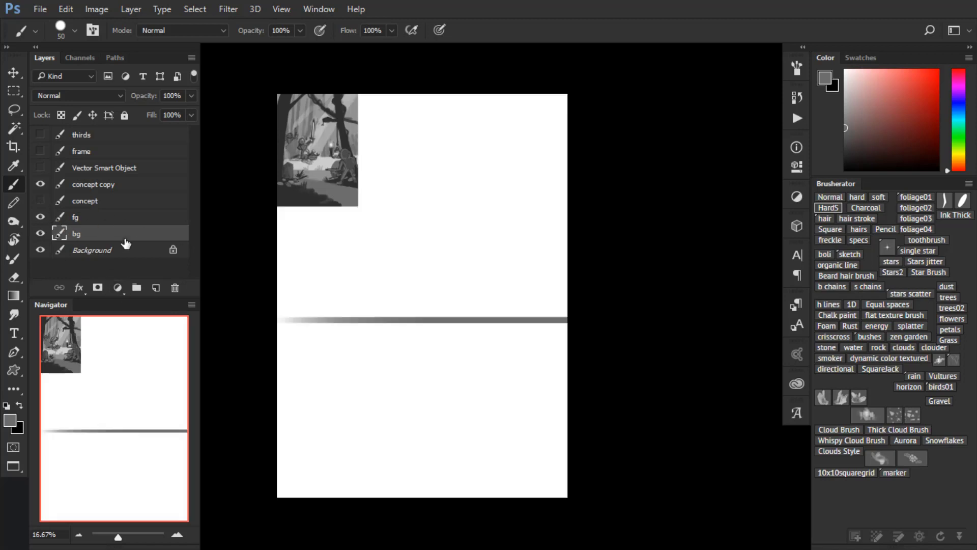
{"action": "left_click_drag", "start_coordinate": [573, 323], "coordinate": [218, 327]}
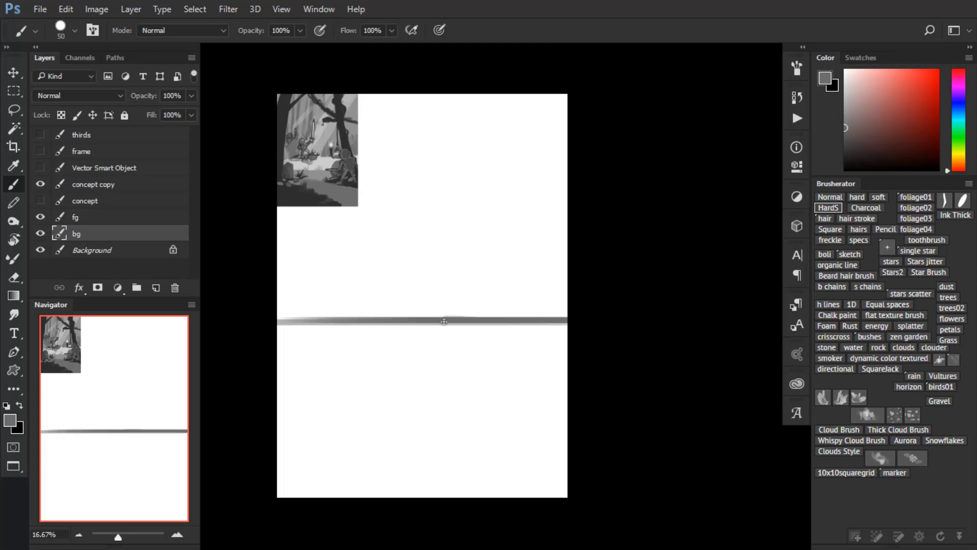
{"action": "mouse_move", "coordinate": [446, 316]}
{"action": "left_mouse_down"}
{"action": "mouse_move", "coordinate": [469, 102]}
{"action": "mouse_move", "coordinate": [467, 217]}
{"action": "mouse_move", "coordinate": [446, 313]}
{"action": "mouse_move", "coordinate": [454, 317]}
{"action": "left_mouse_up"}
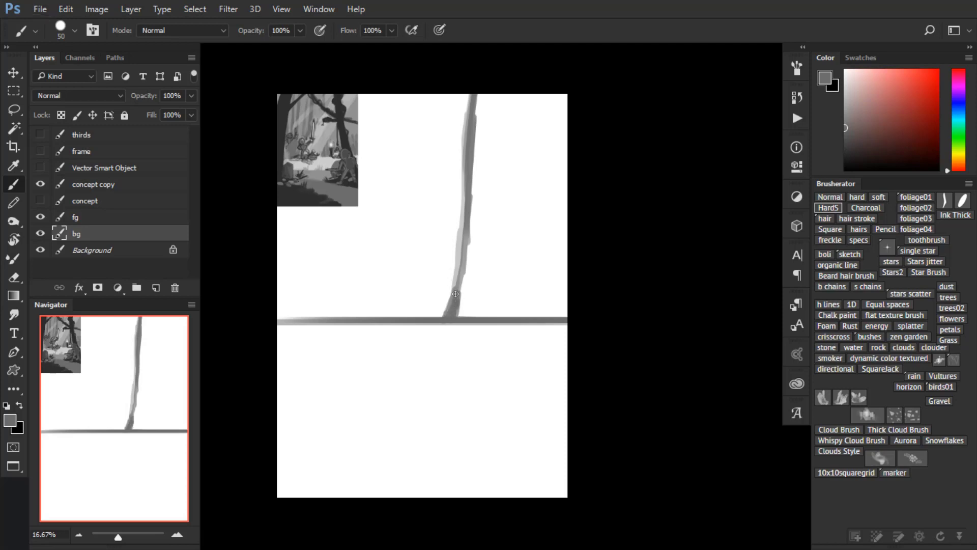
- Turn on Lazy Nezumi Pro stroke processing with the 004 - Painting preset and repaint the tree trunk darker with a wider base
{"action": "key", "text": "alt+c"}
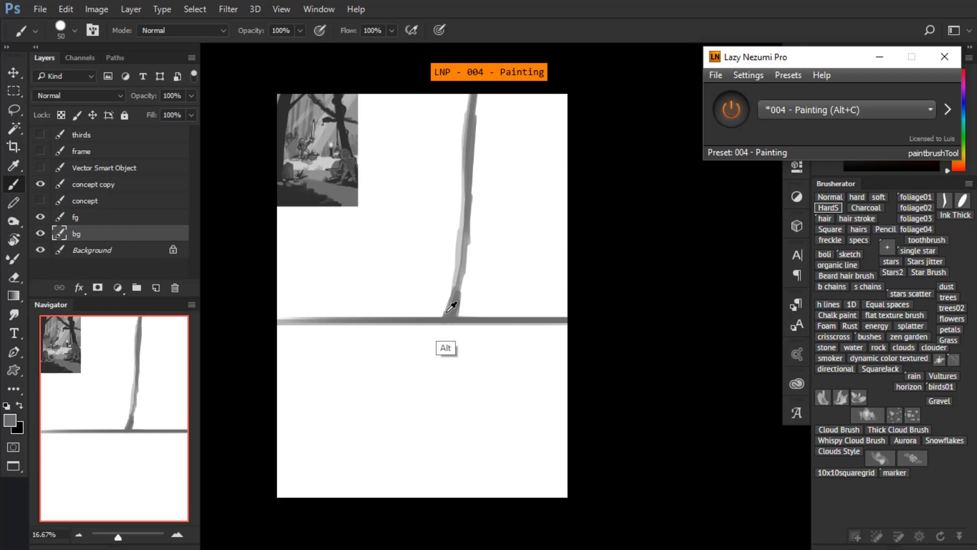
{"action": "key", "text": "alt+c"}
{"action": "key", "text": "alt+c"}
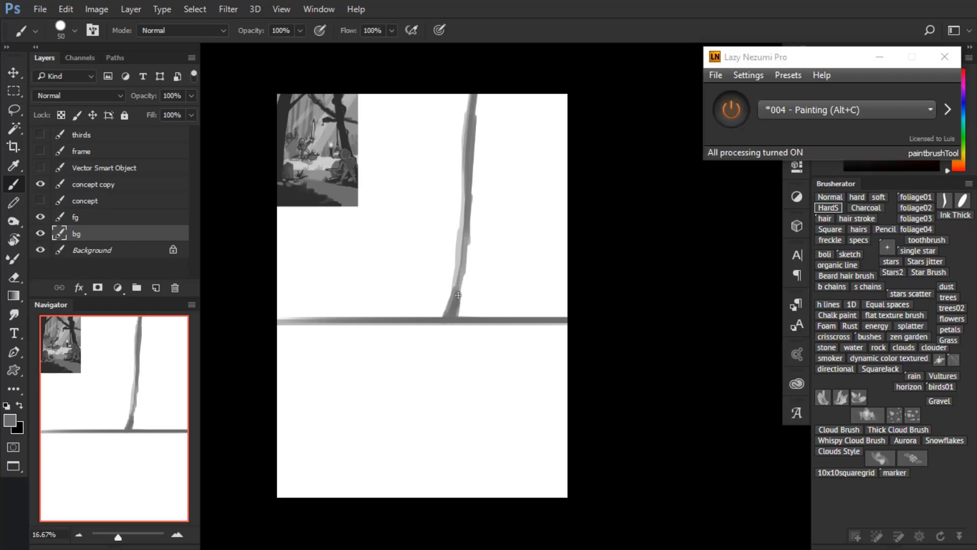
{"action": "mouse_move", "coordinate": [458, 304]}
{"action": "left_mouse_down"}
{"action": "mouse_move", "coordinate": [471, 104]}
{"action": "mouse_move", "coordinate": [460, 257]}
{"action": "mouse_move", "coordinate": [490, 87]}
{"action": "mouse_move", "coordinate": [507, 125]}
{"action": "mouse_move", "coordinate": [476, 97]}
{"action": "mouse_move", "coordinate": [487, 85]}
{"action": "mouse_move", "coordinate": [473, 106]}
{"action": "mouse_move", "coordinate": [445, 315]}
{"action": "left_mouse_up"}
{"action": "left_click", "coordinate": [879, 57]}
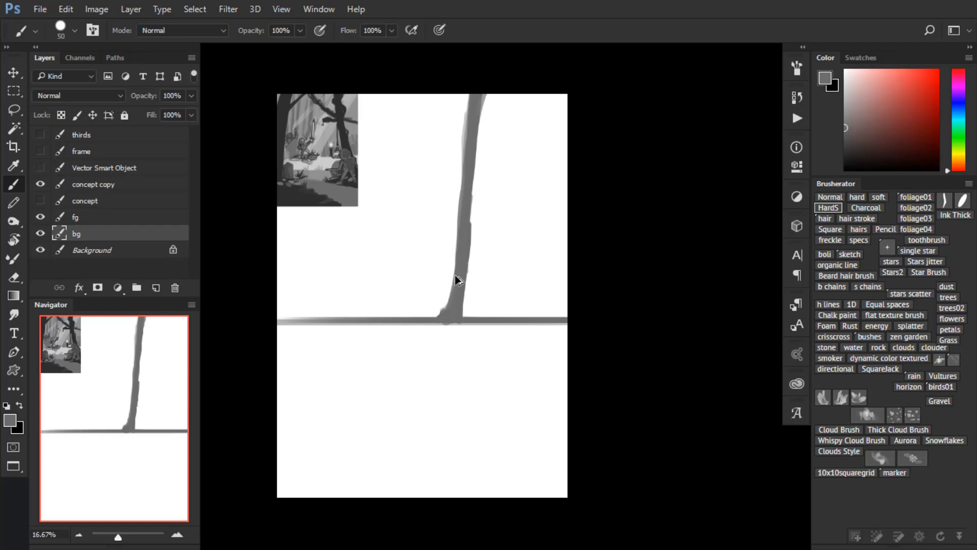
- Check the concept layer and block in the ground below the horizon with broad gray brush strokes
{"action": "left_click", "coordinate": [41, 201]}
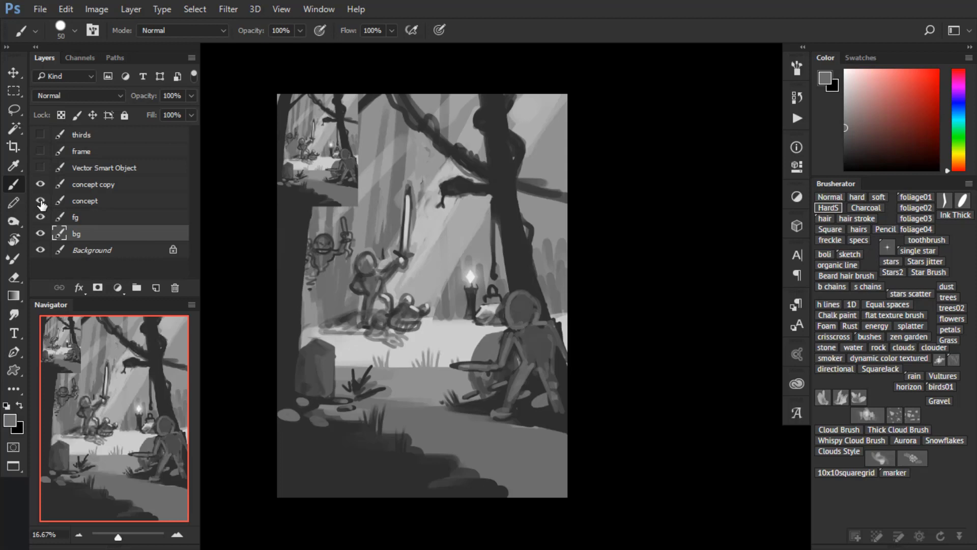
{"action": "left_click", "coordinate": [41, 201]}
{"action": "mouse_move", "coordinate": [516, 324]}
{"action": "left_mouse_down"}
{"action": "mouse_move", "coordinate": [362, 271]}
{"action": "mouse_move", "coordinate": [314, 276]}
{"action": "mouse_move", "coordinate": [640, 275]}
{"action": "mouse_move", "coordinate": [316, 281]}
{"action": "left_mouse_up"}
{"action": "key", "text": "]"}
{"action": "key", "text": "]"}
{"action": "mouse_move", "coordinate": [632, 283]}
{"action": "left_mouse_down"}
{"action": "mouse_move", "coordinate": [341, 282]}
{"action": "mouse_move", "coordinate": [435, 280]}
{"action": "mouse_move", "coordinate": [207, 342]}
{"action": "mouse_move", "coordinate": [702, 395]}
{"action": "mouse_move", "coordinate": [435, 368]}
{"action": "mouse_move", "coordinate": [346, 293]}
{"action": "left_mouse_up"}
{"action": "key", "text": "]"}
{"action": "key", "text": "]"}
{"action": "key", "text": "]"}
{"action": "left_click_drag", "start_coordinate": [346, 257], "coordinate": [631, 252]}
- Paint a second gray trunk left of the first, with a thin branch slanting up from its middle
{"action": "key", "text": "["}
{"action": "key", "text": "["}
{"action": "key", "text": "["}
{"action": "left_click_drag", "start_coordinate": [543, 242], "coordinate": [498, 372]}
{"action": "mouse_move", "coordinate": [397, 175]}
{"action": "left_mouse_down"}
{"action": "mouse_move", "coordinate": [413, 380]}
{"action": "mouse_move", "coordinate": [399, 173]}
{"action": "left_mouse_up"}
{"action": "key", "text": "["}
{"action": "key", "text": "["}
{"action": "key", "text": "["}
{"action": "key", "text": "["}
{"action": "key", "text": "["}
{"action": "left_click_drag", "start_coordinate": [438, 173], "coordinate": [409, 275]}
{"action": "mouse_move", "coordinate": [423, 216]}
{"action": "left_mouse_down"}
{"action": "mouse_move", "coordinate": [406, 277]}
{"action": "mouse_move", "coordinate": [421, 225]}
{"action": "left_mouse_up"}
{"action": "key", "text": "["}
{"action": "key", "text": "["}
{"action": "key", "text": "["}
- Add a new layer beneath the bg layer and hide the concept copy layer
{"action": "key", "text": "ctrl+shift+alt+n"}
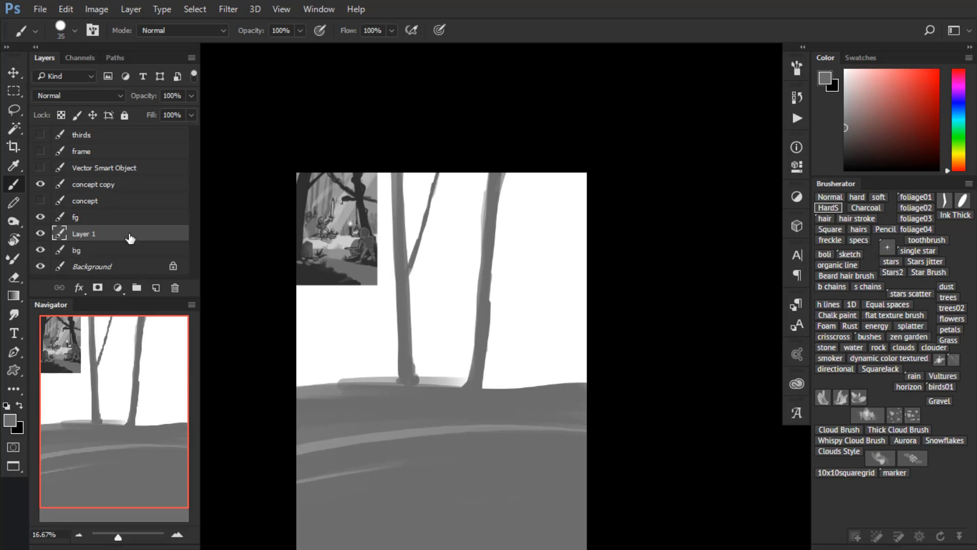
{"action": "left_click_drag", "start_coordinate": [131, 236], "coordinate": [122, 256]}
{"action": "left_click", "coordinate": [40, 184]}
{"action": "key", "text": "]"}
{"action": "key", "text": "]"}
{"action": "key", "text": "]"}
{"action": "key", "text": "]"}
{"action": "left_click_drag", "start_coordinate": [375, 174], "coordinate": [385, 384]}
{"action": "key", "text": "ctrl+z"}
- Fill the ground from the horizon to the canvas's lower edge with solid gray, using increasingly larger brush strokes
{"action": "left_click_drag", "start_coordinate": [378, 305], "coordinate": [434, 182]}
{"action": "mouse_move", "coordinate": [406, 265]}
{"action": "left_mouse_down"}
{"action": "mouse_move", "coordinate": [366, 267]}
{"action": "mouse_move", "coordinate": [642, 261]}
{"action": "left_mouse_up"}
{"action": "left_click_drag", "start_coordinate": [477, 289], "coordinate": [463, 327]}
{"action": "key", "text": "]"}
{"action": "key", "text": "]"}
{"action": "key", "text": "]"}
{"action": "key", "text": "]"}
{"action": "key", "text": "]"}
{"action": "left_click_drag", "start_coordinate": [651, 345], "coordinate": [341, 356]}
{"action": "key", "text": "]"}
{"action": "key", "text": "]"}
{"action": "key", "text": "]"}
{"action": "mouse_move", "coordinate": [341, 393]}
{"action": "left_mouse_down"}
{"action": "mouse_move", "coordinate": [620, 427]}
{"action": "mouse_move", "coordinate": [346, 363]}
{"action": "left_mouse_up"}
{"action": "mouse_move", "coordinate": [346, 362]}
{"action": "left_mouse_down"}
{"action": "mouse_move", "coordinate": [534, 307]}
{"action": "mouse_move", "coordinate": [470, 298]}
{"action": "left_mouse_up"}
- Merge the added layer with the bg layer
{"action": "key", "text": "e"}
{"action": "key", "text": "["}
{"action": "key", "text": "["}
{"action": "key", "text": "["}
{"action": "left_click", "coordinate": [92, 236], "text": "shift"}
{"action": "key", "text": "ctrl+e"}
{"action": "mouse_move", "coordinate": [342, 296]}
{"action": "left_mouse_down"}
{"action": "mouse_move", "coordinate": [437, 287]}
{"action": "mouse_move", "coordinate": [427, 290]}
{"action": "left_mouse_up"}
{"action": "key", "text": "ctrl+z"}
- Even out the horizon edge and the bases of both trunks with gray brush strokes
{"action": "key", "text": "b"}
{"action": "mouse_move", "coordinate": [632, 299]}
{"action": "left_mouse_down"}
{"action": "mouse_move", "coordinate": [544, 244]}
{"action": "mouse_move", "coordinate": [529, 299]}
{"action": "left_mouse_up"}
{"action": "left_click_drag", "start_coordinate": [519, 273], "coordinate": [507, 295]}
{"action": "left_click_drag", "start_coordinate": [457, 290], "coordinate": [450, 260]}
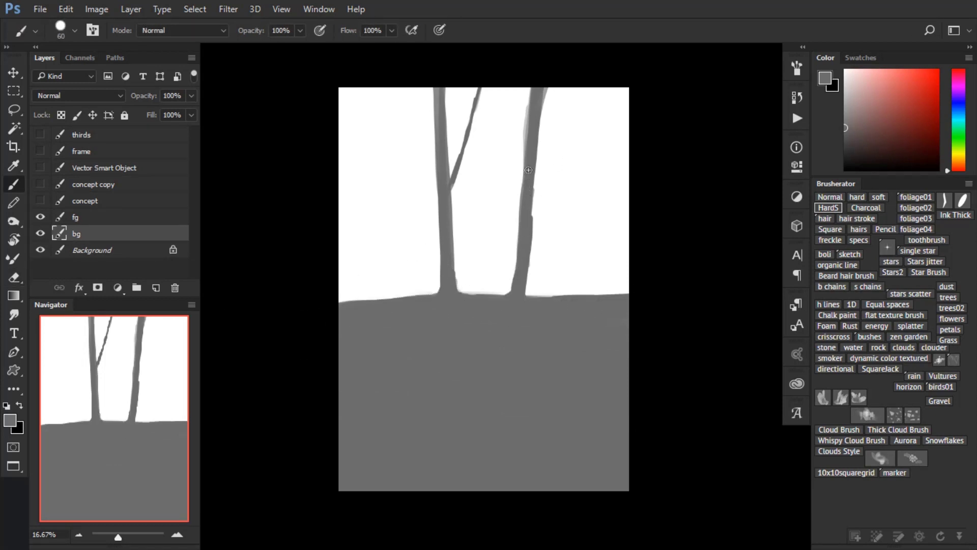
- Erase the pale fringe on the right trunk's upper left edge and solidify the slanted branch in gray with the brush
{"action": "key", "text": "e"}
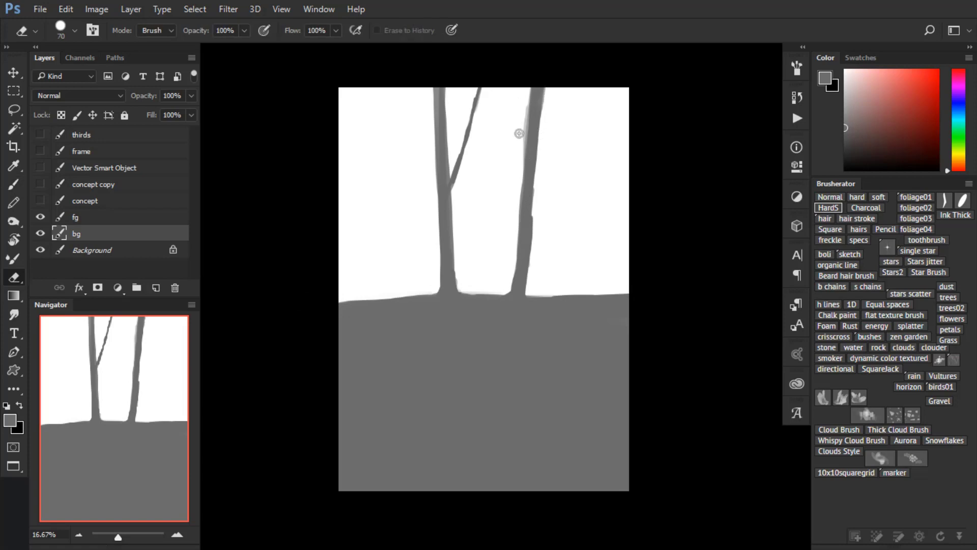
{"action": "left_click_drag", "start_coordinate": [523, 96], "coordinate": [516, 184]}
{"action": "key", "text": "b"}
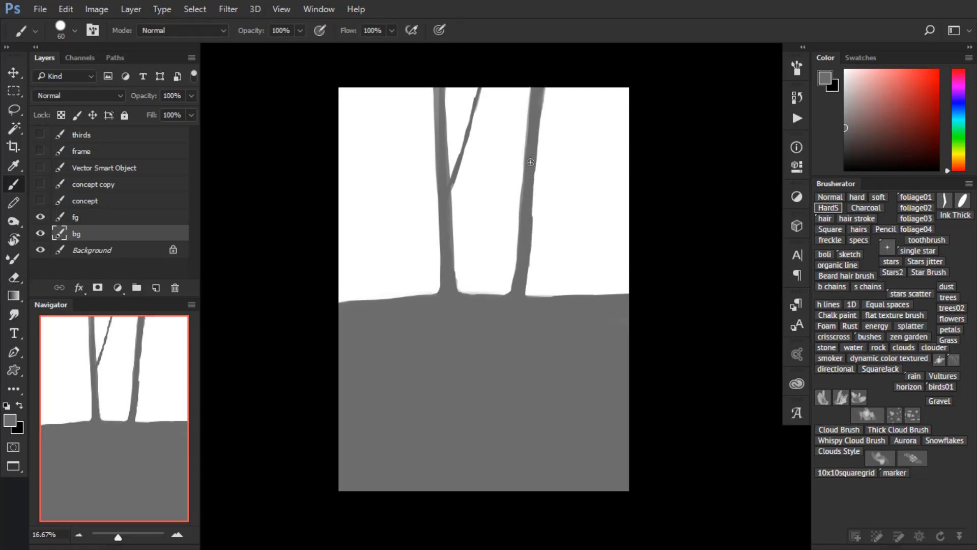
{"action": "left_click_drag", "start_coordinate": [474, 107], "coordinate": [449, 175]}
{"action": "key", "text": "bracketleft"}
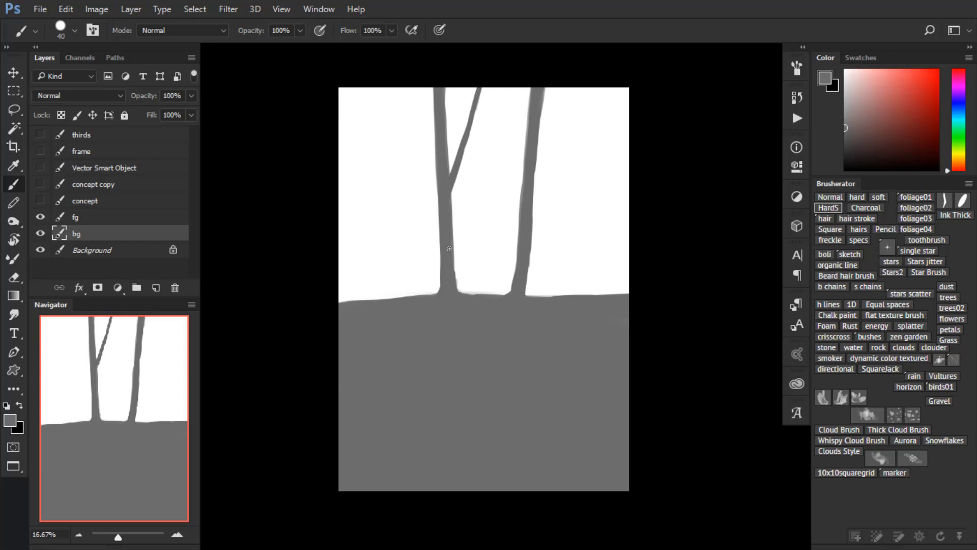
- Save the document in the jungle folder as jungle-wip-001.psd with its layers
{"action": "key", "text": "e"}
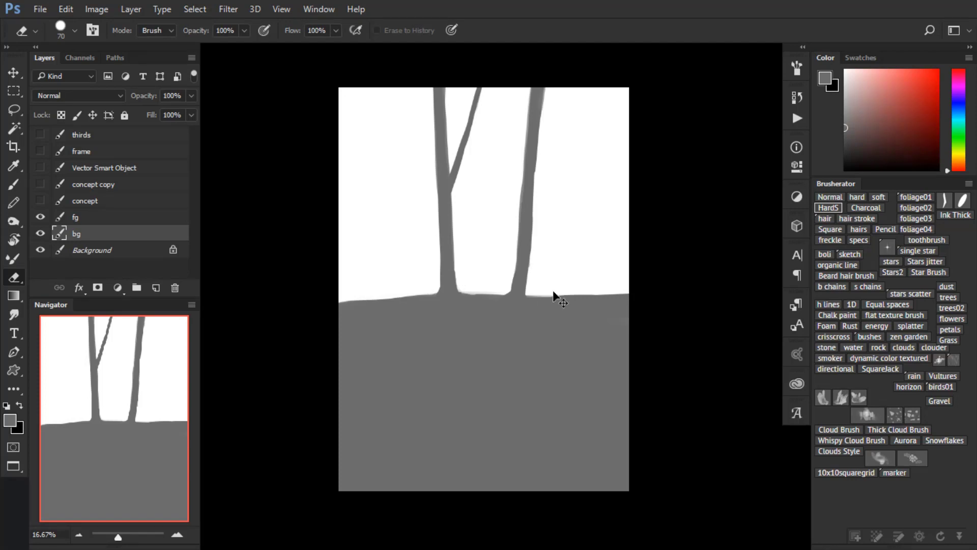
{"action": "key", "text": "ctrl+shift+s"}
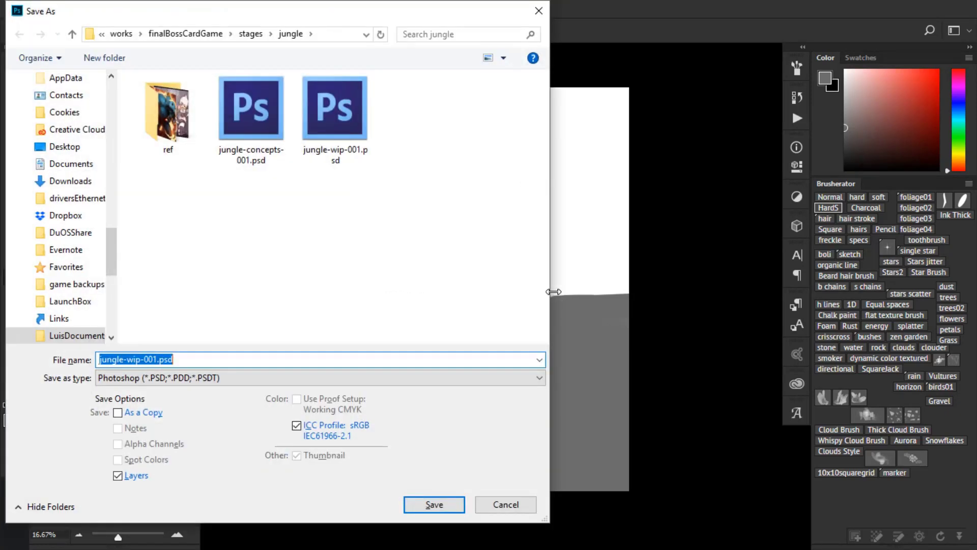
{"action": "left_click", "coordinate": [444, 506]}
{"action": "left_click", "coordinate": [525, 272]}
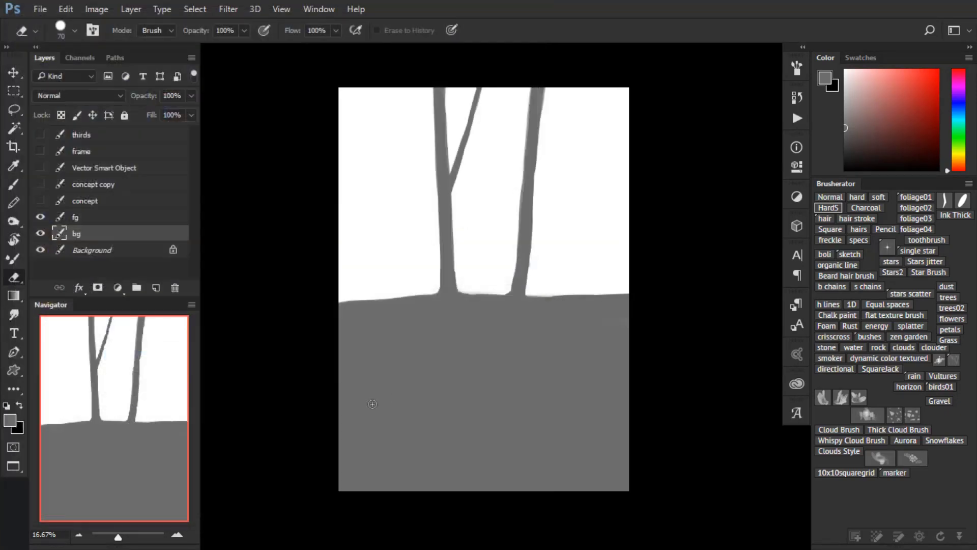
- With Curves on the bg layer, darken RGB at input 132 to output 121 and raise green at input 125 to 143
{"action": "key", "text": "b"}
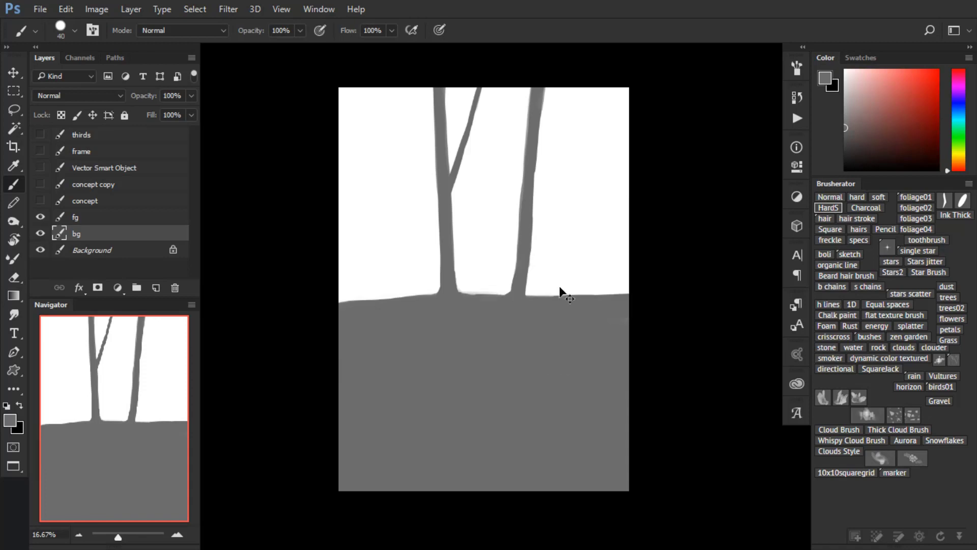
{"action": "key", "text": "ctrl+m"}
{"action": "left_click_drag", "start_coordinate": [465, 273], "coordinate": [349, 277]}
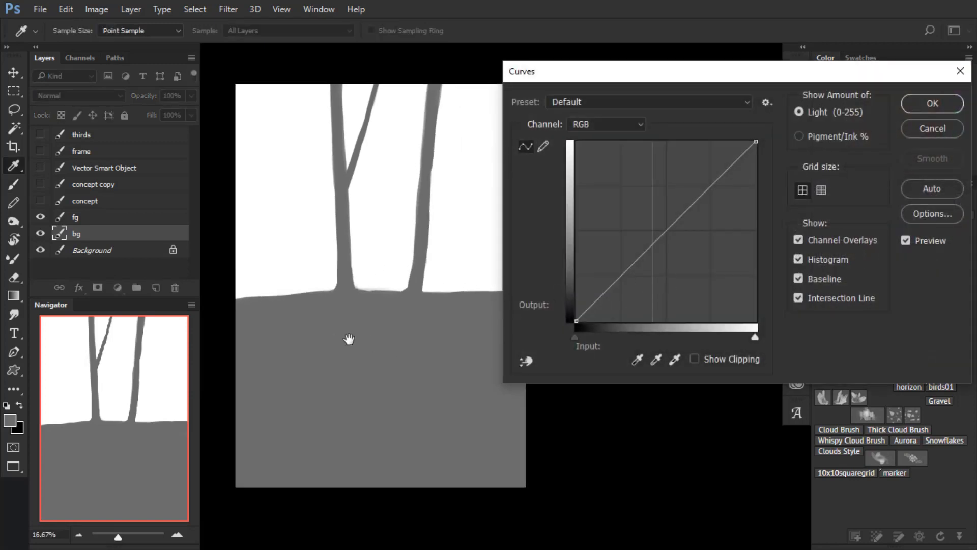
{"action": "left_click_drag", "start_coordinate": [668, 213], "coordinate": [669, 236]}
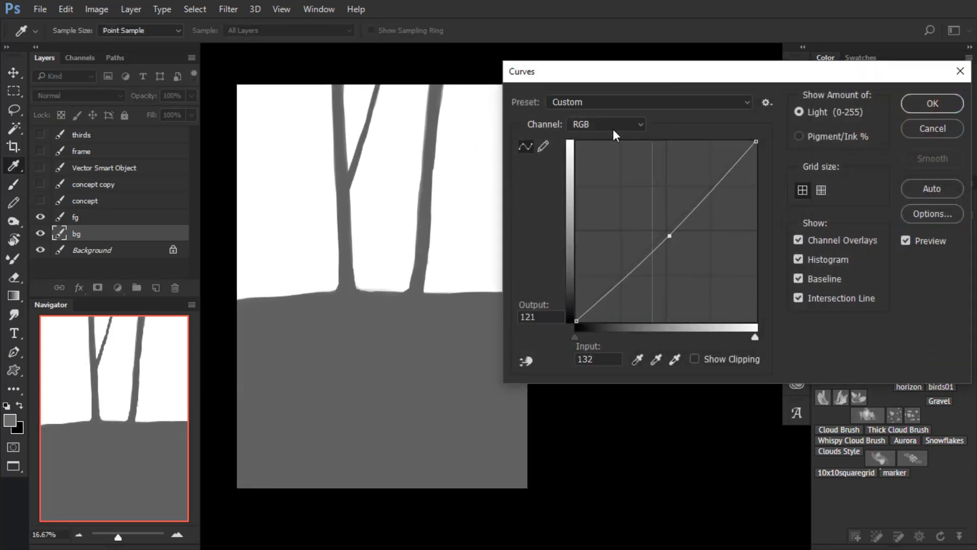
{"action": "left_click", "coordinate": [616, 127]}
{"action": "left_click", "coordinate": [593, 148]}
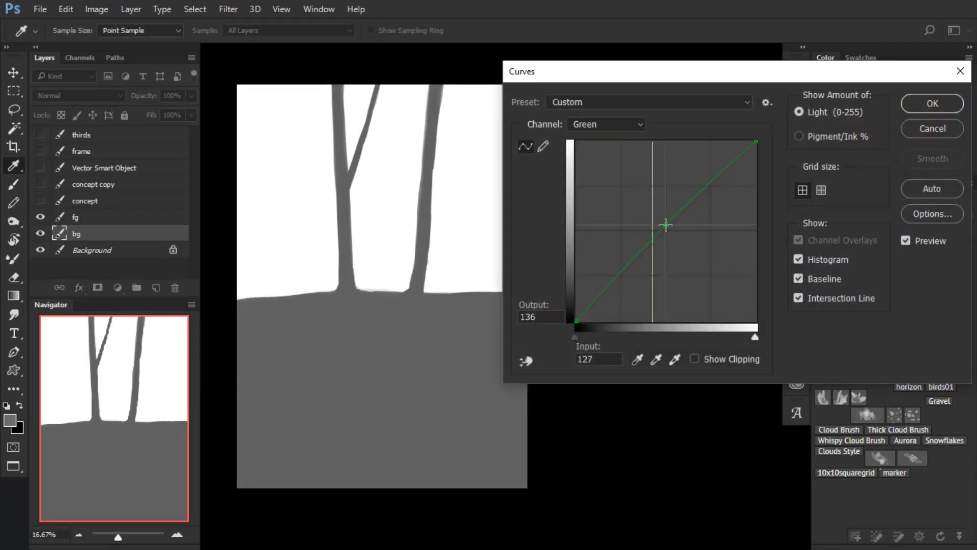
{"action": "mouse_move", "coordinate": [665, 224]}
{"action": "left_mouse_down"}
{"action": "mouse_move", "coordinate": [659, 212]}
{"action": "mouse_move", "coordinate": [664, 222]}
{"action": "left_mouse_up"}
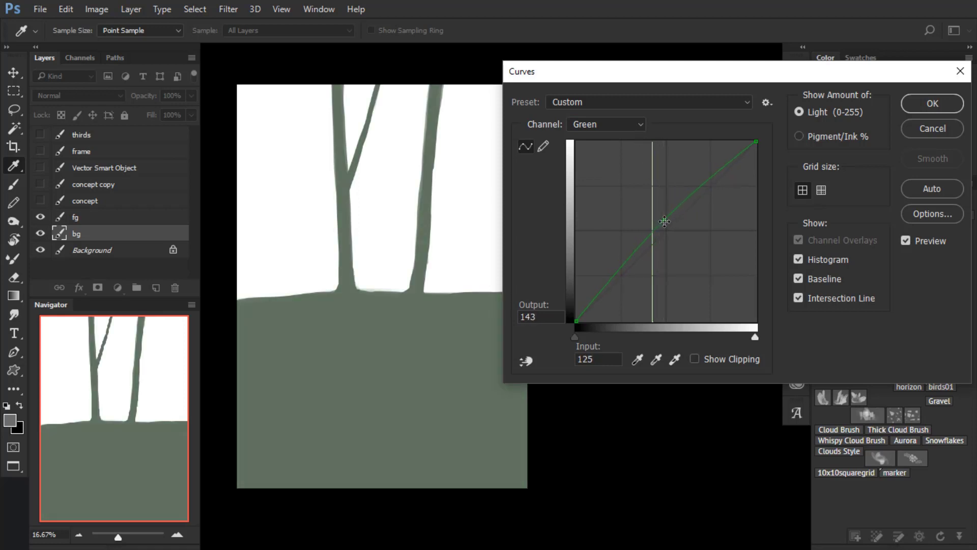
- Raise the blue curve's midtones, move the RGB point to input 134 and output 122, and apply the Curves adjustment
{"action": "left_click", "coordinate": [640, 128]}
{"action": "left_click", "coordinate": [581, 168]}
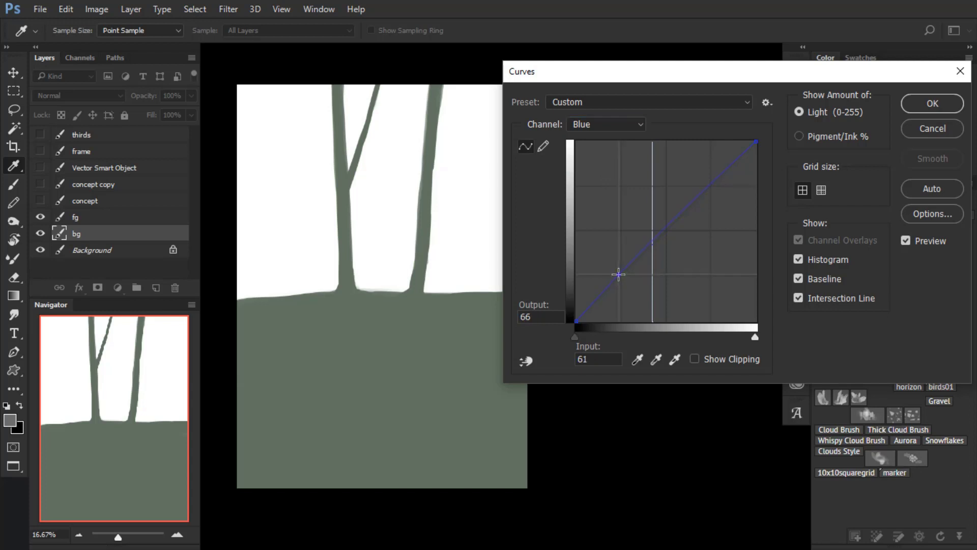
{"action": "left_click_drag", "start_coordinate": [618, 274], "coordinate": [662, 228]}
{"action": "left_click", "coordinate": [641, 129]}
{"action": "left_click", "coordinate": [585, 134]}
{"action": "left_click", "coordinate": [671, 237]}
{"action": "left_click_drag", "start_coordinate": [668, 235], "coordinate": [668, 233]}
{"action": "left_click", "coordinate": [636, 127]}
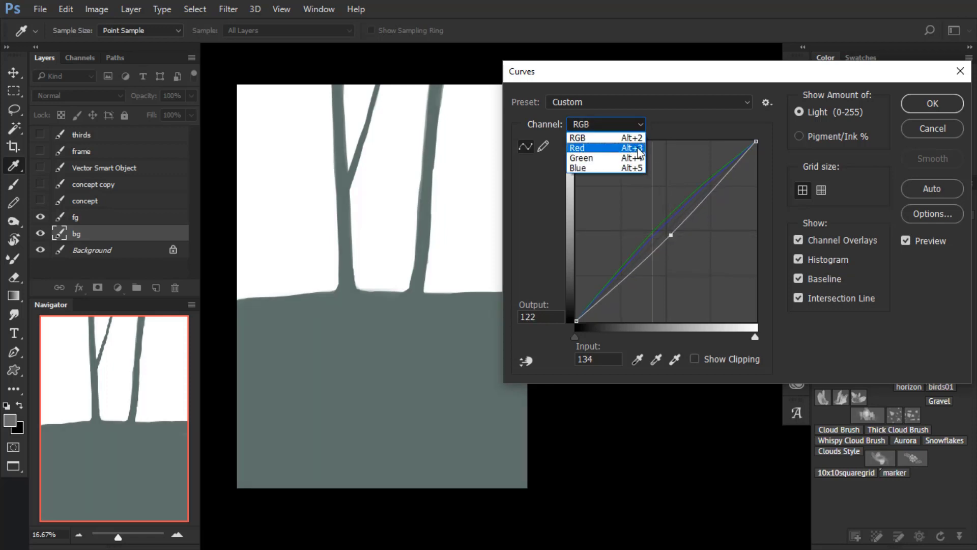
{"action": "left_click", "coordinate": [942, 109]}
{"action": "left_click", "coordinate": [915, 105]}
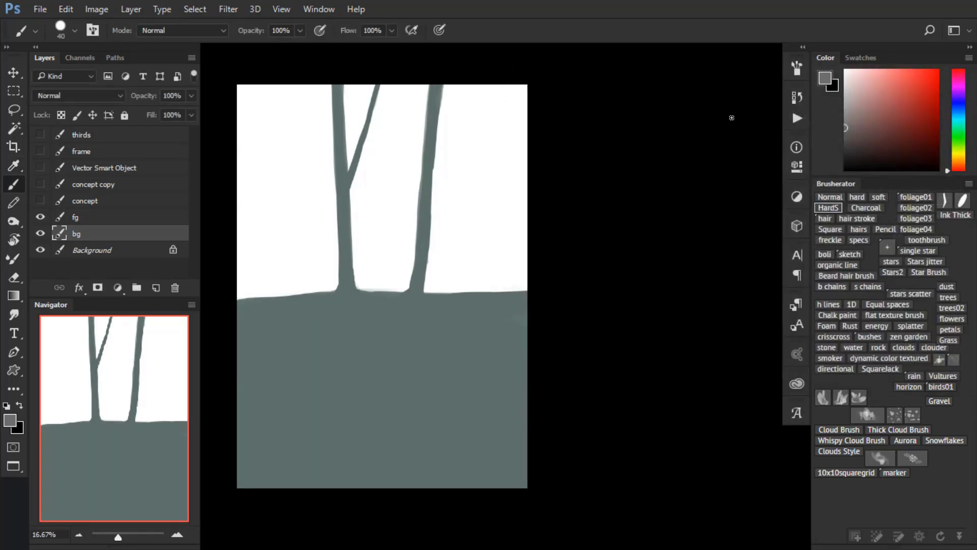
- Sample the ground's gray-green color and erase the pale fringe along the horizon between the two trunks
{"action": "left_click", "coordinate": [487, 319], "text": "alt"}
{"action": "left_click_drag", "start_coordinate": [490, 325], "coordinate": [575, 289]}
{"action": "key", "text": "e"}
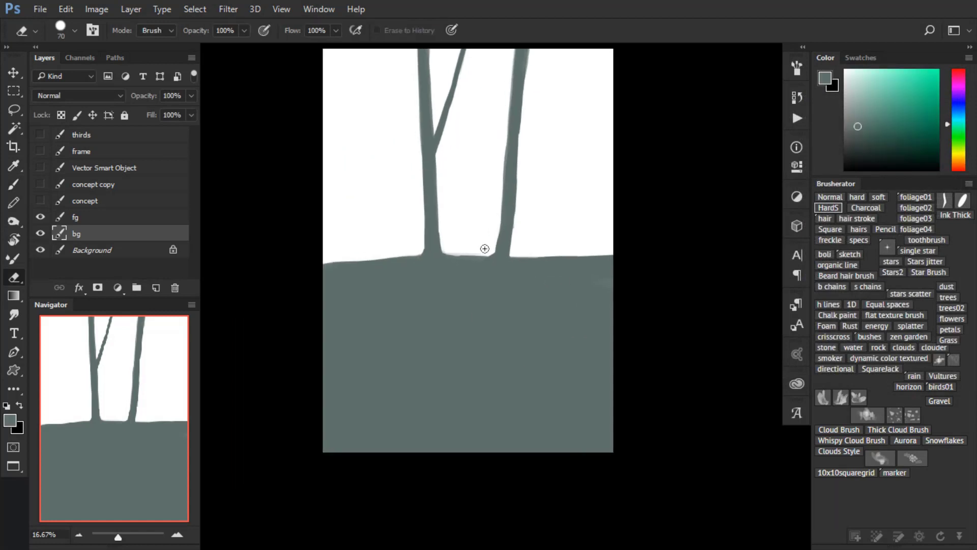
{"action": "key", "text": "b"}
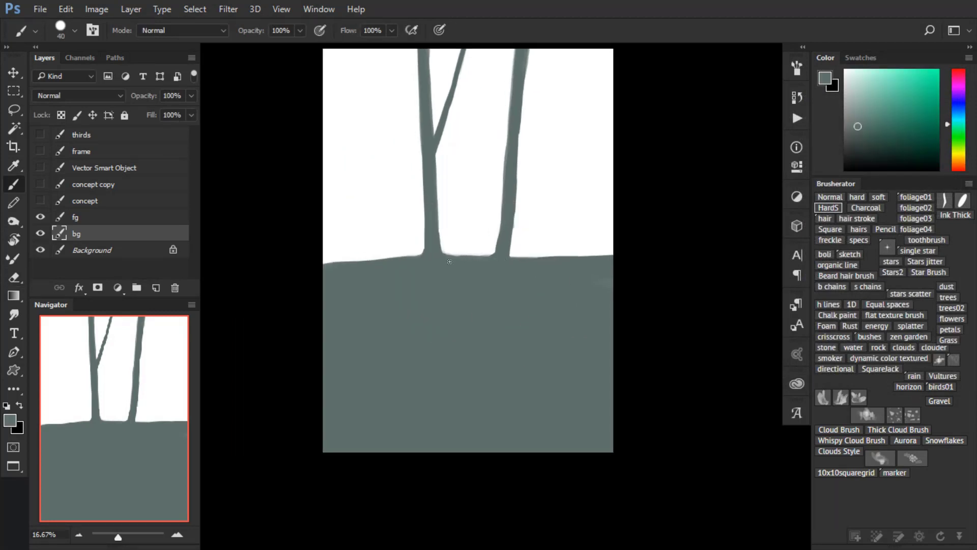
- Pick a darker, more saturated green and paint a broad band along the top of the ground
{"action": "left_click_drag", "start_coordinate": [860, 127], "coordinate": [872, 134]}
{"action": "key", "text": "]"}
{"action": "left_click_drag", "start_coordinate": [624, 267], "coordinate": [479, 271]}
{"action": "left_click_drag", "start_coordinate": [580, 273], "coordinate": [588, 272]}
{"action": "left_click_drag", "start_coordinate": [484, 292], "coordinate": [548, 261]}
{"action": "key", "text": "]"}
{"action": "key", "text": "]"}
{"action": "key", "text": "]"}
{"action": "mouse_move", "coordinate": [667, 234]}
{"action": "left_mouse_down"}
{"action": "mouse_move", "coordinate": [486, 236]}
{"action": "mouse_move", "coordinate": [704, 248]}
{"action": "mouse_move", "coordinate": [545, 248]}
{"action": "mouse_move", "coordinate": [522, 261]}
{"action": "left_mouse_up"}
{"action": "key", "text": "]"}
{"action": "key", "text": "]"}
{"action": "key", "text": "]"}
{"action": "left_click_drag", "start_coordinate": [637, 260], "coordinate": [349, 255]}
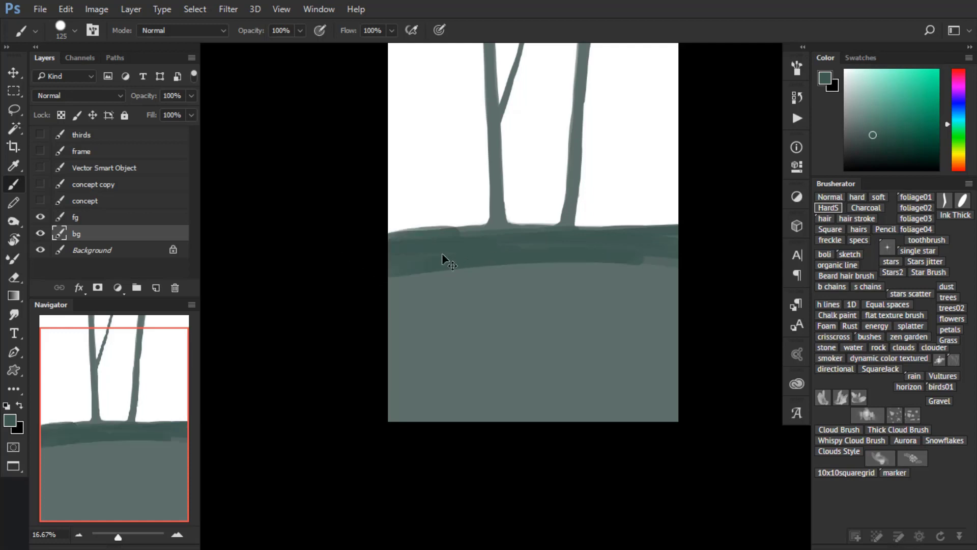
{"action": "key", "text": "ctrl+z"}
- Extend the dark green band lower with overlapping strokes from the middle toward the canvas's left edge
{"action": "left_click_drag", "start_coordinate": [503, 237], "coordinate": [394, 249]}
{"action": "left_click_drag", "start_coordinate": [478, 250], "coordinate": [392, 262]}
{"action": "left_click_drag", "start_coordinate": [512, 259], "coordinate": [392, 272]}
{"action": "left_click_drag", "start_coordinate": [621, 268], "coordinate": [392, 282]}
{"action": "left_click_drag", "start_coordinate": [562, 277], "coordinate": [420, 288]}
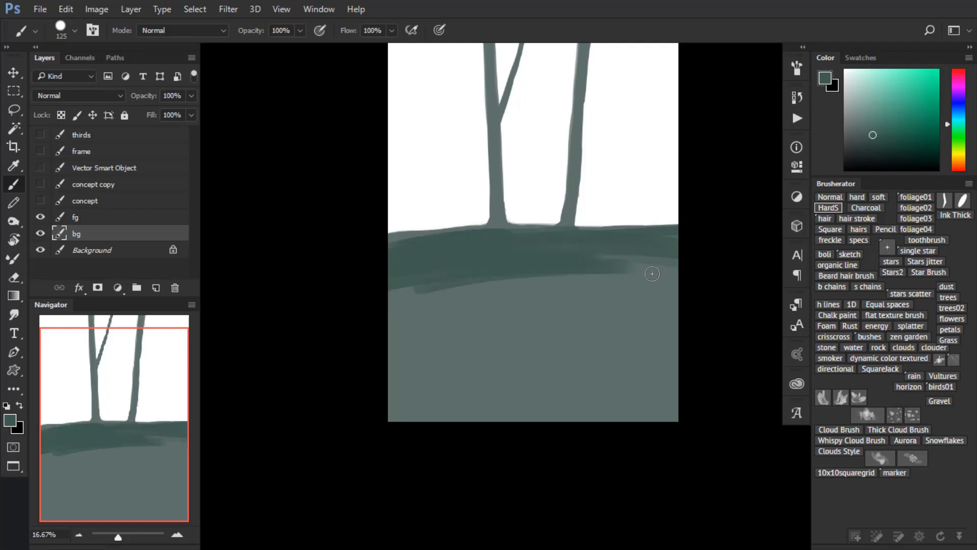
- Trim and blend the dark band's lower edge with the sampled lighter ground color, and touch up its right end in dark green
{"action": "left_click", "coordinate": [640, 277], "text": "alt"}
{"action": "left_click_drag", "start_coordinate": [619, 266], "coordinate": [523, 265]}
{"action": "left_click_drag", "start_coordinate": [593, 255], "coordinate": [678, 253]}
{"action": "left_click_drag", "start_coordinate": [572, 254], "coordinate": [678, 248]}
{"action": "left_click_drag", "start_coordinate": [559, 280], "coordinate": [387, 294]}
{"action": "left_click_drag", "start_coordinate": [486, 279], "coordinate": [334, 297]}
{"action": "left_click", "coordinate": [474, 257], "text": "alt"}
{"action": "left_click_drag", "start_coordinate": [677, 252], "coordinate": [611, 251]}
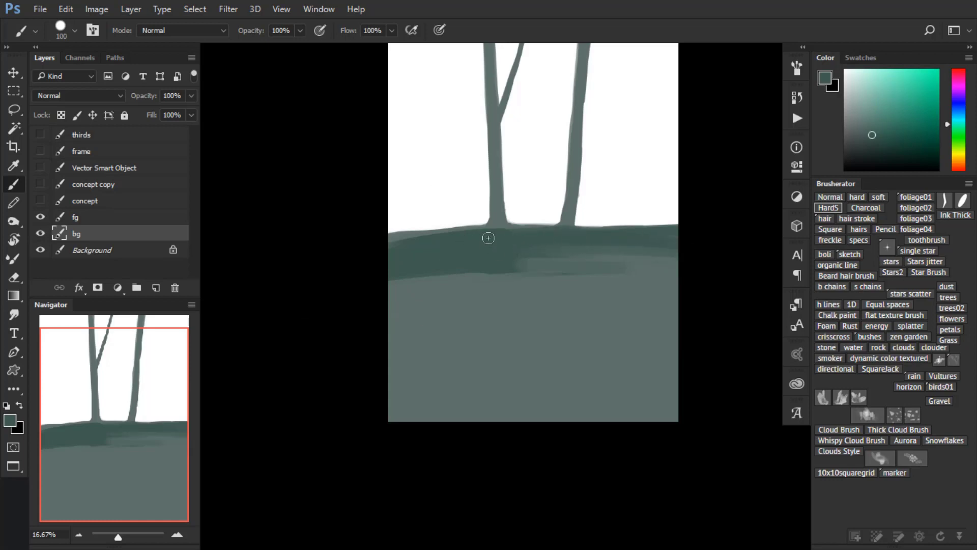
- Reduce the brush to 50 and clean up the dark band's upper edge left of the left trunk
{"action": "key", "text": "bracketleft"}
{"action": "key", "text": "bracketleft"}
{"action": "key", "text": "bracketleft"}
{"action": "key", "text": "bracketleft"}
{"action": "key", "text": "bracketleft"}
{"action": "mouse_move", "coordinate": [495, 228]}
{"action": "left_mouse_down"}
{"action": "mouse_move", "coordinate": [384, 237]}
{"action": "mouse_move", "coordinate": [456, 220]}
{"action": "mouse_move", "coordinate": [412, 225]}
{"action": "left_mouse_up"}
{"action": "key", "text": "e"}
{"action": "key", "text": "b"}
{"action": "left_click", "coordinate": [425, 243], "text": "alt"}
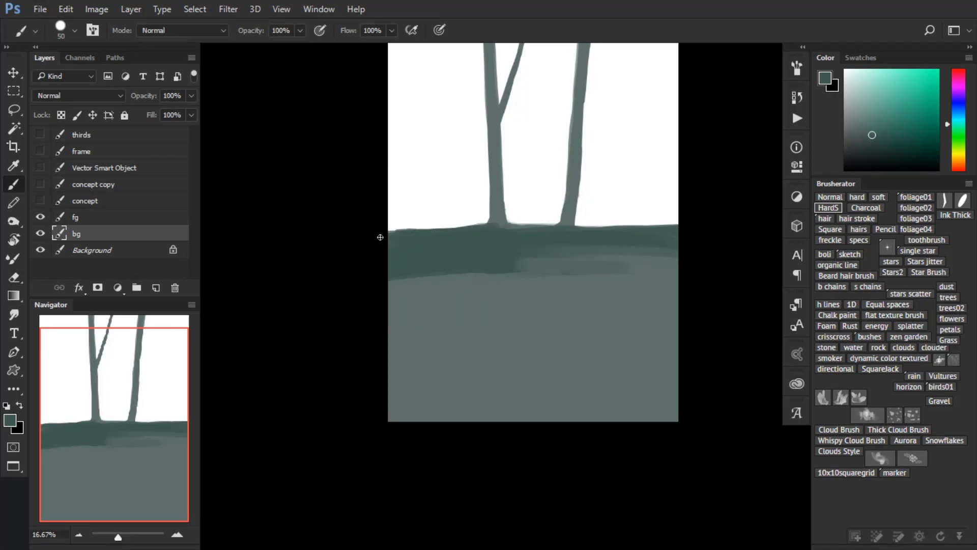
- Add a new layer beneath the bg layer and fill it with a pale blue derived from the trunk color
{"action": "left_click_drag", "start_coordinate": [542, 200], "coordinate": [508, 319]}
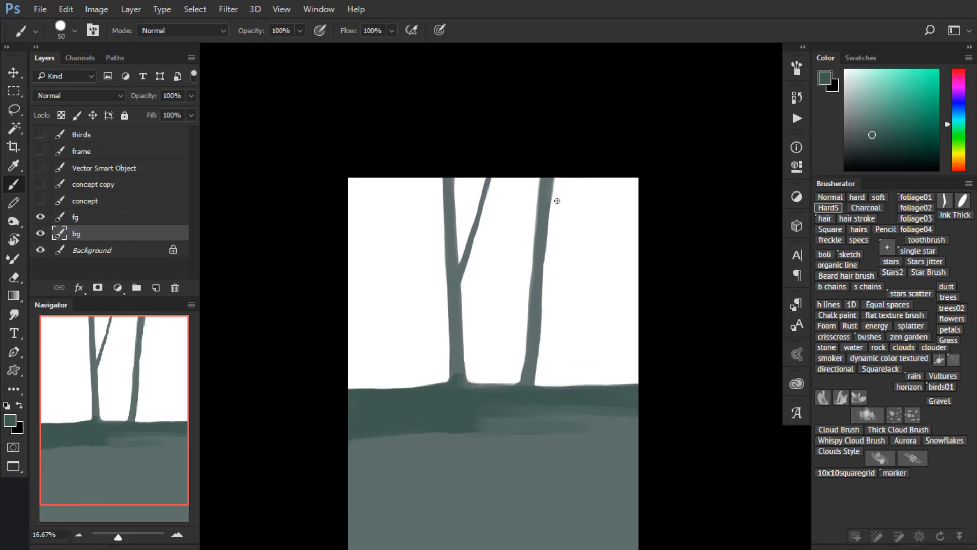
{"action": "key", "text": "ctrl+shift+alt+n"}
{"action": "left_click_drag", "start_coordinate": [128, 234], "coordinate": [125, 260]}
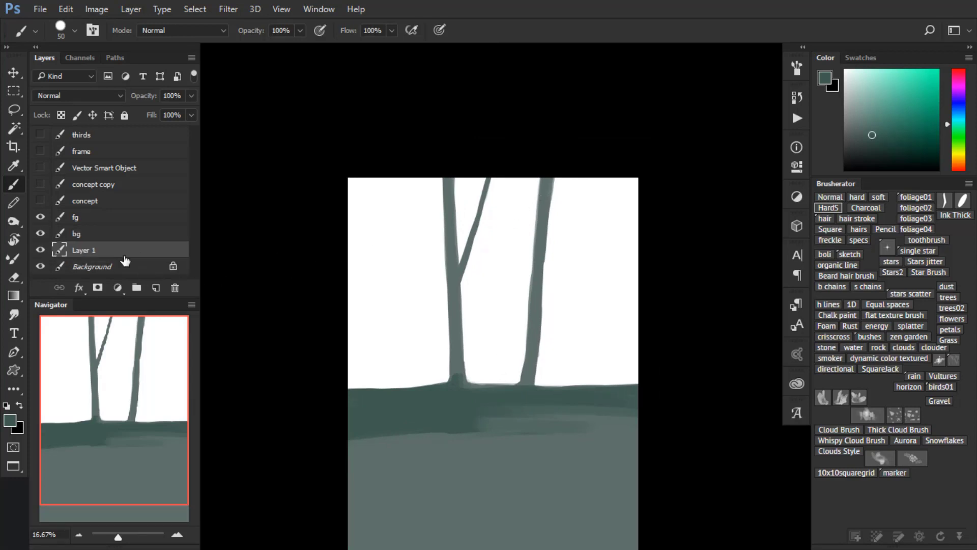
{"action": "left_click", "coordinate": [455, 252], "text": "alt"}
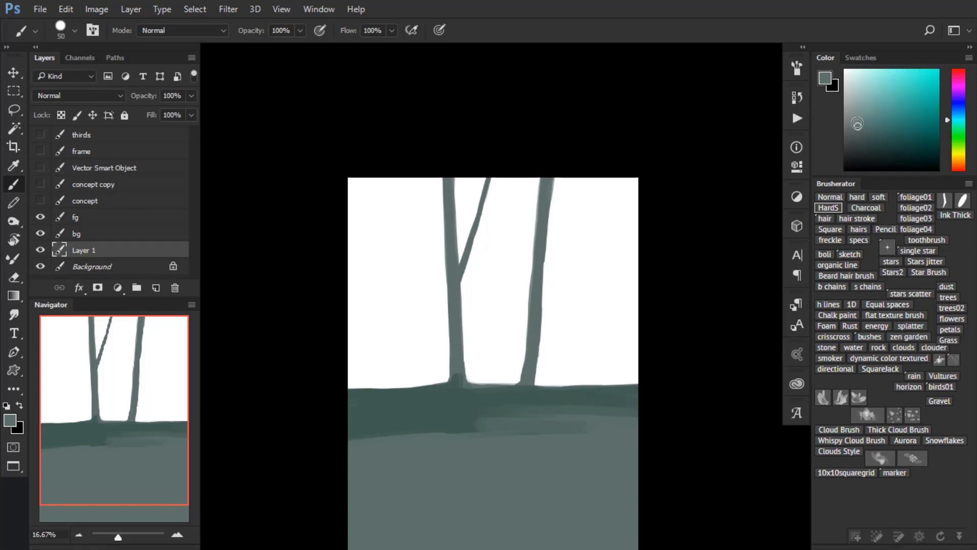
{"action": "left_click_drag", "start_coordinate": [859, 123], "coordinate": [855, 90]}
{"action": "key", "text": "alt+BackSpace"}
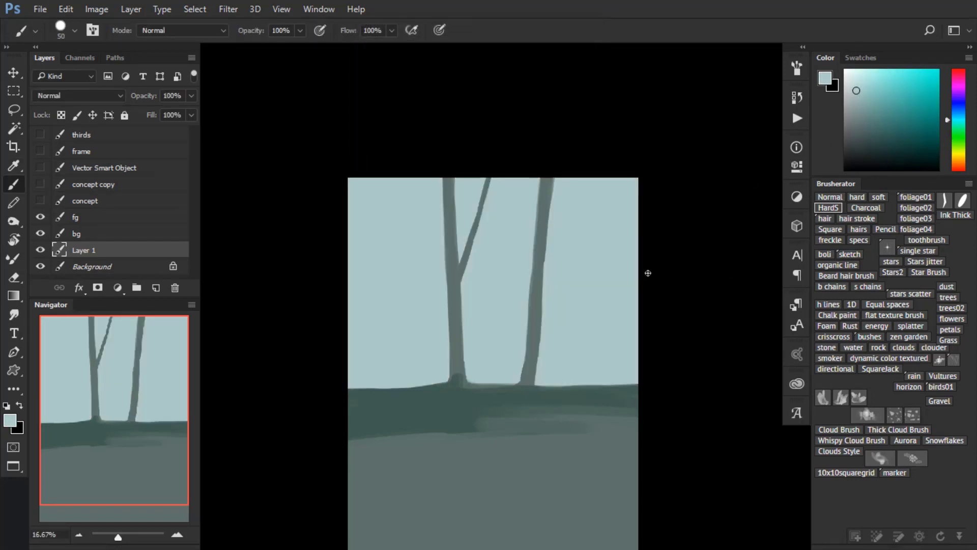
{"action": "left_click_drag", "start_coordinate": [553, 304], "coordinate": [579, 290]}
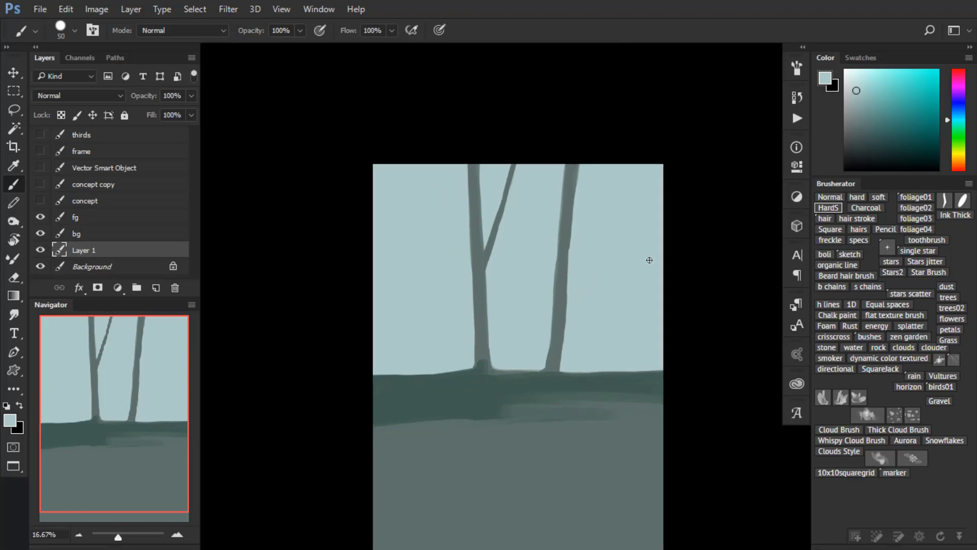
- Paint a broad diagonal glow across the middle of the sky in lighter pale aqua with the soft brush at size 1200
{"action": "left_click", "coordinate": [880, 203]}
{"action": "left_click_drag", "start_coordinate": [857, 91], "coordinate": [859, 79]}
{"action": "left_click", "coordinate": [948, 123]}
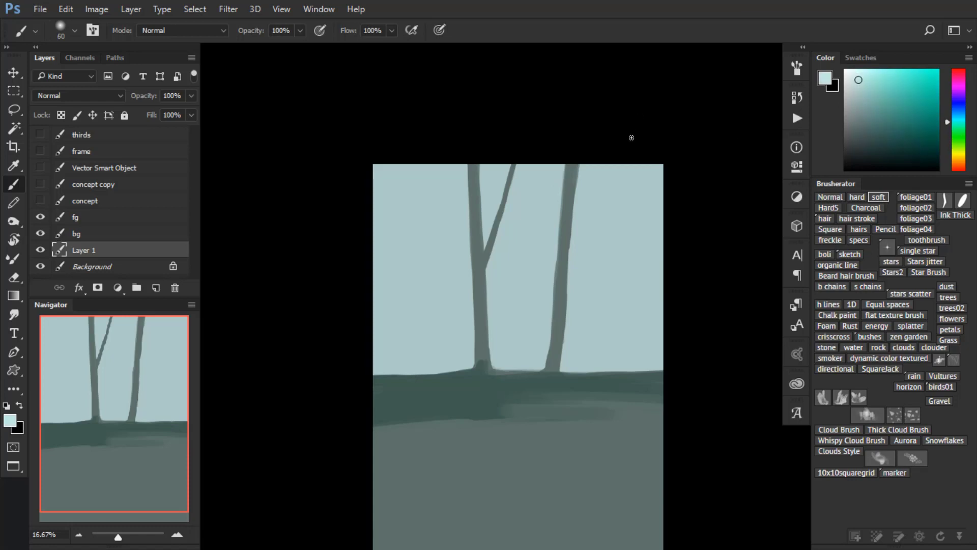
{"action": "key", "text": "bracketright"}
{"action": "key", "text": "bracketright"}
{"action": "key", "text": "bracketright"}
{"action": "key", "text": "bracketright"}
{"action": "key", "text": "bracketright"}
{"action": "key", "text": "bracketright"}
{"action": "key", "text": "bracketright"}
{"action": "key", "text": "bracketright"}
{"action": "key", "text": "bracketright"}
{"action": "key", "text": "bracketright"}
{"action": "key", "text": "bracketright"}
{"action": "key", "text": "bracketright"}
{"action": "key", "text": "bracketright"}
{"action": "key", "text": "bracketright"}
{"action": "key", "text": "bracketright"}
{"action": "key", "text": "bracketright"}
{"action": "key", "text": "bracketright"}
{"action": "key", "text": "bracketright"}
{"action": "key", "text": "bracketright"}
{"action": "mouse_move", "coordinate": [617, 161]}
{"action": "left_mouse_down"}
{"action": "mouse_move", "coordinate": [447, 325]}
{"action": "mouse_move", "coordinate": [556, 175]}
{"action": "left_mouse_up"}
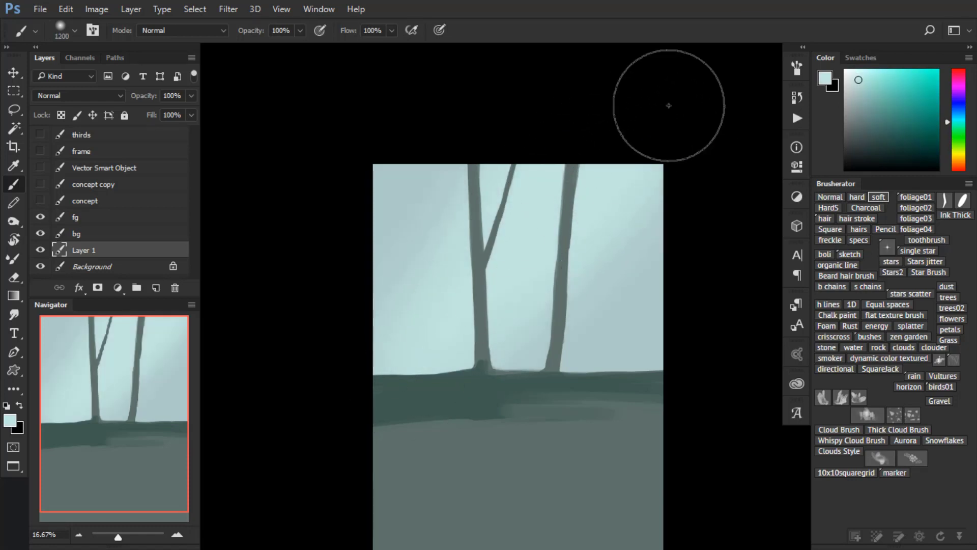
{"action": "left_click", "coordinate": [859, 112]}
{"action": "left_click_drag", "start_coordinate": [858, 112], "coordinate": [863, 120]}
{"action": "left_click_drag", "start_coordinate": [682, 212], "coordinate": [608, 351]}
{"action": "left_click_drag", "start_coordinate": [693, 279], "coordinate": [599, 433]}
{"action": "key", "text": "ctrl+alt+z"}
{"action": "key", "text": "ctrl+alt+z"}
{"action": "key", "text": "ctrl+alt+z"}
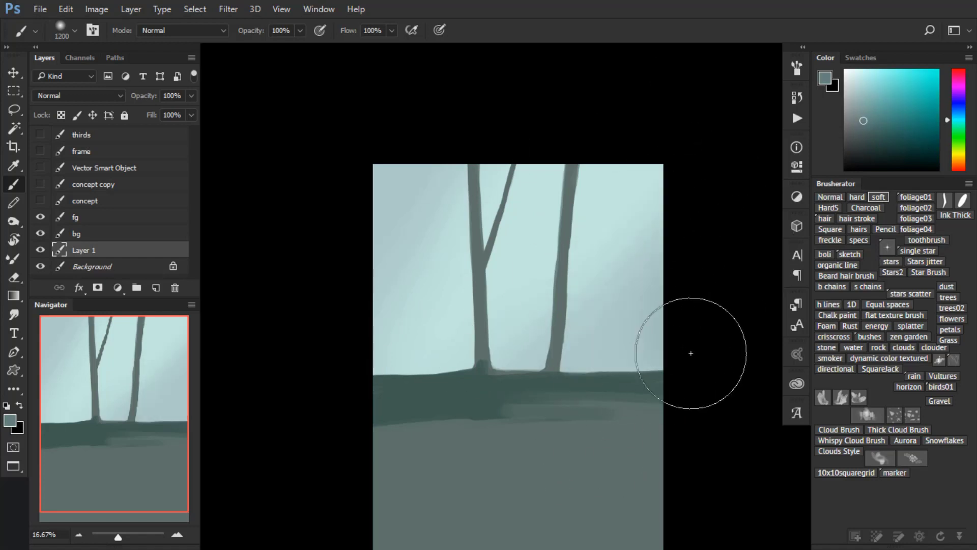
{"action": "left_click_drag", "start_coordinate": [673, 375], "coordinate": [661, 364]}
{"action": "key", "text": "ctrl+z"}
- Darken the sky's lower-right and upper-left corners with a medium teal, using large soft strokes
{"action": "left_click_drag", "start_coordinate": [863, 120], "coordinate": [880, 107]}
{"action": "left_click_drag", "start_coordinate": [689, 286], "coordinate": [642, 375]}
{"action": "left_click_drag", "start_coordinate": [351, 285], "coordinate": [458, 98]}
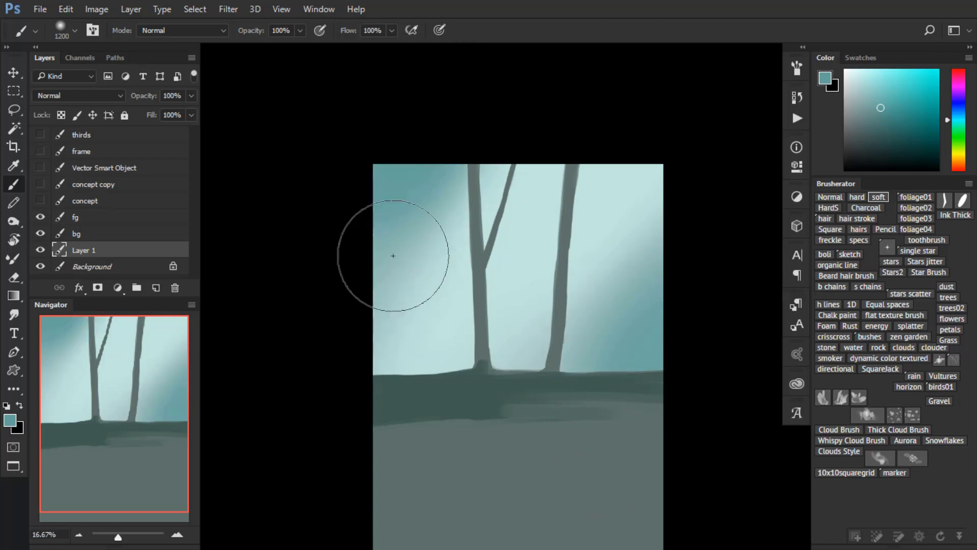
{"action": "mouse_move", "coordinate": [369, 310]}
{"action": "left_mouse_down"}
{"action": "mouse_move", "coordinate": [414, 279]}
{"action": "mouse_move", "coordinate": [364, 338]}
{"action": "left_mouse_up"}
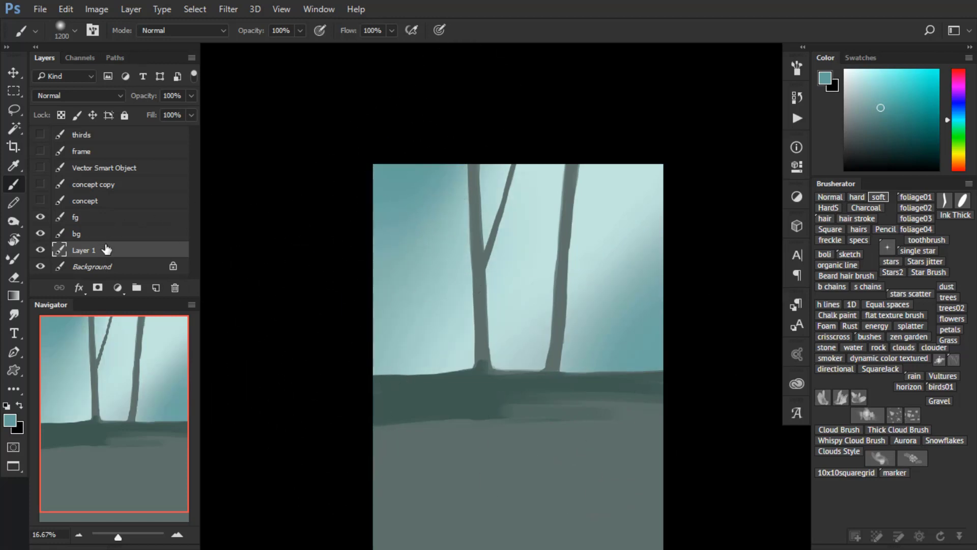
- Add a new layer above Layer 1, rename Layer 1 as sky, and make the new layer active
{"action": "key", "text": "ctrl+shift+alt+n"}
{"action": "double_click", "coordinate": [85, 268]}
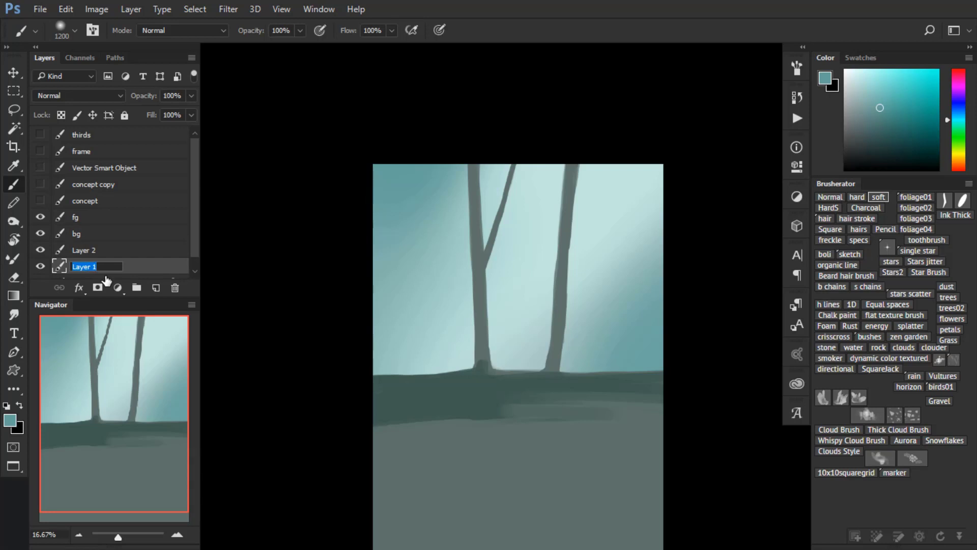
{"action": "type", "text": "sky"}
{"action": "key", "text": "Return"}
{"action": "left_click", "coordinate": [84, 251]}
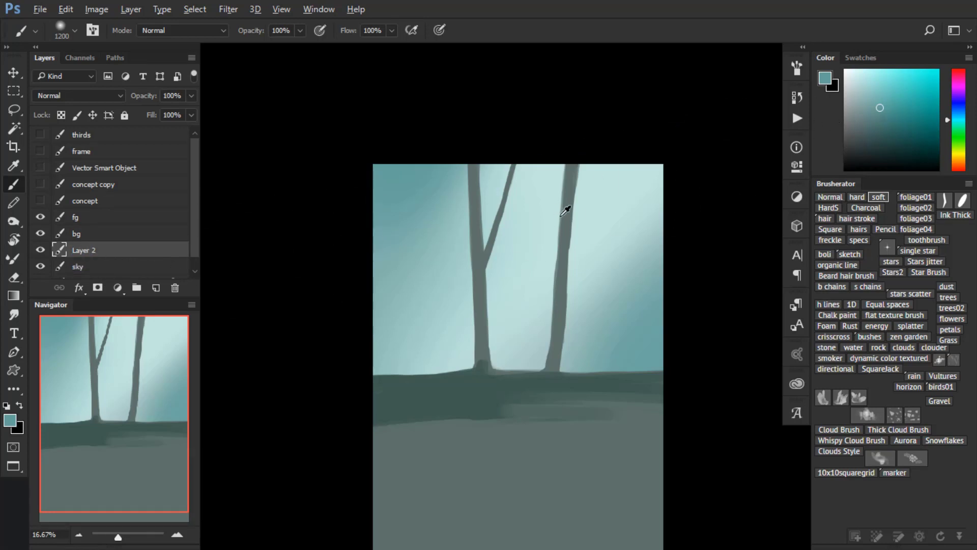
- Switch to the HardS brush at size 70 and try a dark muted teal trunk left of the left main trunk
{"action": "left_click", "coordinate": [482, 179], "text": "alt"}
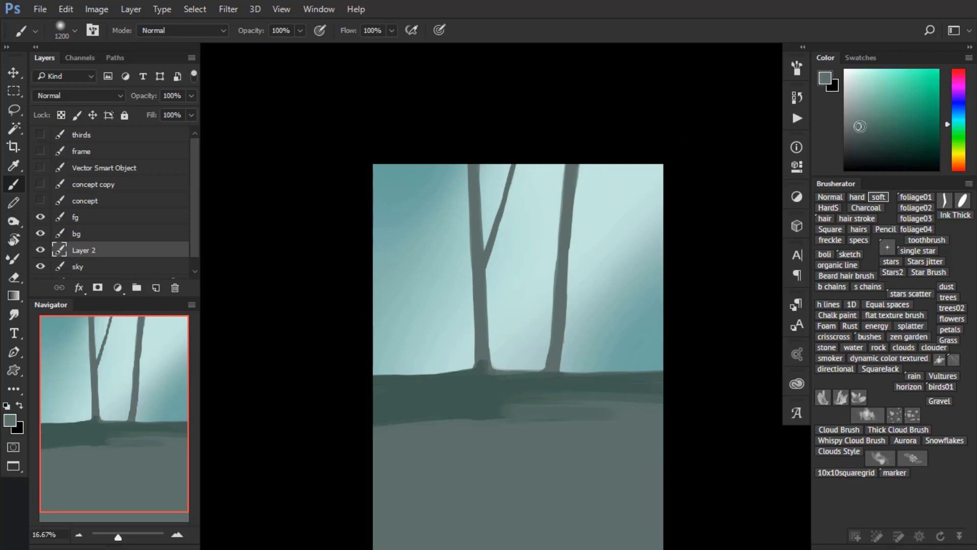
{"action": "left_click", "coordinate": [828, 208]}
{"action": "mouse_move", "coordinate": [885, 127]}
{"action": "left_mouse_down"}
{"action": "mouse_move", "coordinate": [885, 110]}
{"action": "mouse_move", "coordinate": [881, 122]}
{"action": "left_mouse_up"}
{"action": "left_click", "coordinate": [488, 207], "text": "alt"}
{"action": "key", "text": "bracketleft"}
{"action": "key", "text": "bracketleft"}
{"action": "key", "text": "bracketleft"}
{"action": "key", "text": "bracketleft"}
{"action": "key", "text": "bracketleft"}
{"action": "key", "text": "bracketleft"}
{"action": "key", "text": "bracketleft"}
{"action": "key", "text": "bracketleft"}
{"action": "key", "text": "bracketleft"}
{"action": "key", "text": "bracketleft"}
{"action": "key", "text": "bracketleft"}
{"action": "key", "text": "bracketleft"}
{"action": "key", "text": "bracketleft"}
{"action": "key", "text": "bracketleft"}
{"action": "key", "text": "bracketleft"}
{"action": "key", "text": "bracketleft"}
{"action": "key", "text": "bracketleft"}
{"action": "key", "text": "bracketleft"}
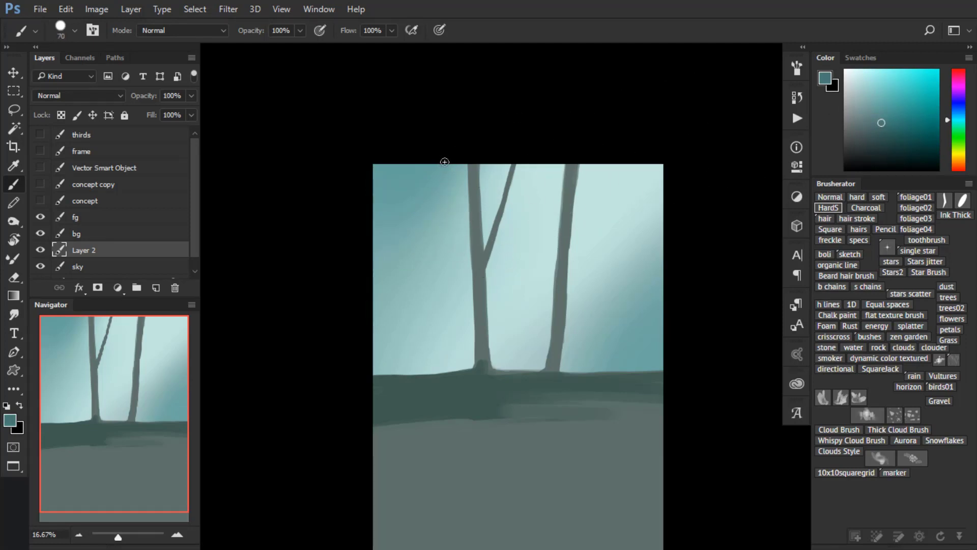
{"action": "left_click_drag", "start_coordinate": [446, 179], "coordinate": [461, 368]}
{"action": "key", "text": "ctrl+z"}
- Paint two slim background trunks left of the left main trunk in a lighter muted teal, with the brush at 35
{"action": "left_click", "coordinate": [465, 273], "text": "alt"}
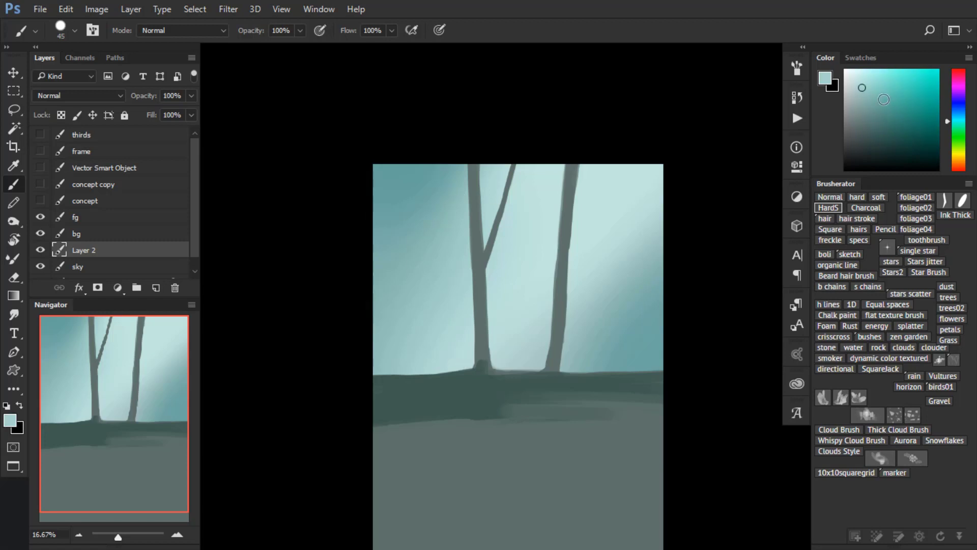
{"action": "left_click_drag", "start_coordinate": [442, 174], "coordinate": [448, 327]}
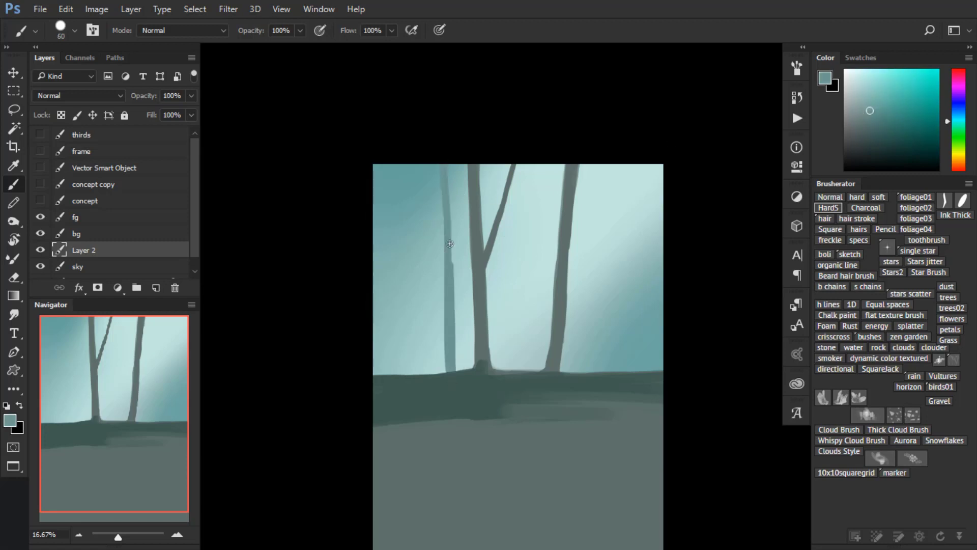
{"action": "key", "text": "ctrl+z"}
{"action": "mouse_move", "coordinate": [443, 159]}
{"action": "left_mouse_down"}
{"action": "mouse_move", "coordinate": [465, 378]}
{"action": "mouse_move", "coordinate": [449, 166]}
{"action": "left_mouse_up"}
{"action": "key", "text": "ctrl+z"}
{"action": "key", "text": "bracketleft"}
{"action": "key", "text": "bracketleft"}
{"action": "left_click_drag", "start_coordinate": [455, 278], "coordinate": [463, 386]}
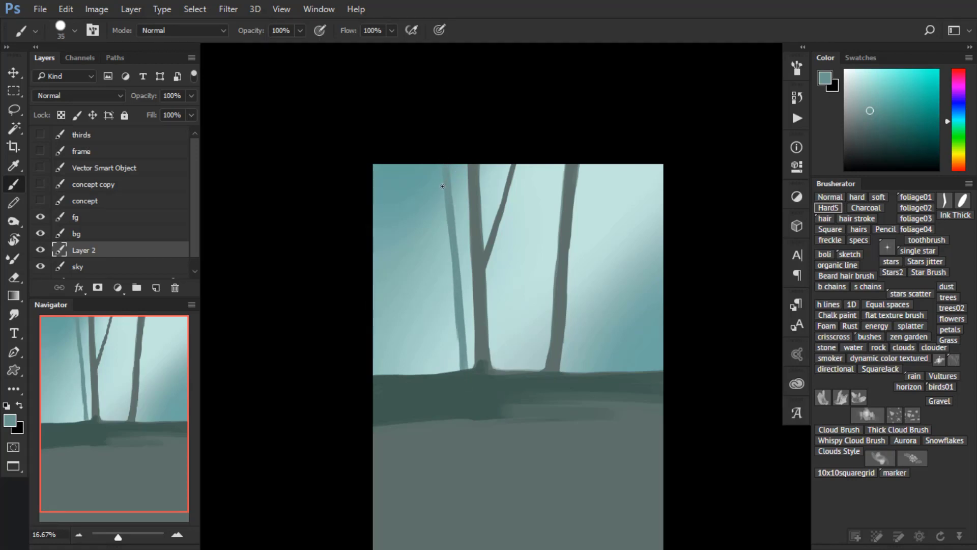
{"action": "mouse_move", "coordinate": [426, 171]}
{"action": "left_mouse_down"}
{"action": "mouse_move", "coordinate": [429, 384]}
{"action": "mouse_move", "coordinate": [432, 279]}
{"action": "left_mouse_up"}
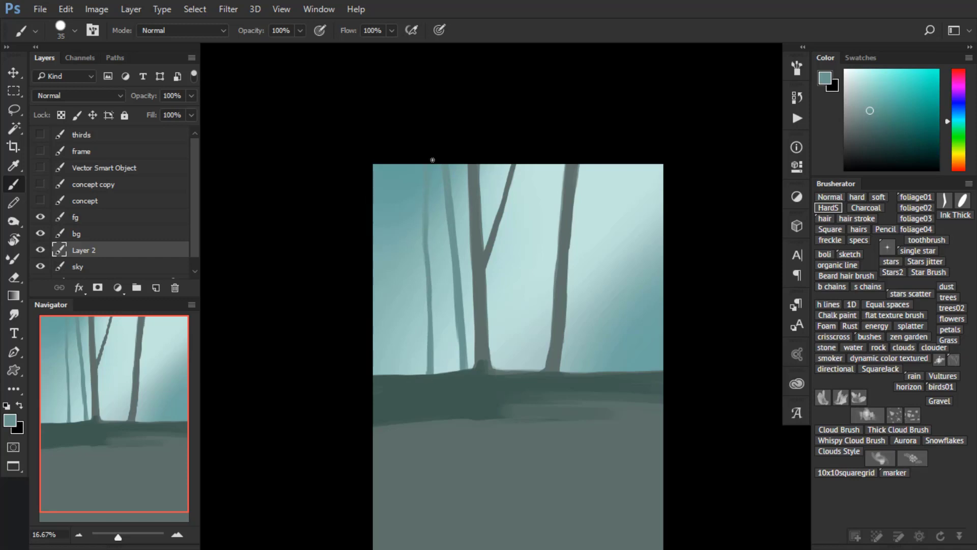
- Add two slim trunks between the main trunks and one right of the right main trunk, with brush size up to 40
{"action": "mouse_move", "coordinate": [497, 164]}
{"action": "left_mouse_down"}
{"action": "mouse_move", "coordinate": [504, 371]}
{"action": "mouse_move", "coordinate": [515, 213]}
{"action": "mouse_move", "coordinate": [511, 168]}
{"action": "mouse_move", "coordinate": [505, 370]}
{"action": "left_mouse_up"}
{"action": "key", "text": "bracketright"}
{"action": "key", "text": "F5"}
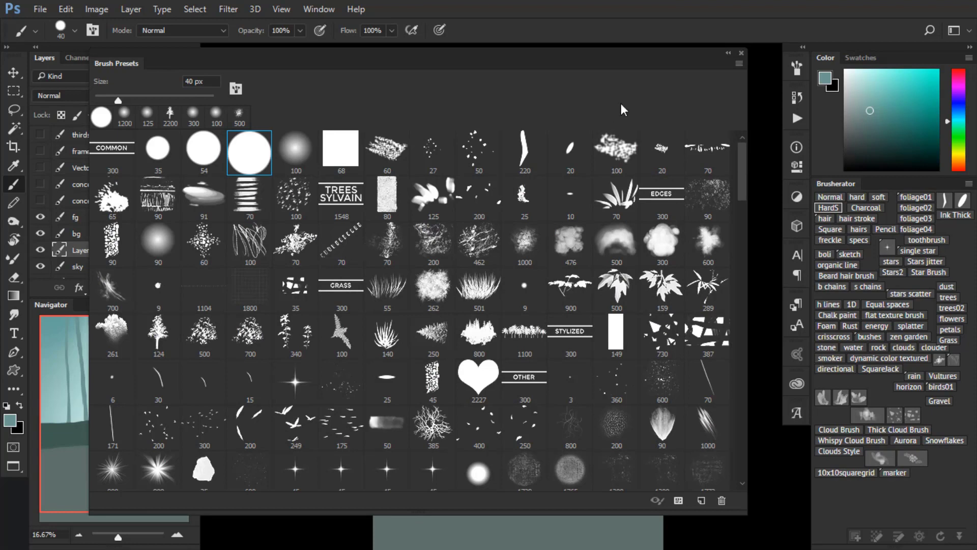
{"action": "key", "text": "F5"}
{"action": "mouse_move", "coordinate": [602, 170]}
{"action": "left_mouse_down"}
{"action": "mouse_move", "coordinate": [584, 387]}
{"action": "mouse_move", "coordinate": [591, 303]}
{"action": "left_mouse_up"}
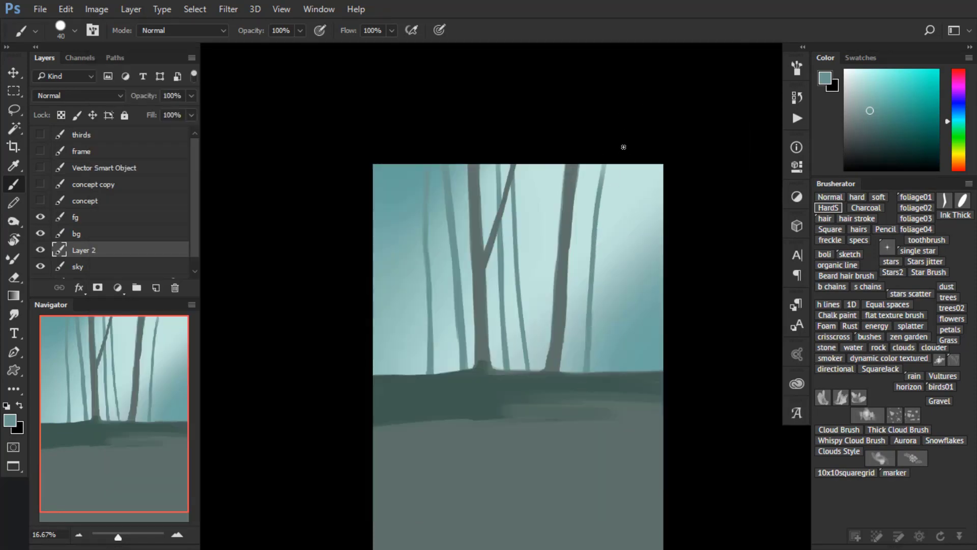
- Paint a second slim trunk near the canvas's right side and another leaning the opposite way across it, using brush sizes 30 to 35
{"action": "left_click_drag", "start_coordinate": [623, 151], "coordinate": [603, 376]}
{"action": "left_click_drag", "start_coordinate": [608, 305], "coordinate": [609, 257]}
{"action": "left_click_drag", "start_coordinate": [628, 153], "coordinate": [618, 215]}
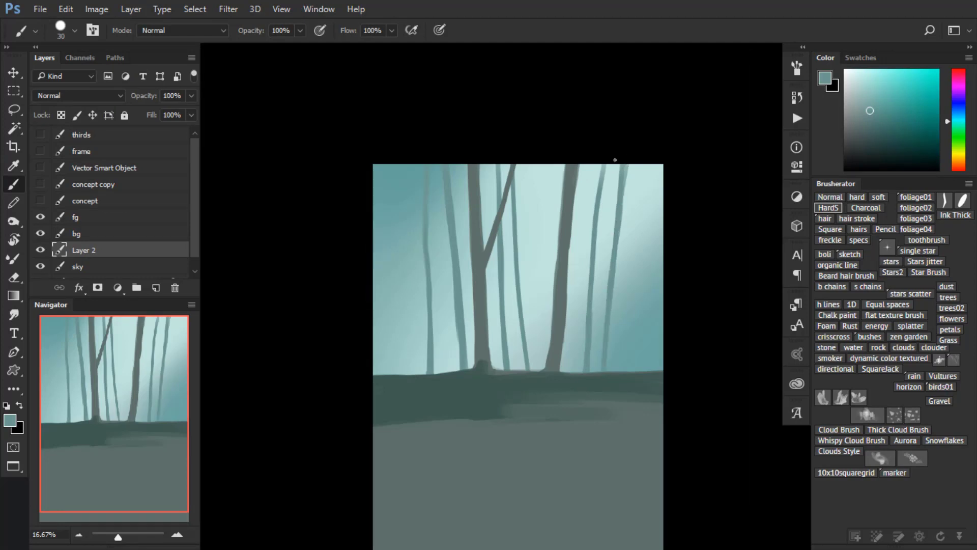
{"action": "key", "text": "bracketleft"}
{"action": "left_click_drag", "start_coordinate": [614, 160], "coordinate": [636, 313]}
{"action": "key", "text": "bracketright"}
{"action": "left_click_drag", "start_coordinate": [618, 224], "coordinate": [642, 376]}
{"action": "left_click_drag", "start_coordinate": [637, 336], "coordinate": [612, 156]}
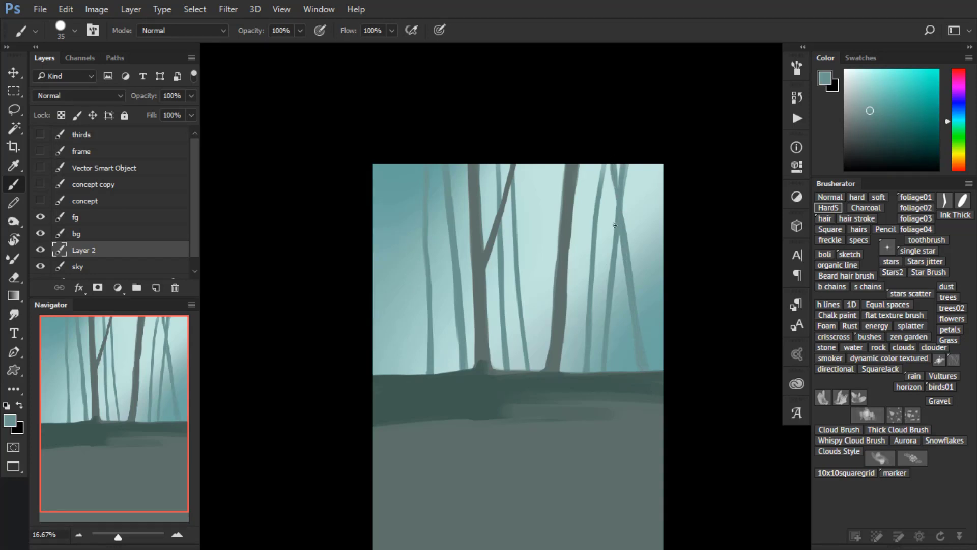
- Thicken the first two slim background trunks right of the right main trunk
{"action": "left_click_drag", "start_coordinate": [615, 204], "coordinate": [610, 260]}
{"action": "left_click_drag", "start_coordinate": [605, 155], "coordinate": [594, 245]}
{"action": "left_click_drag", "start_coordinate": [587, 333], "coordinate": [585, 363]}
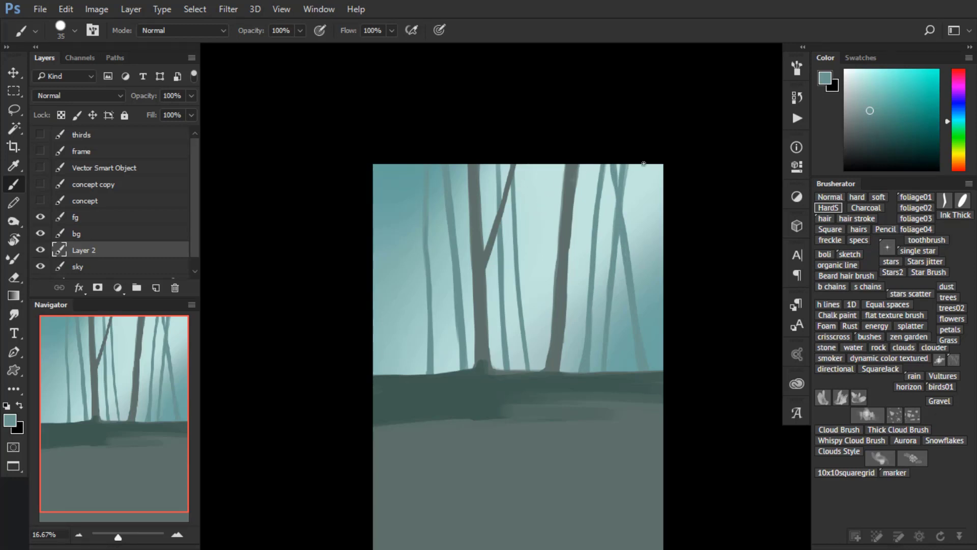
- Add another thin trunk midway between the main trunks and try one just beside the left main trunk
{"action": "mouse_move", "coordinate": [526, 160]}
{"action": "left_mouse_down"}
{"action": "mouse_move", "coordinate": [537, 370]}
{"action": "mouse_move", "coordinate": [521, 325]}
{"action": "left_mouse_up"}
{"action": "key", "text": "bracketright"}
{"action": "key", "text": "bracketleft"}
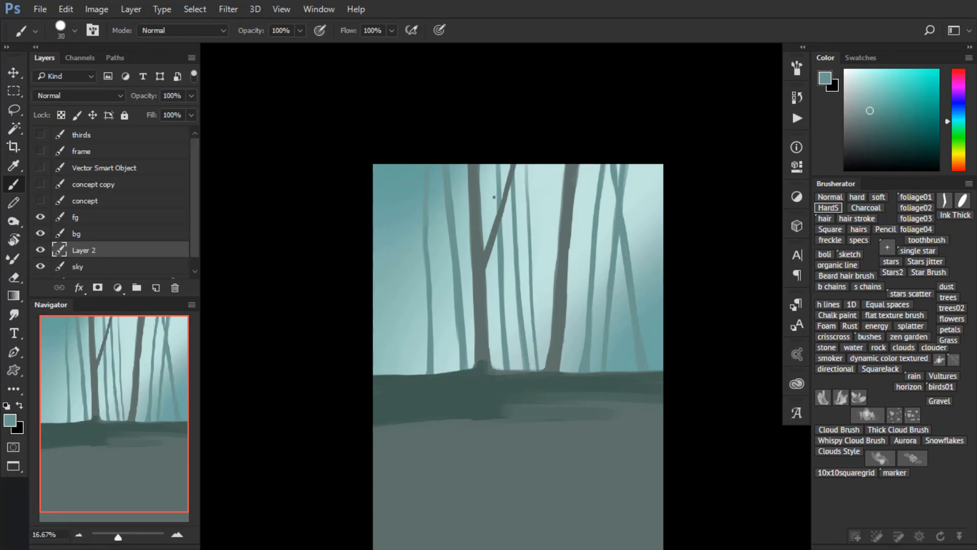
{"action": "mouse_move", "coordinate": [489, 167]}
{"action": "left_mouse_down"}
{"action": "mouse_move", "coordinate": [492, 391]}
{"action": "mouse_move", "coordinate": [487, 150]}
{"action": "mouse_move", "coordinate": [491, 373]}
{"action": "left_mouse_up"}
{"action": "key", "text": "ctrl+z"}
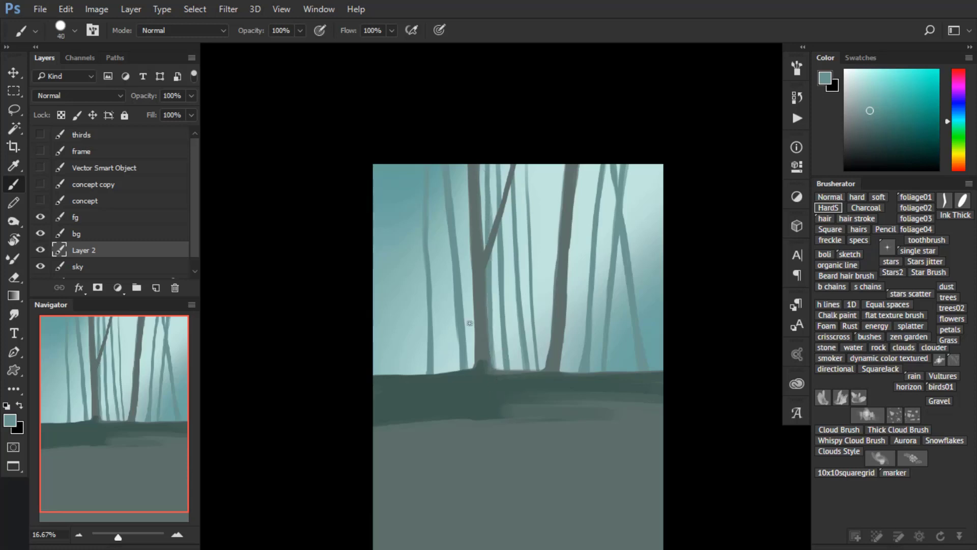
- Paint two more slim teal trunks toward the canvas's left edge with the brush at 40
{"action": "mouse_move", "coordinate": [397, 379]}
{"action": "left_mouse_down"}
{"action": "mouse_move", "coordinate": [412, 168]}
{"action": "mouse_move", "coordinate": [398, 382]}
{"action": "left_mouse_up"}
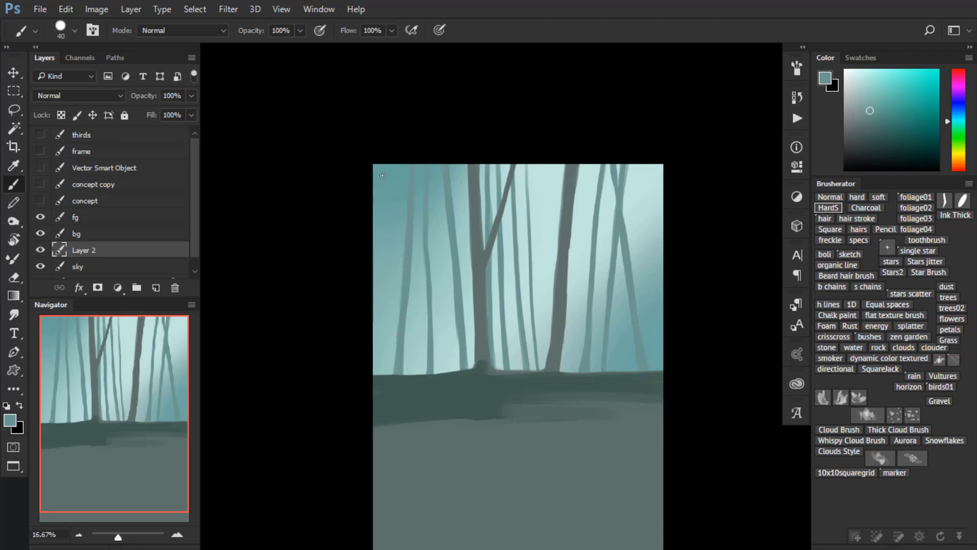
{"action": "mouse_move", "coordinate": [382, 192]}
{"action": "left_mouse_down"}
{"action": "mouse_move", "coordinate": [388, 386]}
{"action": "mouse_move", "coordinate": [378, 226]}
{"action": "left_mouse_up"}
{"action": "key", "text": "bracketleft"}
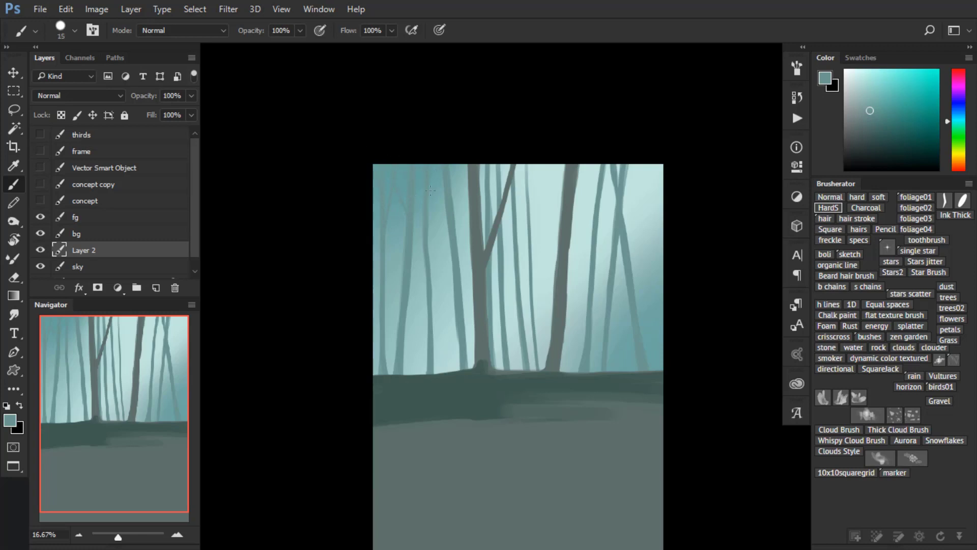
- Add thin upward branches to the far-left background trunks, switching to the Ink Thick brush at size 100
{"action": "left_click_drag", "start_coordinate": [429, 227], "coordinate": [438, 199]}
{"action": "left_click", "coordinate": [945, 200]}
{"action": "key", "text": "bracketleft"}
{"action": "key", "text": "bracketleft"}
{"action": "key", "text": "bracketleft"}
{"action": "key", "text": "bracketleft"}
{"action": "mouse_move", "coordinate": [411, 249]}
{"action": "left_mouse_down"}
{"action": "mouse_move", "coordinate": [432, 169]}
{"action": "mouse_move", "coordinate": [447, 217]}
{"action": "mouse_move", "coordinate": [430, 223]}
{"action": "mouse_move", "coordinate": [421, 191]}
{"action": "mouse_move", "coordinate": [405, 273]}
{"action": "mouse_move", "coordinate": [443, 230]}
{"action": "mouse_move", "coordinate": [453, 241]}
{"action": "mouse_move", "coordinate": [466, 182]}
{"action": "left_mouse_up"}
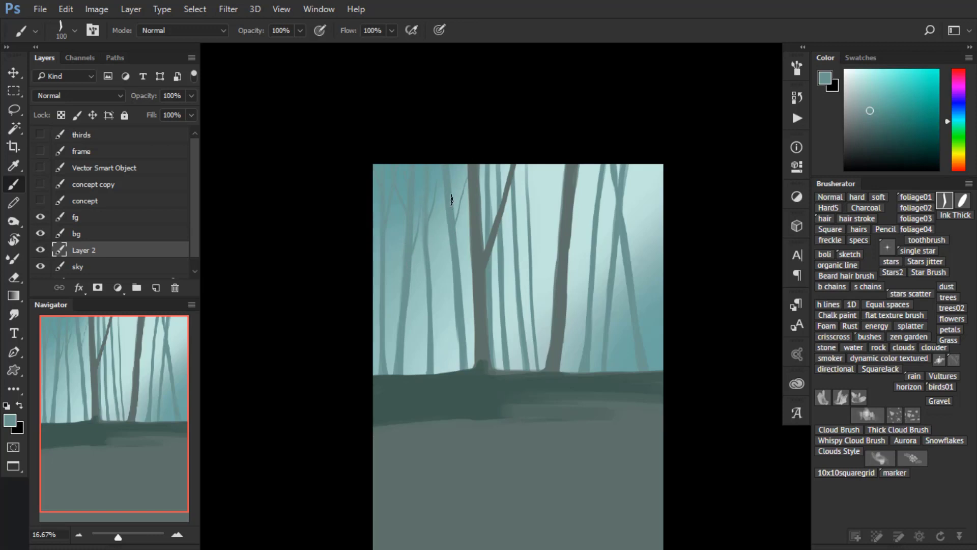
- Draw fine branches on the trunk left of the left main trunk and on the thin trunks between the main trunks, at size 90
{"action": "left_click_drag", "start_coordinate": [454, 270], "coordinate": [435, 233]}
{"action": "key", "text": "bracketleft"}
{"action": "left_click_drag", "start_coordinate": [455, 292], "coordinate": [443, 261]}
{"action": "mouse_move", "coordinate": [491, 282]}
{"action": "left_mouse_down"}
{"action": "mouse_move", "coordinate": [508, 207]}
{"action": "mouse_move", "coordinate": [500, 257]}
{"action": "mouse_move", "coordinate": [511, 229]}
{"action": "left_mouse_up"}
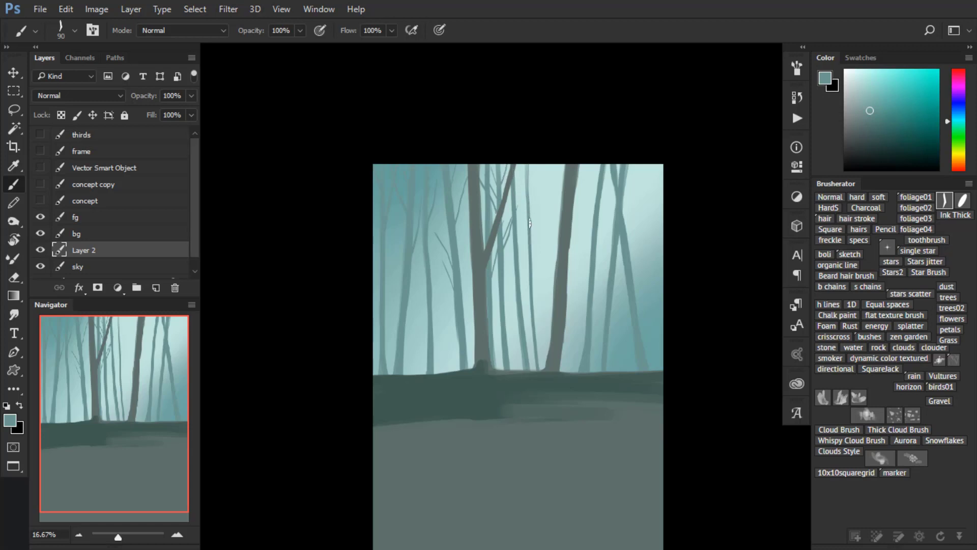
{"action": "left_click_drag", "start_coordinate": [530, 218], "coordinate": [537, 169]}
{"action": "mouse_move", "coordinate": [531, 235]}
{"action": "left_mouse_down"}
{"action": "mouse_move", "coordinate": [545, 200]}
{"action": "mouse_move", "coordinate": [530, 234]}
{"action": "mouse_move", "coordinate": [513, 171]}
{"action": "left_mouse_up"}
- Draw fine branches reaching up and outward from the slim trunks right of the right main trunk
{"action": "mouse_move", "coordinate": [592, 272]}
{"action": "left_mouse_down"}
{"action": "mouse_move", "coordinate": [620, 200]}
{"action": "mouse_move", "coordinate": [599, 212]}
{"action": "mouse_move", "coordinate": [584, 198]}
{"action": "mouse_move", "coordinate": [598, 200]}
{"action": "mouse_move", "coordinate": [585, 153]}
{"action": "left_mouse_up"}
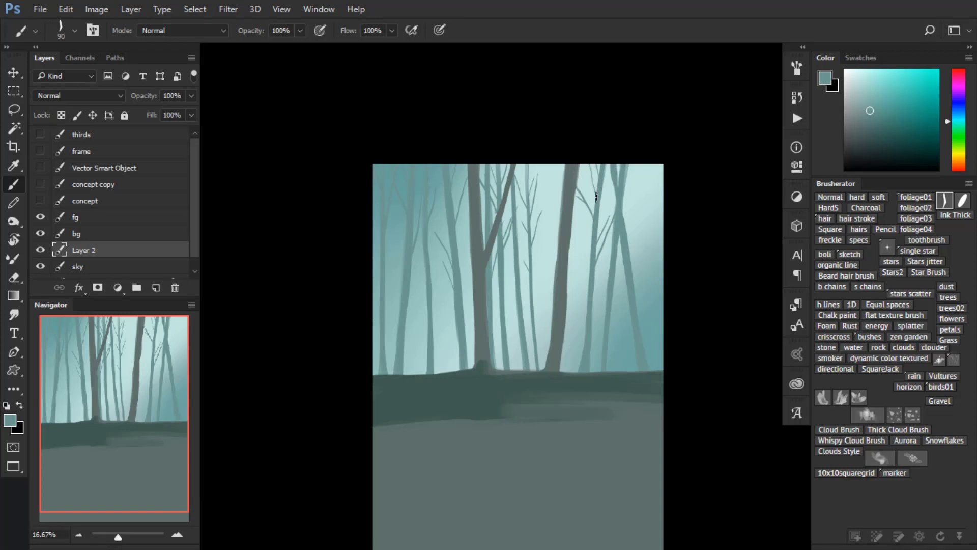
{"action": "key", "text": "ctrl+z"}
{"action": "mouse_move", "coordinate": [599, 206]}
{"action": "left_mouse_down"}
{"action": "mouse_move", "coordinate": [589, 156]}
{"action": "mouse_move", "coordinate": [620, 208]}
{"action": "mouse_move", "coordinate": [654, 158]}
{"action": "left_mouse_up"}
{"action": "mouse_move", "coordinate": [617, 239]}
{"action": "left_mouse_down"}
{"action": "mouse_move", "coordinate": [654, 198]}
{"action": "mouse_move", "coordinate": [636, 221]}
{"action": "mouse_move", "coordinate": [659, 209]}
{"action": "left_mouse_up"}
{"action": "left_click_drag", "start_coordinate": [630, 261], "coordinate": [643, 234]}
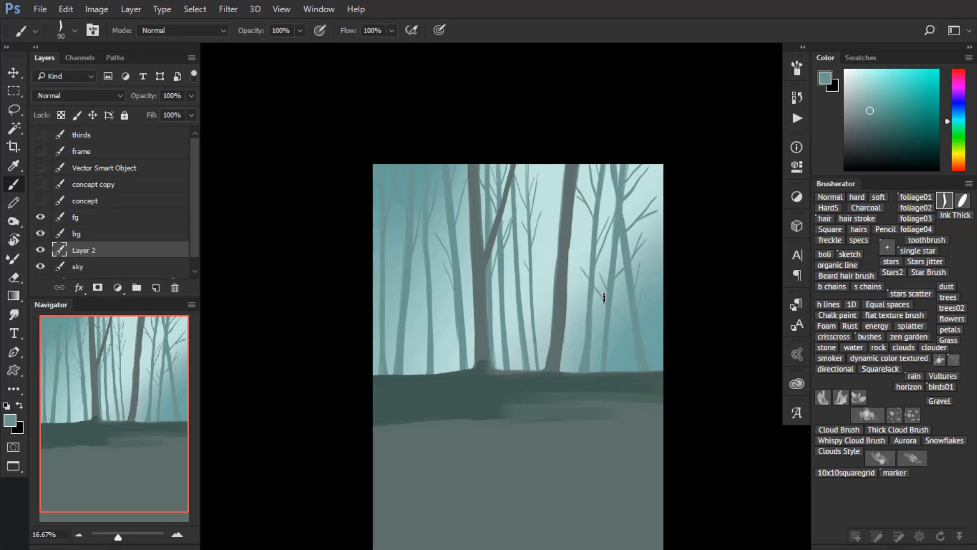
- Lock Layer 2's transparent pixels, choose a scattered texture brush, and shade the slim tree beside the right main trunk in darker teal
{"action": "key", "text": "F5"}
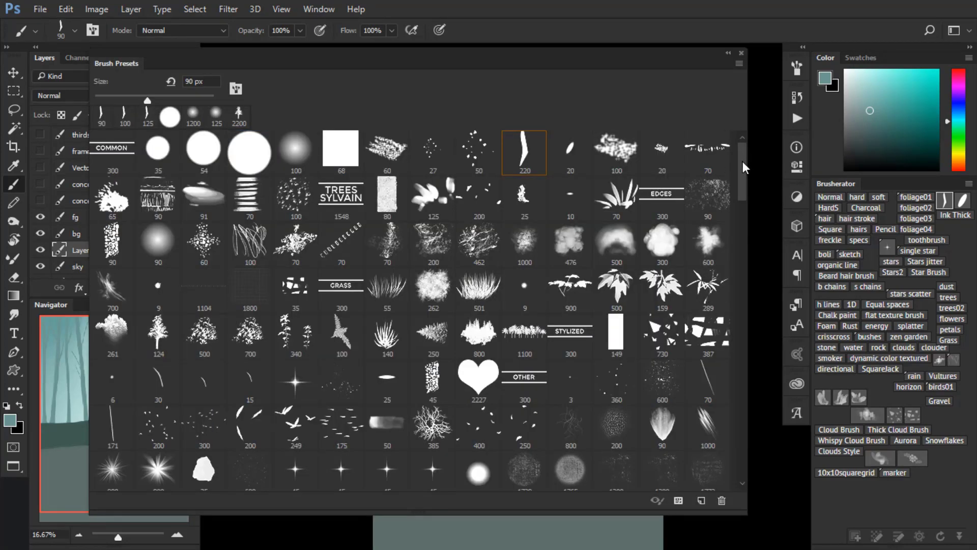
{"action": "key", "text": "F5"}
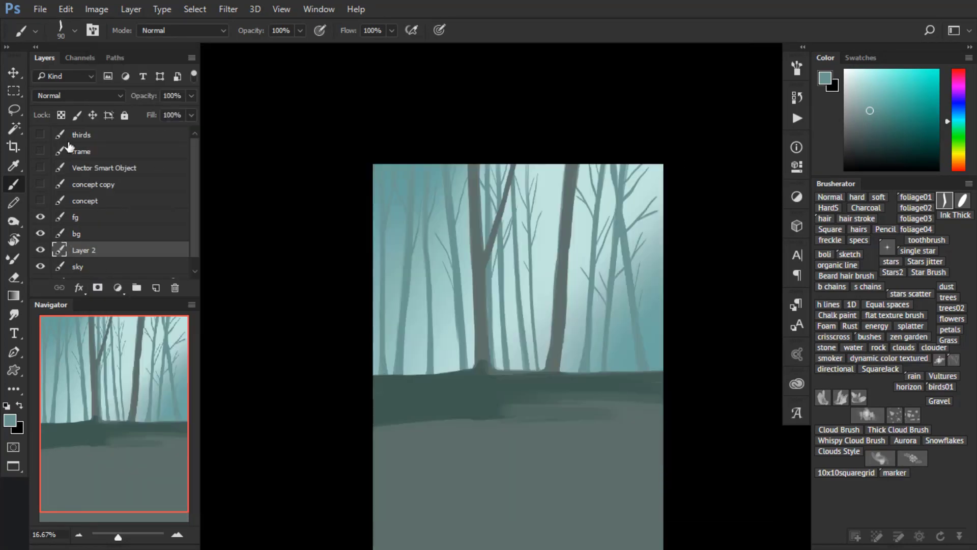
{"action": "key", "text": "F5"}
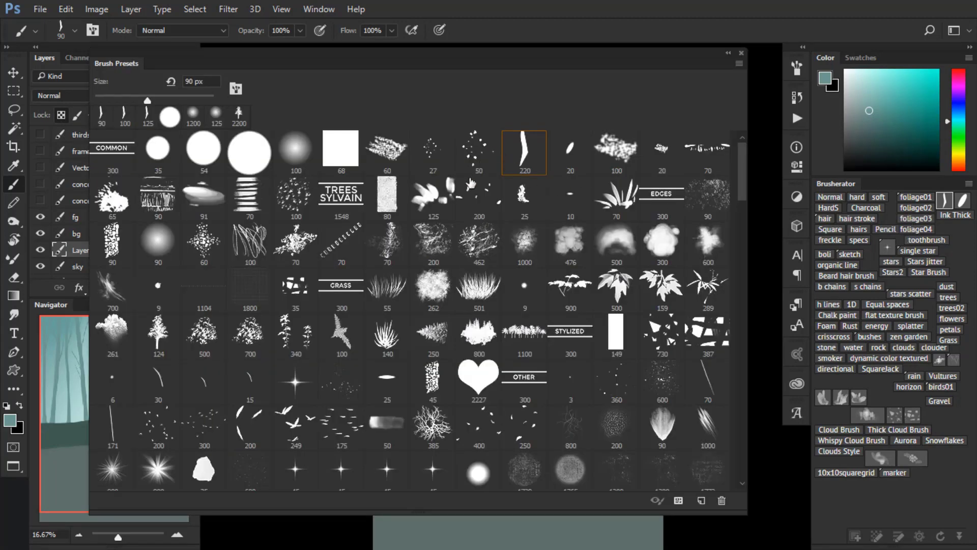
{"action": "key", "text": "F5"}
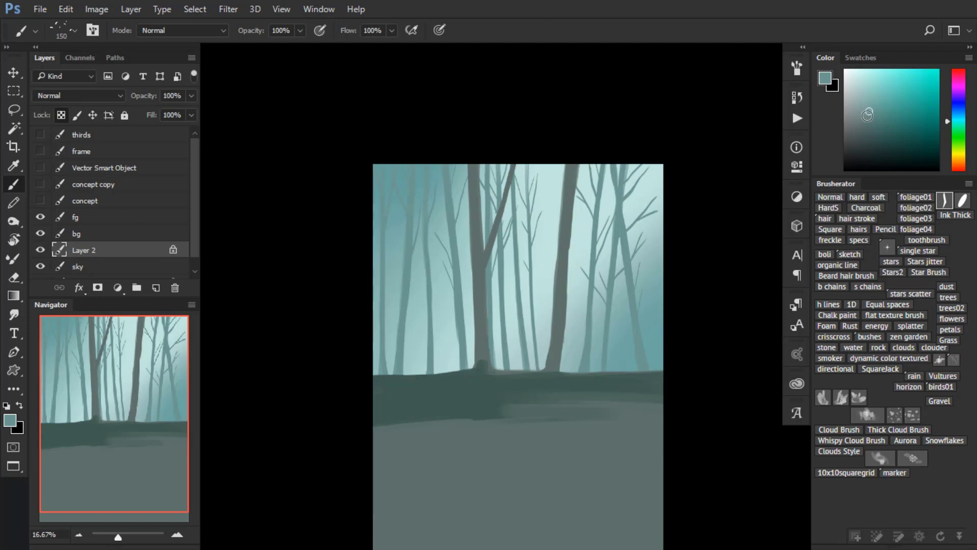
{"action": "left_click", "coordinate": [875, 131]}
{"action": "key", "text": "bracketleft"}
{"action": "key", "text": "bracketleft"}
{"action": "key", "text": "bracketleft"}
{"action": "left_click_drag", "start_coordinate": [601, 164], "coordinate": [589, 311]}
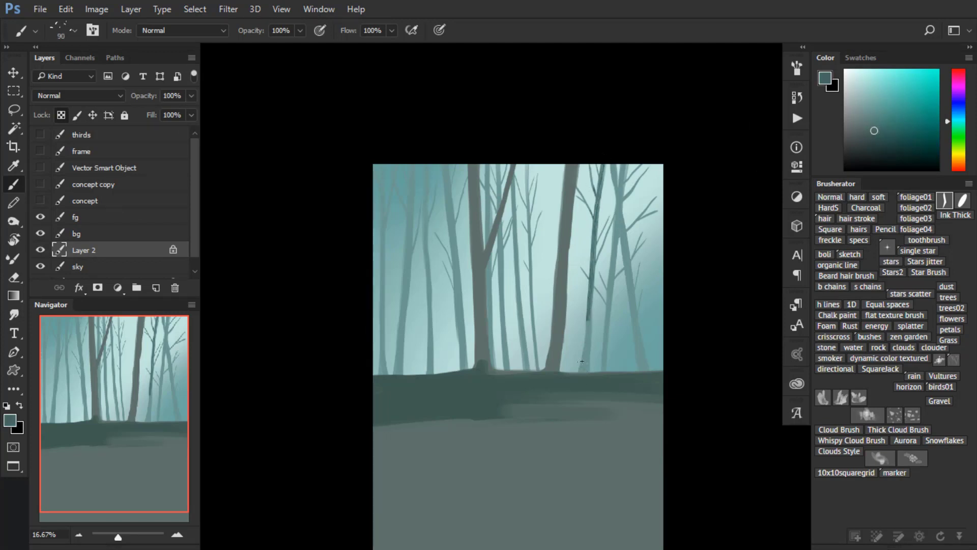
{"action": "left_click", "coordinate": [597, 335], "text": "alt"}
{"action": "left_click_drag", "start_coordinate": [589, 319], "coordinate": [600, 191]}
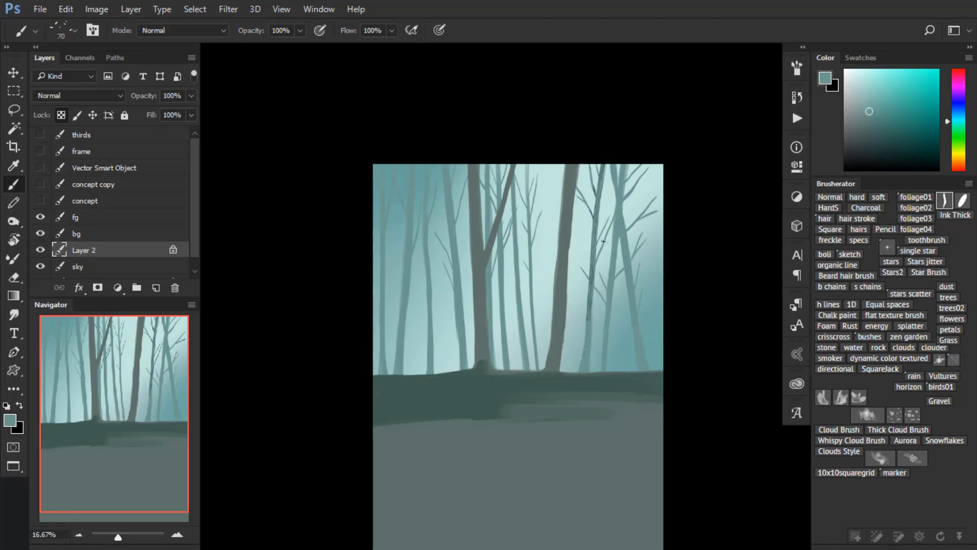
- Texture the slim trunks right of the right main trunk down to their bases with sampled dark teal at brush size 70
{"action": "left_click", "coordinate": [601, 189], "text": "alt"}
{"action": "mouse_move", "coordinate": [590, 261]}
{"action": "left_mouse_down"}
{"action": "mouse_move", "coordinate": [593, 341]}
{"action": "mouse_move", "coordinate": [582, 384]}
{"action": "mouse_move", "coordinate": [591, 315]}
{"action": "mouse_move", "coordinate": [585, 363]}
{"action": "left_mouse_up"}
{"action": "left_click_drag", "start_coordinate": [609, 313], "coordinate": [602, 373]}
{"action": "left_click_drag", "start_coordinate": [615, 208], "coordinate": [614, 233]}
{"action": "left_click_drag", "start_coordinate": [613, 171], "coordinate": [645, 390]}
{"action": "left_click_drag", "start_coordinate": [632, 324], "coordinate": [642, 372]}
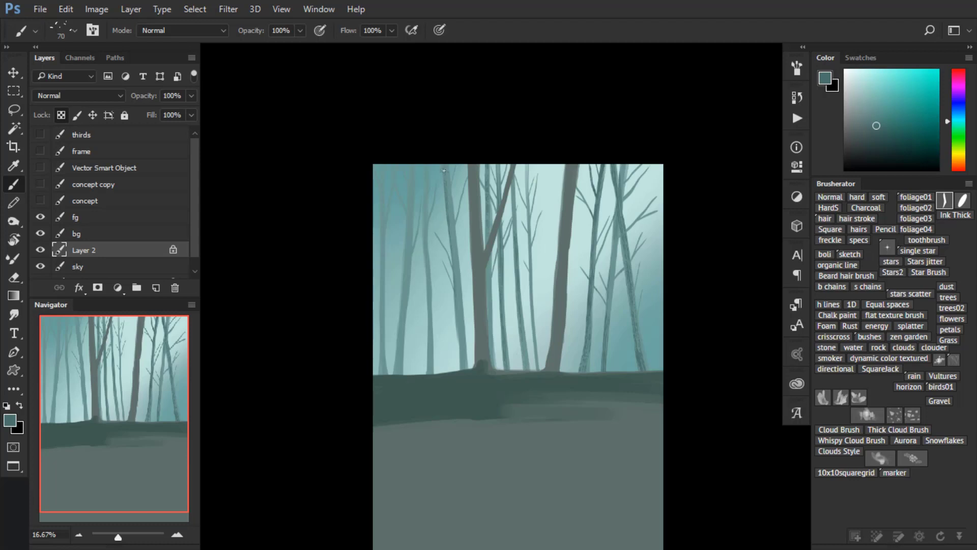
- Texture the slim trunks left of the left main trunk with dark teal bark strokes
{"action": "left_click_drag", "start_coordinate": [450, 233], "coordinate": [459, 321]}
{"action": "left_click_drag", "start_coordinate": [426, 170], "coordinate": [428, 285]}
{"action": "mouse_move", "coordinate": [398, 374]}
{"action": "left_mouse_down"}
{"action": "mouse_move", "coordinate": [410, 160]}
{"action": "mouse_move", "coordinate": [405, 257]}
{"action": "mouse_move", "coordinate": [394, 165]}
{"action": "mouse_move", "coordinate": [401, 243]}
{"action": "mouse_move", "coordinate": [382, 162]}
{"action": "mouse_move", "coordinate": [381, 275]}
{"action": "left_mouse_up"}
{"action": "mouse_move", "coordinate": [382, 317]}
{"action": "left_mouse_down"}
{"action": "mouse_move", "coordinate": [383, 377]}
{"action": "mouse_move", "coordinate": [383, 346]}
{"action": "left_mouse_up"}
- Add pale highlights to the thin trunks between the main trunks using the sampled light sky color and brush size 50
{"action": "left_click", "coordinate": [524, 213], "text": "alt"}
{"action": "left_click_drag", "start_coordinate": [514, 175], "coordinate": [519, 276]}
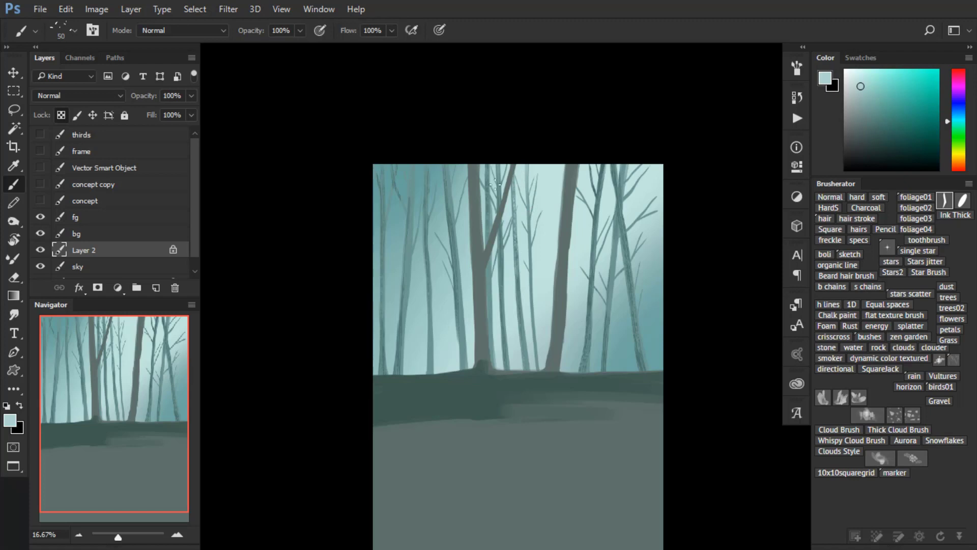
{"action": "left_click_drag", "start_coordinate": [487, 178], "coordinate": [488, 234]}
{"action": "left_click_drag", "start_coordinate": [501, 163], "coordinate": [501, 210]}
- Add pale bark highlights to the upper parts of the slim trunks on the right and left, raising the brush to 60
{"action": "left_click_drag", "start_coordinate": [603, 165], "coordinate": [594, 244]}
{"action": "left_click_drag", "start_coordinate": [626, 165], "coordinate": [635, 311]}
{"action": "left_click_drag", "start_coordinate": [451, 163], "coordinate": [456, 256]}
{"action": "key", "text": "]"}
{"action": "left_click_drag", "start_coordinate": [413, 165], "coordinate": [412, 202]}
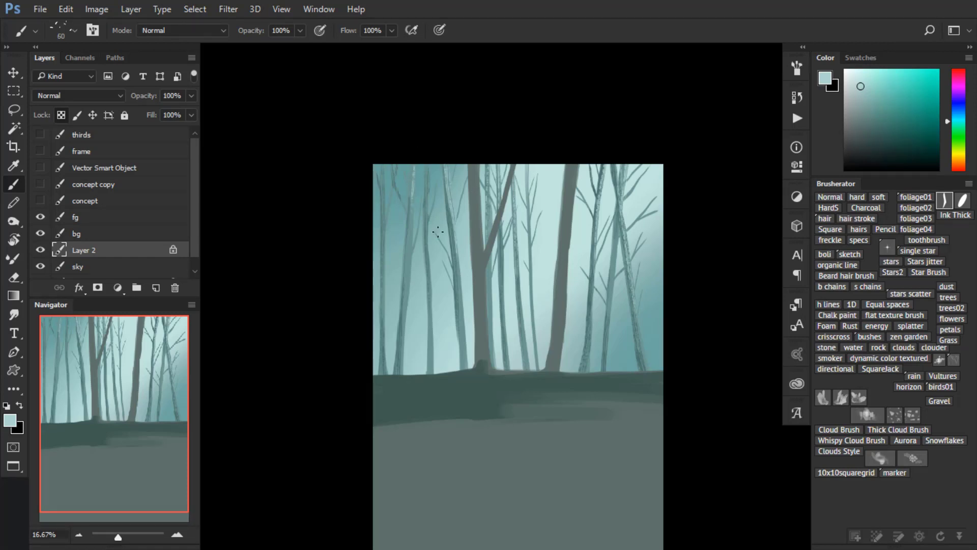
- Choose the 90 px grass brush from the Vegetation group of the brush presets
{"action": "key", "text": "F5"}
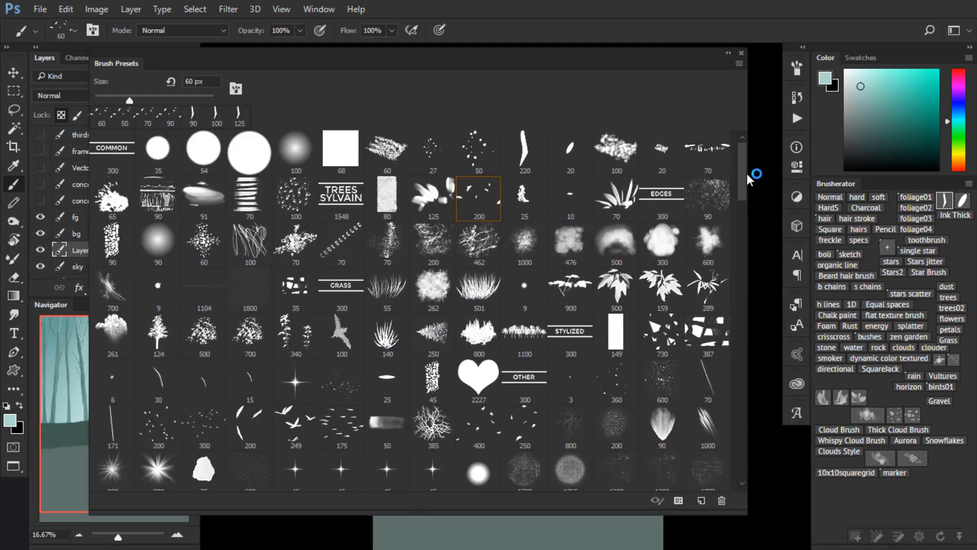
{"action": "mouse_move", "coordinate": [745, 178]}
{"action": "left_mouse_down"}
{"action": "mouse_move", "coordinate": [740, 227]}
{"action": "mouse_move", "coordinate": [743, 191]}
{"action": "left_mouse_up"}
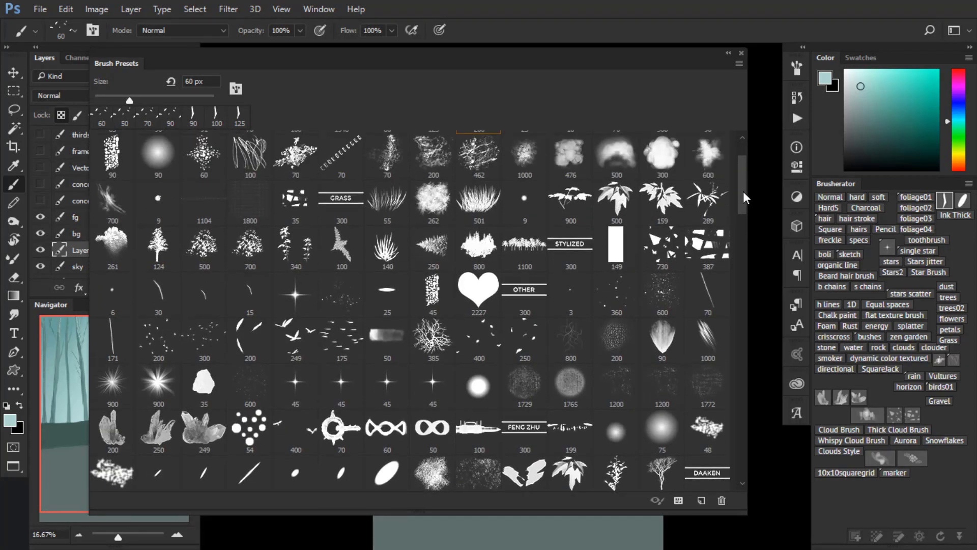
{"action": "double_click", "coordinate": [386, 199]}
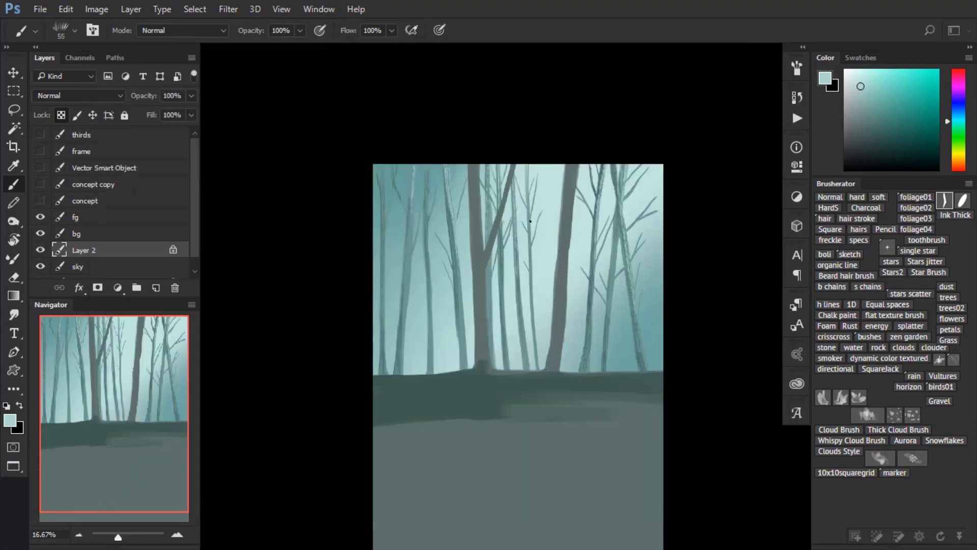
{"action": "left_click", "coordinate": [797, 67]}
{"action": "mouse_move", "coordinate": [738, 171]}
{"action": "left_mouse_down"}
{"action": "mouse_move", "coordinate": [731, 315]}
{"action": "mouse_move", "coordinate": [743, 461]}
{"action": "left_mouse_up"}
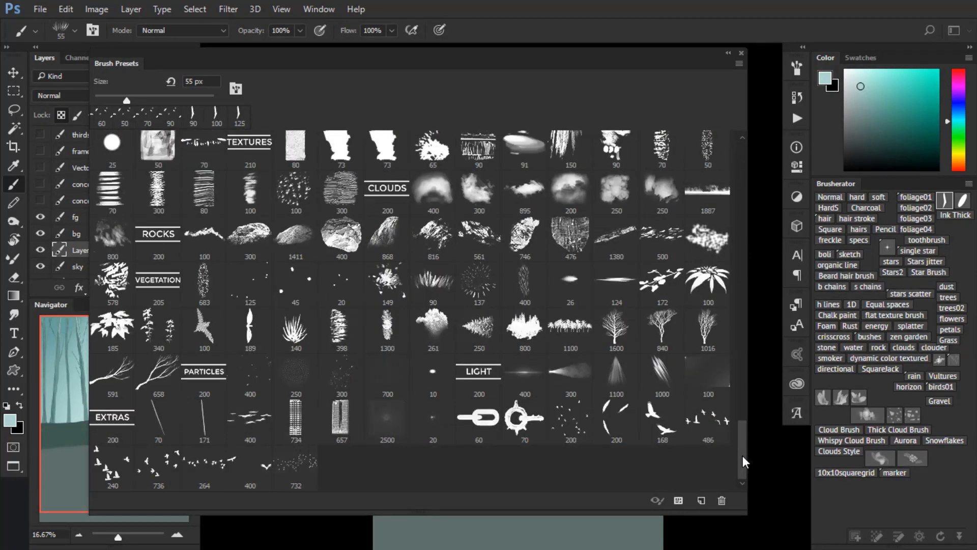
{"action": "double_click", "coordinate": [433, 280]}
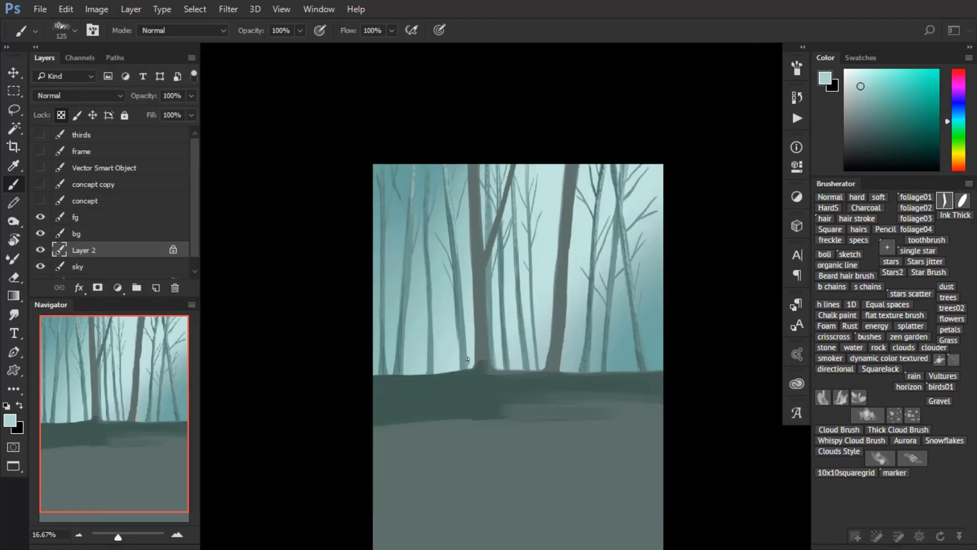
- Unlock the tree layer's transparency and paint sampled mid-teal grass along the horizon by the left trunks with brush size 250
{"action": "key", "text": "bracketright"}
{"action": "key", "text": "bracketright"}
{"action": "key", "text": "bracketright"}
{"action": "key", "text": "bracketright"}
{"action": "key", "text": "bracketright"}
{"action": "left_click", "coordinate": [484, 365], "text": "alt"}
{"action": "left_click", "coordinate": [465, 355], "text": "alt"}
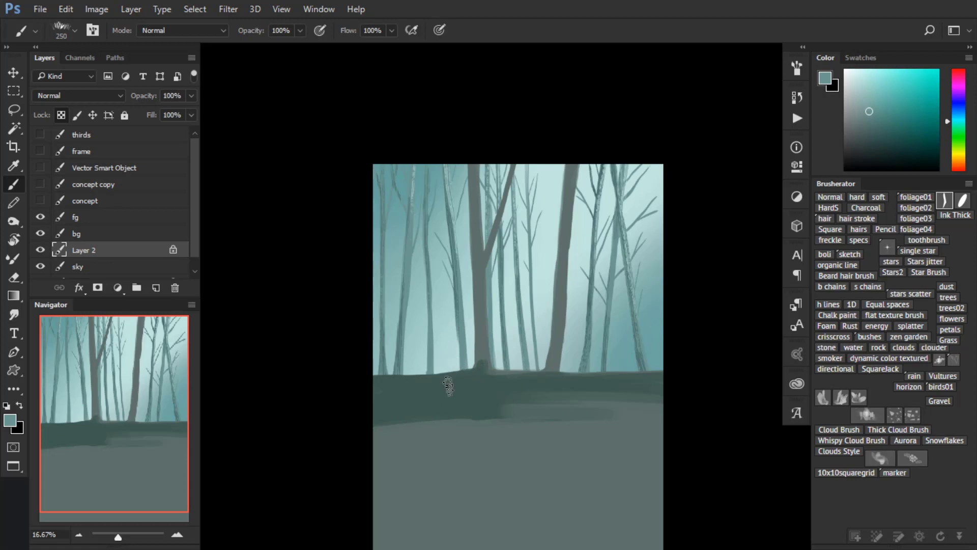
{"action": "left_click_drag", "start_coordinate": [519, 305], "coordinate": [542, 258]}
{"action": "left_click", "coordinate": [62, 115]}
{"action": "mouse_move", "coordinate": [481, 311]}
{"action": "left_mouse_down"}
{"action": "mouse_move", "coordinate": [477, 329]}
{"action": "mouse_move", "coordinate": [469, 321]}
{"action": "mouse_move", "coordinate": [457, 331]}
{"action": "mouse_move", "coordinate": [415, 324]}
{"action": "left_mouse_up"}
- Extend the distant mid-teal grass along the horizon from the left main trunk to the right edge, adjusting the brush size
{"action": "key", "text": "bracketleft"}
{"action": "key", "text": "bracketleft"}
{"action": "key", "text": "bracketleft"}
{"action": "key", "text": "bracketright"}
{"action": "key", "text": "bracketright"}
{"action": "mouse_move", "coordinate": [501, 325]}
{"action": "left_mouse_down"}
{"action": "mouse_move", "coordinate": [518, 318]}
{"action": "mouse_move", "coordinate": [534, 328]}
{"action": "mouse_move", "coordinate": [585, 312]}
{"action": "mouse_move", "coordinate": [613, 333]}
{"action": "mouse_move", "coordinate": [680, 321]}
{"action": "mouse_move", "coordinate": [665, 338]}
{"action": "mouse_move", "coordinate": [653, 319]}
{"action": "mouse_move", "coordinate": [632, 330]}
{"action": "left_mouse_up"}
- Add darker grass around the slim trunks' bases along the horizon using sampled dark teal and brush size 175
{"action": "left_click", "coordinate": [667, 315], "text": "alt"}
{"action": "key", "text": "bracketleft"}
{"action": "key", "text": "bracketleft"}
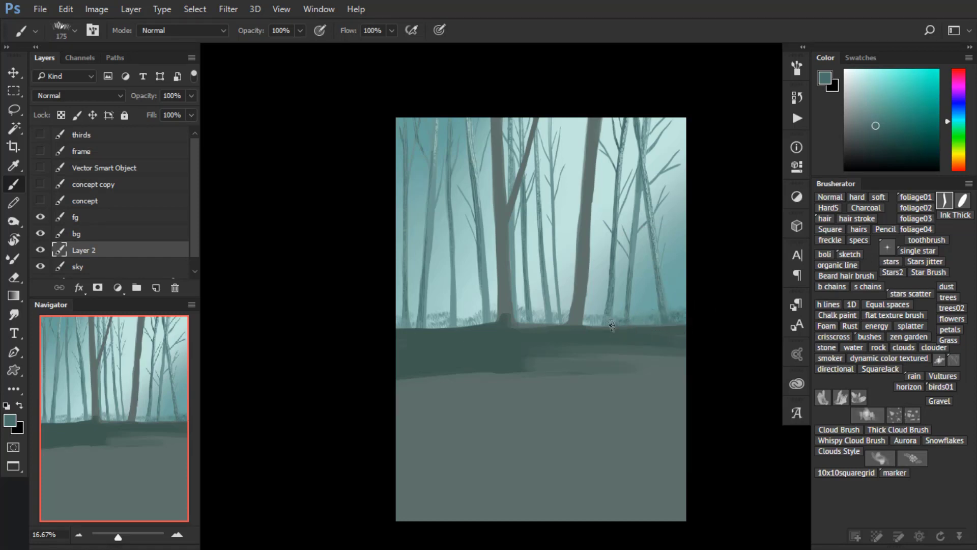
{"action": "scroll", "coordinate": [598, 283], "scroll_direction": "up", "scroll_amount": 1}
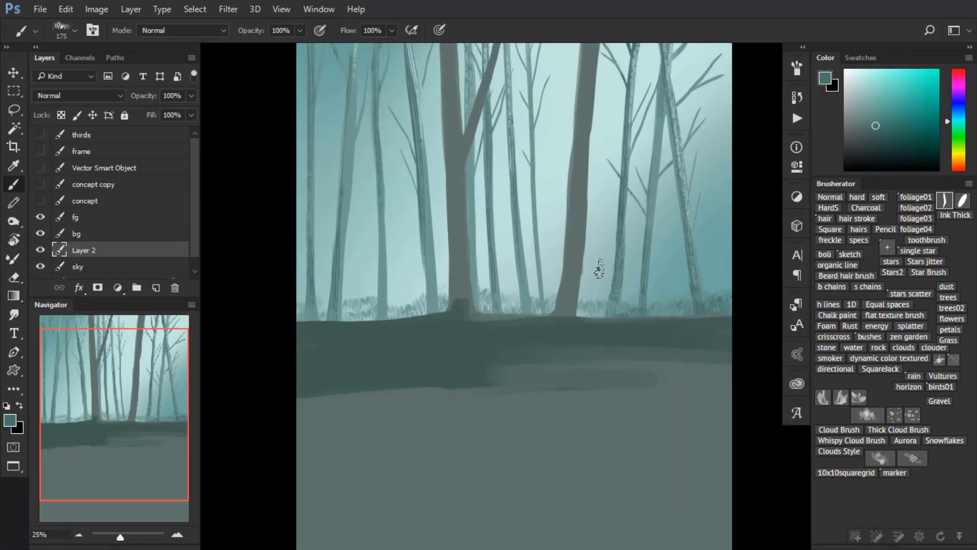
{"action": "mouse_move", "coordinate": [599, 291]}
{"action": "left_mouse_down"}
{"action": "mouse_move", "coordinate": [589, 326]}
{"action": "mouse_move", "coordinate": [580, 319]}
{"action": "mouse_move", "coordinate": [595, 305]}
{"action": "left_mouse_up"}
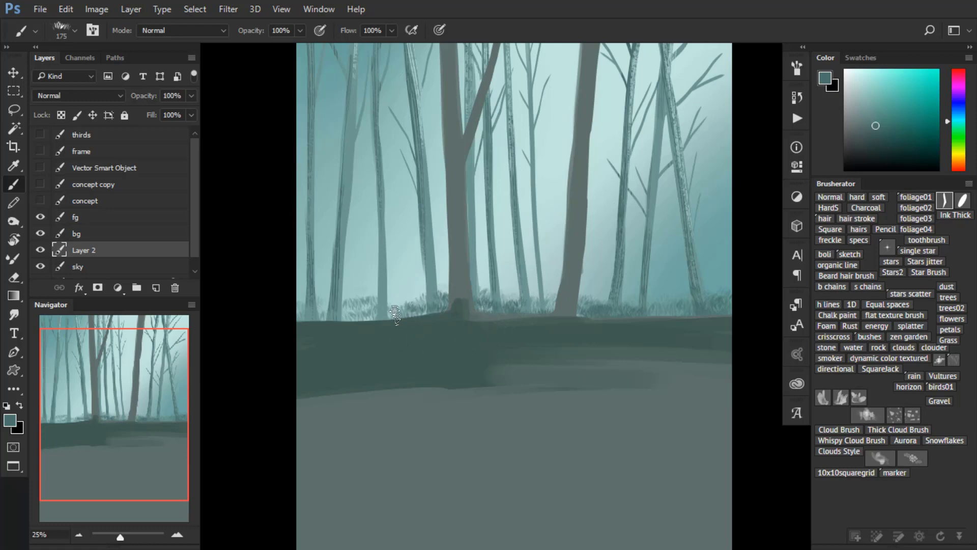
{"action": "mouse_move", "coordinate": [392, 330]}
{"action": "left_mouse_down"}
{"action": "mouse_move", "coordinate": [364, 308]}
{"action": "mouse_move", "coordinate": [335, 343]}
{"action": "mouse_move", "coordinate": [316, 335]}
{"action": "left_mouse_up"}
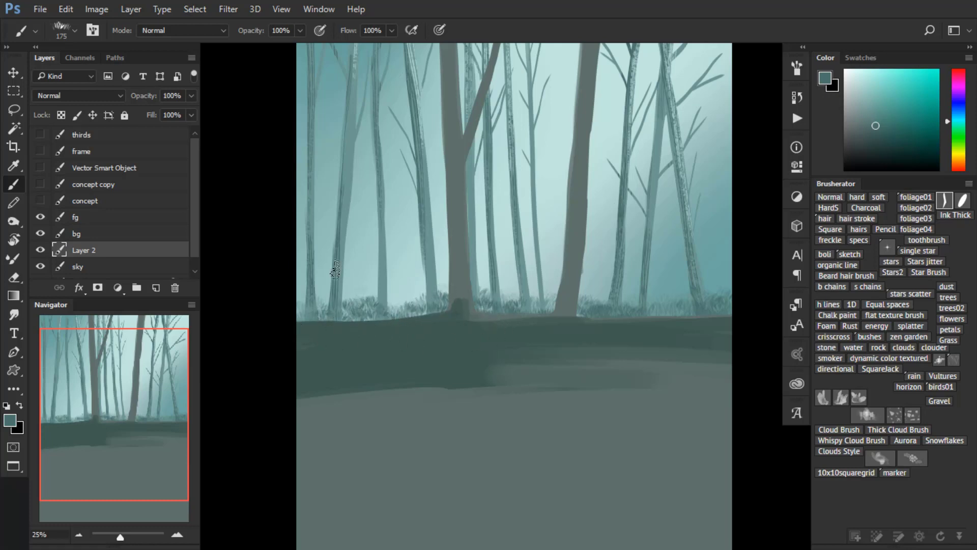
- Layer softer, taller grass over the horizon with a sampled lighter teal and brush size 250
{"action": "left_click", "coordinate": [390, 281], "text": "alt"}
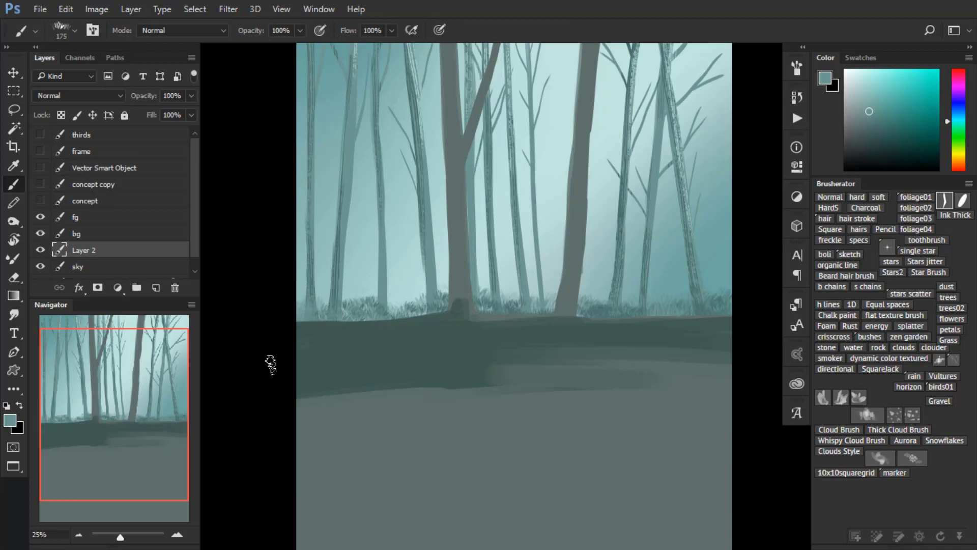
{"action": "key", "text": "bracketright"}
{"action": "key", "text": "bracketright"}
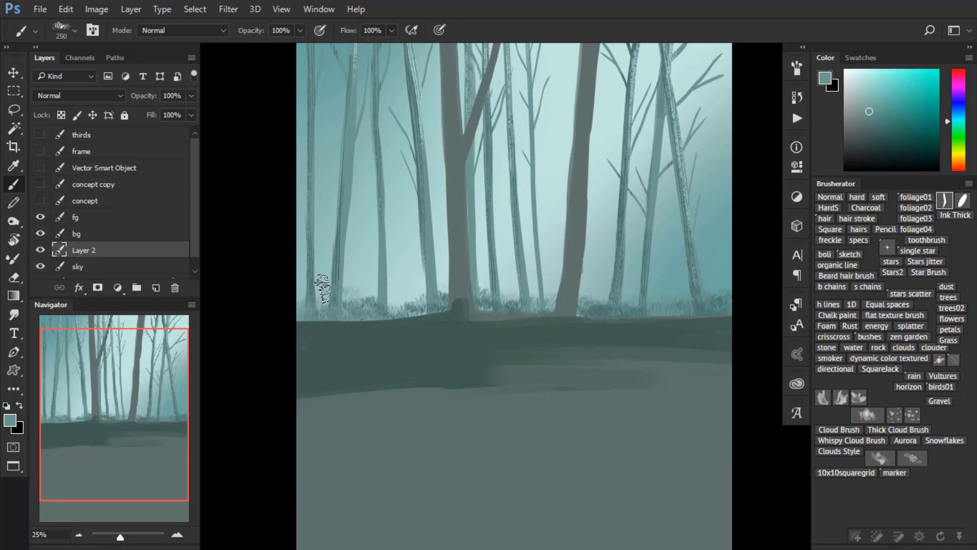
{"action": "mouse_move", "coordinate": [328, 359]}
{"action": "left_mouse_down"}
{"action": "mouse_move", "coordinate": [376, 371]}
{"action": "mouse_move", "coordinate": [431, 348]}
{"action": "mouse_move", "coordinate": [460, 356]}
{"action": "left_mouse_up"}
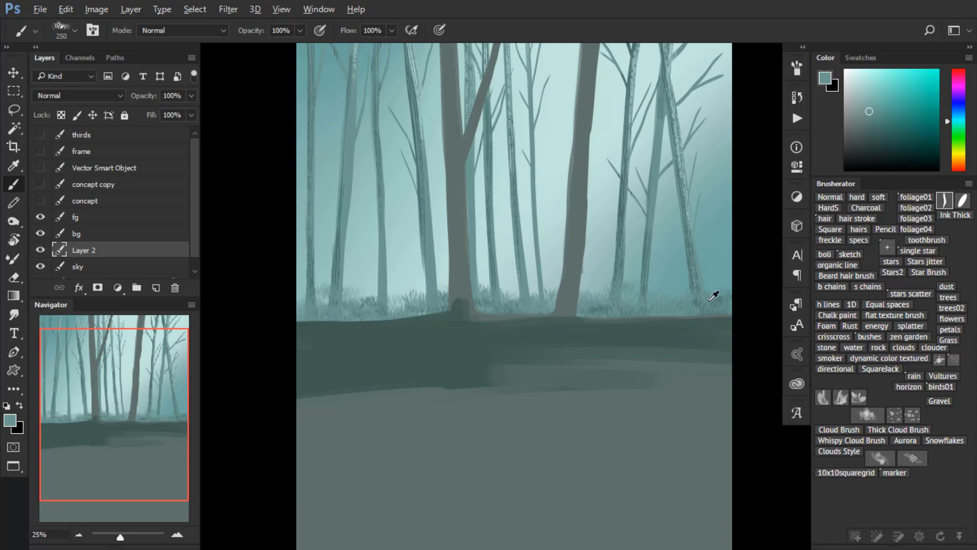
- Darken the grass between and right of the main trunks using teal sampled from a slim trunk
{"action": "left_click", "coordinate": [497, 125], "text": "alt"}
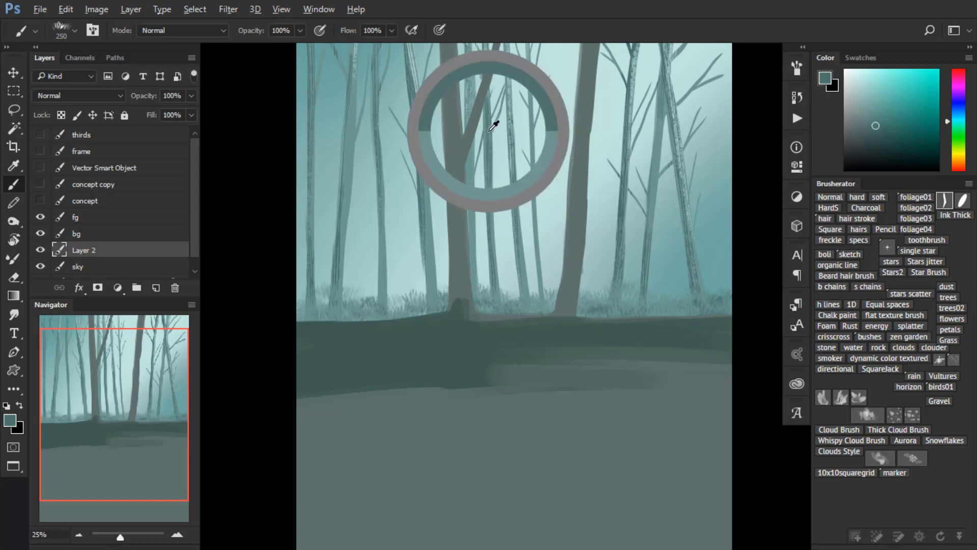
{"action": "left_click", "coordinate": [492, 123], "text": "alt"}
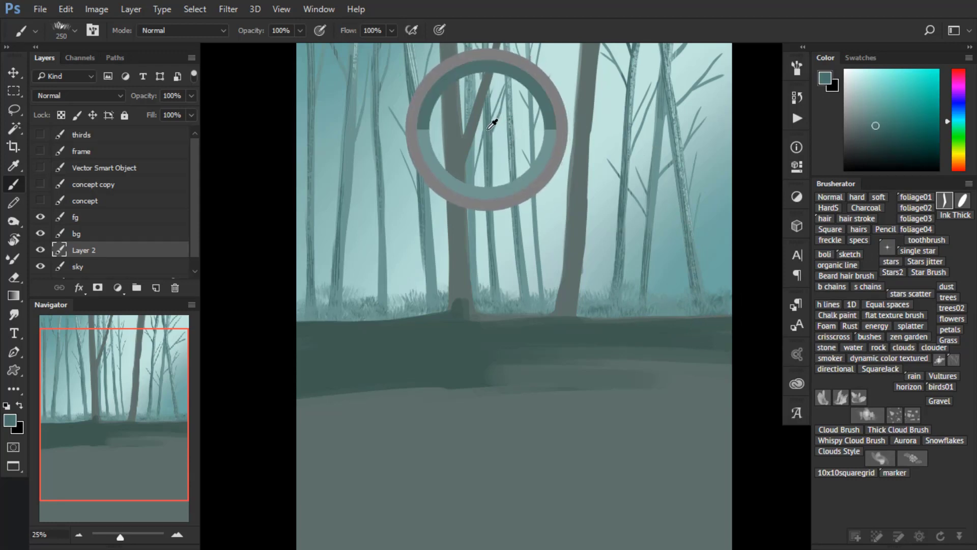
{"action": "mouse_move", "coordinate": [576, 305]}
{"action": "left_mouse_down"}
{"action": "mouse_move", "coordinate": [608, 330]}
{"action": "mouse_move", "coordinate": [642, 309]}
{"action": "mouse_move", "coordinate": [689, 308]}
{"action": "left_mouse_up"}
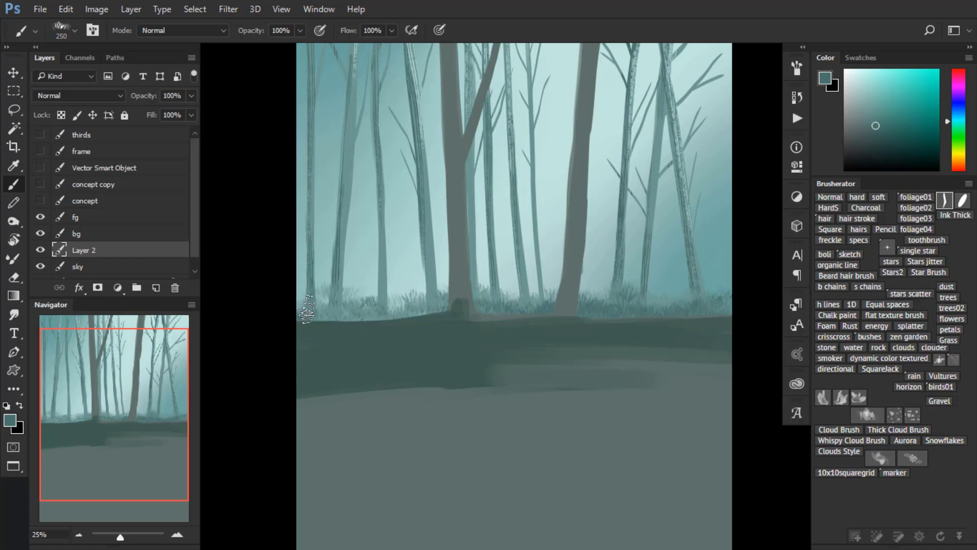
- Paint dark green grass along the ground's upper edge on the bg layer with the sampled ground color
{"action": "left_click", "coordinate": [126, 233]}
{"action": "left_click", "coordinate": [312, 334], "text": "alt"}
{"action": "mouse_move", "coordinate": [312, 321]}
{"action": "left_mouse_down"}
{"action": "mouse_move", "coordinate": [353, 311]}
{"action": "mouse_move", "coordinate": [427, 321]}
{"action": "mouse_move", "coordinate": [385, 317]}
{"action": "left_mouse_up"}
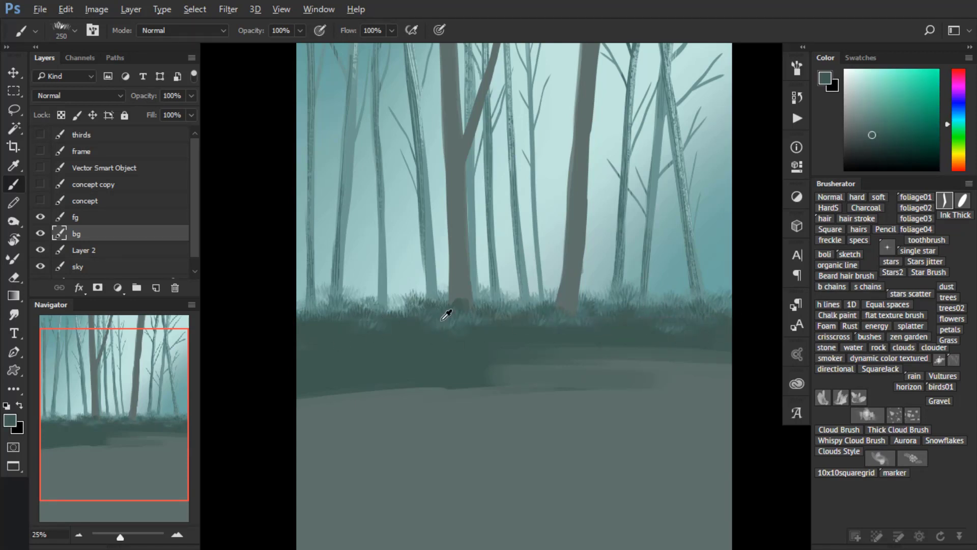
- Work lighter teal tufts into the ground's grassy edge, resample the dark ground color and reduce the brush to 150
{"action": "left_click", "coordinate": [523, 301], "text": "alt"}
{"action": "left_click_drag", "start_coordinate": [337, 328], "coordinate": [304, 355]}
{"action": "key", "text": "["}
{"action": "key", "text": "["}
{"action": "key", "text": "["}
{"action": "left_click", "coordinate": [329, 357], "text": "alt"}
{"action": "key", "text": "ctrl+minus"}
{"action": "left_click_drag", "start_coordinate": [610, 215], "coordinate": [652, 272]}
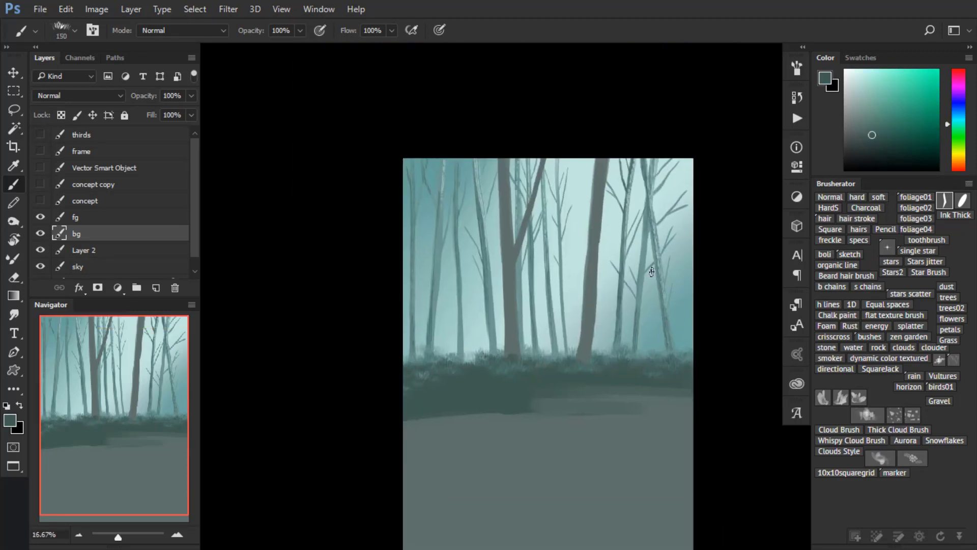
- Duplicate Layer 2 with the slim trees and flip the copy horizontally
{"action": "left_click", "coordinate": [52, 248]}
{"action": "key", "text": "ctrl+j"}
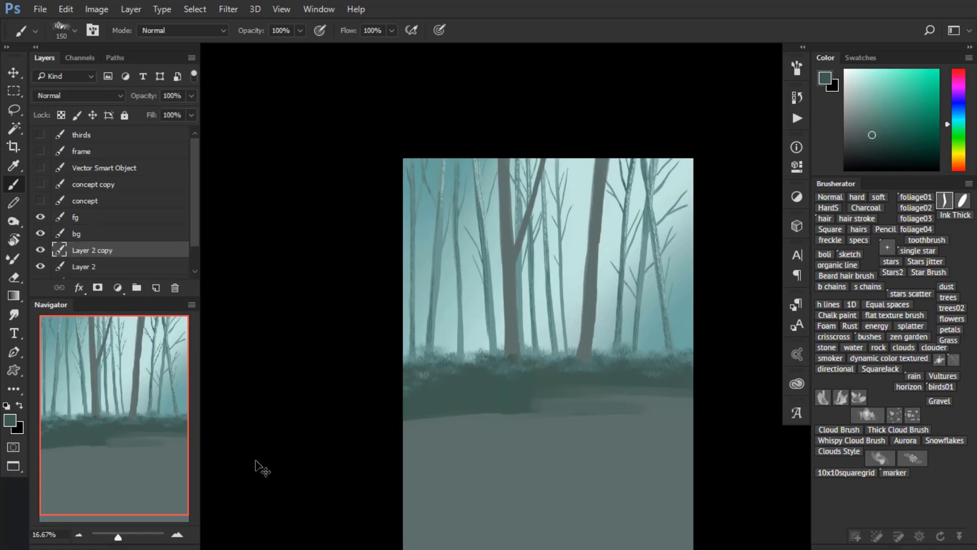
{"action": "key", "text": "ctrl+shift+h"}
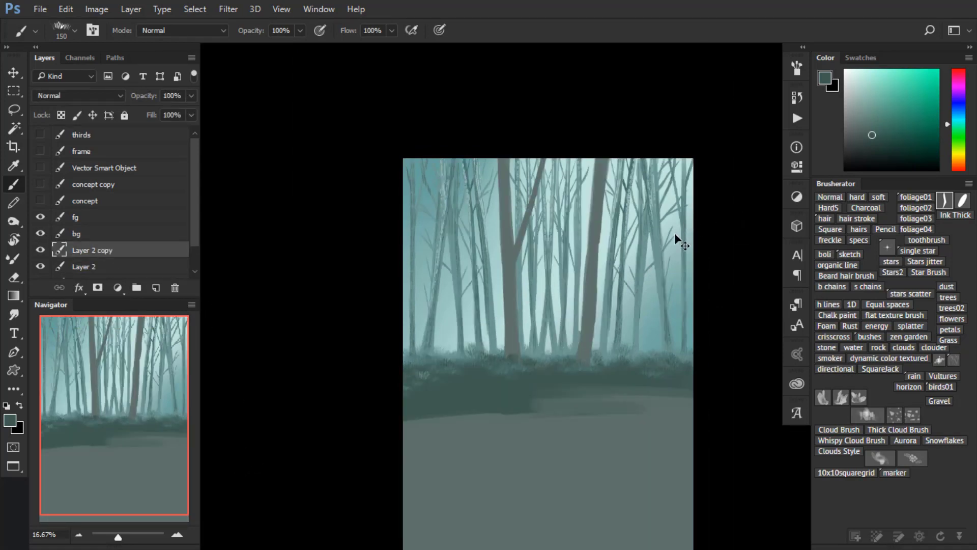
- Transform the flipped trees to 105.67% width and 109.50% height with a horizontal skew of -1.96, shifting them slightly left
{"action": "key", "text": "ctrl+t"}
{"action": "left_click_drag", "start_coordinate": [665, 255], "coordinate": [657, 249]}
{"action": "left_click_drag", "start_coordinate": [684, 283], "coordinate": [701, 266]}
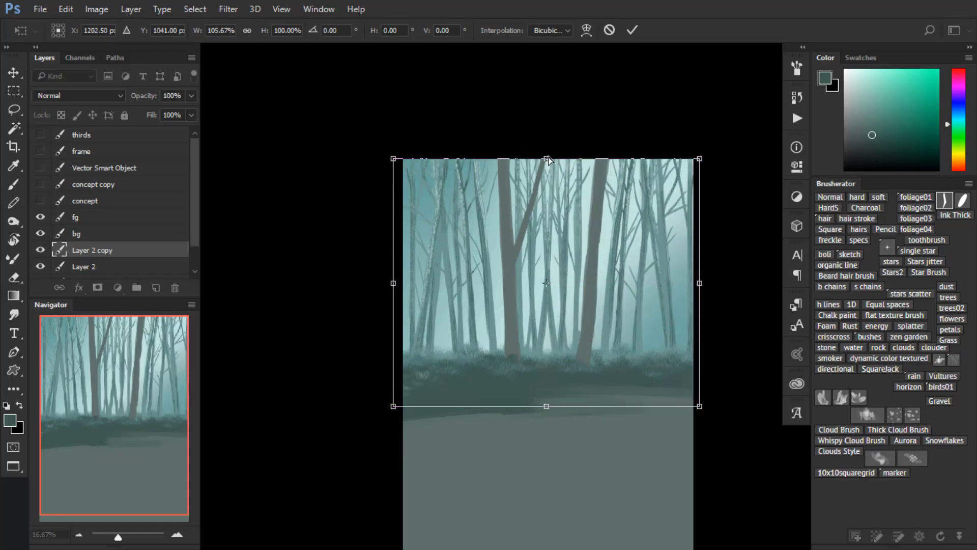
{"action": "left_click_drag", "start_coordinate": [548, 160], "coordinate": [554, 148]}
{"action": "left_click_drag", "start_coordinate": [546, 406], "coordinate": [542, 418]}
{"action": "left_click_drag", "start_coordinate": [667, 318], "coordinate": [653, 320]}
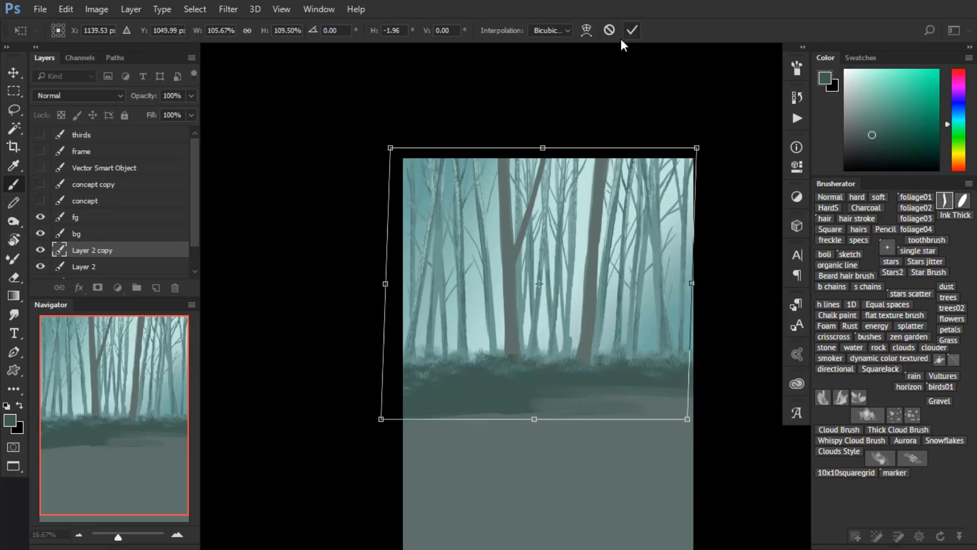
- Move the copied tree layer below Layer 2 and compare the trees with the last change off and on
{"action": "left_click_drag", "start_coordinate": [130, 250], "coordinate": [130, 274]}
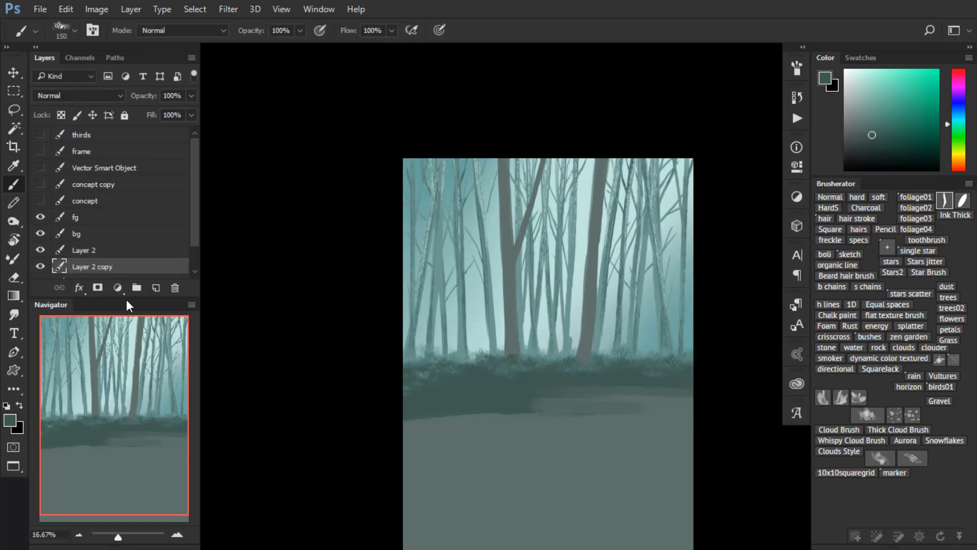
{"action": "left_click_drag", "start_coordinate": [456, 295], "coordinate": [465, 275]}
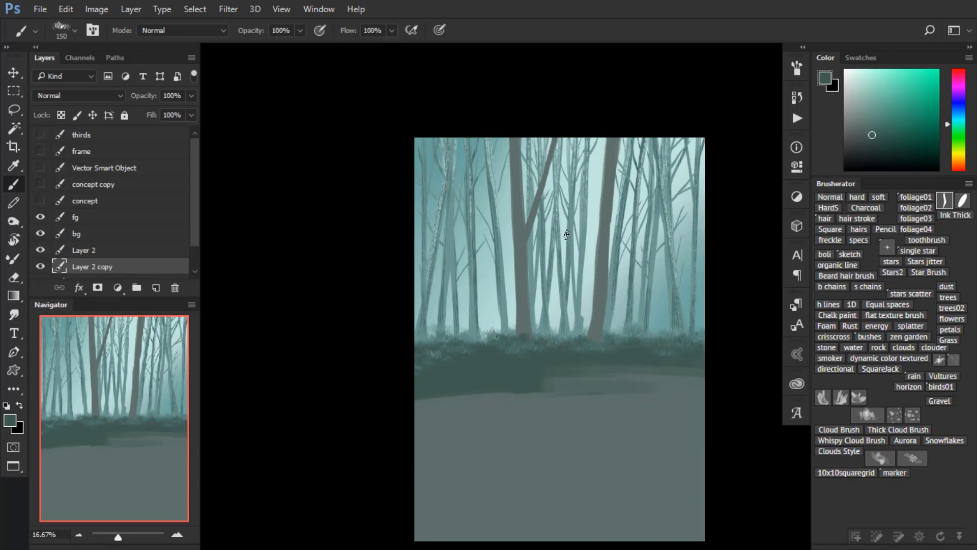
{"action": "key", "text": "ctrl+z"}
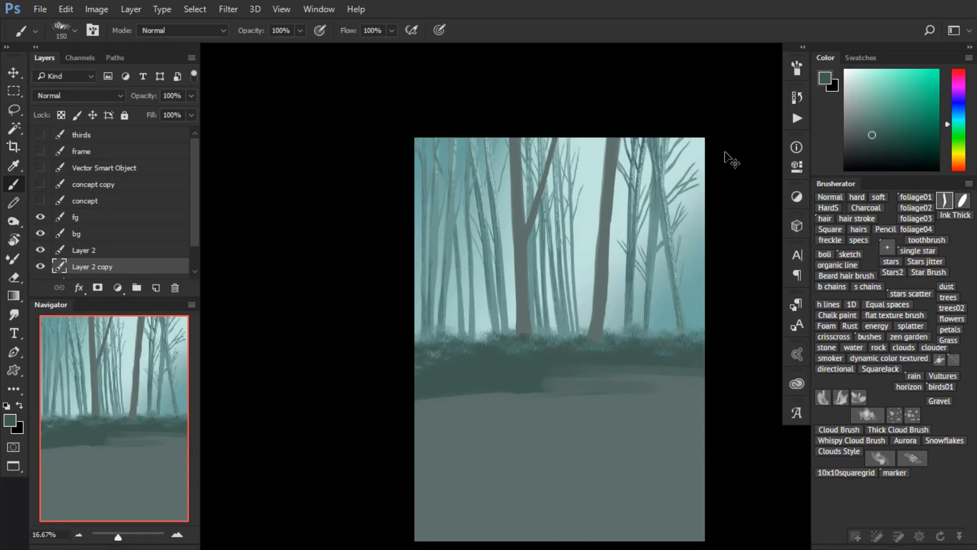
{"action": "key", "text": "ctrl+z"}
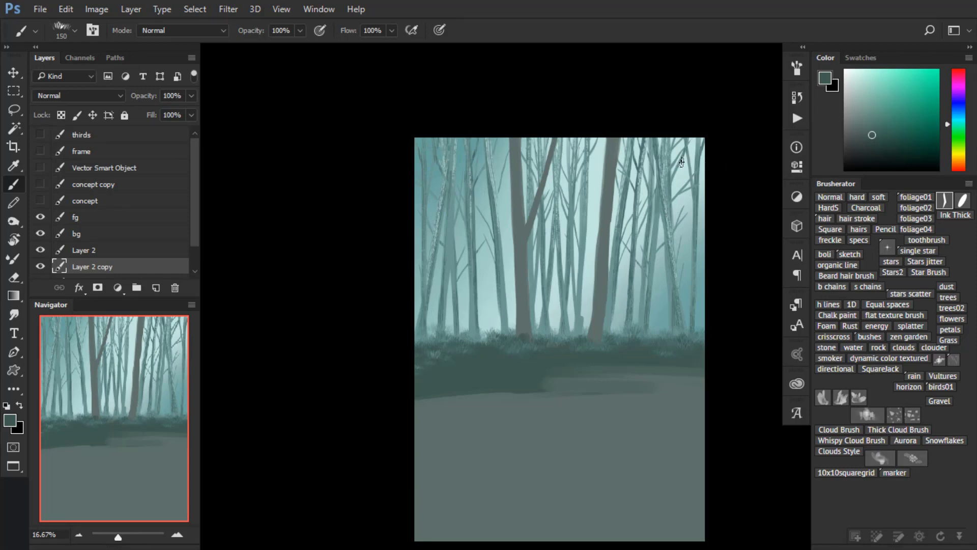
- Lock the copied tree layer's transparency and recolor its trunks with sampled light teal using the HardS brush at size 250
{"action": "left_click", "coordinate": [465, 246], "text": "alt"}
{"action": "left_click_drag", "start_coordinate": [870, 115], "coordinate": [877, 104]}
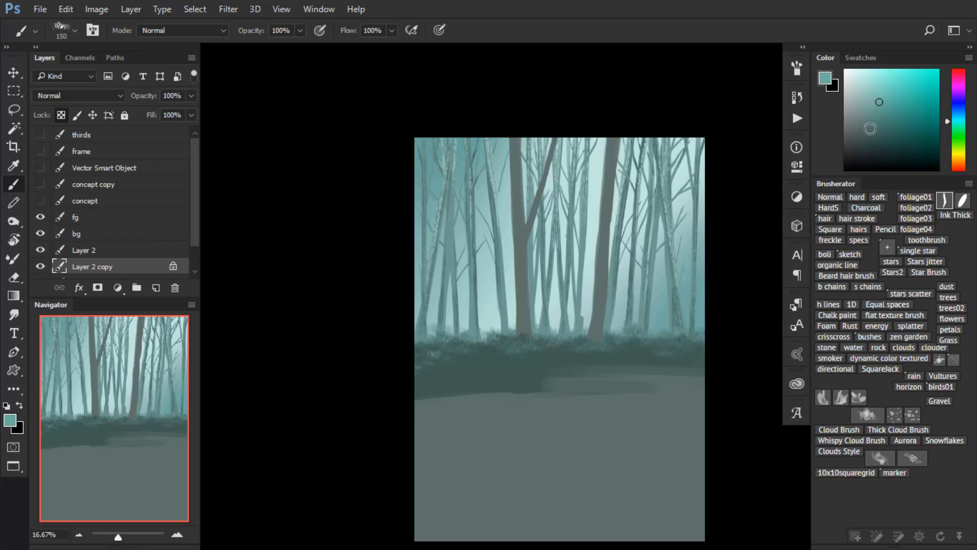
{"action": "left_click", "coordinate": [839, 208]}
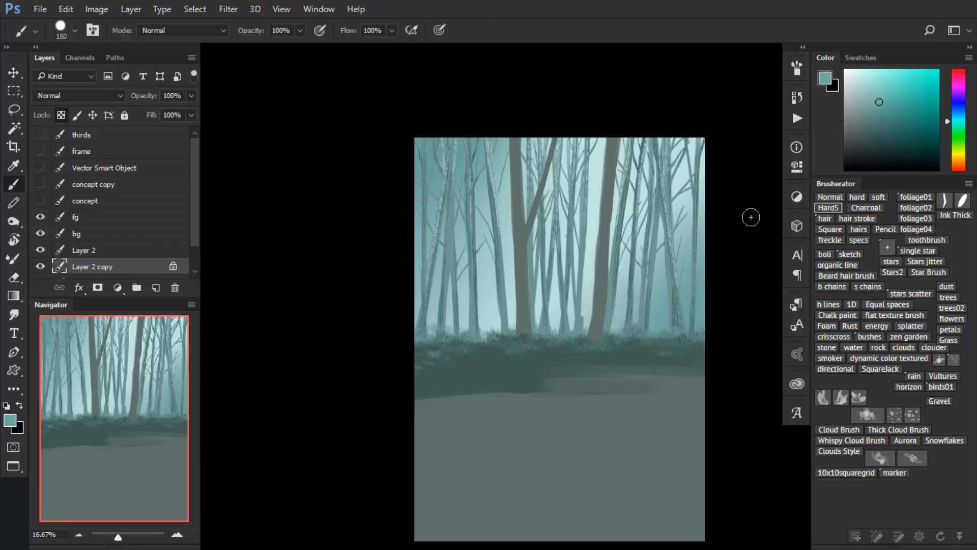
{"action": "left_click", "coordinate": [705, 229], "text": "alt"}
{"action": "key", "text": "]"}
{"action": "key", "text": "]"}
{"action": "key", "text": "]"}
{"action": "mouse_move", "coordinate": [694, 129]}
{"action": "left_mouse_down"}
{"action": "mouse_move", "coordinate": [695, 365]}
{"action": "mouse_move", "coordinate": [670, 335]}
{"action": "left_mouse_up"}
{"action": "left_click_drag", "start_coordinate": [667, 143], "coordinate": [639, 361]}
{"action": "left_click_drag", "start_coordinate": [626, 143], "coordinate": [609, 344]}
{"action": "mouse_move", "coordinate": [598, 153]}
{"action": "left_mouse_down"}
{"action": "mouse_move", "coordinate": [580, 331]}
{"action": "mouse_move", "coordinate": [547, 308]}
{"action": "left_mouse_up"}
{"action": "mouse_move", "coordinate": [486, 142]}
{"action": "left_mouse_down"}
{"action": "mouse_move", "coordinate": [458, 345]}
{"action": "mouse_move", "coordinate": [414, 355]}
{"action": "left_mouse_up"}
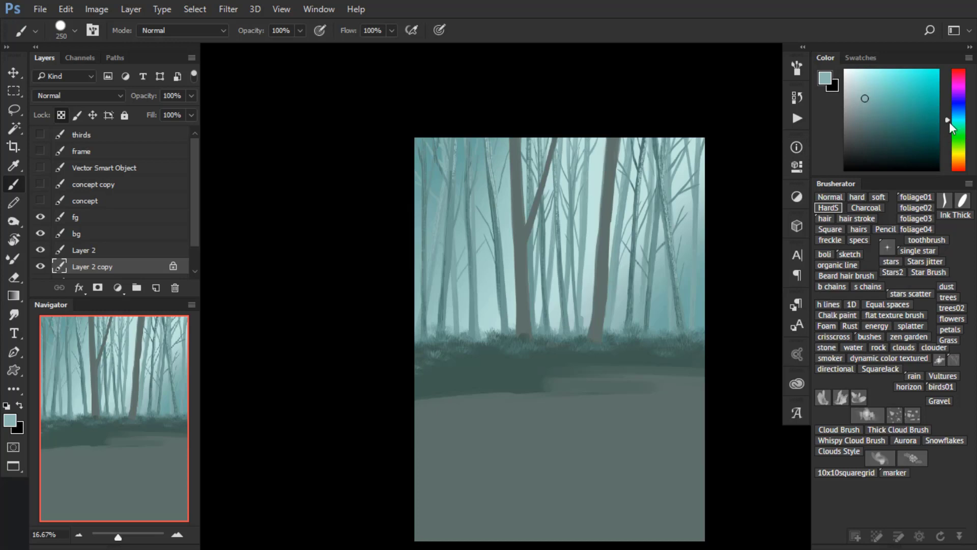
- Repaint the copied trees across the canvas in a slightly darker muted teal with brush size 300
{"action": "left_click_drag", "start_coordinate": [883, 111], "coordinate": [874, 118]}
{"action": "left_click", "coordinate": [876, 119]}
{"action": "mouse_move", "coordinate": [435, 194]}
{"action": "left_mouse_down"}
{"action": "mouse_move", "coordinate": [458, 130]}
{"action": "mouse_move", "coordinate": [448, 290]}
{"action": "mouse_move", "coordinate": [471, 305]}
{"action": "mouse_move", "coordinate": [502, 122]}
{"action": "mouse_move", "coordinate": [501, 251]}
{"action": "mouse_move", "coordinate": [529, 376]}
{"action": "mouse_move", "coordinate": [561, 145]}
{"action": "mouse_move", "coordinate": [586, 125]}
{"action": "mouse_move", "coordinate": [581, 359]}
{"action": "mouse_move", "coordinate": [650, 104]}
{"action": "mouse_move", "coordinate": [652, 345]}
{"action": "mouse_move", "coordinate": [672, 300]}
{"action": "mouse_move", "coordinate": [712, 119]}
{"action": "mouse_move", "coordinate": [698, 246]}
{"action": "mouse_move", "coordinate": [669, 195]}
{"action": "left_mouse_up"}
- Add a layer above the copied trees and ready the soft brush at size 700 with the sampled pale sky color
{"action": "left_click", "coordinate": [602, 180], "text": "alt"}
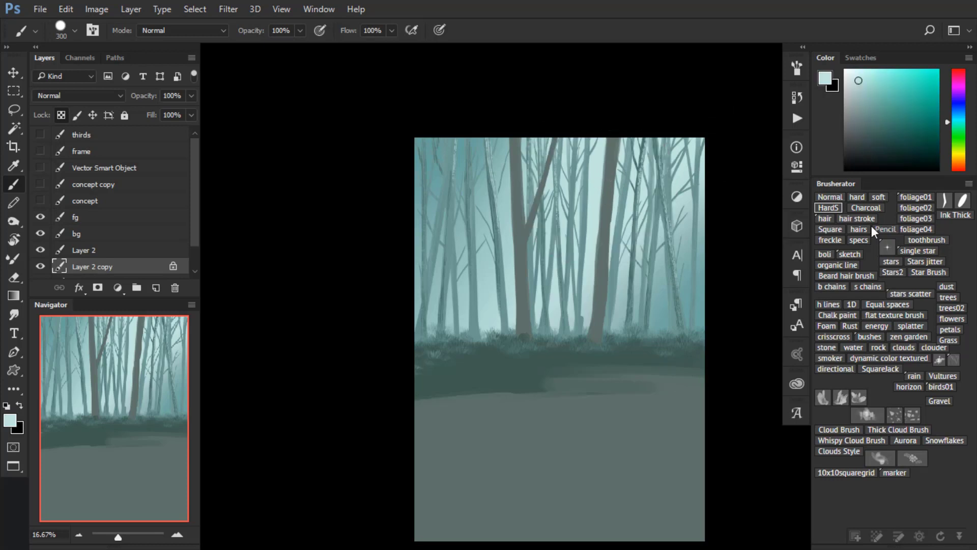
{"action": "left_click", "coordinate": [878, 197]}
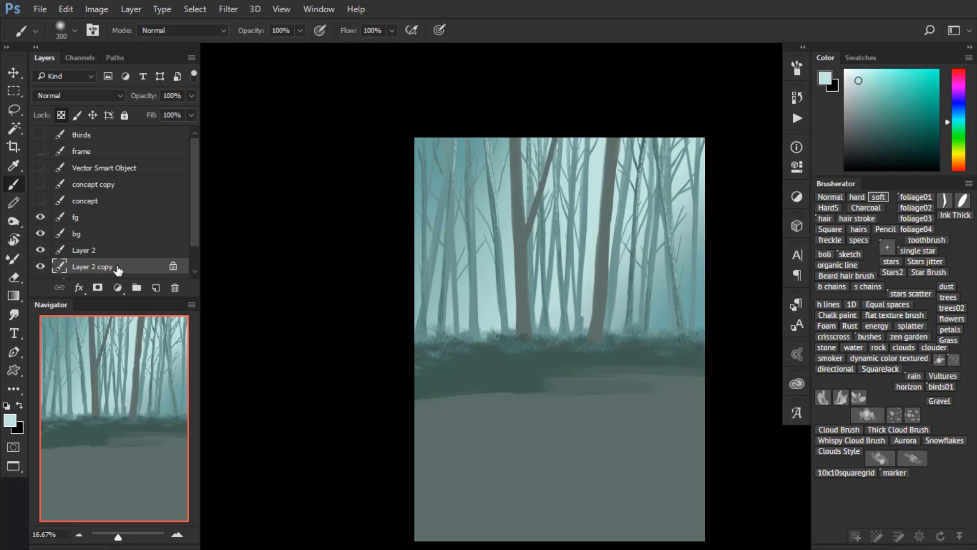
{"action": "left_click", "coordinate": [156, 288]}
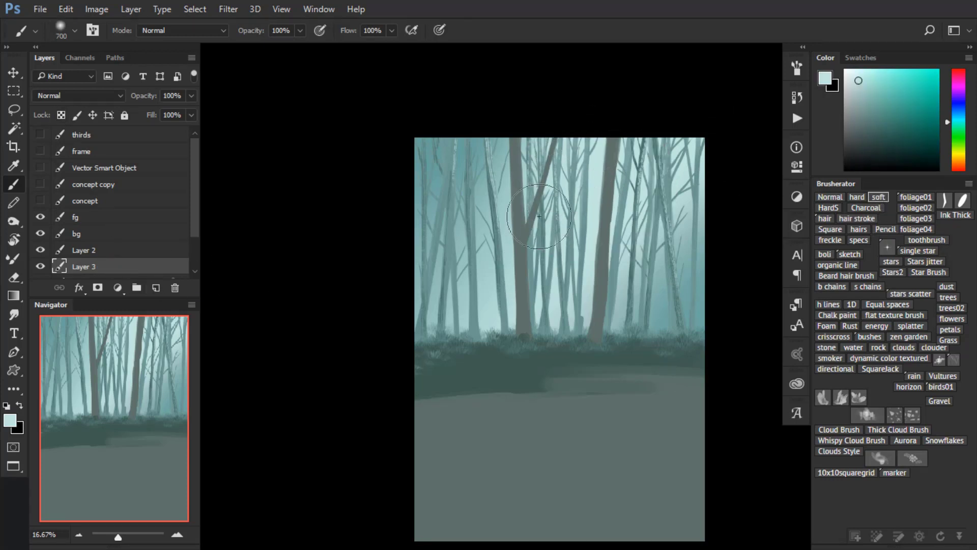
{"action": "key", "text": "bracketright"}
{"action": "key", "text": "bracketright"}
{"action": "key", "text": "bracketright"}
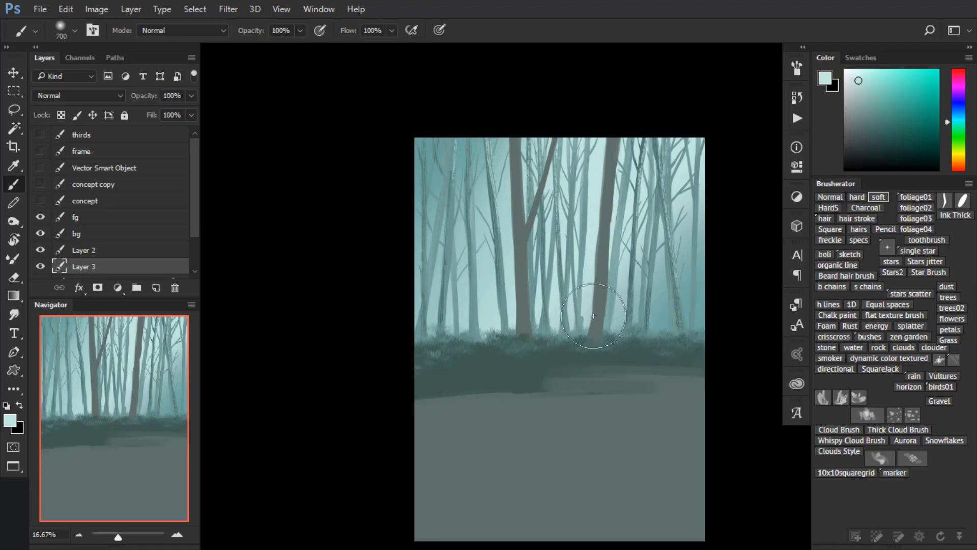
- Add another new layer directly above Layer 2, beneath the bg layer
{"action": "left_click", "coordinate": [105, 250]}
{"action": "key", "text": "ctrl+shift+alt+n"}
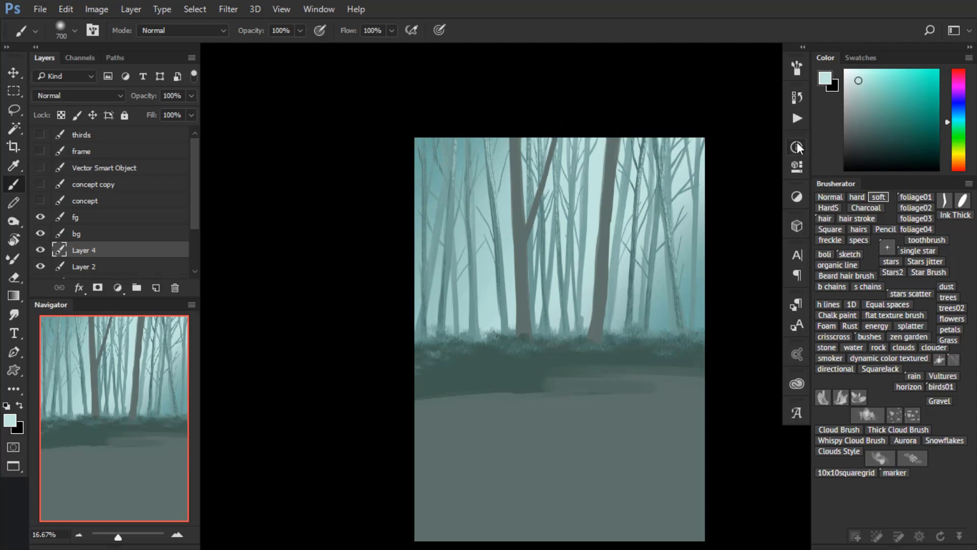
{"action": "scroll", "coordinate": [175, 225], "scroll_direction": "down", "scroll_amount": 2}
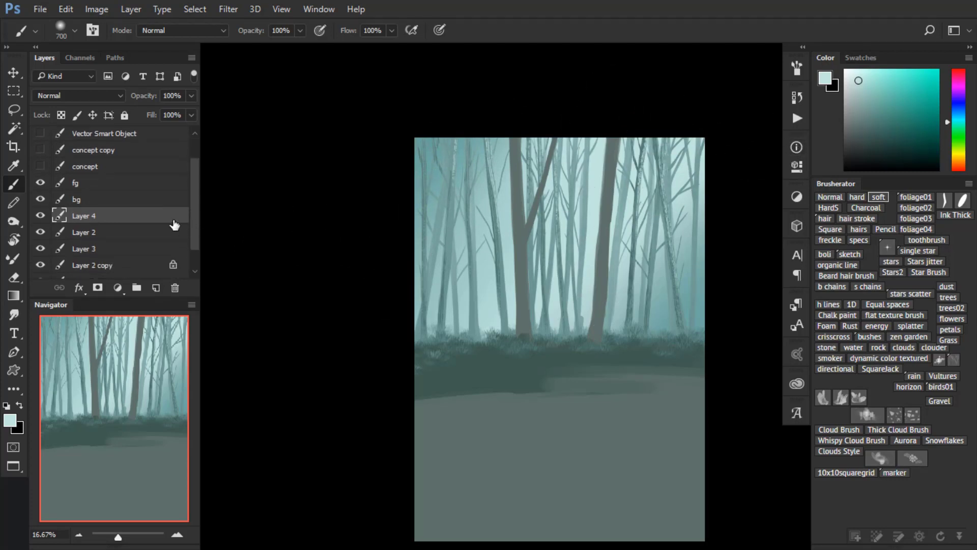
- Toggle the background layers to identify them, and rename Layer 2 copy to bg trees1 and Layer 3 to fog
{"action": "left_click", "coordinate": [40, 249]}
{"action": "left_click", "coordinate": [40, 249]}
{"action": "left_click", "coordinate": [41, 233]}
{"action": "left_click", "coordinate": [41, 233]}
{"action": "left_click", "coordinate": [82, 252]}
{"action": "left_click", "coordinate": [40, 249]}
{"action": "left_click", "coordinate": [41, 248]}
{"action": "left_click", "coordinate": [41, 265]}
{"action": "left_click", "coordinate": [41, 266]}
{"action": "double_click", "coordinate": [94, 265]}
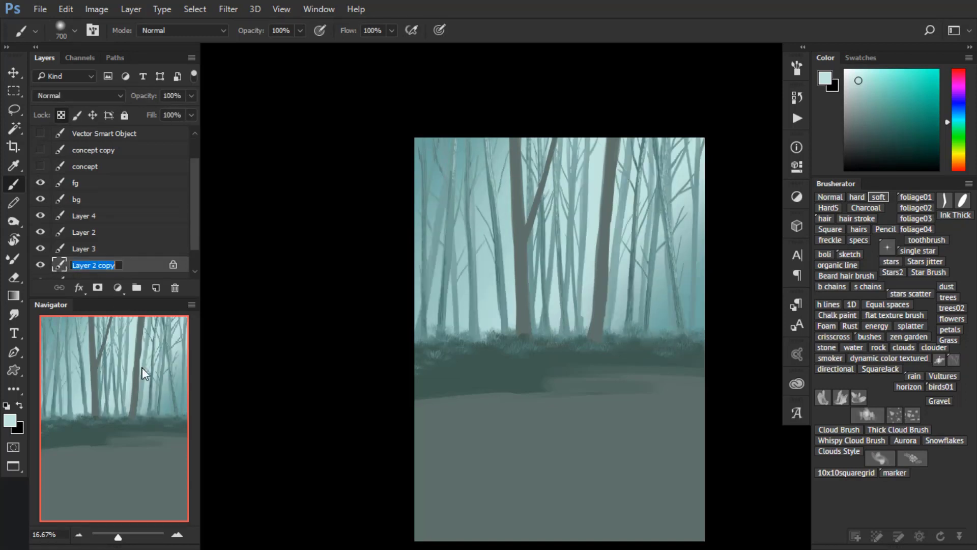
{"action": "type", "text": "bg trees1"}
{"action": "double_click", "coordinate": [83, 249]}
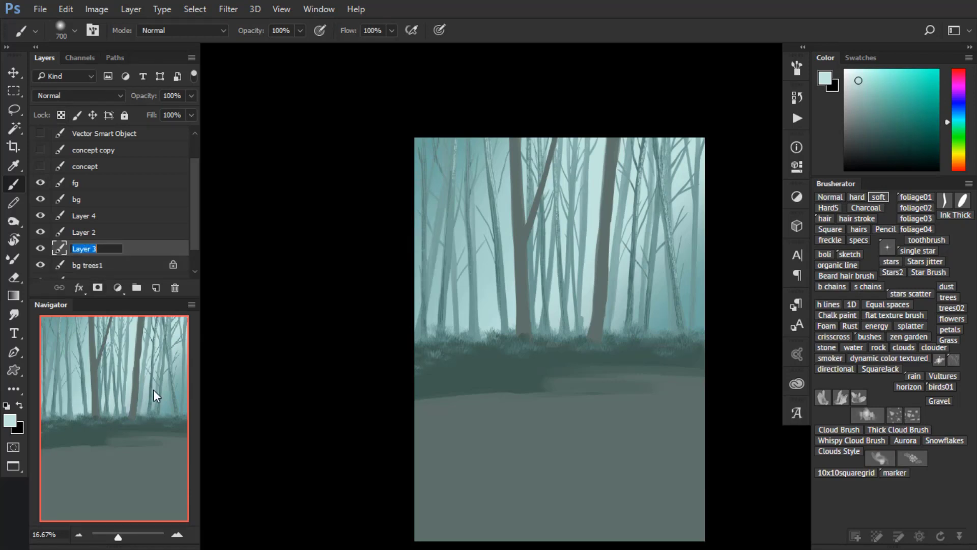
{"action": "type", "text": "fog"}
- Rename Layer 2 to bg trees2 and Layer 4 to fog
{"action": "key", "text": "shift+Tab"}
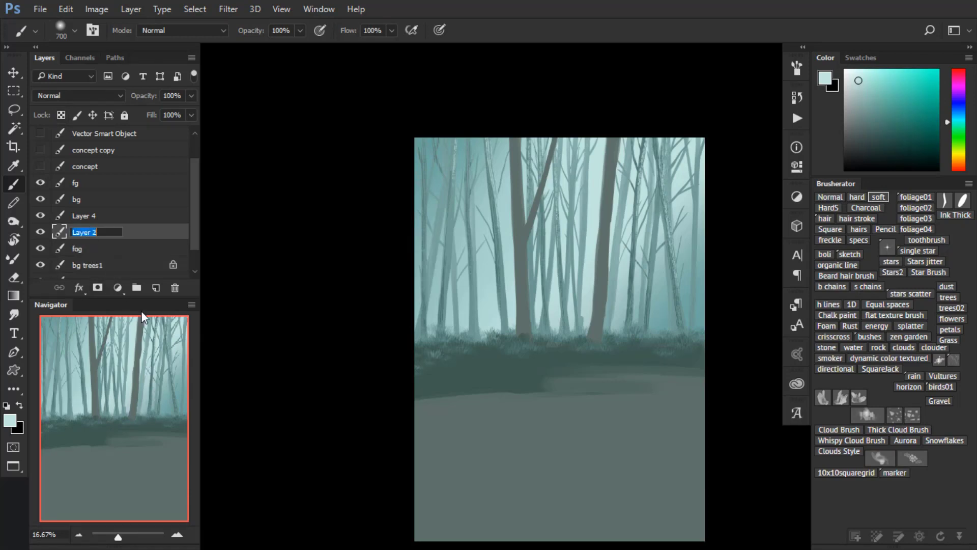
{"action": "type", "text": "bg trees2"}
{"action": "key", "text": "shift+Tab"}
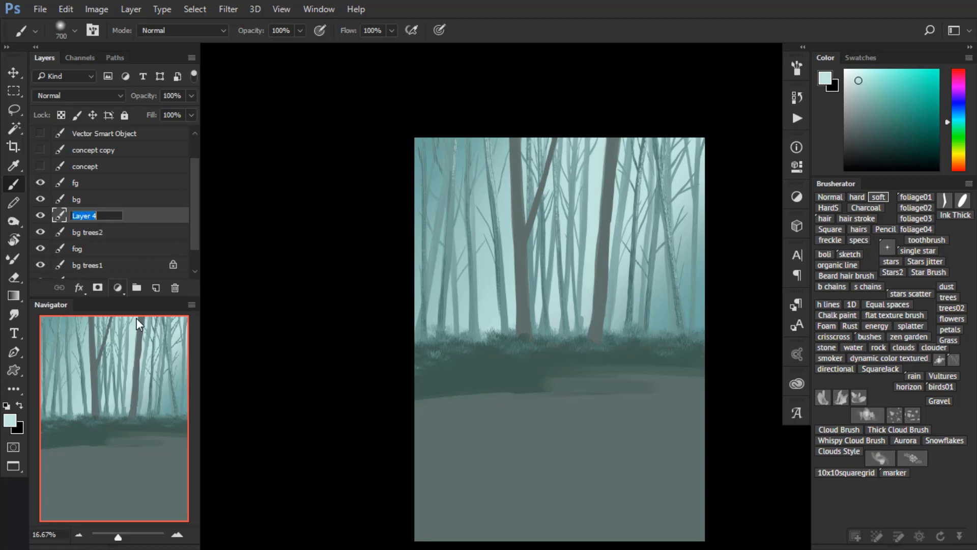
{"action": "type", "text": "fog"}
{"action": "key", "text": "Return"}
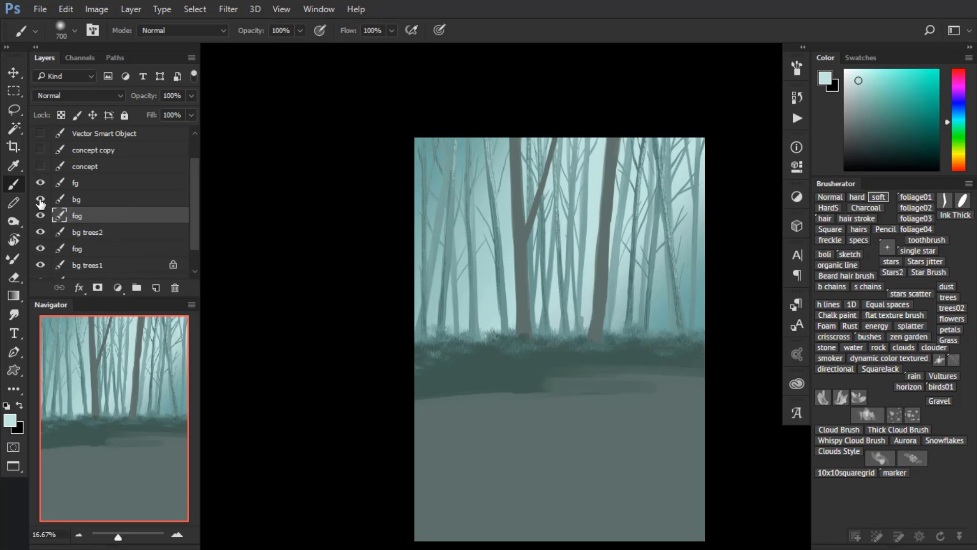
- On the bg layer, sample the main trunks' gray and ready a hard brush at size 20 for branches
{"action": "left_click", "coordinate": [40, 201]}
{"action": "left_click", "coordinate": [42, 200]}
{"action": "left_click", "coordinate": [41, 199]}
{"action": "left_click", "coordinate": [40, 199]}
{"action": "left_click", "coordinate": [122, 199]}
{"action": "left_click", "coordinate": [670, 208], "text": "alt"}
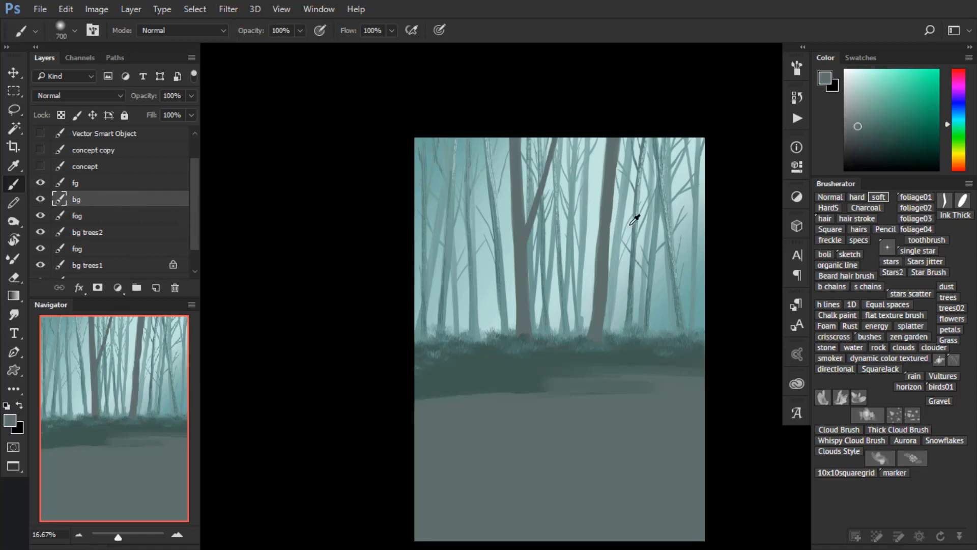
{"action": "left_click", "coordinate": [828, 207]}
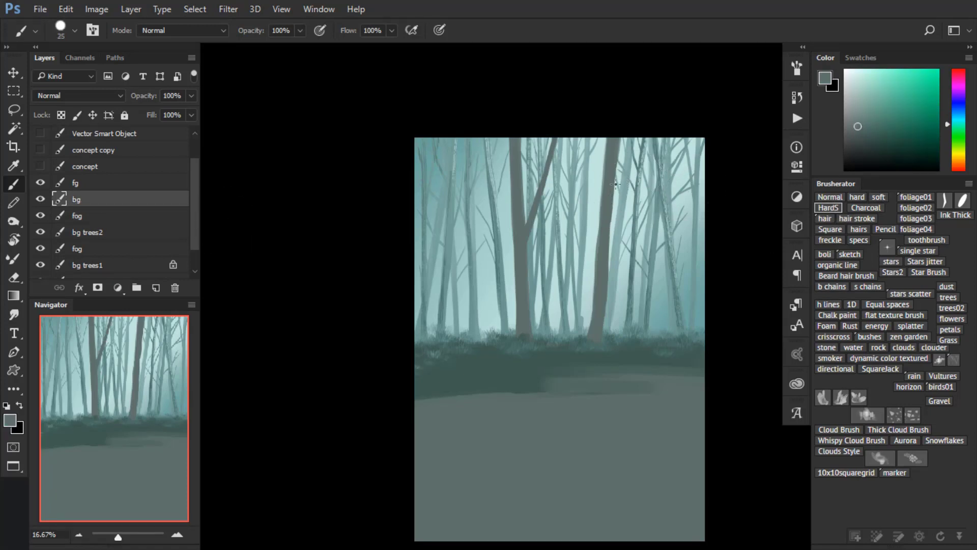
{"action": "scroll", "coordinate": [615, 185], "scroll_direction": "up", "scroll_amount": 1}
{"action": "key", "text": "bracketleft"}
{"action": "key", "text": "bracketleft"}
{"action": "key", "text": "bracketleft"}
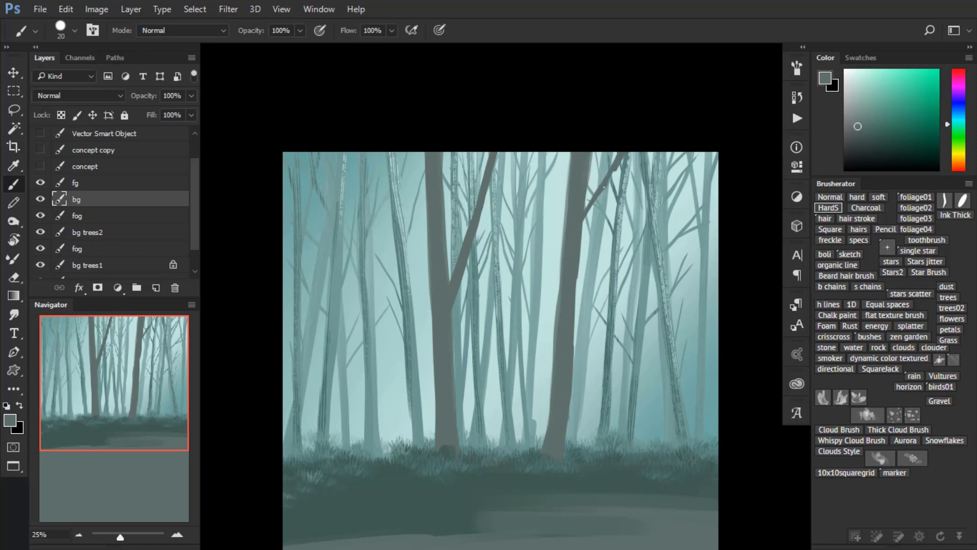
{"action": "key", "text": "e"}
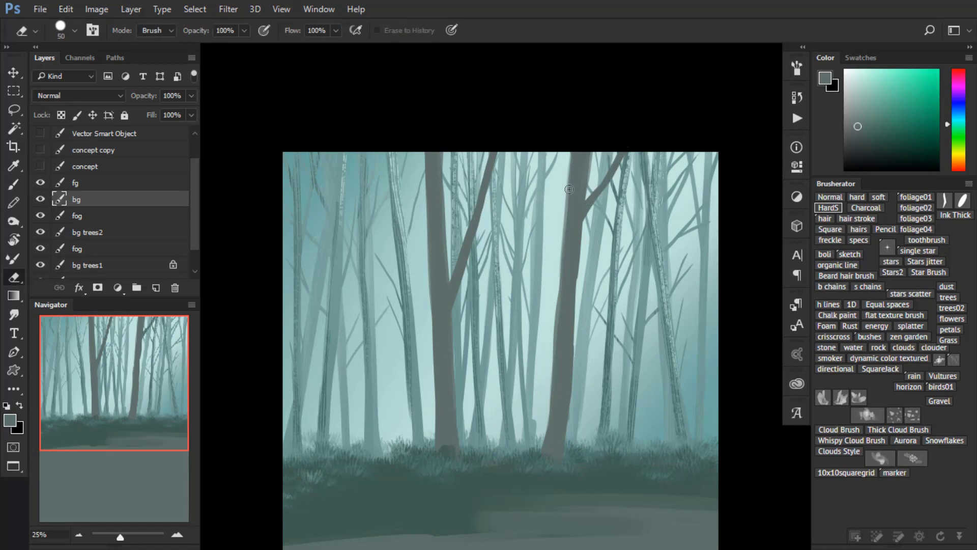
{"action": "key", "text": "bracketleft"}
{"action": "key", "text": "b"}
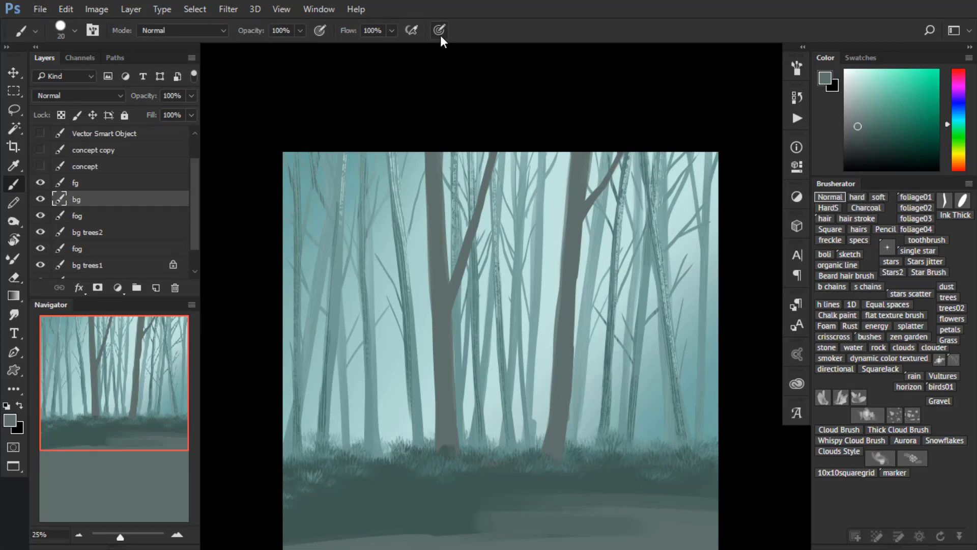
- Paint tapering gray branches on both main trunks with pressure-controlled brush size, redoing strokes that look wrong
{"action": "left_click_drag", "start_coordinate": [585, 199], "coordinate": [618, 153]}
{"action": "left_click_drag", "start_coordinate": [562, 254], "coordinate": [534, 153]}
{"action": "left_click_drag", "start_coordinate": [557, 195], "coordinate": [567, 153]}
{"action": "key", "text": "ctrl+alt+z"}
{"action": "key", "text": "ctrl+alt+z"}
{"action": "mouse_move", "coordinate": [565, 240]}
{"action": "left_mouse_down"}
{"action": "mouse_move", "coordinate": [519, 143]}
{"action": "mouse_move", "coordinate": [666, 185]}
{"action": "left_mouse_up"}
{"action": "key", "text": "bracketleft"}
{"action": "key", "text": "ctrl+z"}
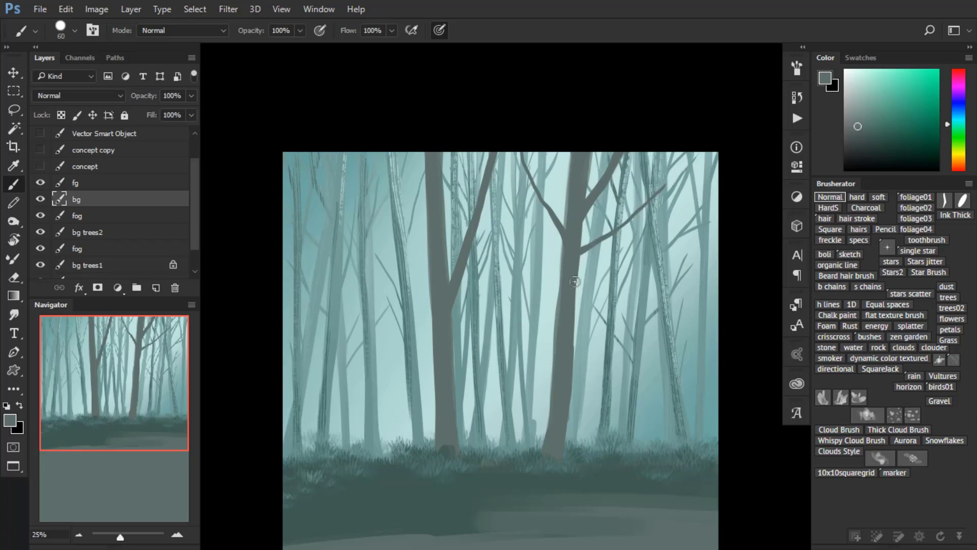
{"action": "left_click_drag", "start_coordinate": [438, 235], "coordinate": [392, 135]}
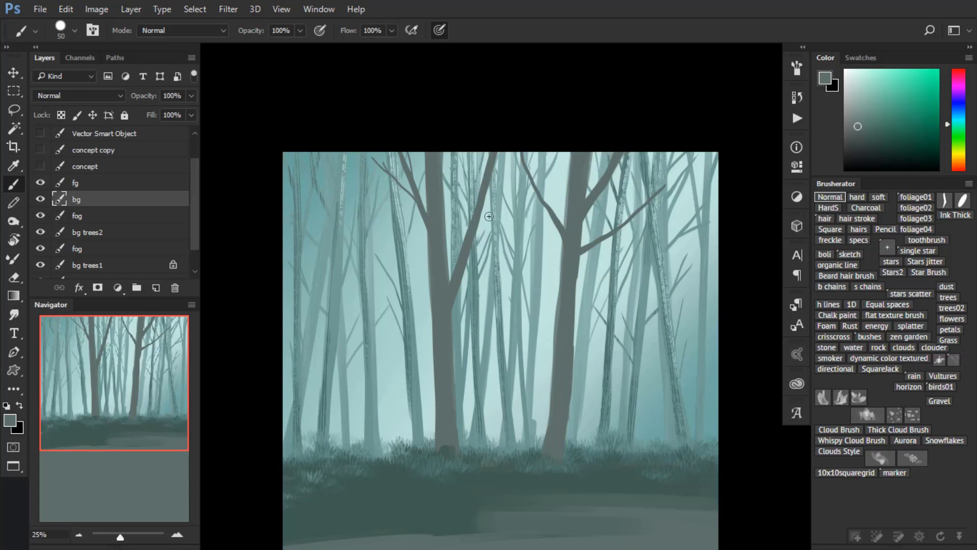
{"action": "left_click_drag", "start_coordinate": [489, 202], "coordinate": [511, 169]}
- Paint a new gray tree with forked branches near the canvas's right edge using the Normal brush at size 60
{"action": "mouse_move", "coordinate": [643, 457]}
{"action": "left_mouse_down"}
{"action": "mouse_move", "coordinate": [711, 131]}
{"action": "mouse_move", "coordinate": [634, 456]}
{"action": "left_mouse_up"}
{"action": "key", "text": "ctrl+z"}
{"action": "mouse_move", "coordinate": [695, 146]}
{"action": "left_mouse_down"}
{"action": "mouse_move", "coordinate": [646, 459]}
{"action": "mouse_move", "coordinate": [656, 398]}
{"action": "left_mouse_up"}
{"action": "left_click_drag", "start_coordinate": [682, 188], "coordinate": [692, 176]}
{"action": "left_click_drag", "start_coordinate": [675, 294], "coordinate": [735, 213]}
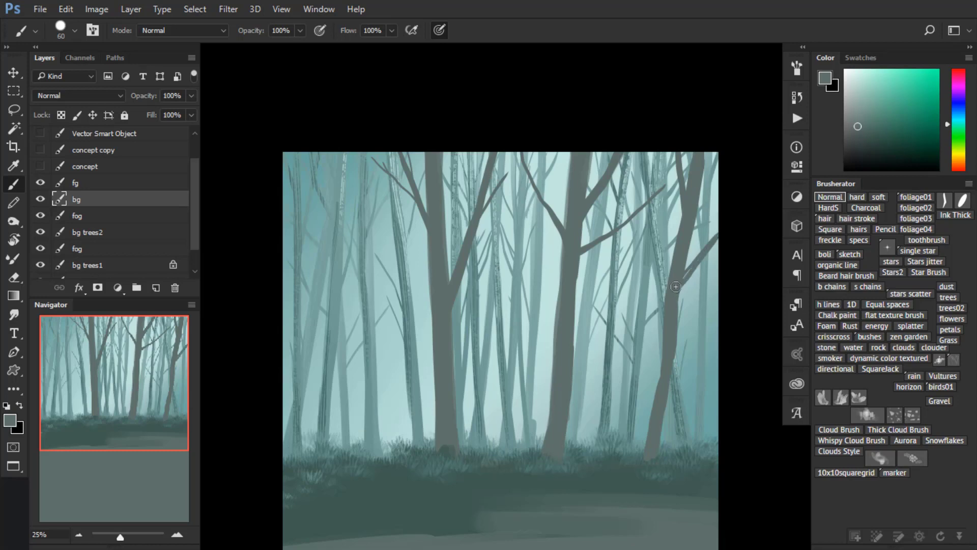
{"action": "key", "text": "ctrl+z"}
{"action": "mouse_move", "coordinate": [682, 285]}
{"action": "left_mouse_down"}
{"action": "mouse_move", "coordinate": [723, 228]}
{"action": "mouse_move", "coordinate": [693, 267]}
{"action": "left_mouse_up"}
{"action": "key", "text": "ctrl+z"}
{"action": "key", "text": "ctrl+z"}
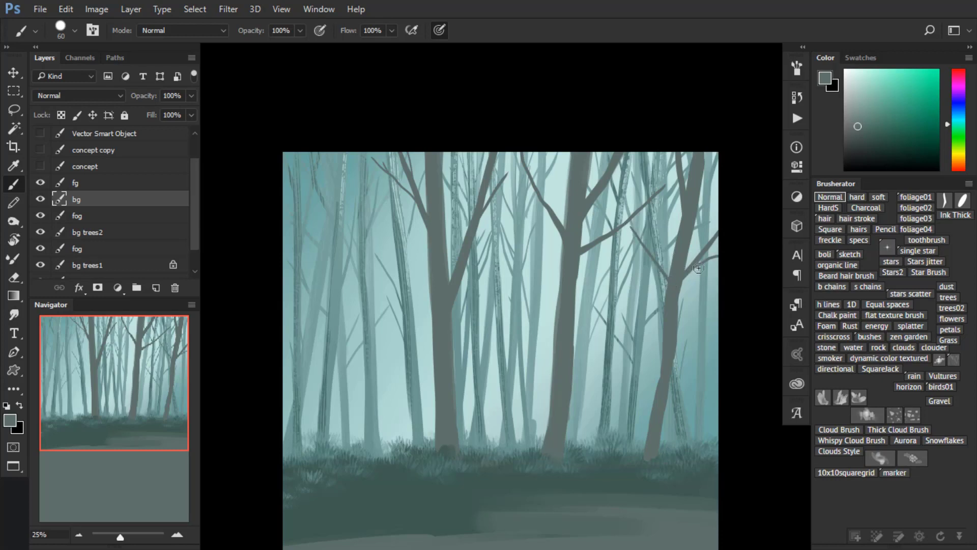
- Paint a slim gray trunk near the canvas's left edge, from the top of the canvas down to the grass
{"action": "left_click_drag", "start_coordinate": [550, 344], "coordinate": [615, 307]}
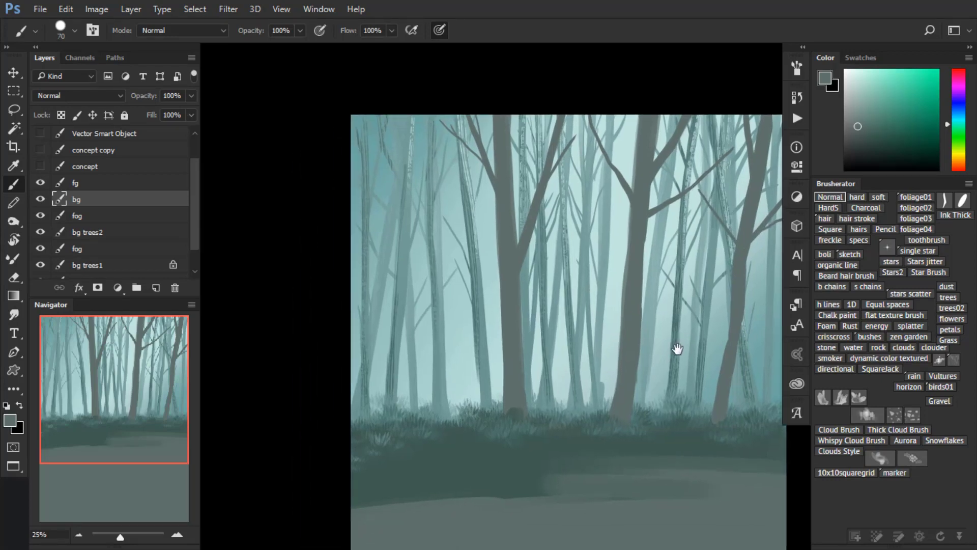
{"action": "key", "text": "bracketright"}
{"action": "left_click_drag", "start_coordinate": [389, 106], "coordinate": [404, 308]}
{"action": "key", "text": "ctrl+z"}
{"action": "left_click", "coordinate": [612, 379], "text": "alt"}
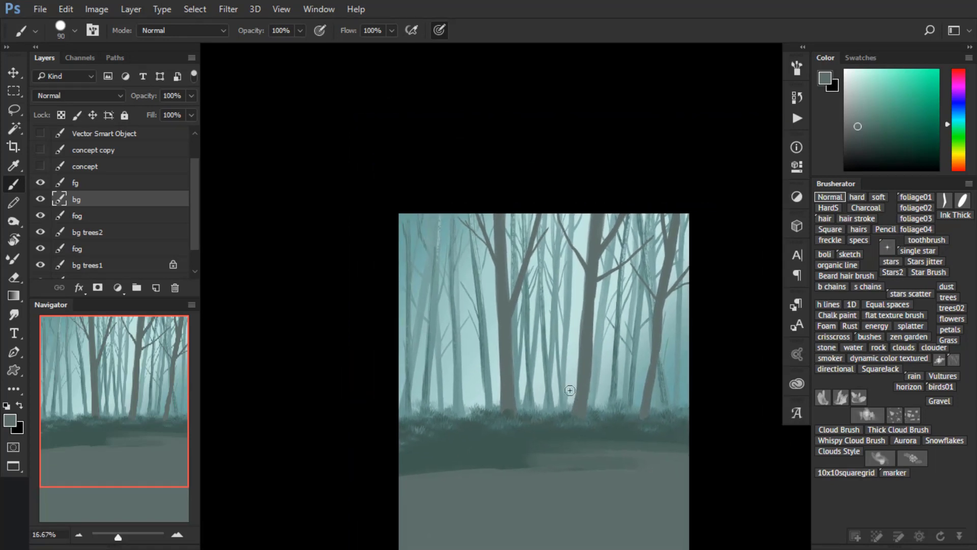
{"action": "left_click", "coordinate": [493, 320]}
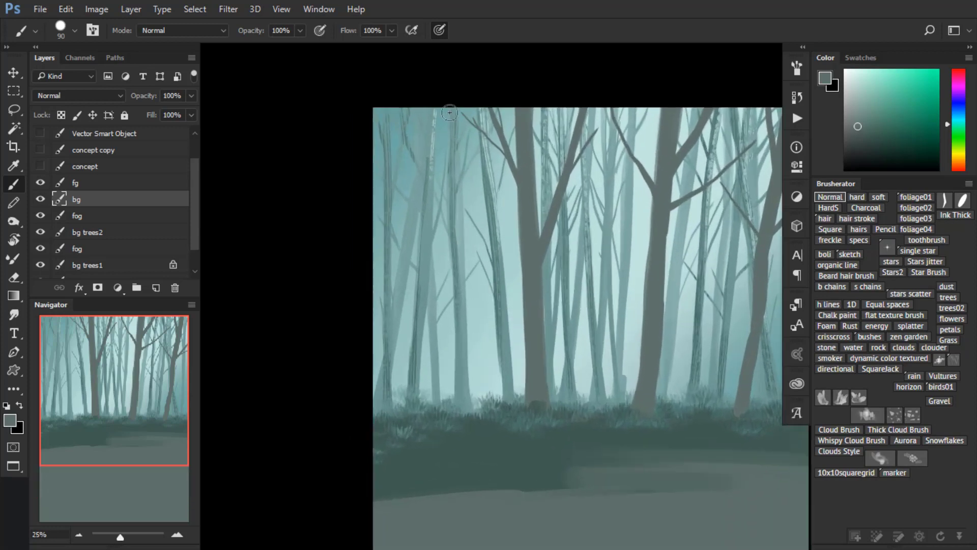
{"action": "left_click_drag", "start_coordinate": [442, 132], "coordinate": [440, 249]}
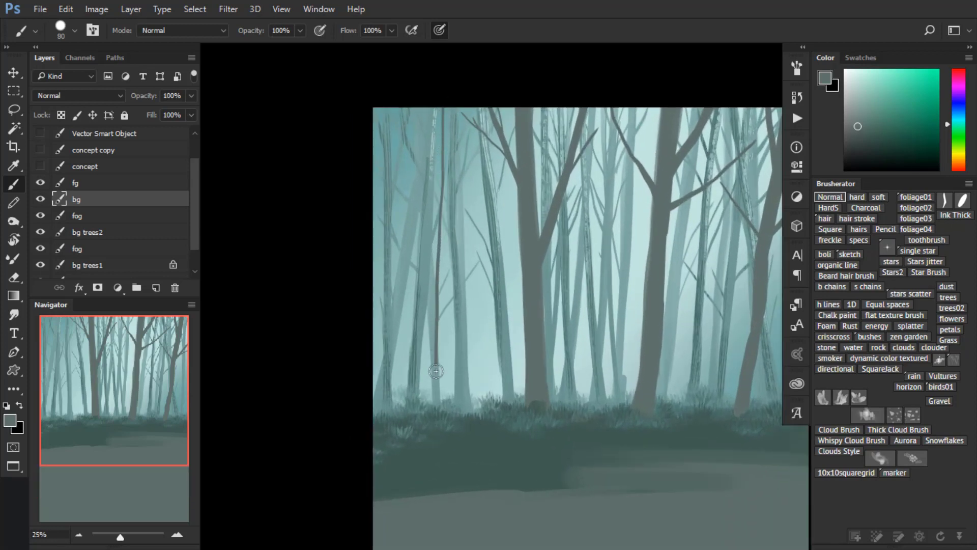
{"action": "mouse_move", "coordinate": [436, 380]}
{"action": "left_mouse_down"}
{"action": "mouse_move", "coordinate": [433, 431]}
{"action": "mouse_move", "coordinate": [443, 97]}
{"action": "left_mouse_up"}
- Add thin forked branches to both sides of the slim left trunk with a smaller brush
{"action": "key", "text": "bracketleft"}
{"action": "key", "text": "bracketleft"}
{"action": "key", "text": "bracketleft"}
{"action": "mouse_move", "coordinate": [435, 209]}
{"action": "left_mouse_down"}
{"action": "mouse_move", "coordinate": [427, 422]}
{"action": "mouse_move", "coordinate": [407, 110]}
{"action": "left_mouse_up"}
{"action": "key", "text": "bracketleft"}
{"action": "left_click_drag", "start_coordinate": [411, 115], "coordinate": [434, 175]}
{"action": "left_click_drag", "start_coordinate": [443, 224], "coordinate": [490, 124]}
{"action": "left_click_drag", "start_coordinate": [467, 181], "coordinate": [494, 157]}
{"action": "left_click_drag", "start_coordinate": [681, 437], "coordinate": [619, 444]}
{"action": "key", "text": "bracketright"}
{"action": "key", "text": "bracketright"}
{"action": "mouse_move", "coordinate": [595, 223]}
{"action": "left_mouse_down"}
{"action": "mouse_move", "coordinate": [585, 323]}
{"action": "mouse_move", "coordinate": [598, 209]}
{"action": "left_mouse_up"}
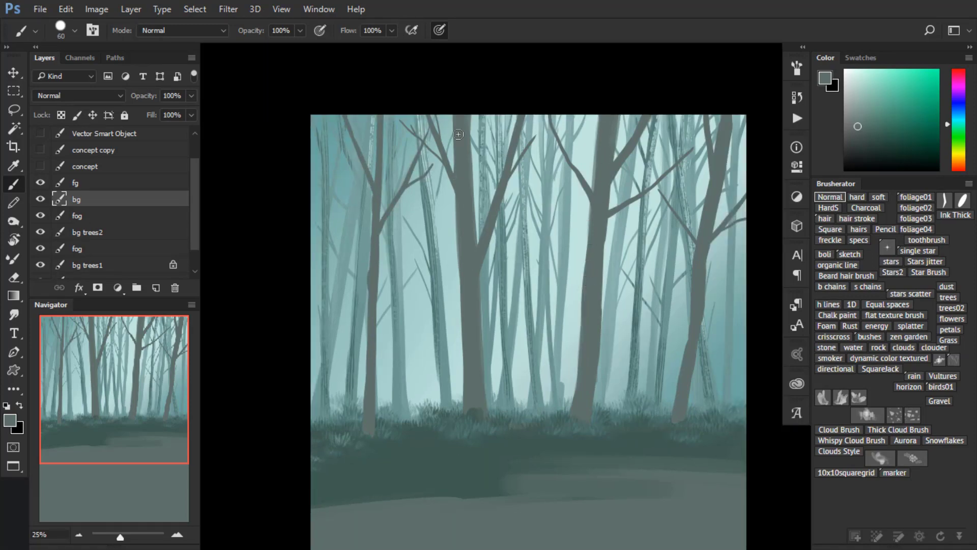
- Load the grass brush preset and set it to size 200 for painting around the trunk bases
{"action": "left_click_drag", "start_coordinate": [509, 356], "coordinate": [557, 252]}
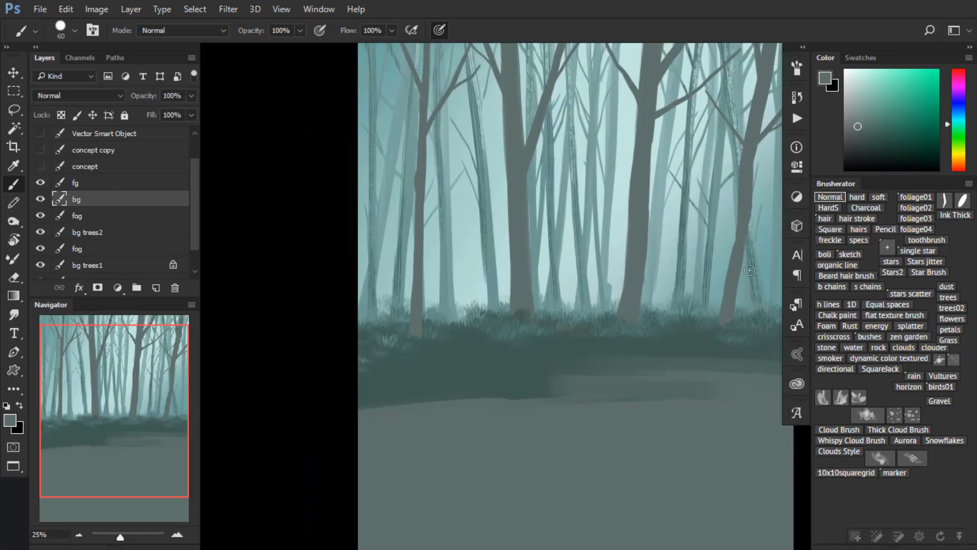
{"action": "key", "text": "F5"}
{"action": "left_click_drag", "start_coordinate": [738, 209], "coordinate": [736, 466]}
{"action": "left_click", "coordinate": [572, 312]}
{"action": "key", "text": "F5"}
{"action": "left_click_drag", "start_coordinate": [464, 278], "coordinate": [531, 245]}
{"action": "left_click", "coordinate": [484, 304], "text": "alt"}
{"action": "key", "text": "bracketright"}
{"action": "key", "text": "bracketright"}
{"action": "key", "text": "bracketright"}
{"action": "key", "text": "bracketright"}
{"action": "key", "text": "bracketright"}
{"action": "key", "text": "bracketright"}
{"action": "key", "text": "bracketright"}
{"action": "left_click_drag", "start_coordinate": [644, 267], "coordinate": [466, 287]}
{"action": "key", "text": "bracketleft"}
- Blend the trunk bases into the ground with grass in sampled teal and dark green, raising the brush to size 250
{"action": "left_click", "coordinate": [684, 285], "text": "alt"}
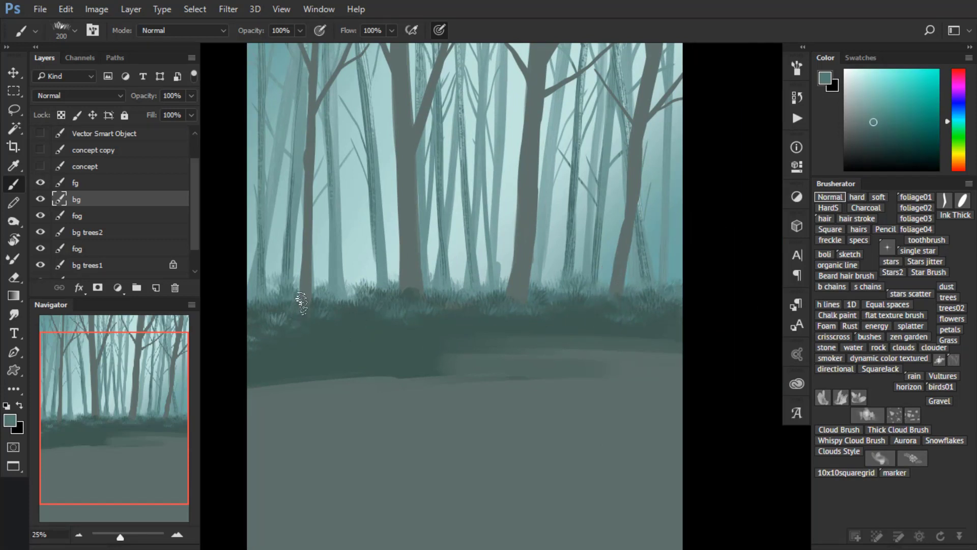
{"action": "left_click", "coordinate": [400, 313], "text": "alt"}
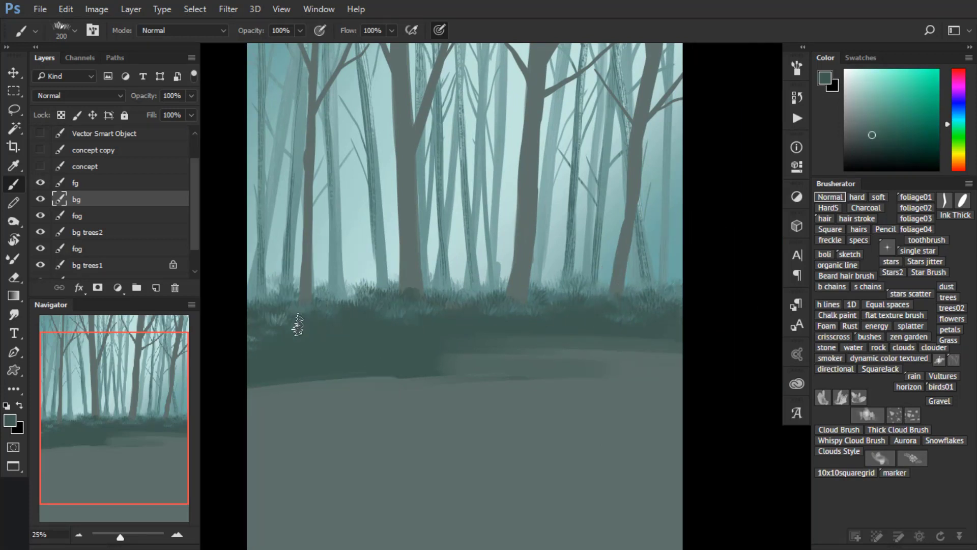
{"action": "key", "text": "bracketright"}
{"action": "left_click_drag", "start_coordinate": [584, 277], "coordinate": [671, 349]}
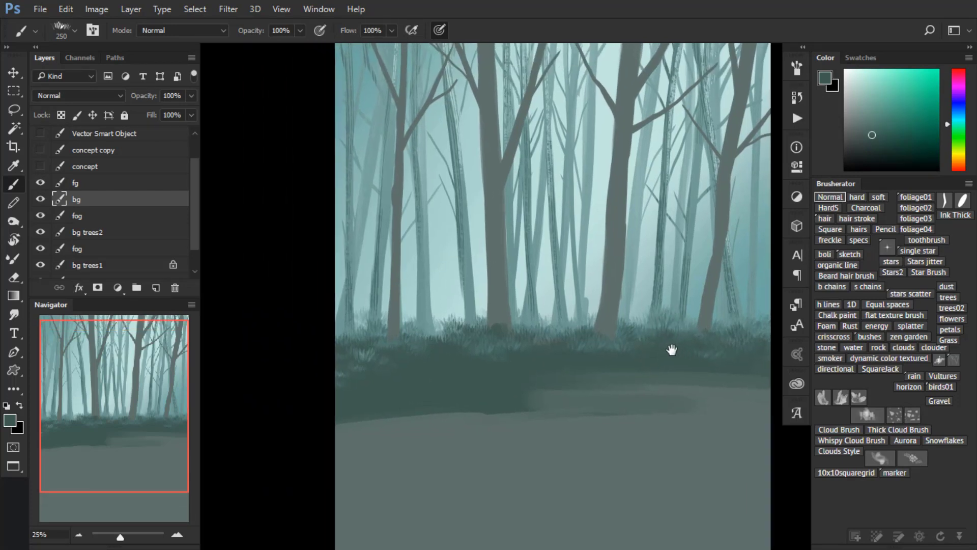
- Stamp lighter teal grass tufts across the dark grass bank with sampled colors and the grass brush at size 200
{"action": "left_click", "coordinate": [502, 331], "text": "alt"}
{"action": "key", "text": "bracketleft"}
{"action": "left_click", "coordinate": [555, 364]}
{"action": "left_click", "coordinate": [436, 361]}
{"action": "left_click", "coordinate": [432, 367]}
{"action": "left_click", "coordinate": [432, 371], "text": "alt"}
{"action": "left_click", "coordinate": [590, 301], "text": "alt"}
{"action": "left_click", "coordinate": [621, 360]}
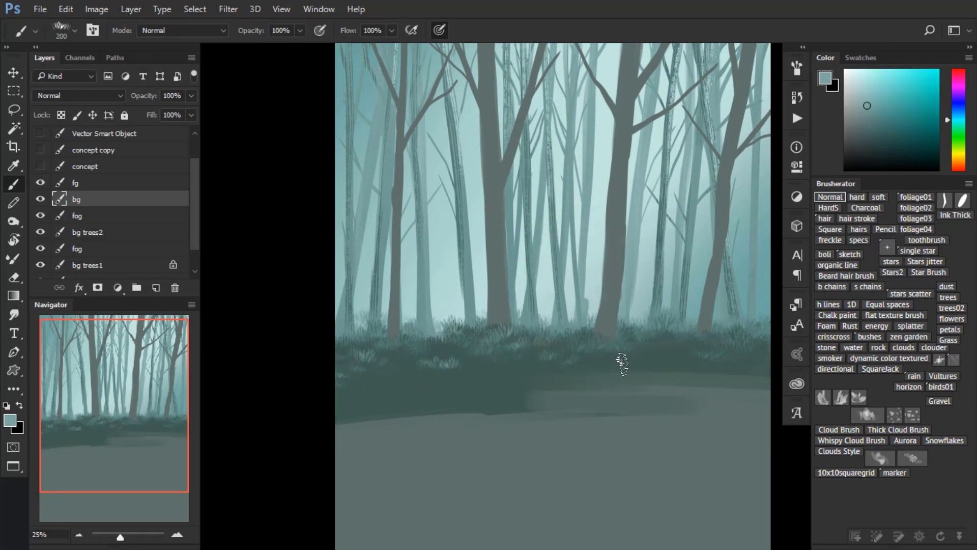
{"action": "left_click", "coordinate": [648, 355]}
{"action": "left_click", "coordinate": [655, 361]}
{"action": "left_click", "coordinate": [677, 367]}
{"action": "left_click", "coordinate": [677, 366], "text": "alt"}
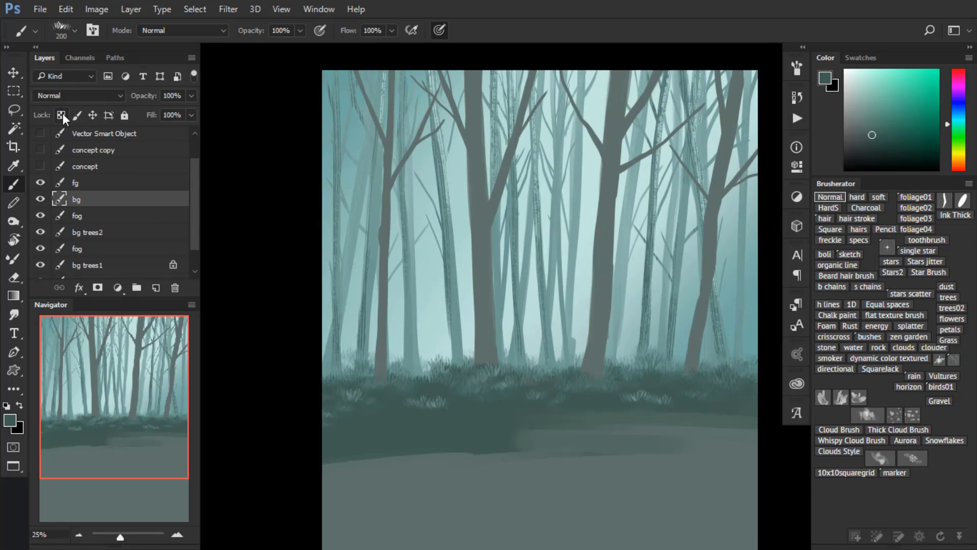
- Lock the bg layer's transparent pixels, load a rough texture brush at size 150, and sample the trunk gray
{"action": "left_click", "coordinate": [63, 115]}
{"action": "left_click_drag", "start_coordinate": [690, 341], "coordinate": [672, 358]}
{"action": "key", "text": "F5"}
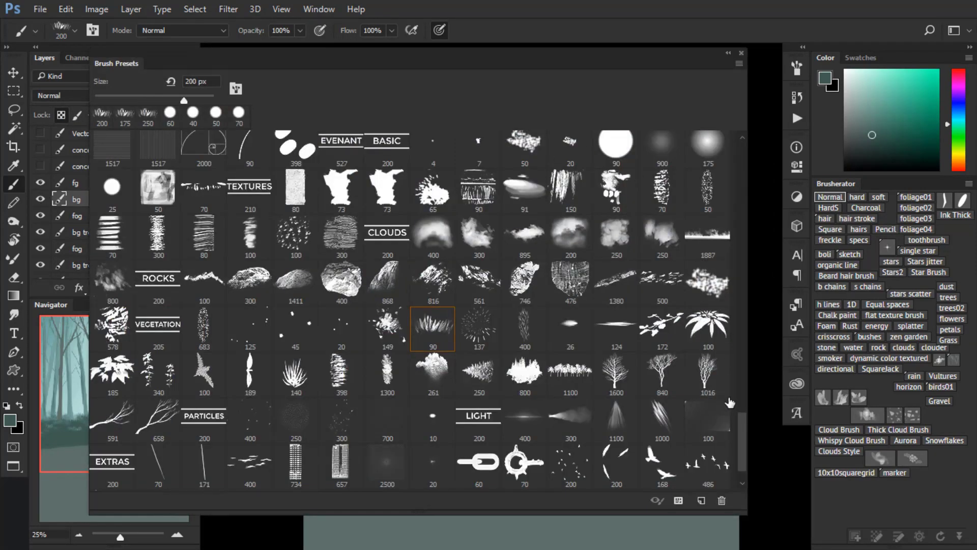
{"action": "left_click_drag", "start_coordinate": [742, 423], "coordinate": [733, 153]}
{"action": "left_click", "coordinate": [479, 196]}
{"action": "key", "text": "F5"}
{"action": "left_click", "coordinate": [471, 230], "text": "alt"}
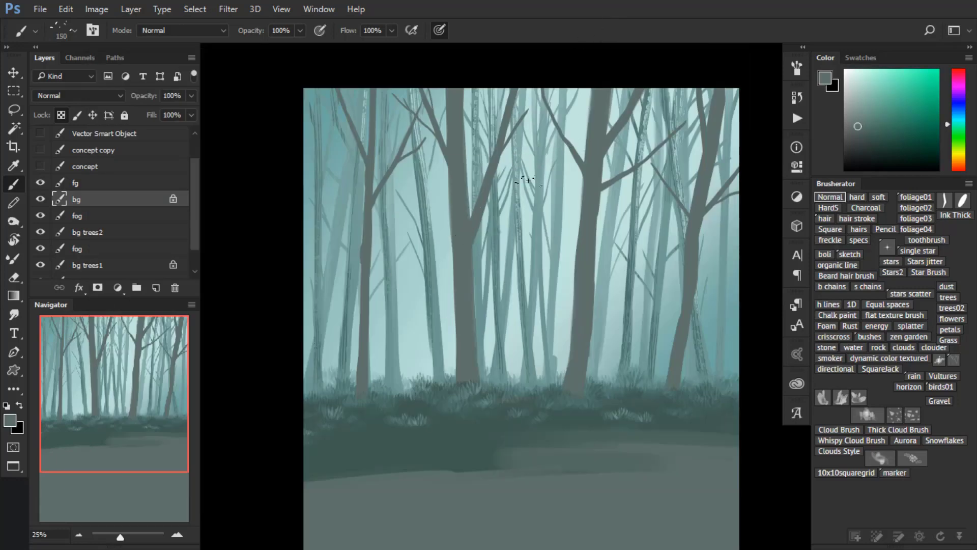
- Replace the gray of the trunks and ground using Fuzziness 22, Hue +4, Saturation +56 and Lightness -20
{"action": "key", "text": "ctrl+shift+r"}
{"action": "left_click_drag", "start_coordinate": [651, 133], "coordinate": [629, 138]}
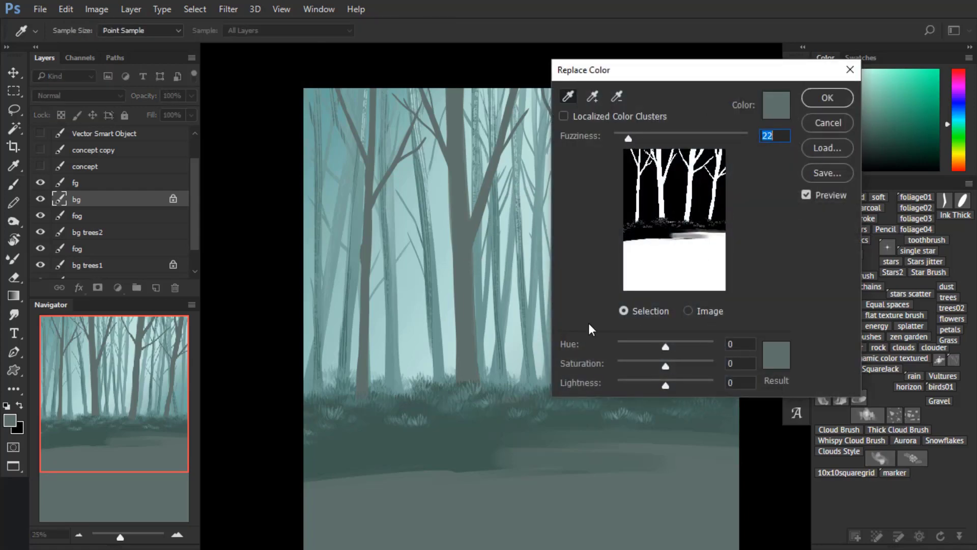
{"action": "mouse_move", "coordinate": [666, 347]}
{"action": "left_mouse_down"}
{"action": "mouse_move", "coordinate": [693, 365]}
{"action": "mouse_move", "coordinate": [682, 346]}
{"action": "mouse_move", "coordinate": [665, 344]}
{"action": "left_mouse_up"}
{"action": "mouse_move", "coordinate": [666, 386]}
{"action": "left_mouse_down"}
{"action": "mouse_move", "coordinate": [641, 386]}
{"action": "mouse_move", "coordinate": [655, 384]}
{"action": "left_mouse_up"}
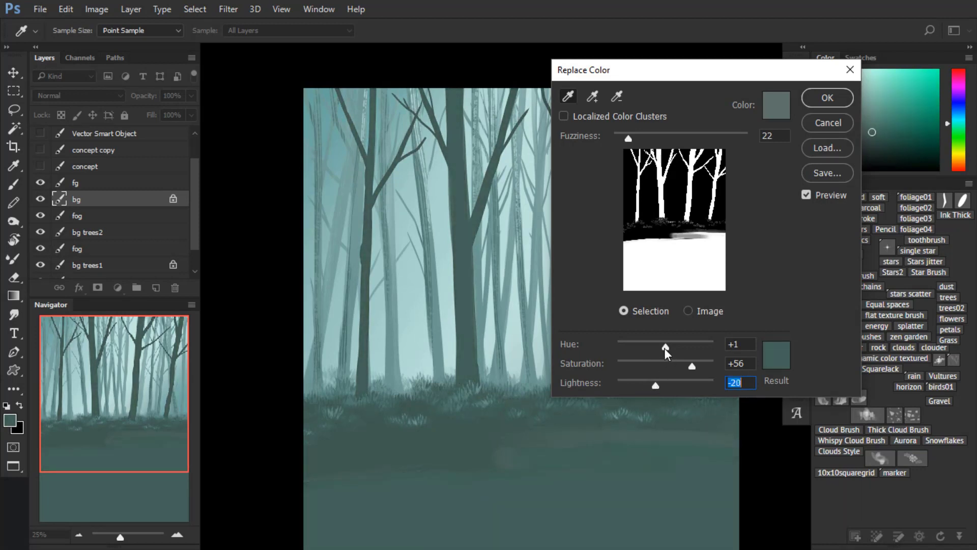
{"action": "mouse_move", "coordinate": [665, 347]}
{"action": "left_mouse_down"}
{"action": "mouse_move", "coordinate": [655, 348]}
{"action": "mouse_move", "coordinate": [667, 347]}
{"action": "left_mouse_up"}
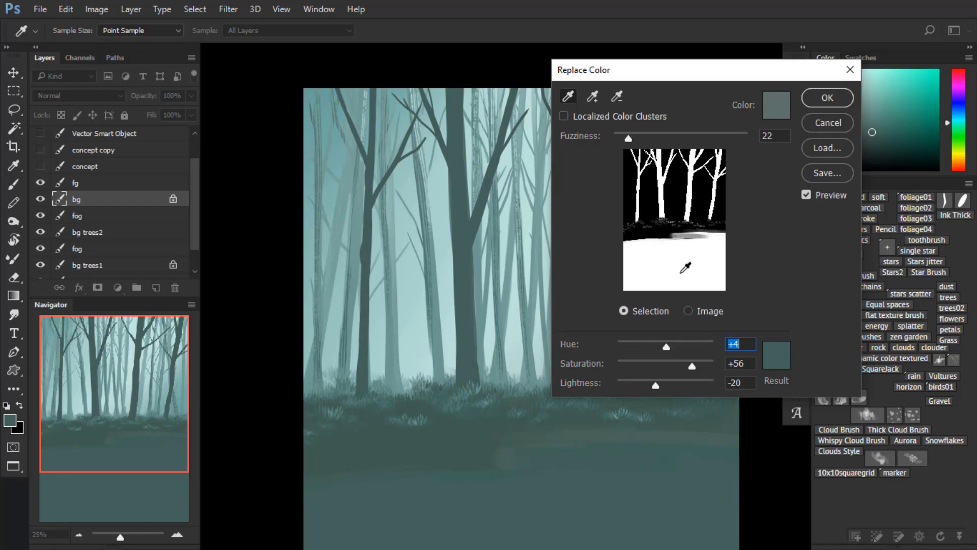
{"action": "left_click", "coordinate": [828, 100]}
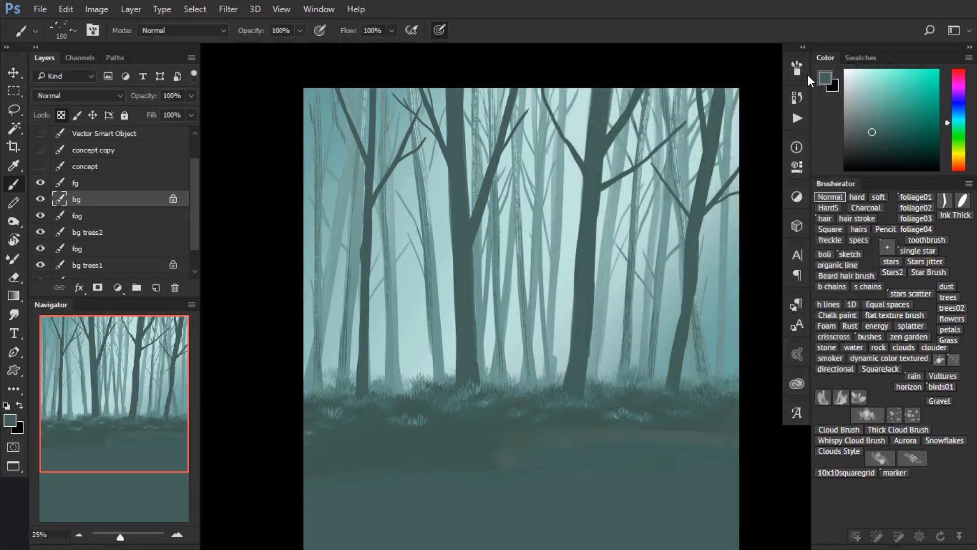
- Brush light teal bark texture along the main right trunk and its upper branch with the texture brush at size 50
{"action": "key", "text": "bracketleft"}
{"action": "key", "text": "bracketleft"}
{"action": "left_click", "coordinate": [368, 339], "text": "alt"}
{"action": "left_click", "coordinate": [572, 251], "text": "alt"}
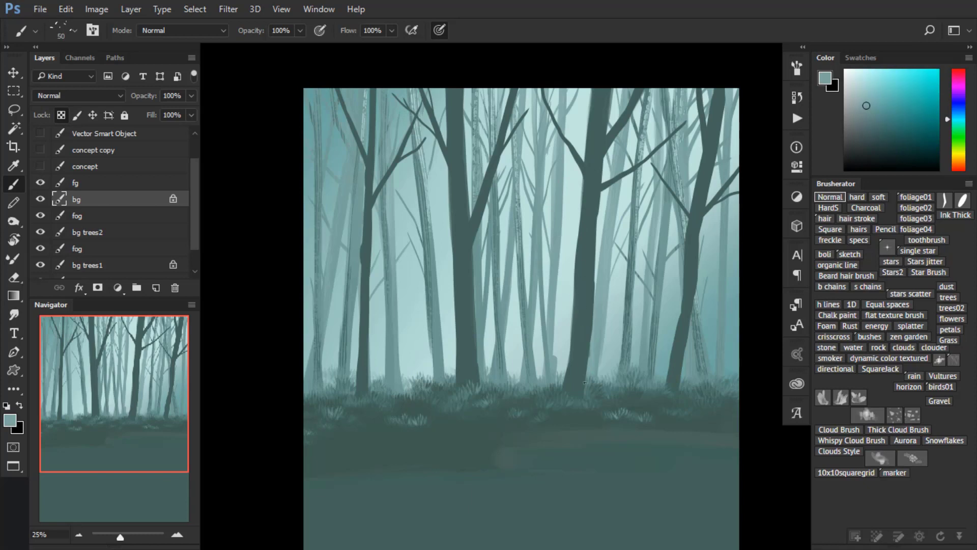
{"action": "scroll", "coordinate": [586, 333], "scroll_direction": "up", "scroll_amount": 1}
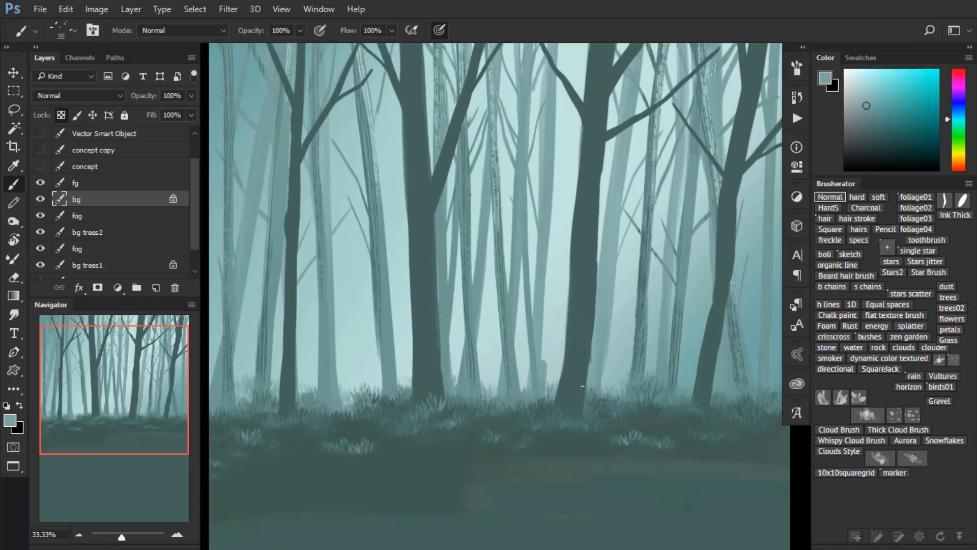
{"action": "key", "text": "bracketright"}
{"action": "left_click_drag", "start_coordinate": [577, 409], "coordinate": [584, 378]}
{"action": "mouse_move", "coordinate": [588, 349]}
{"action": "left_mouse_down"}
{"action": "mouse_move", "coordinate": [599, 162]}
{"action": "mouse_move", "coordinate": [584, 233]}
{"action": "mouse_move", "coordinate": [586, 222]}
{"action": "left_mouse_up"}
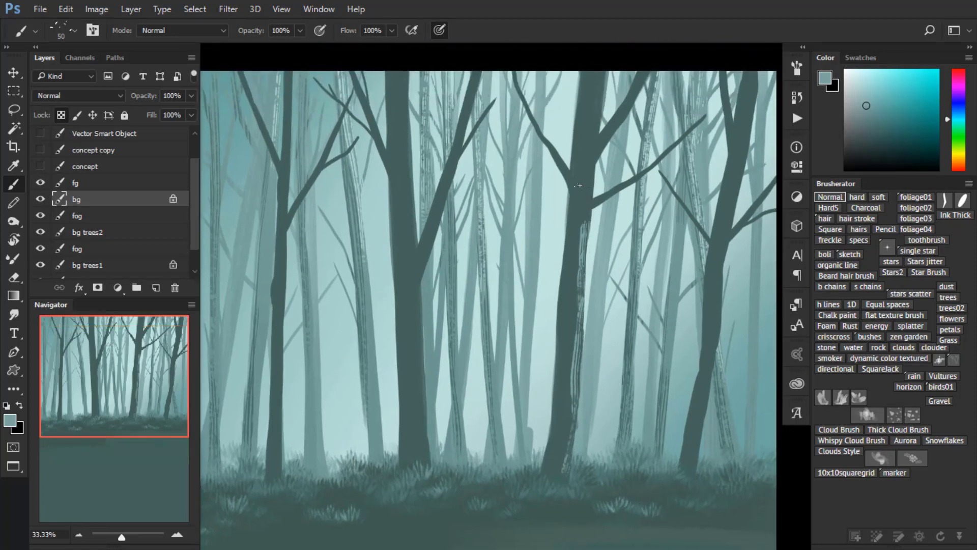
{"action": "mouse_move", "coordinate": [594, 171]}
{"action": "left_mouse_down"}
{"action": "mouse_move", "coordinate": [607, 129]}
{"action": "mouse_move", "coordinate": [595, 128]}
{"action": "mouse_move", "coordinate": [602, 69]}
{"action": "mouse_move", "coordinate": [596, 112]}
{"action": "left_mouse_up"}
{"action": "left_click_drag", "start_coordinate": [649, 65], "coordinate": [631, 105]}
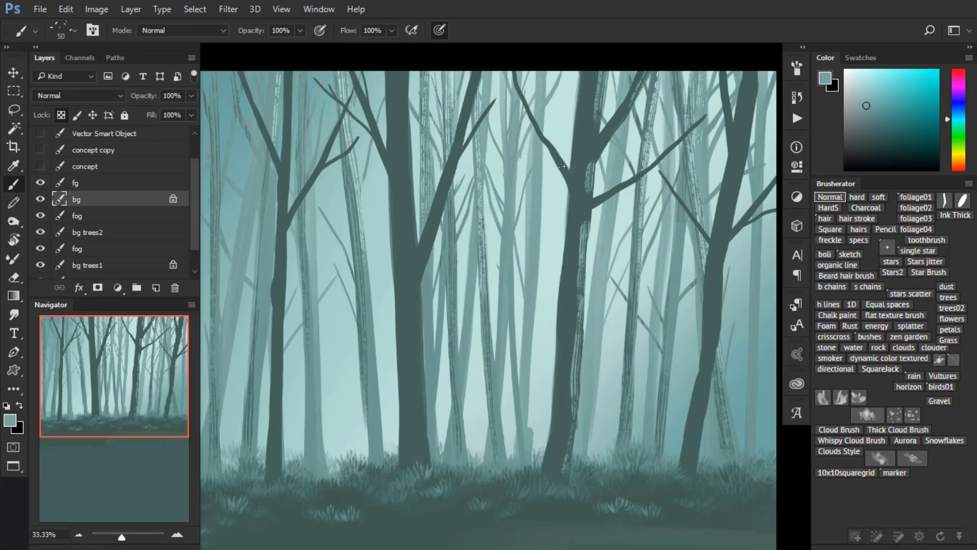
- Brush lighter teal bark texture onto the tall right trunk's thin left branch and along the large forked trunk and its branches
{"action": "left_click_drag", "start_coordinate": [560, 158], "coordinate": [531, 121]}
{"action": "left_click_drag", "start_coordinate": [478, 68], "coordinate": [417, 278]}
{"action": "key", "text": "ctrl+z"}
{"action": "left_click_drag", "start_coordinate": [449, 183], "coordinate": [429, 251]}
{"action": "mouse_move", "coordinate": [418, 296]}
{"action": "left_mouse_down"}
{"action": "mouse_move", "coordinate": [425, 453]}
{"action": "mouse_move", "coordinate": [415, 339]}
{"action": "left_mouse_up"}
{"action": "left_click_drag", "start_coordinate": [422, 454], "coordinate": [413, 370]}
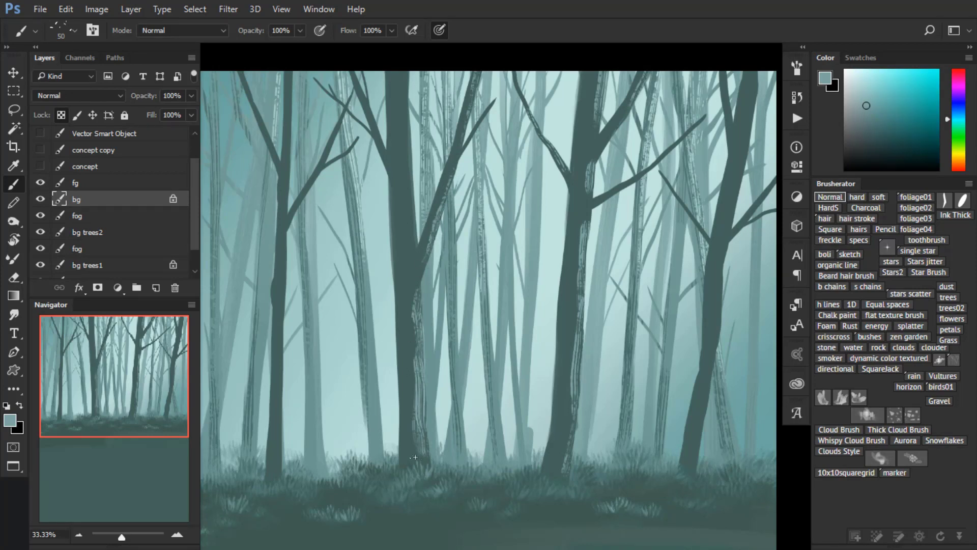
{"action": "left_click_drag", "start_coordinate": [406, 69], "coordinate": [413, 231]}
{"action": "left_click_drag", "start_coordinate": [406, 110], "coordinate": [410, 217]}
{"action": "left_click_drag", "start_coordinate": [355, 70], "coordinate": [379, 134]}
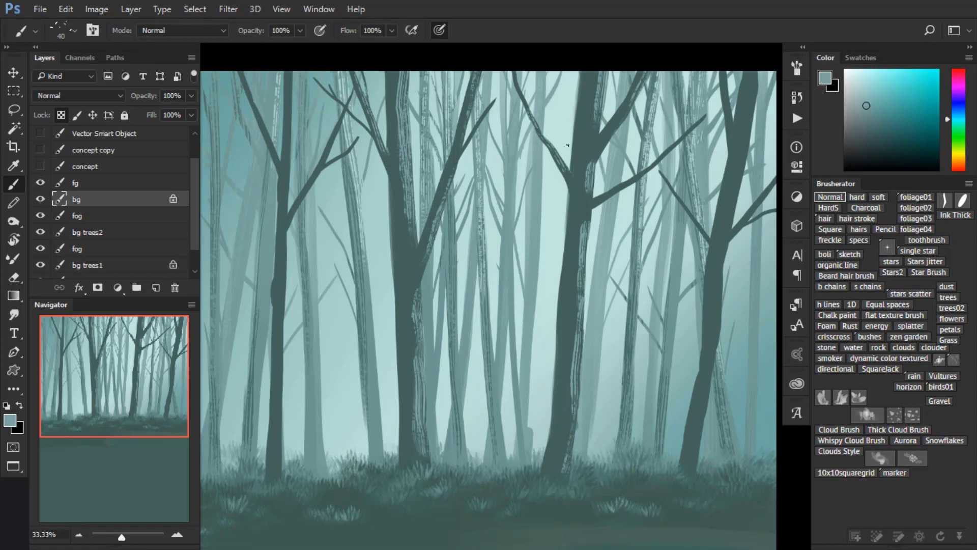
- Brush lighter teal bark texture down the rightmost main trunk and its left branch with the texture brush
{"action": "left_click_drag", "start_coordinate": [666, 148], "coordinate": [563, 227]}
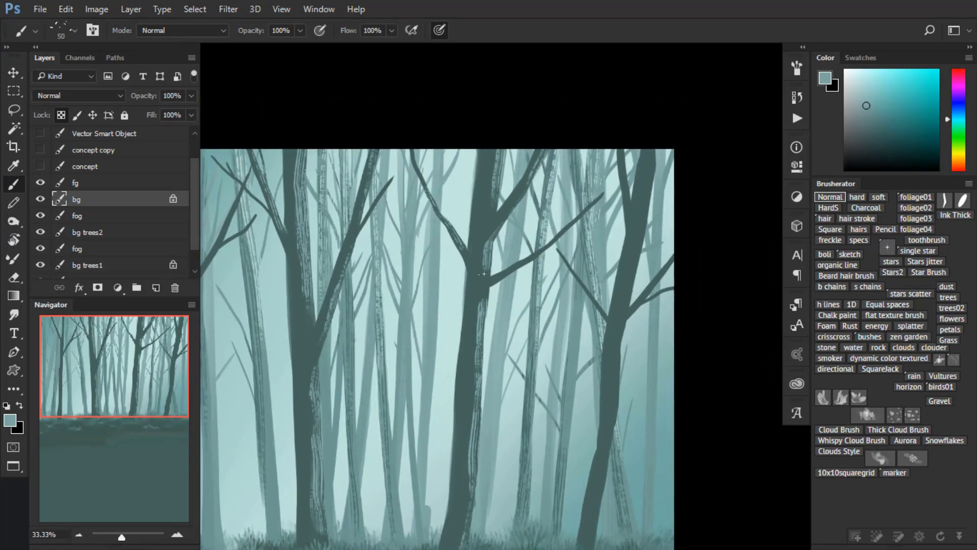
{"action": "mouse_move", "coordinate": [645, 151]}
{"action": "left_mouse_down"}
{"action": "mouse_move", "coordinate": [650, 186]}
{"action": "mouse_move", "coordinate": [614, 377]}
{"action": "left_mouse_up"}
{"action": "mouse_move", "coordinate": [612, 351]}
{"action": "left_mouse_down"}
{"action": "mouse_move", "coordinate": [595, 230]}
{"action": "mouse_move", "coordinate": [581, 391]}
{"action": "left_mouse_up"}
{"action": "left_click_drag", "start_coordinate": [625, 177], "coordinate": [660, 127]}
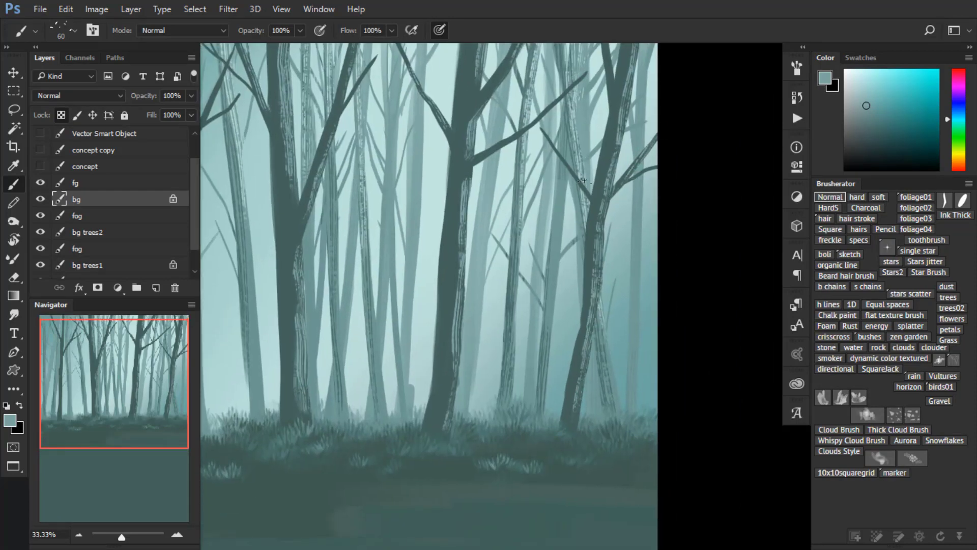
{"action": "left_click_drag", "start_coordinate": [592, 195], "coordinate": [578, 183]}
- Brush lighter teal bark texture along the thin leftmost main trunk with the texture brush at size 50
{"action": "mouse_move", "coordinate": [388, 138]}
{"action": "left_mouse_down"}
{"action": "mouse_move", "coordinate": [515, 253]}
{"action": "mouse_move", "coordinate": [613, 276]}
{"action": "left_mouse_up"}
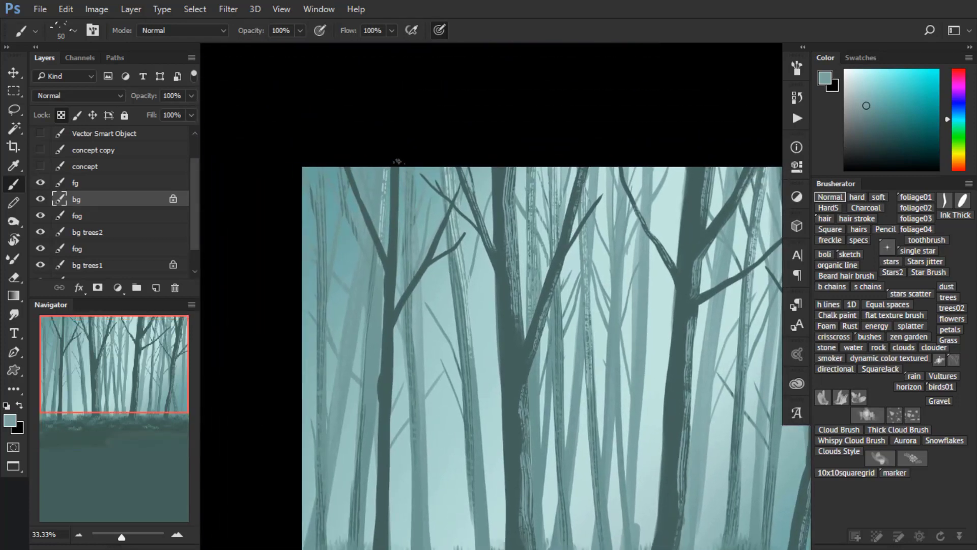
{"action": "key", "text": "["}
{"action": "left_click_drag", "start_coordinate": [397, 168], "coordinate": [394, 274]}
{"action": "left_click_drag", "start_coordinate": [403, 314], "coordinate": [422, 193]}
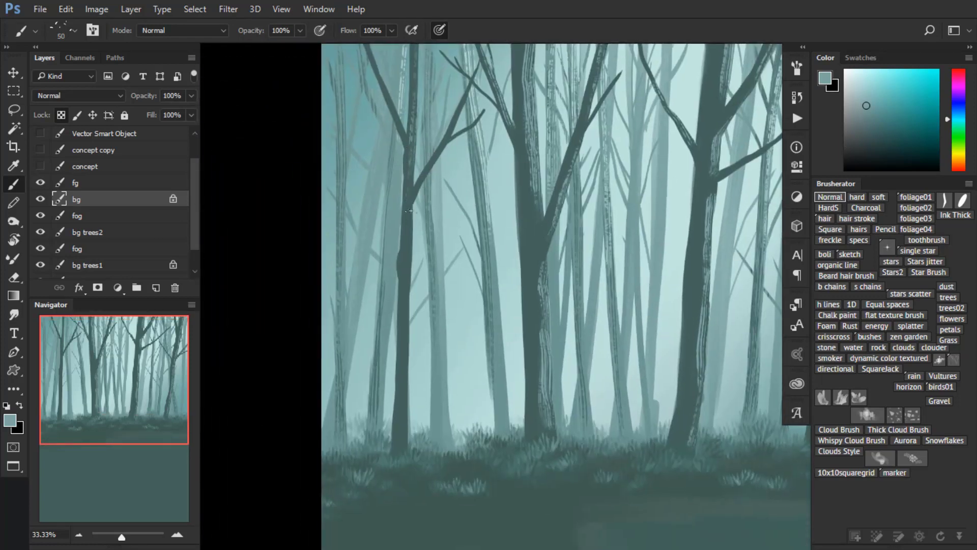
{"action": "left_click_drag", "start_coordinate": [413, 155], "coordinate": [404, 432]}
- Sample the dark trunk color and break up the light bark on the leftmost and large forked trunks
{"action": "left_click", "coordinate": [396, 437], "text": "alt"}
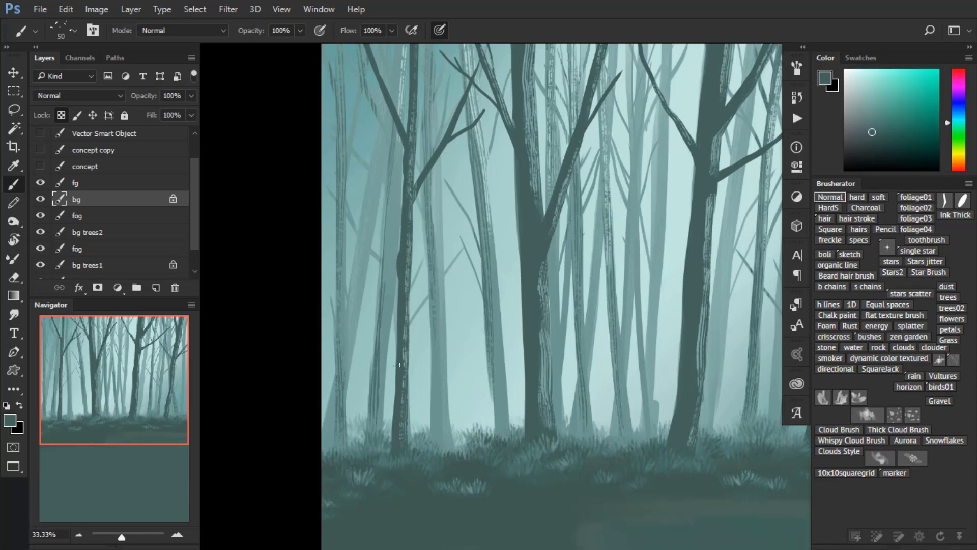
{"action": "left_click_drag", "start_coordinate": [399, 364], "coordinate": [399, 313]}
{"action": "left_click_drag", "start_coordinate": [400, 249], "coordinate": [402, 226]}
{"action": "left_click_drag", "start_coordinate": [524, 71], "coordinate": [536, 196]}
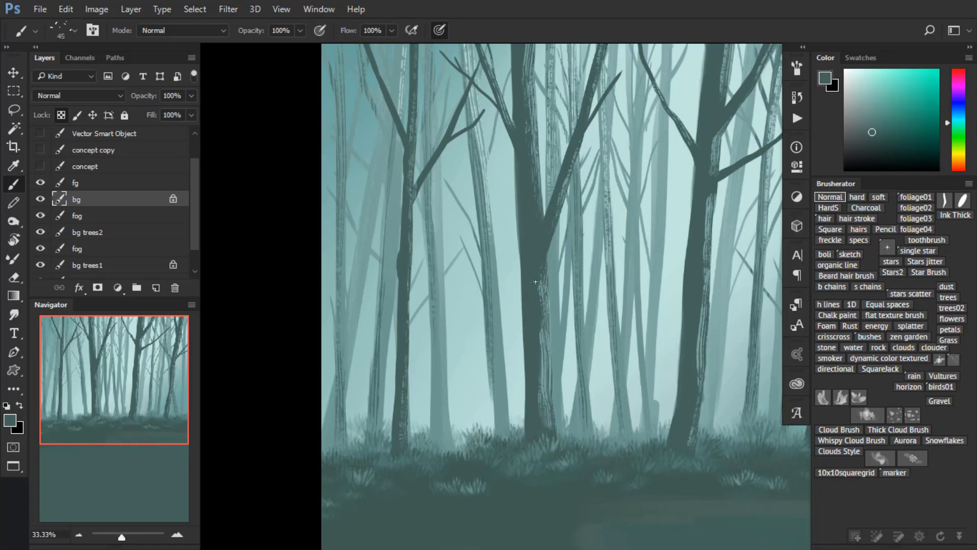
{"action": "left_click_drag", "start_coordinate": [535, 278], "coordinate": [542, 408]}
- Brush the dark trunk color over the bark of the two right main trunks with the texture brush at size 45
{"action": "left_click_drag", "start_coordinate": [583, 300], "coordinate": [543, 302]}
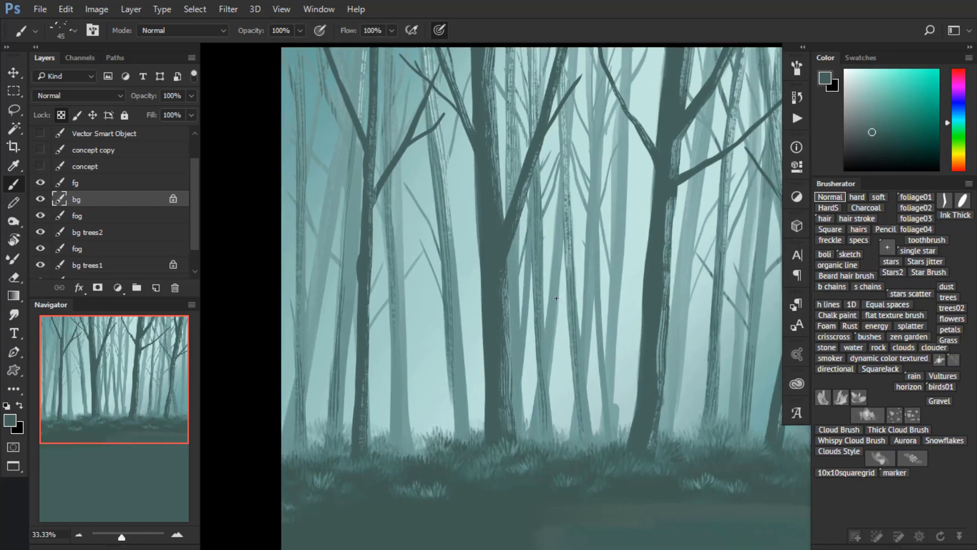
{"action": "left_click_drag", "start_coordinate": [653, 390], "coordinate": [674, 140]}
{"action": "left_click_drag", "start_coordinate": [670, 130], "coordinate": [584, 274]}
{"action": "left_click_drag", "start_coordinate": [596, 195], "coordinate": [594, 244]}
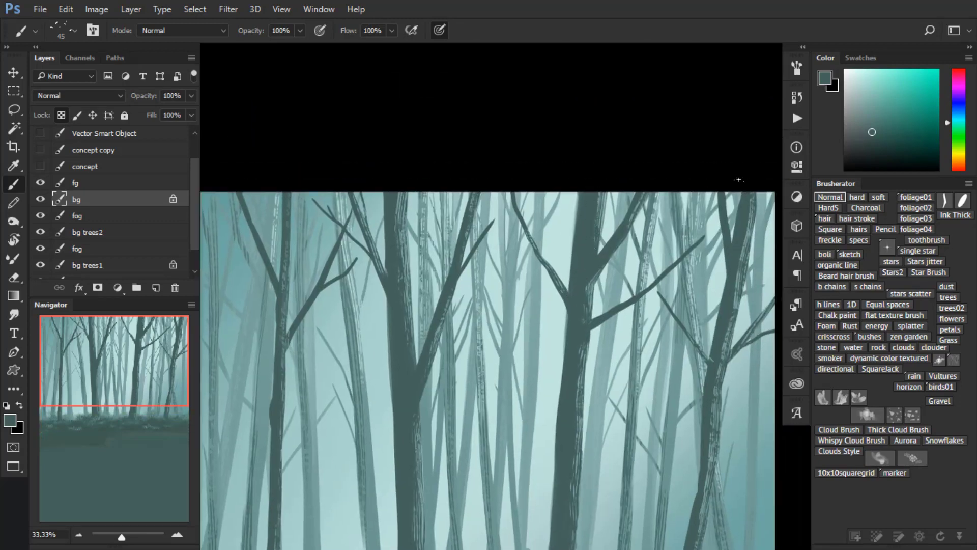
{"action": "mouse_move", "coordinate": [727, 234]}
{"action": "left_mouse_down"}
{"action": "mouse_move", "coordinate": [635, 197]}
{"action": "mouse_move", "coordinate": [589, 191]}
{"action": "left_mouse_up"}
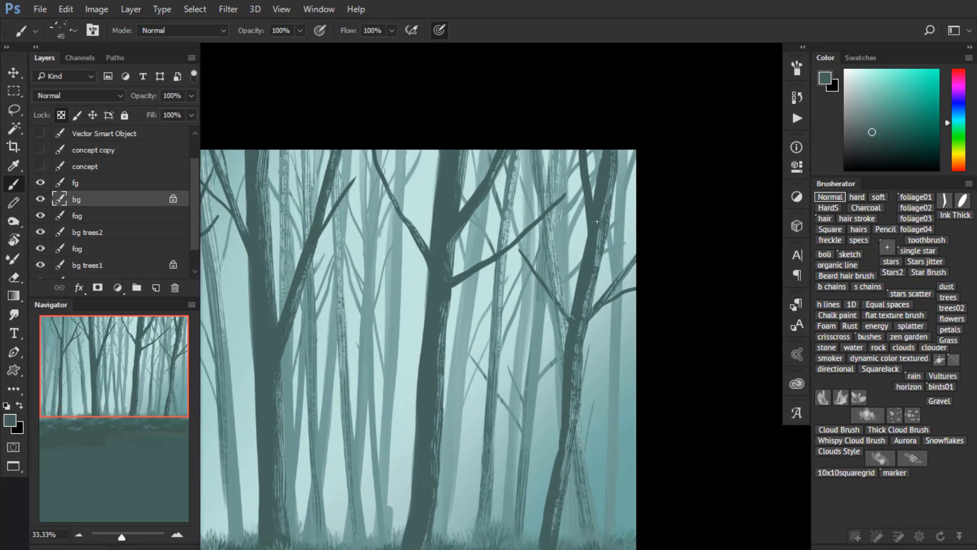
{"action": "mouse_move", "coordinate": [592, 269]}
{"action": "left_mouse_down"}
{"action": "mouse_move", "coordinate": [592, 252]}
{"action": "mouse_move", "coordinate": [579, 304]}
{"action": "left_mouse_up"}
{"action": "mouse_move", "coordinate": [566, 411]}
{"action": "left_mouse_down"}
{"action": "mouse_move", "coordinate": [539, 234]}
{"action": "mouse_move", "coordinate": [534, 283]}
{"action": "left_mouse_up"}
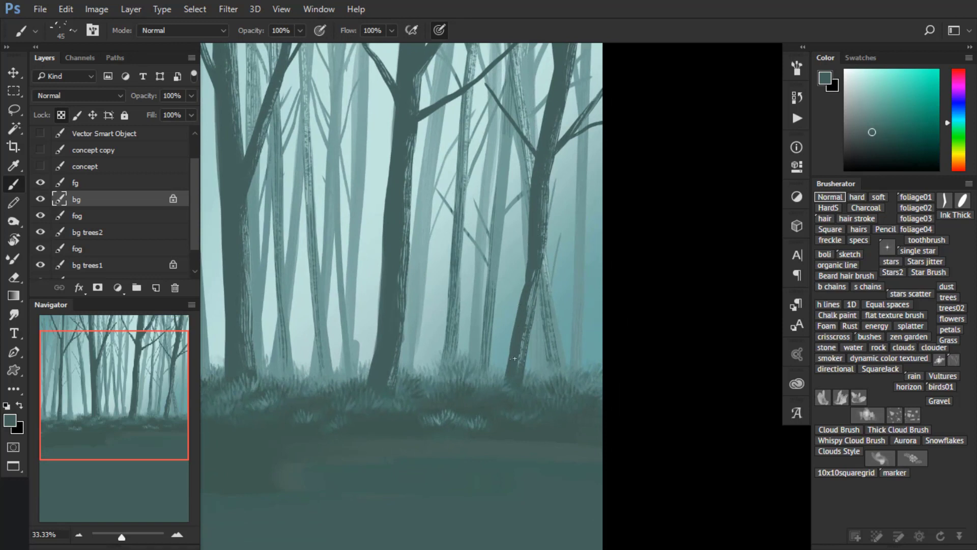
{"action": "left_click_drag", "start_coordinate": [435, 307], "coordinate": [526, 373]}
- Sample a pale teal and add light bark strokes along the forked trunk's left edge at brush size 40
{"action": "left_click", "coordinate": [594, 227], "text": "alt"}
{"action": "scroll", "coordinate": [552, 298], "scroll_direction": "up", "scroll_amount": 2}
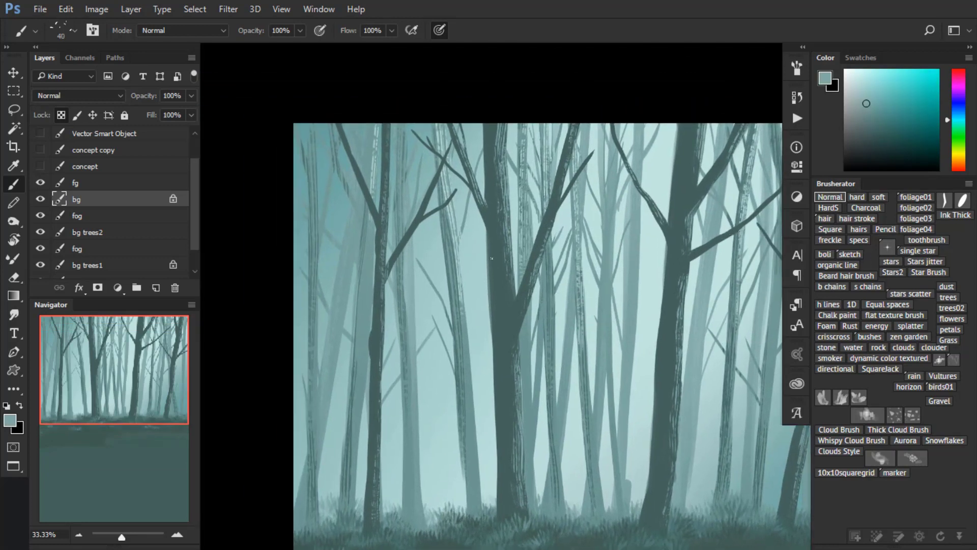
{"action": "left_click_drag", "start_coordinate": [492, 300], "coordinate": [494, 275]}
{"action": "left_click_drag", "start_coordinate": [492, 335], "coordinate": [493, 307]}
{"action": "left_click_drag", "start_coordinate": [495, 340], "coordinate": [496, 354]}
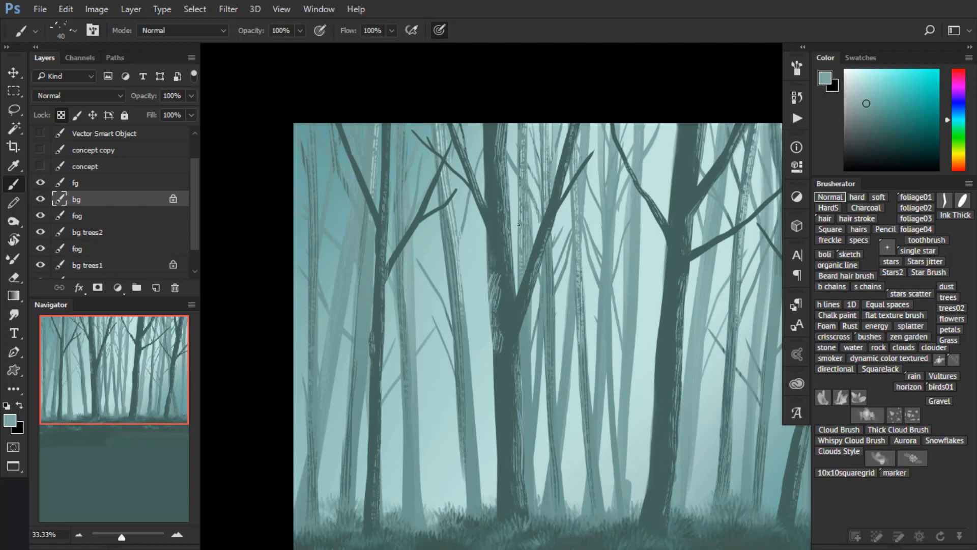
- Sample the dark trunk color and soften the light bark strokes around the large trunk's fork and left edge
{"action": "scroll", "coordinate": [539, 224], "scroll_direction": "down", "scroll_amount": 2}
{"action": "left_click", "coordinate": [519, 312], "text": "alt"}
{"action": "left_click_drag", "start_coordinate": [515, 305], "coordinate": [514, 277]}
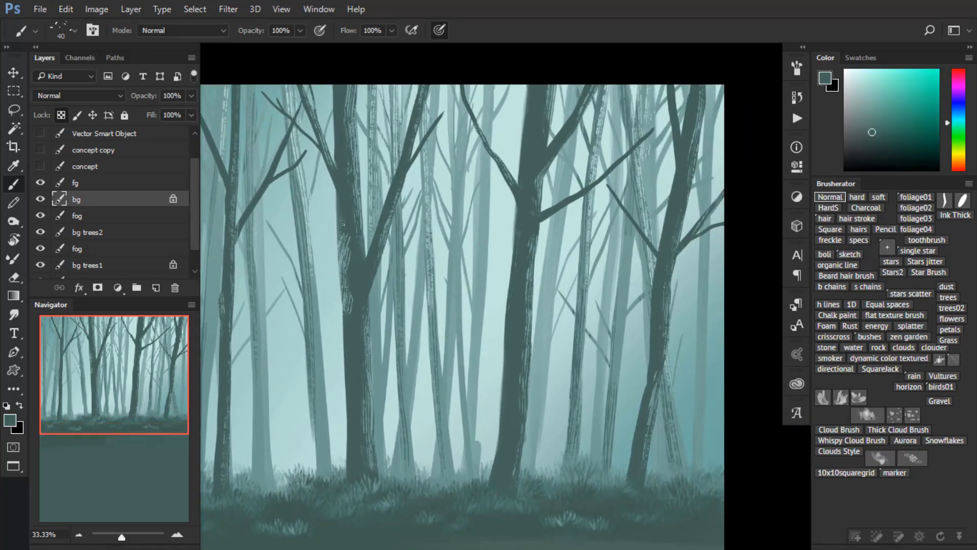
{"action": "mouse_move", "coordinate": [341, 247]}
{"action": "left_mouse_down"}
{"action": "mouse_move", "coordinate": [347, 298]}
{"action": "mouse_move", "coordinate": [345, 249]}
{"action": "left_mouse_up"}
{"action": "left_click_drag", "start_coordinate": [350, 313], "coordinate": [348, 289]}
- Pick a darker teal and shade the left sides of the forked trunk and both right trunks at brush size 40
{"action": "left_click", "coordinate": [870, 136]}
{"action": "left_click", "coordinate": [869, 143]}
{"action": "left_click_drag", "start_coordinate": [539, 85], "coordinate": [500, 423]}
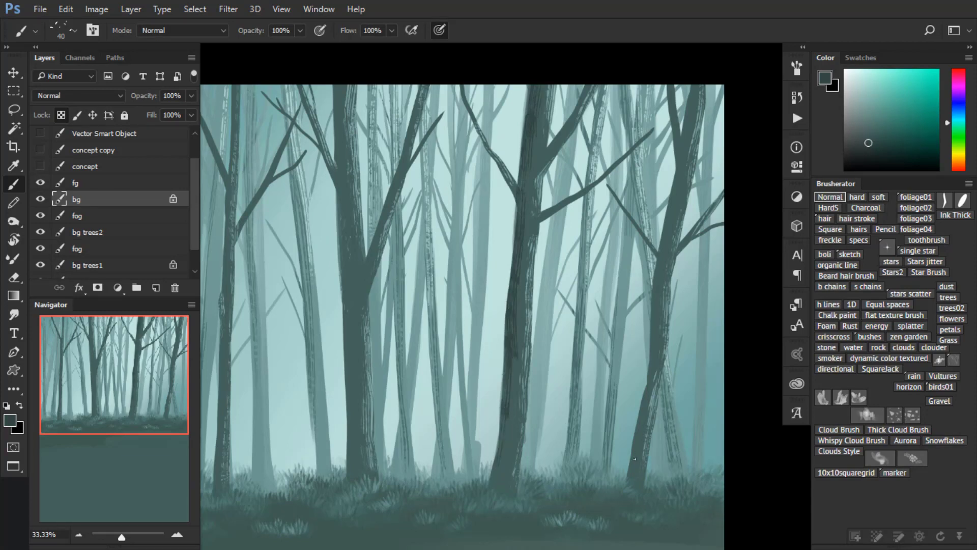
{"action": "left_click_drag", "start_coordinate": [648, 368], "coordinate": [653, 275]}
{"action": "left_click_drag", "start_coordinate": [667, 211], "coordinate": [678, 165]}
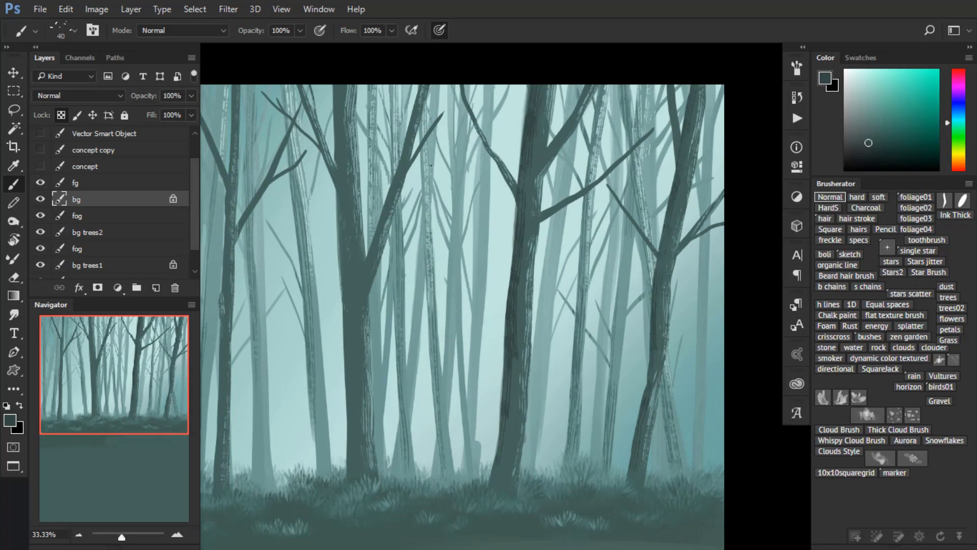
{"action": "left_click_drag", "start_coordinate": [340, 85], "coordinate": [350, 397]}
- Add darker teal shading to the forked trunk, the thin leftmost trunk and the rightmost trunk, reducing the texture brush to size 35
{"action": "left_click_drag", "start_coordinate": [338, 443], "coordinate": [549, 389]}
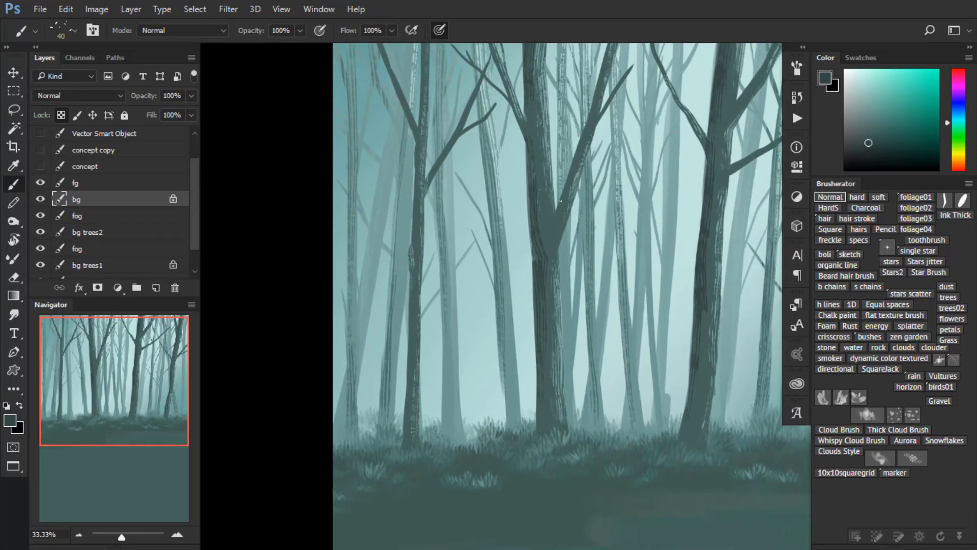
{"action": "mouse_move", "coordinate": [581, 131]}
{"action": "left_mouse_down"}
{"action": "mouse_move", "coordinate": [526, 285]}
{"action": "mouse_move", "coordinate": [538, 259]}
{"action": "left_mouse_up"}
{"action": "key", "text": "["}
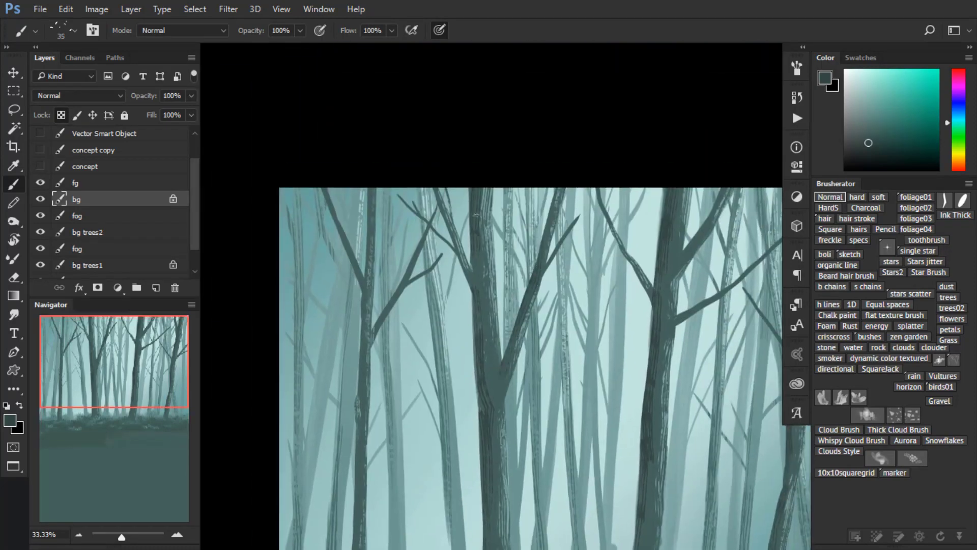
{"action": "left_click_drag", "start_coordinate": [450, 244], "coordinate": [378, 326]}
{"action": "mouse_move", "coordinate": [355, 415]}
{"action": "left_mouse_down"}
{"action": "mouse_move", "coordinate": [358, 234]}
{"action": "mouse_move", "coordinate": [359, 348]}
{"action": "left_mouse_up"}
{"action": "mouse_move", "coordinate": [363, 305]}
{"action": "left_mouse_down"}
{"action": "mouse_move", "coordinate": [375, 392]}
{"action": "mouse_move", "coordinate": [376, 273]}
{"action": "mouse_move", "coordinate": [362, 231]}
{"action": "left_mouse_up"}
{"action": "left_click_drag", "start_coordinate": [516, 300], "coordinate": [492, 275]}
{"action": "left_click_drag", "start_coordinate": [585, 230], "coordinate": [387, 259]}
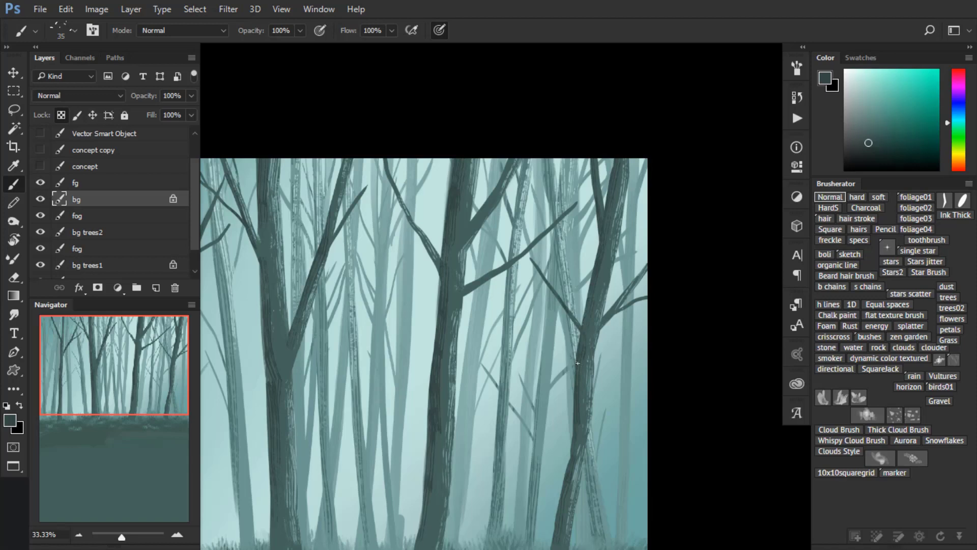
{"action": "left_click_drag", "start_coordinate": [577, 362], "coordinate": [578, 182]}
- Sample the mid trunk teal and blend the dark bark shading on the main trunks at brush sizes 30 and 35
{"action": "left_click", "coordinate": [575, 240], "text": "alt"}
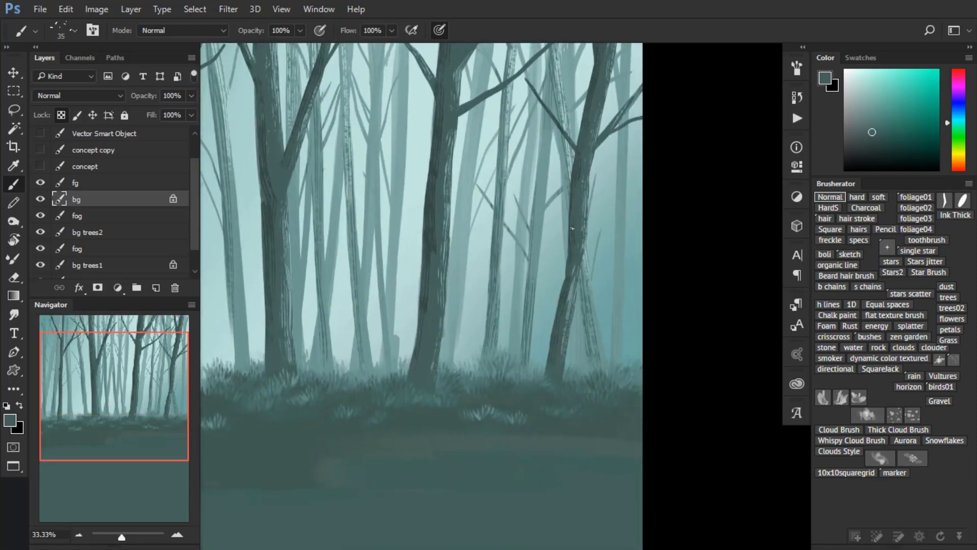
{"action": "left_click_drag", "start_coordinate": [567, 218], "coordinate": [536, 307]}
{"action": "key", "text": "["}
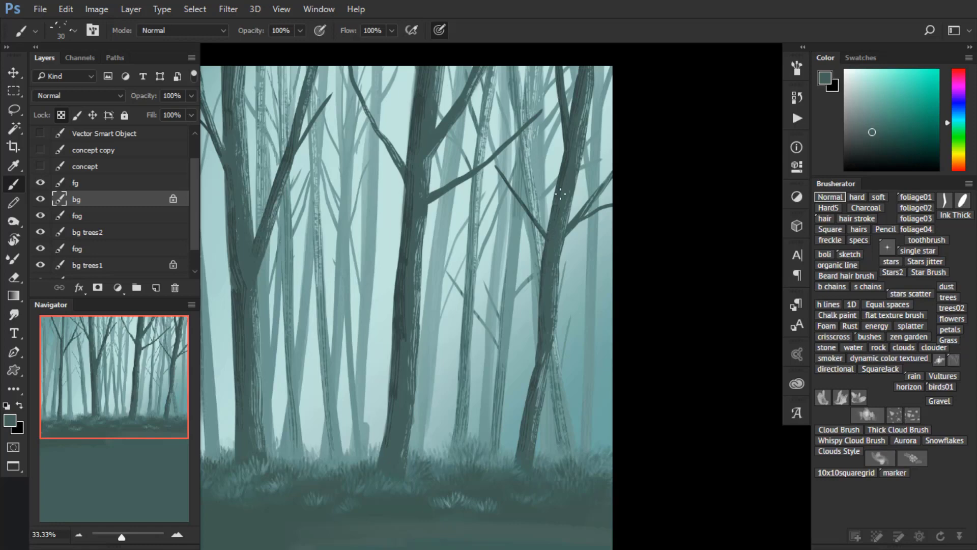
{"action": "left_click_drag", "start_coordinate": [565, 174], "coordinate": [534, 288]}
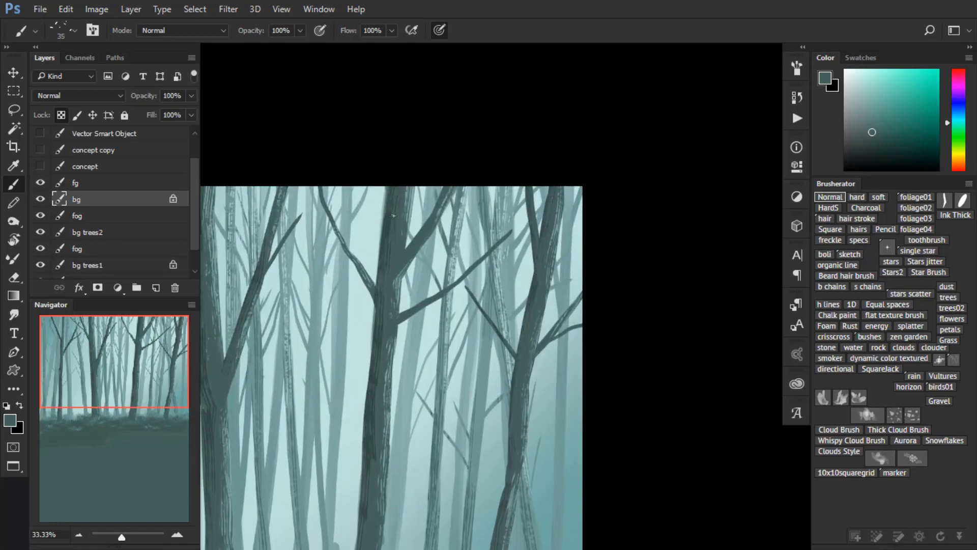
{"action": "left_click_drag", "start_coordinate": [377, 386], "coordinate": [439, 210]}
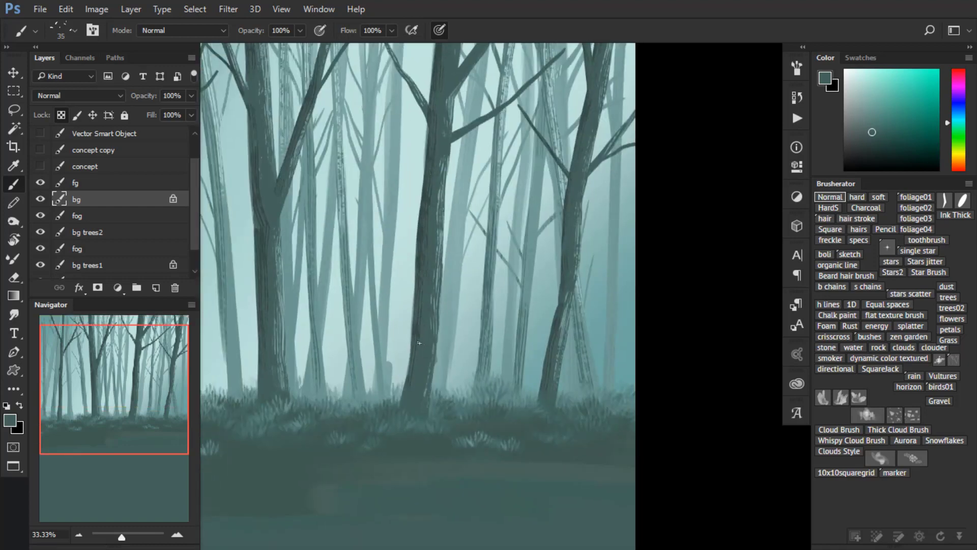
{"action": "left_click_drag", "start_coordinate": [267, 300], "coordinate": [296, 360]}
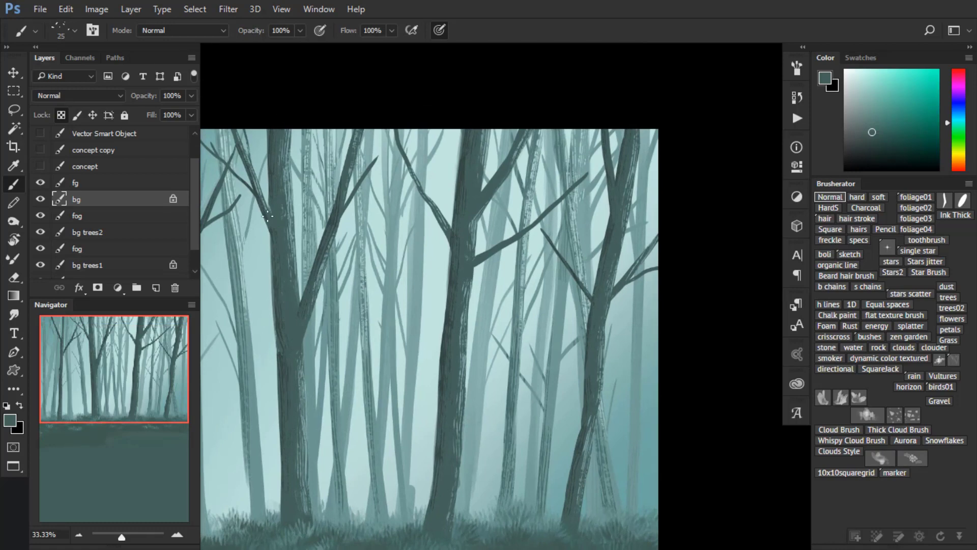
- Refine the bark on the right trunks and their branches with the mid trunk teal
{"action": "left_click_drag", "start_coordinate": [448, 223], "coordinate": [582, 166]}
{"action": "key", "text": "]"}
{"action": "left_click_drag", "start_coordinate": [572, 239], "coordinate": [499, 333]}
- Create a new layer above bg and choose the textured rectangular 80 px brush preset for painting foliage
{"action": "scroll", "coordinate": [685, 165], "scroll_direction": "down", "scroll_amount": 1}
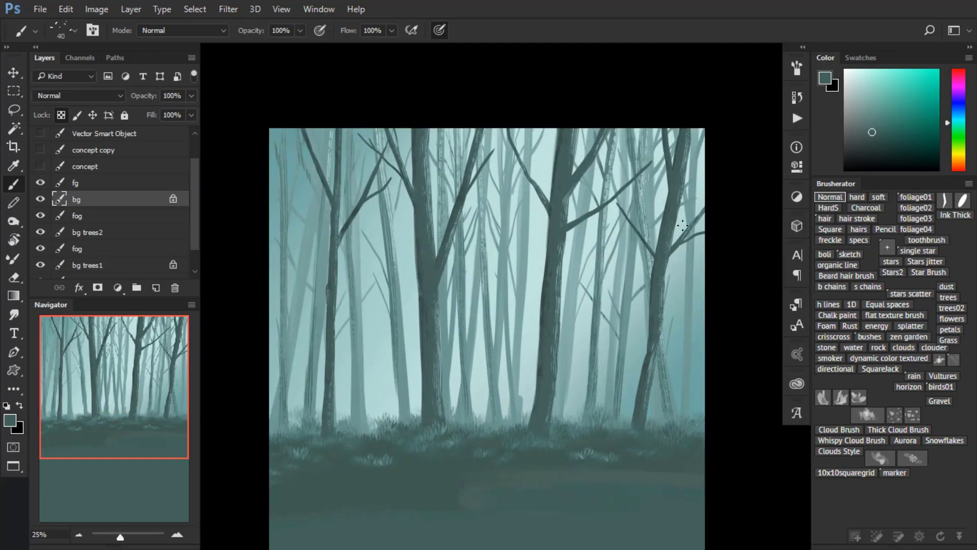
{"action": "scroll", "coordinate": [645, 146], "scroll_direction": "down", "scroll_amount": 1}
{"action": "scroll", "coordinate": [193, 161], "scroll_direction": "up", "scroll_amount": 1}
{"action": "key", "text": "ctrl+shift+alt+n"}
{"action": "key", "text": "F5"}
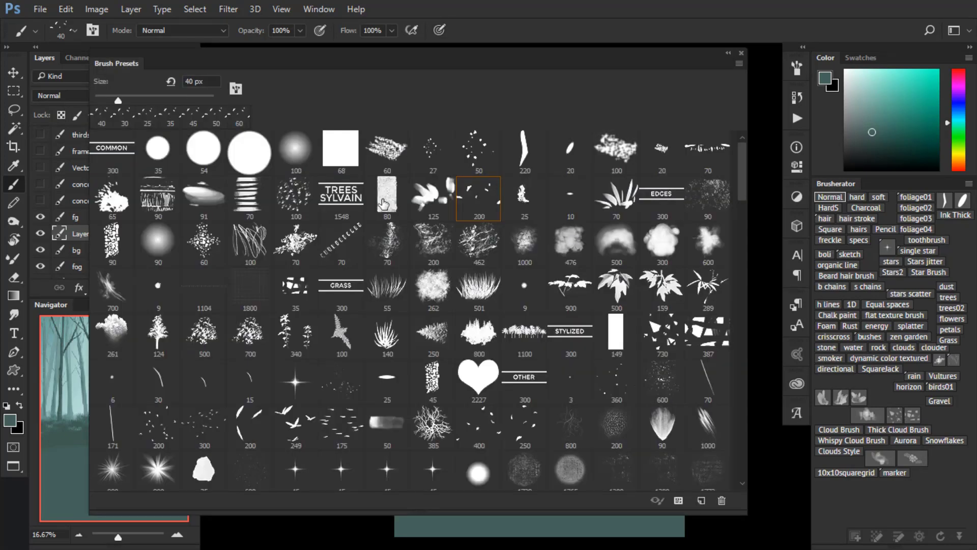
{"action": "left_click", "coordinate": [385, 203]}
{"action": "key", "text": "F5"}
{"action": "left_click", "coordinate": [468, 216], "text": "ctrl"}
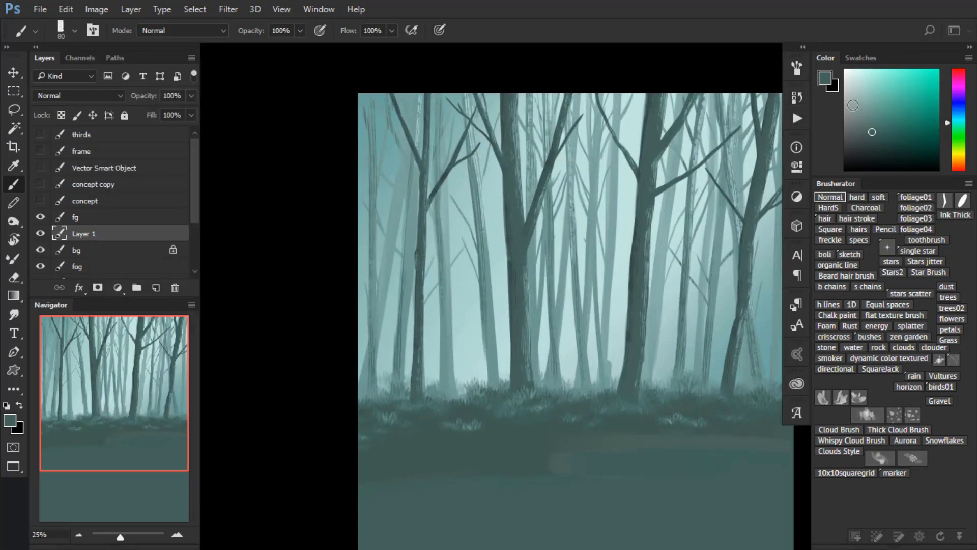
- Pick a saturated dark green and paint the first leaf clumps beside the top of the forked trunk at brush size 60
{"action": "left_click", "coordinate": [515, 214], "text": "alt"}
{"action": "left_click", "coordinate": [948, 127]}
{"action": "left_click", "coordinate": [908, 132]}
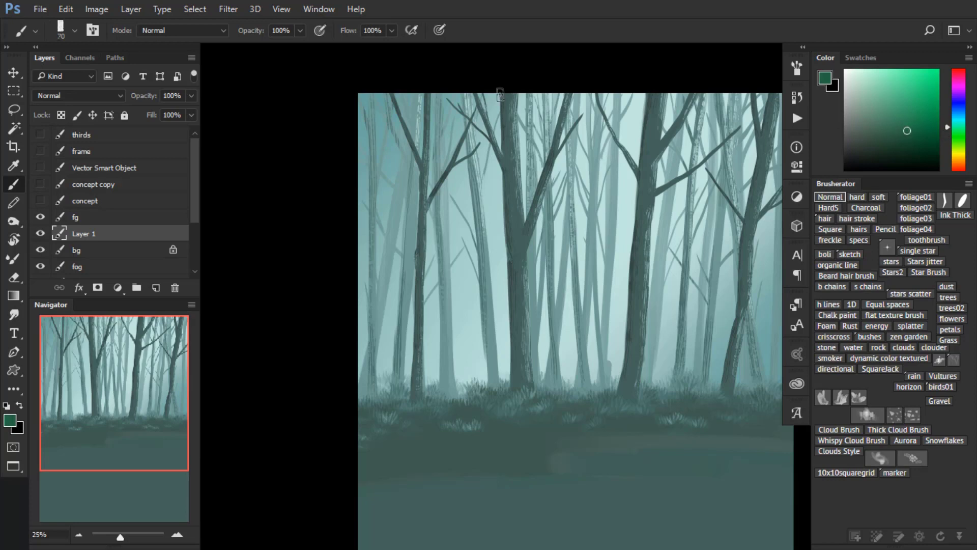
{"action": "key", "text": "bracketleft"}
{"action": "mouse_move", "coordinate": [500, 95]}
{"action": "left_mouse_down"}
{"action": "mouse_move", "coordinate": [477, 97]}
{"action": "mouse_move", "coordinate": [475, 116]}
{"action": "mouse_move", "coordinate": [449, 110]}
{"action": "left_mouse_up"}
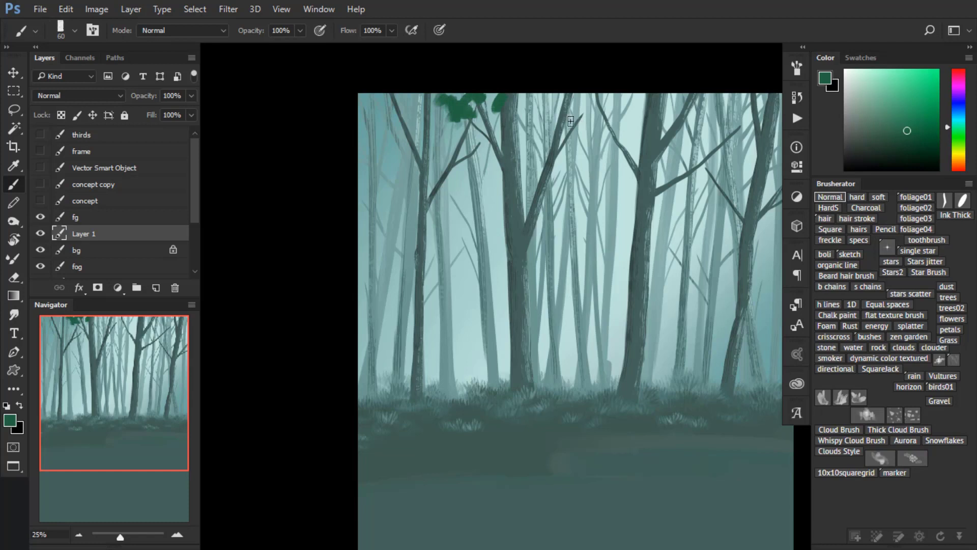
- Shift the green's hue toward teal and extend the leaf clumps to the canvas's upper-left corner, raising the brush size to 70
{"action": "left_click", "coordinate": [947, 123]}
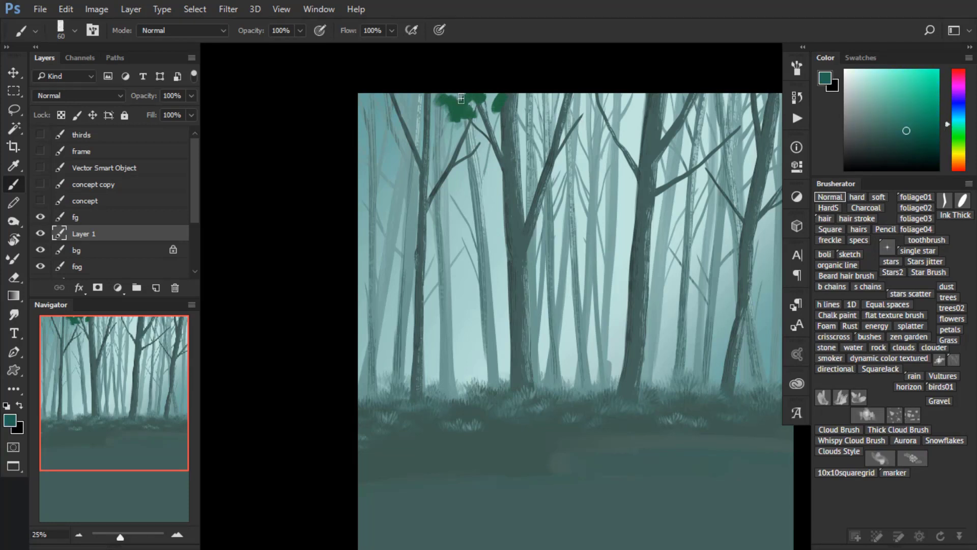
{"action": "mouse_move", "coordinate": [448, 115]}
{"action": "left_mouse_down"}
{"action": "mouse_move", "coordinate": [469, 135]}
{"action": "mouse_move", "coordinate": [423, 113]}
{"action": "left_mouse_up"}
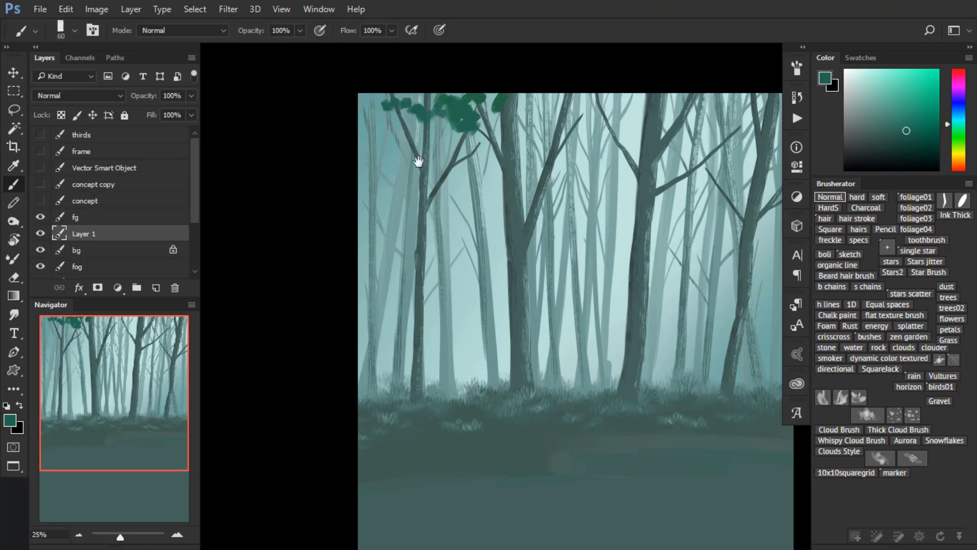
{"action": "left_click_drag", "start_coordinate": [425, 174], "coordinate": [465, 190]}
{"action": "key", "text": "bracketright"}
{"action": "mouse_move", "coordinate": [443, 113]}
{"action": "left_mouse_down"}
{"action": "mouse_move", "coordinate": [402, 125]}
{"action": "mouse_move", "coordinate": [426, 135]}
{"action": "mouse_move", "coordinate": [410, 142]}
{"action": "left_mouse_up"}
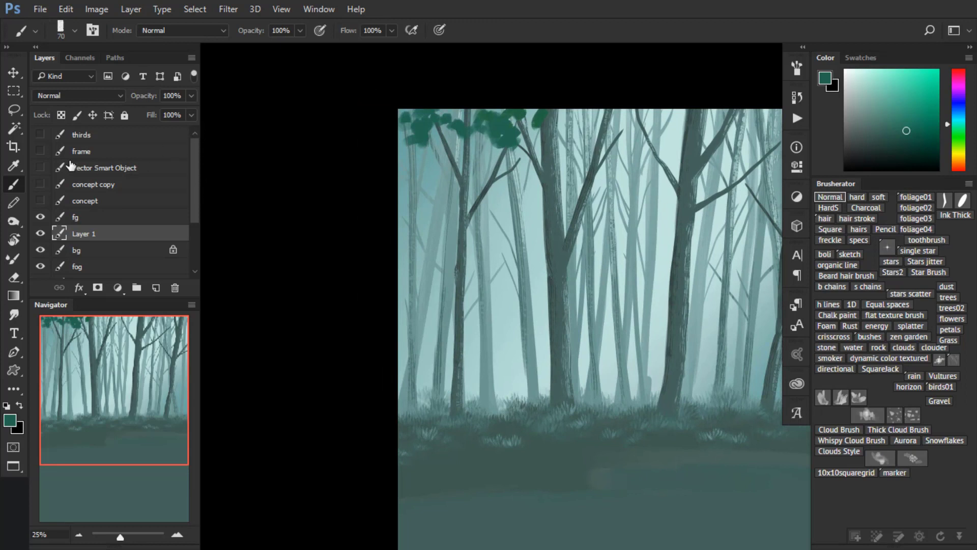
- Show the frame layer and paint teal-green leaf clusters over the upper branches of the leftmost and forked trees
{"action": "left_click", "coordinate": [40, 152]}
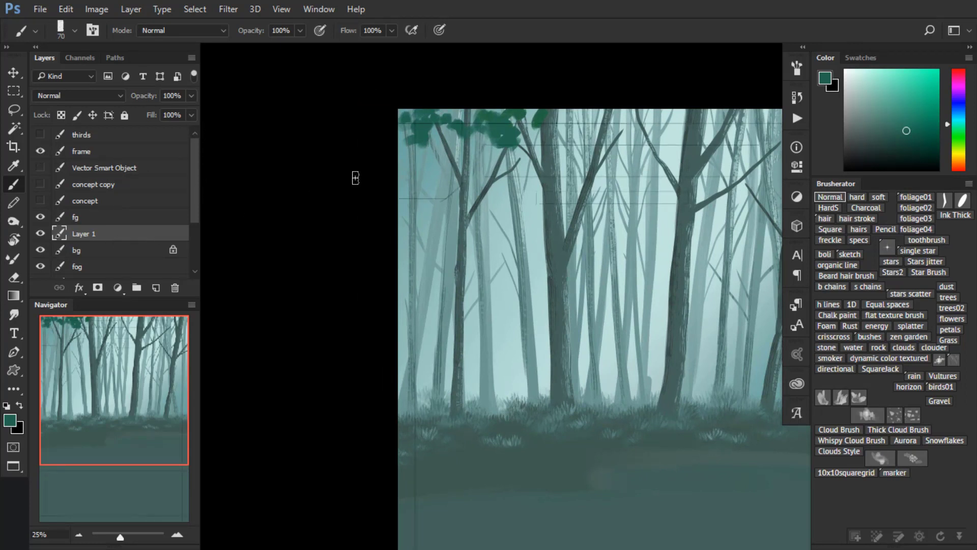
{"action": "mouse_move", "coordinate": [422, 145]}
{"action": "left_mouse_down"}
{"action": "mouse_move", "coordinate": [453, 149]}
{"action": "mouse_move", "coordinate": [447, 177]}
{"action": "mouse_move", "coordinate": [455, 138]}
{"action": "mouse_move", "coordinate": [420, 154]}
{"action": "mouse_move", "coordinate": [431, 165]}
{"action": "mouse_move", "coordinate": [418, 153]}
{"action": "mouse_move", "coordinate": [420, 164]}
{"action": "mouse_move", "coordinate": [455, 181]}
{"action": "mouse_move", "coordinate": [469, 173]}
{"action": "mouse_move", "coordinate": [479, 194]}
{"action": "mouse_move", "coordinate": [525, 167]}
{"action": "mouse_move", "coordinate": [524, 156]}
{"action": "mouse_move", "coordinate": [485, 160]}
{"action": "mouse_move", "coordinate": [488, 181]}
{"action": "mouse_move", "coordinate": [479, 167]}
{"action": "mouse_move", "coordinate": [511, 147]}
{"action": "left_mouse_up"}
{"action": "mouse_move", "coordinate": [571, 115]}
{"action": "left_mouse_down"}
{"action": "mouse_move", "coordinate": [557, 134]}
{"action": "mouse_move", "coordinate": [523, 123]}
{"action": "mouse_move", "coordinate": [529, 141]}
{"action": "mouse_move", "coordinate": [536, 125]}
{"action": "mouse_move", "coordinate": [532, 168]}
{"action": "left_mouse_up"}
{"action": "mouse_move", "coordinate": [596, 128]}
{"action": "left_mouse_down"}
{"action": "mouse_move", "coordinate": [631, 131]}
{"action": "mouse_move", "coordinate": [628, 119]}
{"action": "mouse_move", "coordinate": [636, 143]}
{"action": "mouse_move", "coordinate": [602, 180]}
{"action": "mouse_move", "coordinate": [594, 159]}
{"action": "mouse_move", "coordinate": [578, 159]}
{"action": "mouse_move", "coordinate": [598, 135]}
{"action": "mouse_move", "coordinate": [580, 138]}
{"action": "mouse_move", "coordinate": [595, 106]}
{"action": "mouse_move", "coordinate": [564, 125]}
{"action": "mouse_move", "coordinate": [581, 157]}
{"action": "mouse_move", "coordinate": [575, 173]}
{"action": "mouse_move", "coordinate": [593, 201]}
{"action": "mouse_move", "coordinate": [606, 199]}
{"action": "mouse_move", "coordinate": [602, 216]}
{"action": "mouse_move", "coordinate": [576, 223]}
{"action": "mouse_move", "coordinate": [573, 205]}
{"action": "mouse_move", "coordinate": [532, 219]}
{"action": "mouse_move", "coordinate": [529, 196]}
{"action": "mouse_move", "coordinate": [523, 205]}
{"action": "mouse_move", "coordinate": [538, 192]}
{"action": "mouse_move", "coordinate": [523, 209]}
{"action": "mouse_move", "coordinate": [569, 169]}
{"action": "mouse_move", "coordinate": [559, 156]}
{"action": "mouse_move", "coordinate": [544, 198]}
{"action": "left_mouse_up"}
{"action": "key", "text": "e"}
{"action": "key", "text": "b"}
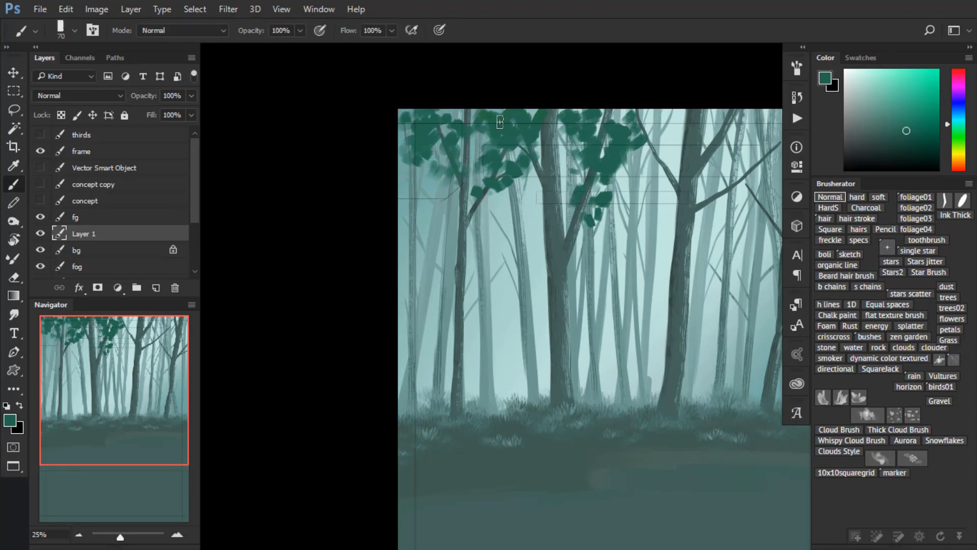
- Extend the teal-green leaf clusters from the forked tree across the upper branches of the two trees nearest the canvas's right edge
{"action": "left_click_drag", "start_coordinate": [636, 149], "coordinate": [523, 127]}
{"action": "mouse_move", "coordinate": [576, 99]}
{"action": "left_mouse_down"}
{"action": "mouse_move", "coordinate": [588, 143]}
{"action": "mouse_move", "coordinate": [593, 102]}
{"action": "mouse_move", "coordinate": [552, 148]}
{"action": "mouse_move", "coordinate": [566, 142]}
{"action": "mouse_move", "coordinate": [557, 157]}
{"action": "mouse_move", "coordinate": [581, 159]}
{"action": "mouse_move", "coordinate": [577, 146]}
{"action": "mouse_move", "coordinate": [553, 166]}
{"action": "mouse_move", "coordinate": [565, 158]}
{"action": "mouse_move", "coordinate": [577, 176]}
{"action": "mouse_move", "coordinate": [591, 166]}
{"action": "mouse_move", "coordinate": [569, 181]}
{"action": "left_mouse_up"}
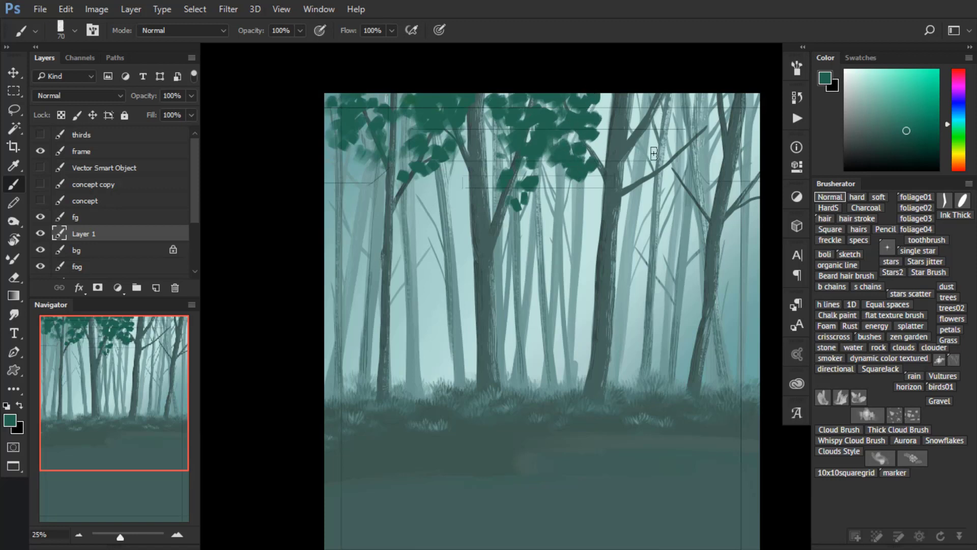
{"action": "mouse_move", "coordinate": [653, 155]}
{"action": "left_mouse_down"}
{"action": "mouse_move", "coordinate": [674, 159]}
{"action": "mouse_move", "coordinate": [704, 155]}
{"action": "mouse_move", "coordinate": [690, 117]}
{"action": "mouse_move", "coordinate": [708, 114]}
{"action": "mouse_move", "coordinate": [705, 123]}
{"action": "mouse_move", "coordinate": [681, 123]}
{"action": "mouse_move", "coordinate": [687, 105]}
{"action": "mouse_move", "coordinate": [687, 126]}
{"action": "mouse_move", "coordinate": [725, 140]}
{"action": "mouse_move", "coordinate": [714, 122]}
{"action": "mouse_move", "coordinate": [709, 147]}
{"action": "mouse_move", "coordinate": [669, 165]}
{"action": "mouse_move", "coordinate": [665, 145]}
{"action": "mouse_move", "coordinate": [675, 169]}
{"action": "mouse_move", "coordinate": [649, 184]}
{"action": "mouse_move", "coordinate": [645, 170]}
{"action": "mouse_move", "coordinate": [642, 190]}
{"action": "left_mouse_up"}
{"action": "key", "text": "bracketright"}
{"action": "mouse_move", "coordinate": [637, 113]}
{"action": "left_mouse_down"}
{"action": "mouse_move", "coordinate": [646, 94]}
{"action": "mouse_move", "coordinate": [657, 91]}
{"action": "mouse_move", "coordinate": [665, 103]}
{"action": "mouse_move", "coordinate": [634, 94]}
{"action": "mouse_move", "coordinate": [609, 114]}
{"action": "left_mouse_up"}
{"action": "left_click_drag", "start_coordinate": [712, 102], "coordinate": [746, 100]}
{"action": "mouse_move", "coordinate": [746, 173]}
{"action": "left_mouse_down"}
{"action": "mouse_move", "coordinate": [743, 209]}
{"action": "mouse_move", "coordinate": [755, 155]}
{"action": "mouse_move", "coordinate": [729, 190]}
{"action": "mouse_move", "coordinate": [643, 179]}
{"action": "mouse_move", "coordinate": [648, 191]}
{"action": "mouse_move", "coordinate": [503, 172]}
{"action": "mouse_move", "coordinate": [433, 124]}
{"action": "mouse_move", "coordinate": [403, 129]}
{"action": "mouse_move", "coordinate": [372, 104]}
{"action": "mouse_move", "coordinate": [330, 135]}
{"action": "mouse_move", "coordinate": [453, 166]}
{"action": "left_mouse_up"}
{"action": "key", "text": "bracketleft"}
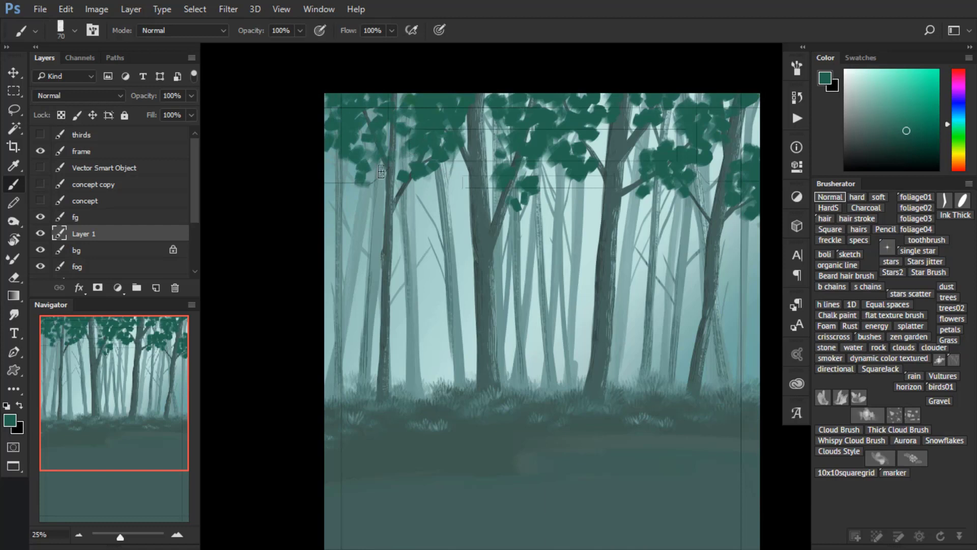
- Raise the brush size to 80 and fill out the canopy with fuller, lower-hanging leaf clumps across the tree tops
{"action": "key", "text": "bracketright"}
{"action": "left_click_drag", "start_coordinate": [362, 180], "coordinate": [348, 194]}
{"action": "mouse_move", "coordinate": [460, 178]}
{"action": "left_mouse_down"}
{"action": "mouse_move", "coordinate": [413, 185]}
{"action": "mouse_move", "coordinate": [400, 143]}
{"action": "left_mouse_up"}
{"action": "mouse_move", "coordinate": [538, 136]}
{"action": "left_mouse_down"}
{"action": "mouse_move", "coordinate": [683, 110]}
{"action": "mouse_move", "coordinate": [669, 166]}
{"action": "mouse_move", "coordinate": [680, 106]}
{"action": "mouse_move", "coordinate": [638, 134]}
{"action": "mouse_move", "coordinate": [666, 125]}
{"action": "mouse_move", "coordinate": [724, 137]}
{"action": "mouse_move", "coordinate": [674, 200]}
{"action": "mouse_move", "coordinate": [680, 229]}
{"action": "mouse_move", "coordinate": [697, 199]}
{"action": "mouse_move", "coordinate": [646, 216]}
{"action": "left_mouse_up"}
{"action": "mouse_move", "coordinate": [359, 173]}
{"action": "left_mouse_down"}
{"action": "mouse_move", "coordinate": [360, 206]}
{"action": "mouse_move", "coordinate": [327, 167]}
{"action": "mouse_move", "coordinate": [356, 128]}
{"action": "mouse_move", "coordinate": [452, 130]}
{"action": "mouse_move", "coordinate": [438, 209]}
{"action": "mouse_move", "coordinate": [424, 192]}
{"action": "mouse_move", "coordinate": [390, 215]}
{"action": "mouse_move", "coordinate": [394, 229]}
{"action": "mouse_move", "coordinate": [451, 233]}
{"action": "mouse_move", "coordinate": [435, 219]}
{"action": "mouse_move", "coordinate": [375, 216]}
{"action": "mouse_move", "coordinate": [413, 233]}
{"action": "left_mouse_up"}
{"action": "mouse_move", "coordinate": [534, 188]}
{"action": "left_mouse_down"}
{"action": "mouse_move", "coordinate": [517, 201]}
{"action": "mouse_move", "coordinate": [516, 181]}
{"action": "mouse_move", "coordinate": [505, 197]}
{"action": "mouse_move", "coordinate": [535, 217]}
{"action": "mouse_move", "coordinate": [502, 187]}
{"action": "mouse_move", "coordinate": [505, 164]}
{"action": "left_mouse_up"}
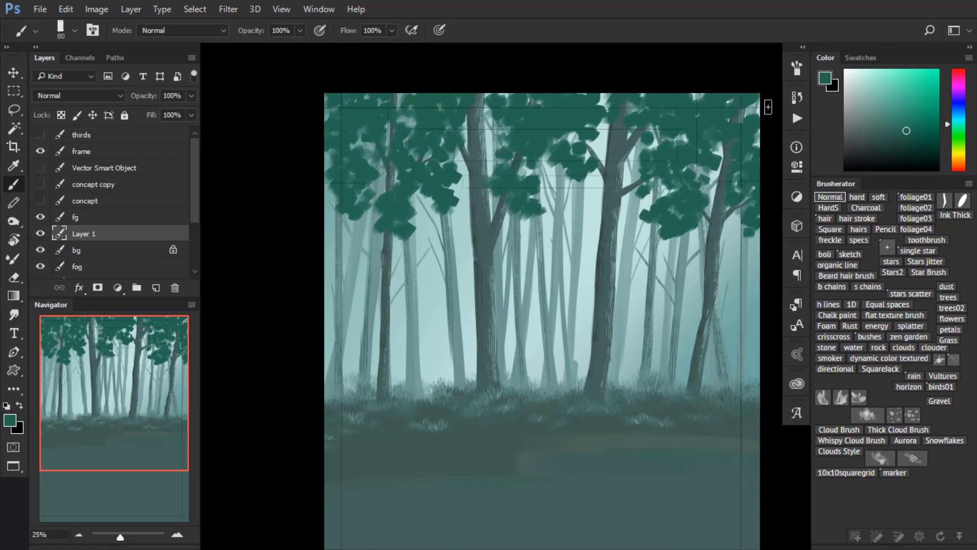
- Lock Layer 1's transparent pixels, choose the soft brush, and pick a lighter, slightly greener colour for the foliage highlights
{"action": "left_click", "coordinate": [61, 116]}
{"action": "left_click", "coordinate": [879, 197]}
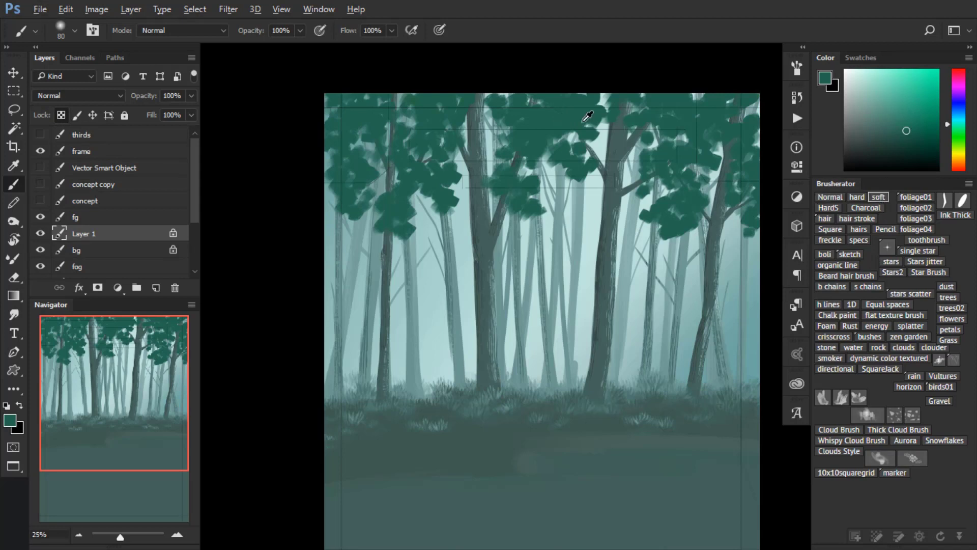
{"action": "left_click_drag", "start_coordinate": [910, 129], "coordinate": [904, 111]}
{"action": "key", "text": "bracketright"}
{"action": "key", "text": "bracketright"}
{"action": "key", "text": "bracketright"}
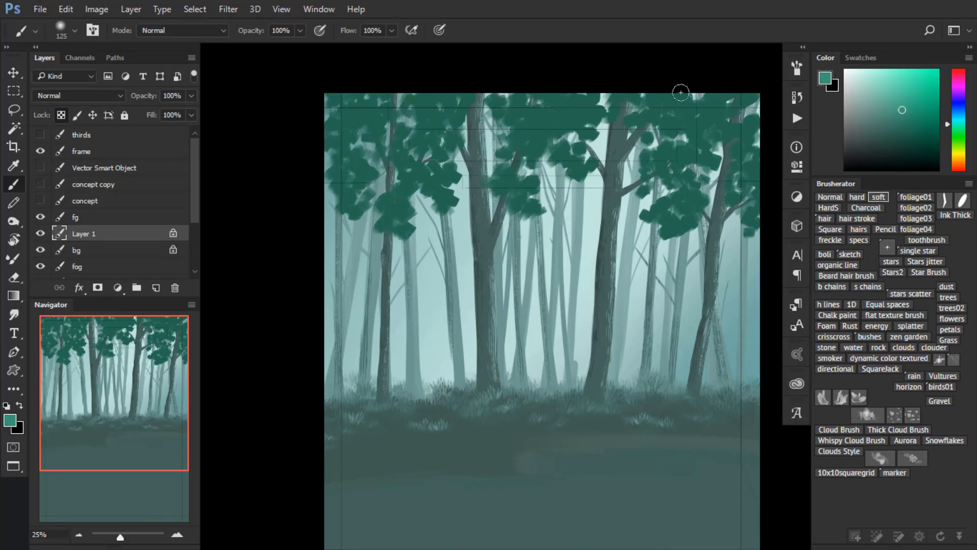
{"action": "left_click", "coordinate": [948, 125]}
- Brush soft light green highlights onto the leaf clumps across the whole canopy, at a brush size of about 150
{"action": "mouse_move", "coordinate": [676, 106]}
{"action": "left_mouse_down"}
{"action": "mouse_move", "coordinate": [722, 108]}
{"action": "mouse_move", "coordinate": [715, 113]}
{"action": "mouse_move", "coordinate": [731, 97]}
{"action": "mouse_move", "coordinate": [740, 113]}
{"action": "mouse_move", "coordinate": [691, 144]}
{"action": "mouse_move", "coordinate": [751, 135]}
{"action": "left_mouse_up"}
{"action": "key", "text": "bracketright"}
{"action": "key", "text": "bracketright"}
{"action": "key", "text": "bracketleft"}
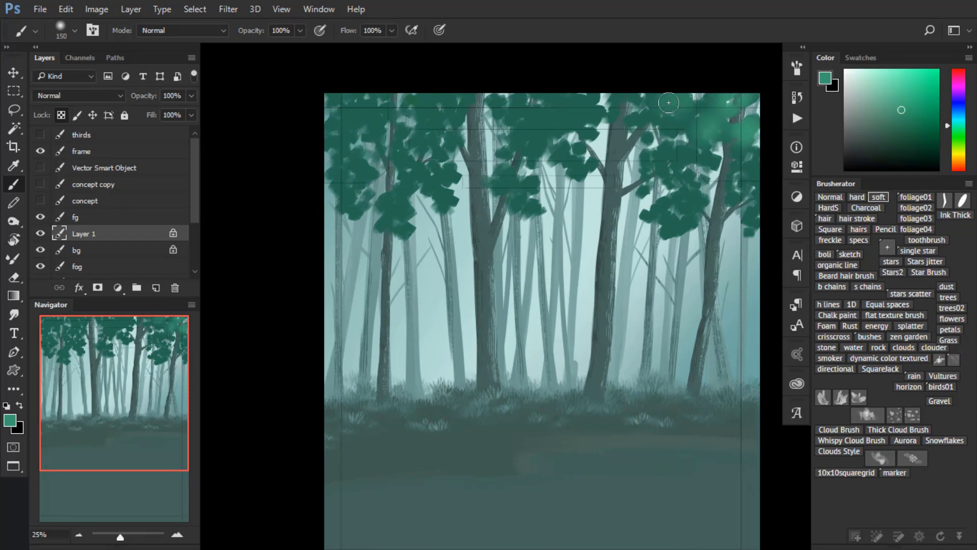
{"action": "mouse_move", "coordinate": [690, 148]}
{"action": "left_mouse_down"}
{"action": "mouse_move", "coordinate": [689, 195]}
{"action": "mouse_move", "coordinate": [705, 205]}
{"action": "mouse_move", "coordinate": [674, 198]}
{"action": "left_mouse_up"}
{"action": "key", "text": "bracketright"}
{"action": "mouse_move", "coordinate": [589, 114]}
{"action": "left_mouse_down"}
{"action": "mouse_move", "coordinate": [568, 104]}
{"action": "mouse_move", "coordinate": [553, 117]}
{"action": "mouse_move", "coordinate": [559, 127]}
{"action": "mouse_move", "coordinate": [538, 112]}
{"action": "mouse_move", "coordinate": [528, 123]}
{"action": "mouse_move", "coordinate": [517, 101]}
{"action": "mouse_move", "coordinate": [548, 141]}
{"action": "mouse_move", "coordinate": [580, 149]}
{"action": "left_mouse_up"}
{"action": "key", "text": "bracketleft"}
{"action": "mouse_move", "coordinate": [515, 184]}
{"action": "left_mouse_down"}
{"action": "mouse_move", "coordinate": [536, 202]}
{"action": "mouse_move", "coordinate": [537, 187]}
{"action": "left_mouse_up"}
{"action": "mouse_move", "coordinate": [460, 165]}
{"action": "left_mouse_down"}
{"action": "mouse_move", "coordinate": [448, 200]}
{"action": "mouse_move", "coordinate": [414, 173]}
{"action": "mouse_move", "coordinate": [396, 195]}
{"action": "mouse_move", "coordinate": [410, 229]}
{"action": "left_mouse_up"}
{"action": "mouse_move", "coordinate": [460, 114]}
{"action": "left_mouse_down"}
{"action": "mouse_move", "coordinate": [430, 97]}
{"action": "mouse_move", "coordinate": [433, 120]}
{"action": "mouse_move", "coordinate": [437, 106]}
{"action": "mouse_move", "coordinate": [449, 112]}
{"action": "mouse_move", "coordinate": [403, 122]}
{"action": "mouse_move", "coordinate": [381, 105]}
{"action": "mouse_move", "coordinate": [363, 109]}
{"action": "mouse_move", "coordinate": [363, 163]}
{"action": "mouse_move", "coordinate": [376, 188]}
{"action": "left_mouse_up"}
- Pick a darker green and shade the shadowed parts of the leaf clumps across the canopy at brush size 200
{"action": "left_click_drag", "start_coordinate": [903, 113], "coordinate": [914, 146]}
{"action": "key", "text": "bracketright"}
{"action": "key", "text": "bracketright"}
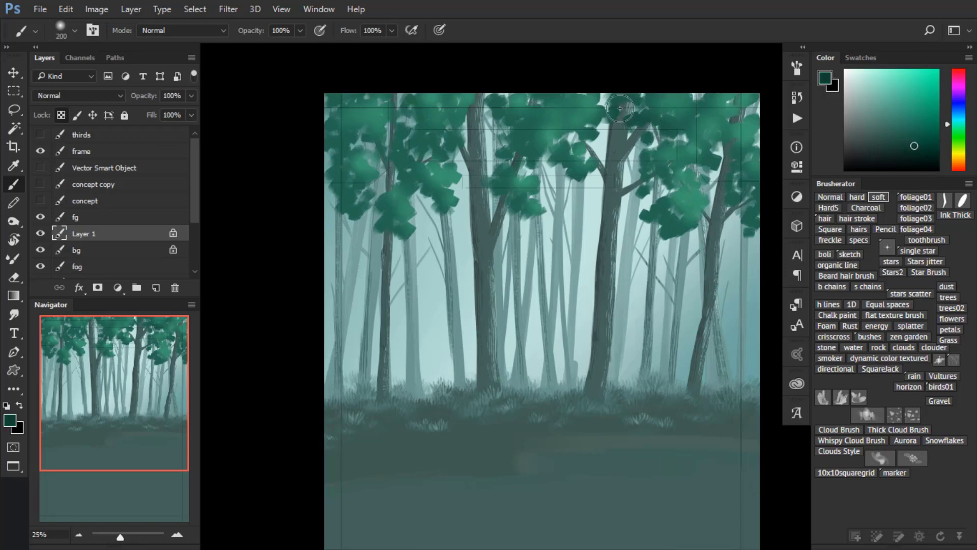
{"action": "mouse_move", "coordinate": [646, 147]}
{"action": "left_mouse_down"}
{"action": "mouse_move", "coordinate": [674, 233]}
{"action": "mouse_move", "coordinate": [717, 163]}
{"action": "mouse_move", "coordinate": [730, 204]}
{"action": "left_mouse_up"}
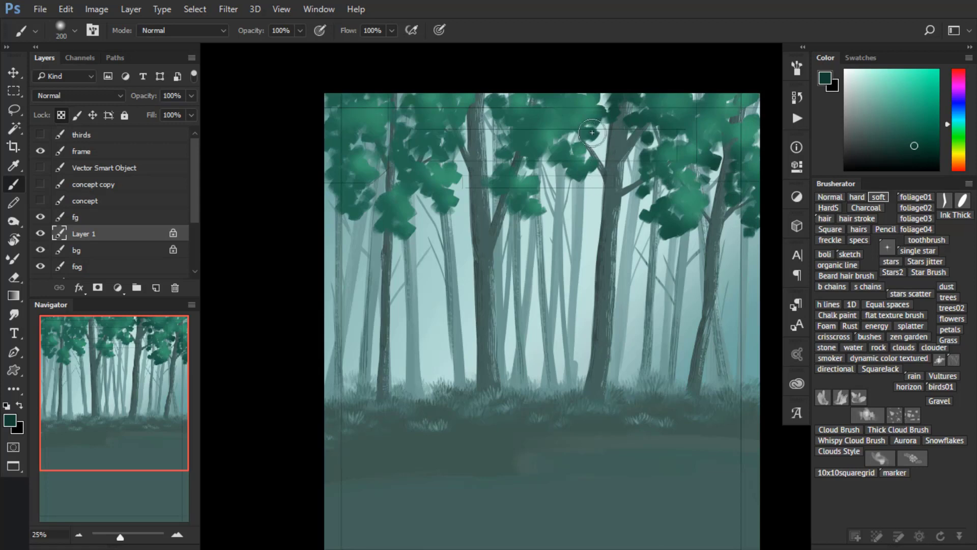
{"action": "mouse_move", "coordinate": [537, 175]}
{"action": "left_mouse_down"}
{"action": "mouse_move", "coordinate": [523, 204]}
{"action": "mouse_move", "coordinate": [489, 103]}
{"action": "mouse_move", "coordinate": [457, 135]}
{"action": "mouse_move", "coordinate": [465, 190]}
{"action": "mouse_move", "coordinate": [411, 189]}
{"action": "mouse_move", "coordinate": [387, 230]}
{"action": "mouse_move", "coordinate": [393, 110]}
{"action": "mouse_move", "coordinate": [337, 204]}
{"action": "mouse_move", "coordinate": [319, 116]}
{"action": "left_mouse_up"}
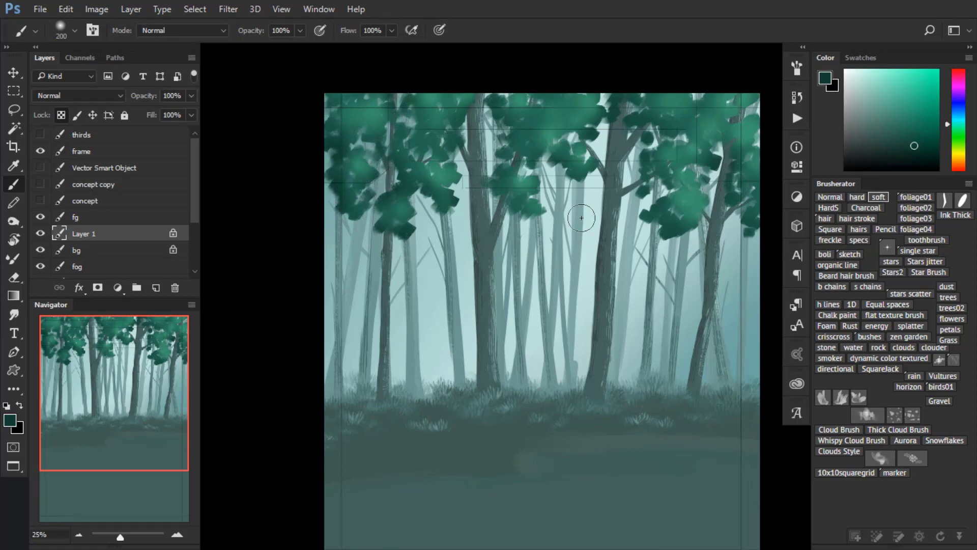
- Choose the 125 px leaf brush, add a new layer above Layer 1, and paint dark leaves around the clump beside the forked trunk
{"action": "key", "text": "F5"}
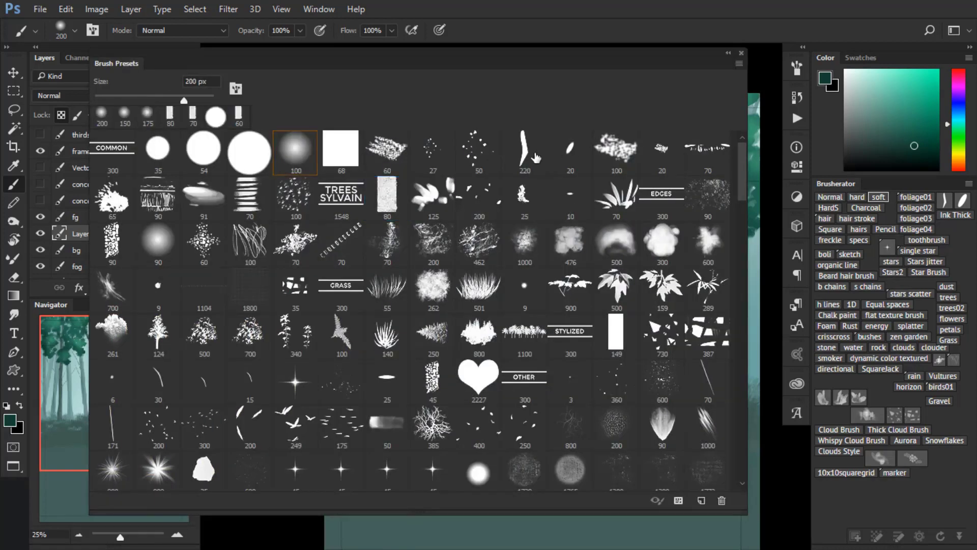
{"action": "left_click", "coordinate": [433, 196]}
{"action": "key", "text": "F5"}
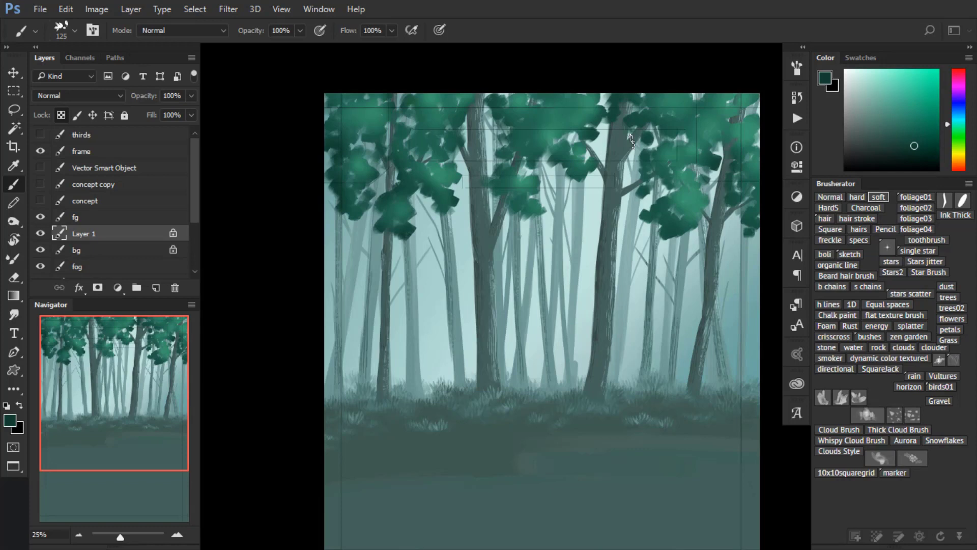
{"action": "key", "text": "ctrl+shift+alt+n"}
{"action": "left_click", "coordinate": [451, 196], "text": "alt"}
{"action": "left_click_drag", "start_coordinate": [460, 195], "coordinate": [452, 209]}
{"action": "key", "text": "bracketleft"}
{"action": "key", "text": "bracketleft"}
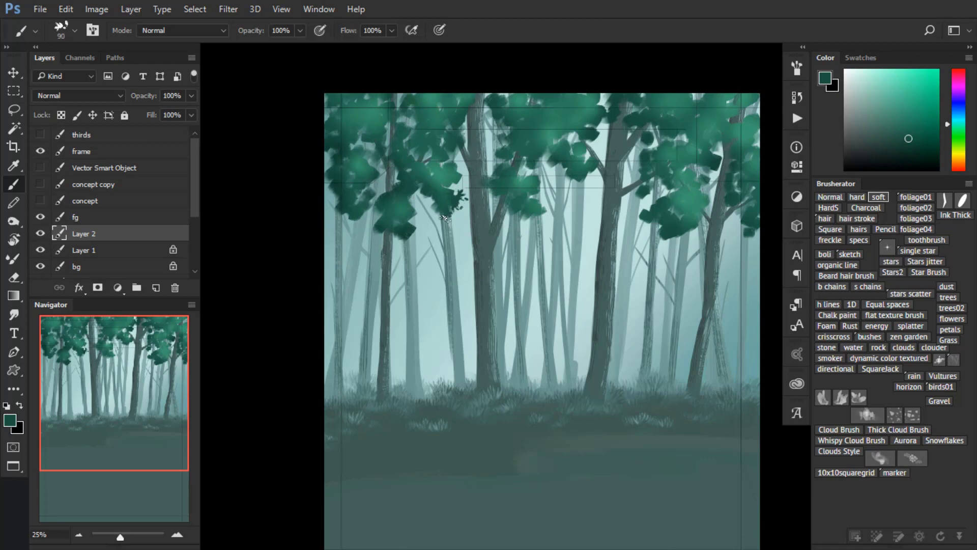
- Paint leaf detail in sampled light and dark greens over the low-hanging clumps between the leftmost tree and the forked tree
{"action": "mouse_move", "coordinate": [411, 187]}
{"action": "left_mouse_down"}
{"action": "mouse_move", "coordinate": [414, 210]}
{"action": "mouse_move", "coordinate": [399, 210]}
{"action": "left_mouse_up"}
{"action": "left_click", "coordinate": [397, 208], "text": "alt"}
{"action": "left_click", "coordinate": [444, 176], "text": "alt"}
{"action": "left_click_drag", "start_coordinate": [452, 179], "coordinate": [458, 166]}
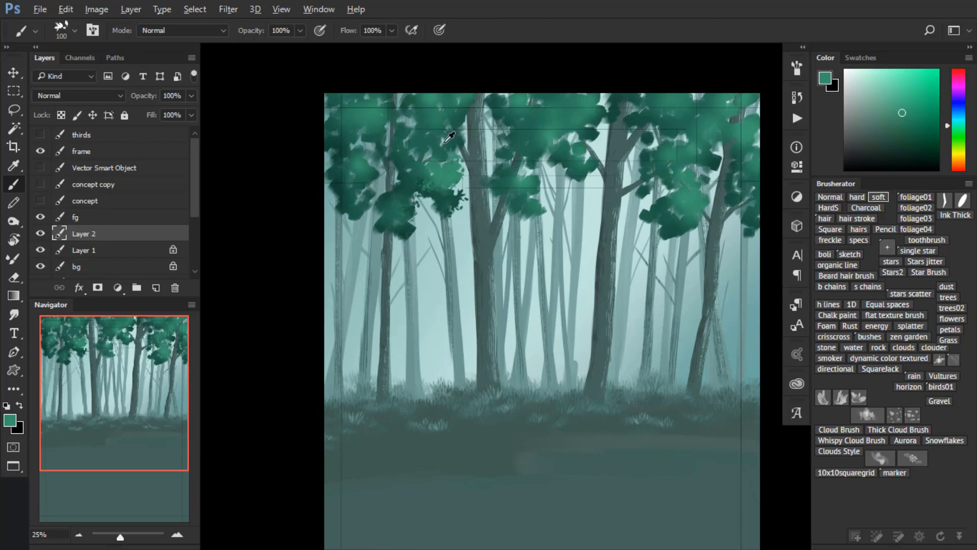
{"action": "left_click", "coordinate": [443, 142], "text": "alt"}
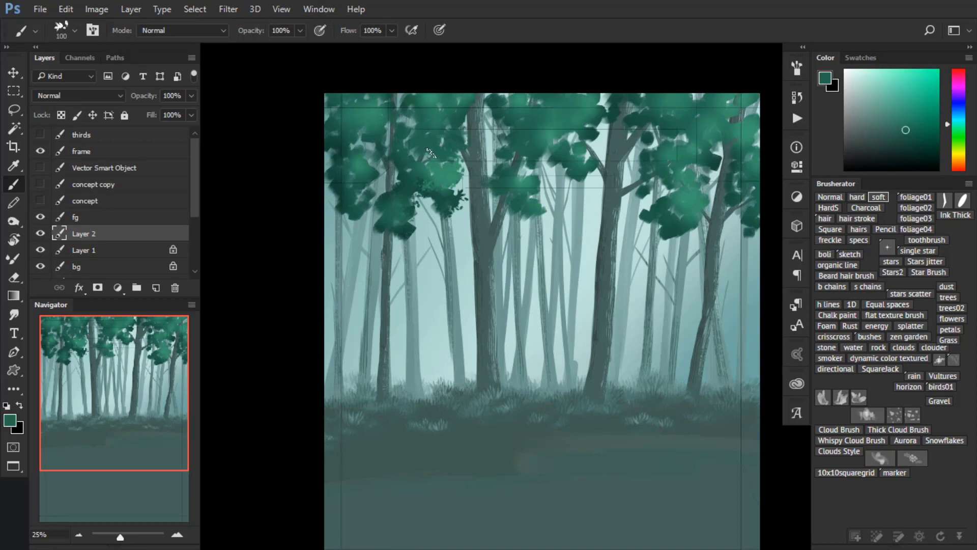
{"action": "left_click", "coordinate": [423, 140], "text": "alt"}
{"action": "left_click", "coordinate": [453, 200], "text": "alt"}
{"action": "left_click", "coordinate": [447, 189], "text": "alt"}
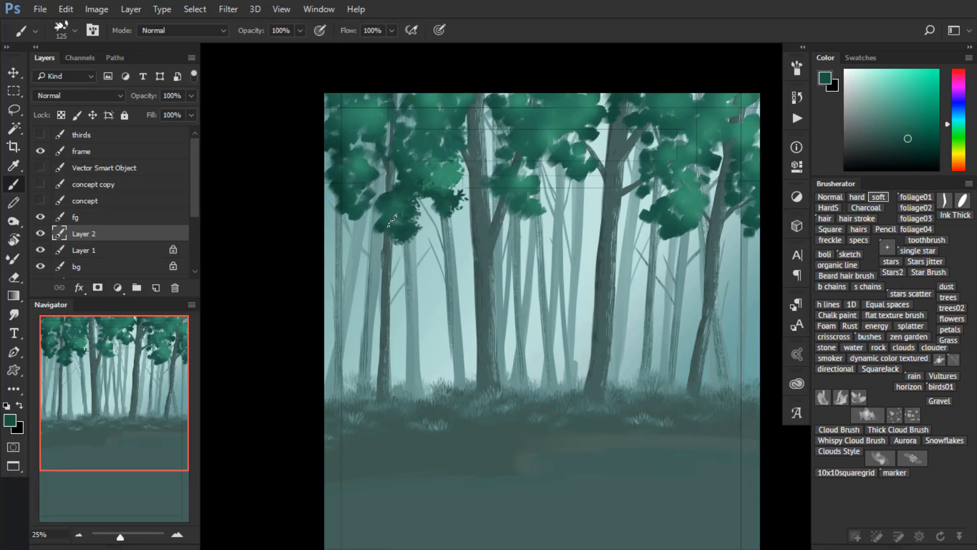
{"action": "left_click_drag", "start_coordinate": [386, 230], "coordinate": [379, 220]}
{"action": "left_click", "coordinate": [401, 142], "text": "alt"}
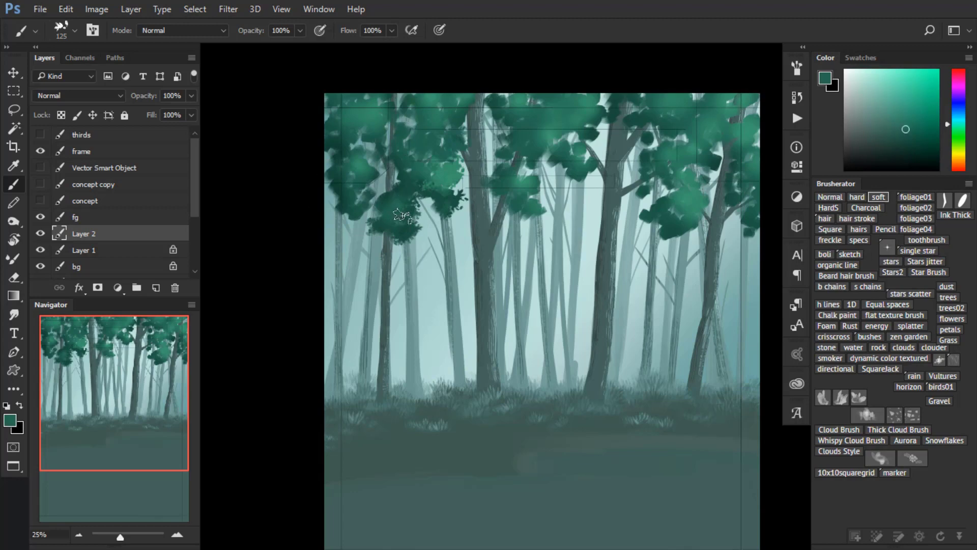
- Paint sampled dark green leaves along the lower edge of the foliage from the leftmost trunk to the canvas's left border
{"action": "scroll", "coordinate": [422, 216], "scroll_direction": "up", "scroll_amount": 1}
{"action": "left_click_drag", "start_coordinate": [410, 220], "coordinate": [371, 265]}
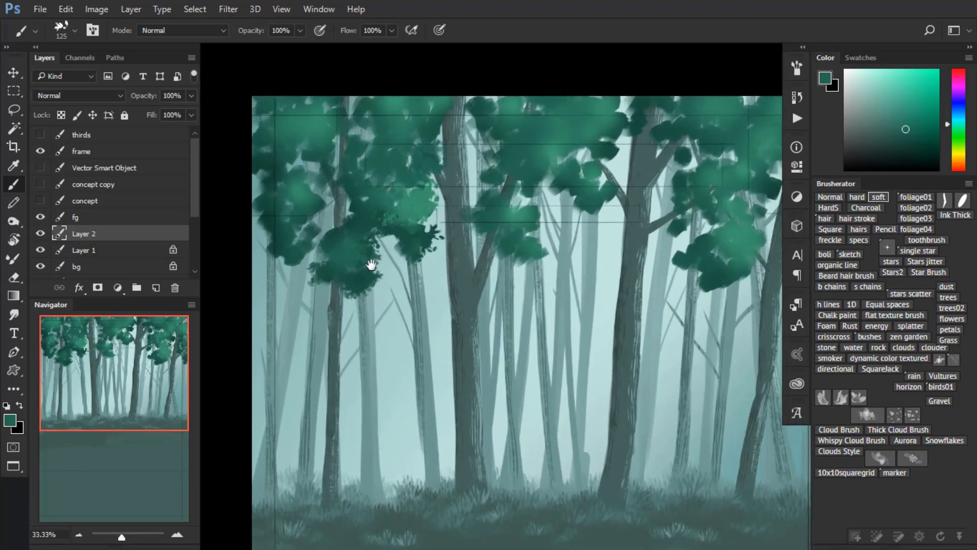
{"action": "left_click", "coordinate": [348, 224], "text": "alt"}
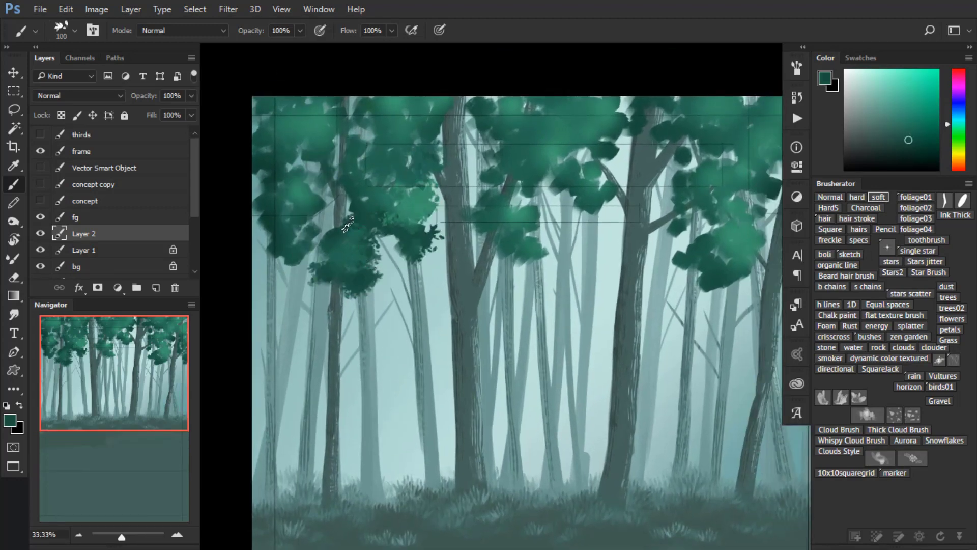
{"action": "left_click", "coordinate": [318, 225], "text": "alt"}
{"action": "left_click", "coordinate": [308, 238], "text": "alt"}
{"action": "mouse_move", "coordinate": [281, 241]}
{"action": "left_mouse_down"}
{"action": "mouse_move", "coordinate": [301, 265]}
{"action": "mouse_move", "coordinate": [303, 251]}
{"action": "mouse_move", "coordinate": [271, 236]}
{"action": "mouse_move", "coordinate": [279, 227]}
{"action": "mouse_move", "coordinate": [258, 238]}
{"action": "mouse_move", "coordinate": [253, 222]}
{"action": "mouse_move", "coordinate": [271, 206]}
{"action": "mouse_move", "coordinate": [262, 232]}
{"action": "mouse_move", "coordinate": [261, 206]}
{"action": "left_mouse_up"}
{"action": "left_click", "coordinate": [271, 205], "text": "alt"}
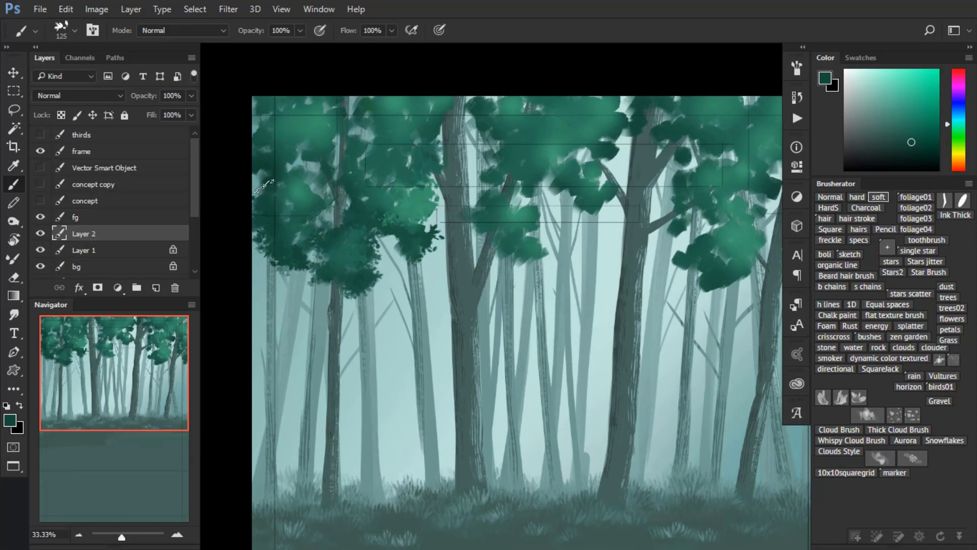
- Texture the canvas's upper-left foliage with sampled light and mid green leaves at brush size 125
{"action": "left_click", "coordinate": [298, 125], "text": "alt"}
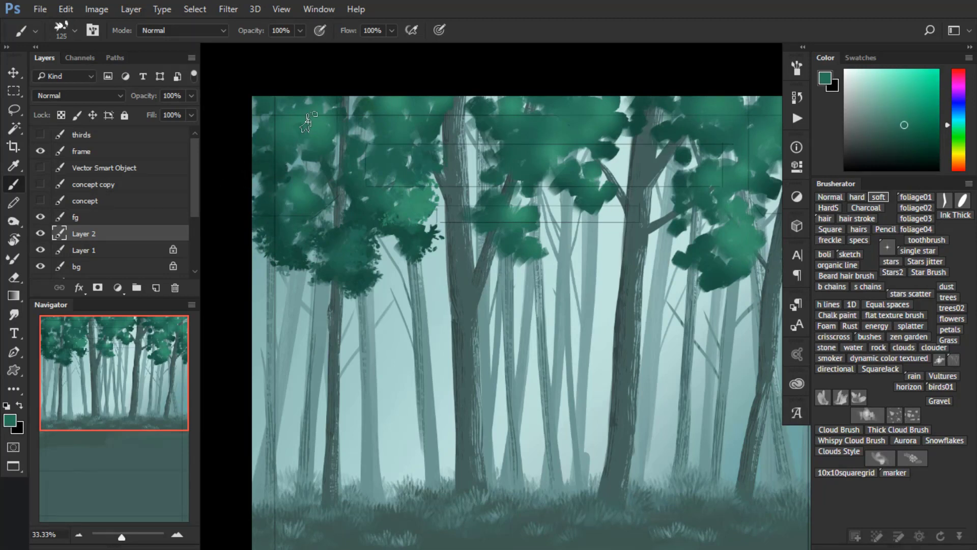
{"action": "left_click", "coordinate": [333, 116], "text": "alt"}
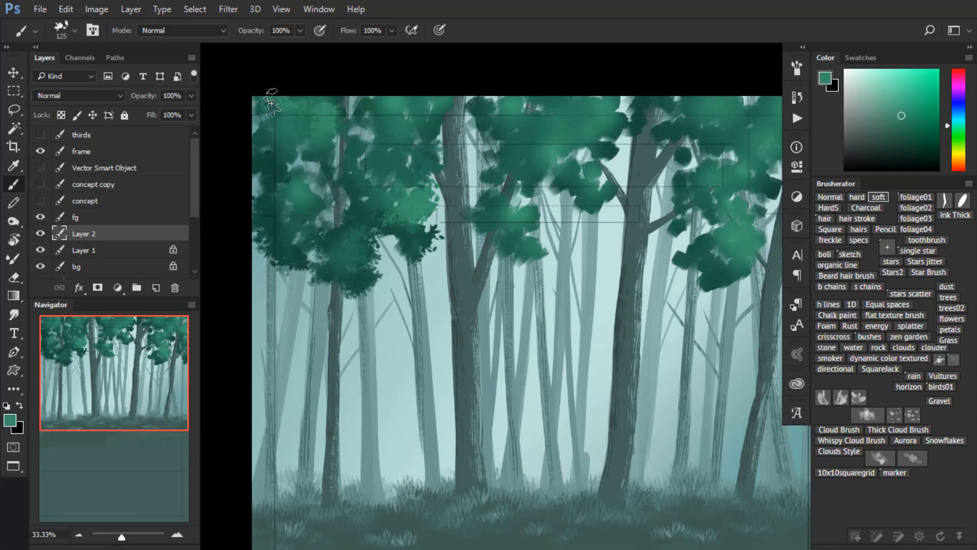
{"action": "mouse_move", "coordinate": [265, 105]}
{"action": "left_mouse_down"}
{"action": "mouse_move", "coordinate": [322, 133]}
{"action": "mouse_move", "coordinate": [381, 110]}
{"action": "mouse_move", "coordinate": [337, 146]}
{"action": "left_mouse_up"}
{"action": "left_click", "coordinate": [375, 101], "text": "alt"}
{"action": "left_click", "coordinate": [294, 183], "text": "alt"}
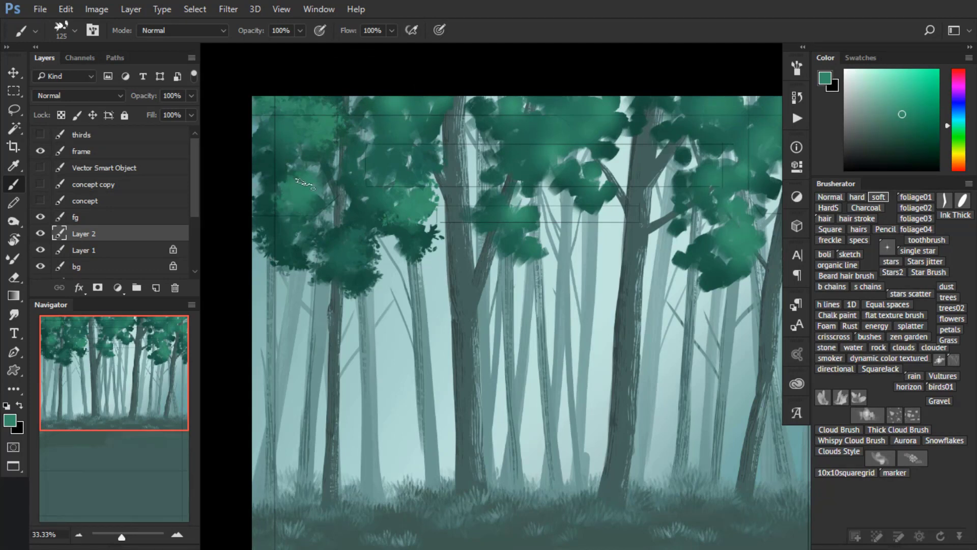
{"action": "left_click", "coordinate": [288, 162], "text": "alt"}
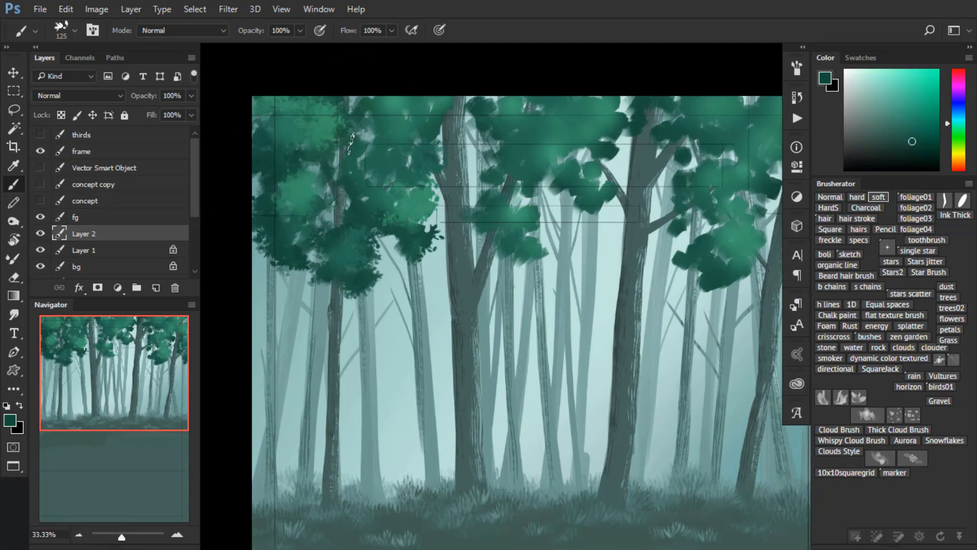
- Paint sampled green leaves over the clumps between the leftmost and forked trunks, varying the brush size between 100 and 150
{"action": "key", "text": "bracketright"}
{"action": "left_click", "coordinate": [389, 121], "text": "alt"}
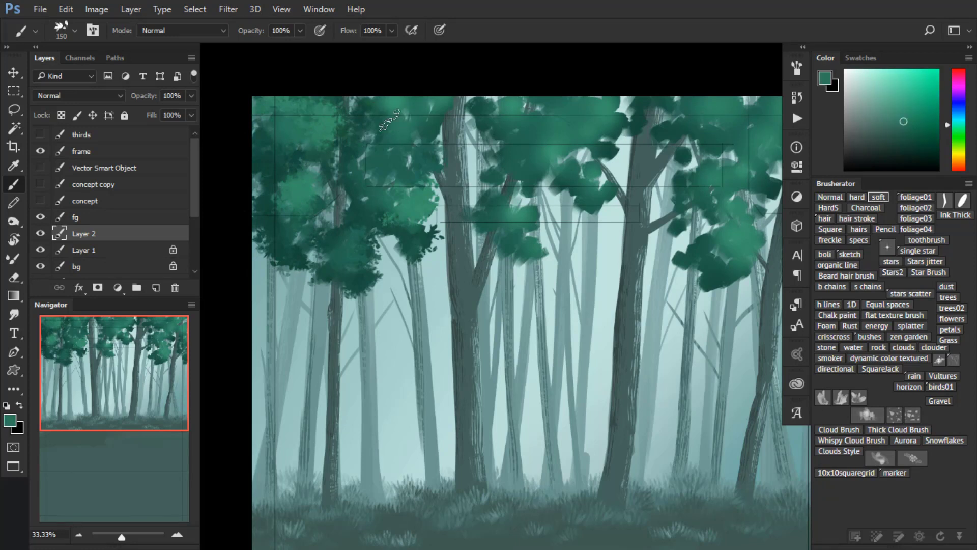
{"action": "left_click", "coordinate": [375, 210], "text": "alt"}
{"action": "left_click", "coordinate": [305, 194], "text": "alt"}
{"action": "left_click", "coordinate": [420, 210], "text": "alt"}
{"action": "left_click_drag", "start_coordinate": [355, 232], "coordinate": [368, 258]}
{"action": "left_click_drag", "start_coordinate": [447, 237], "coordinate": [436, 227]}
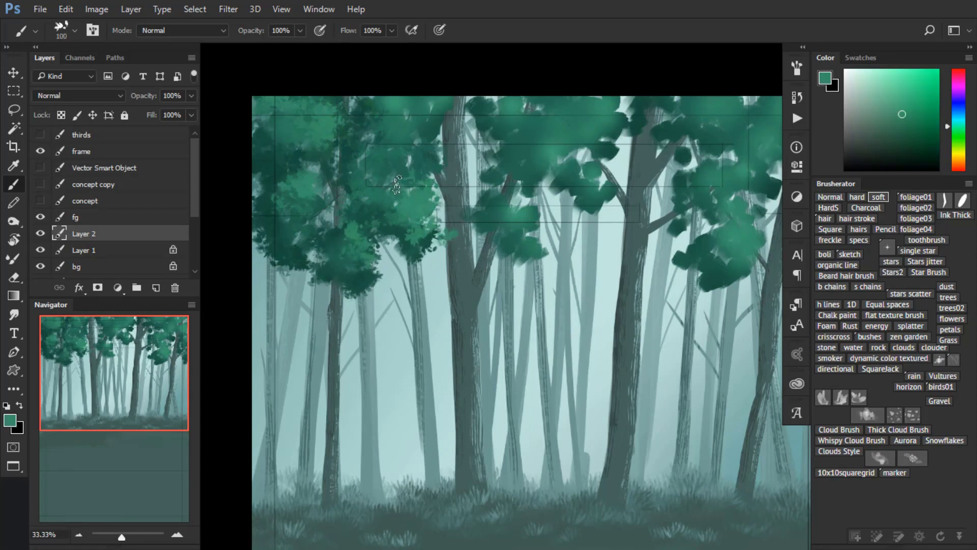
{"action": "left_click", "coordinate": [424, 128], "text": "alt"}
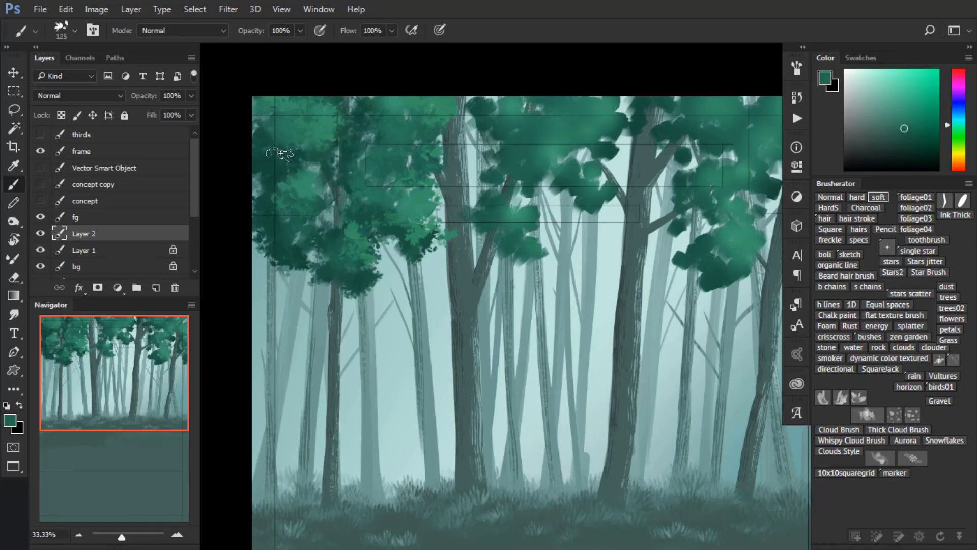
- Hide the frame layer and paint leaves in sampled greens over the foliage around the forked tree's trunk and branches
{"action": "left_click", "coordinate": [41, 167]}
{"action": "left_click", "coordinate": [538, 178], "text": "alt"}
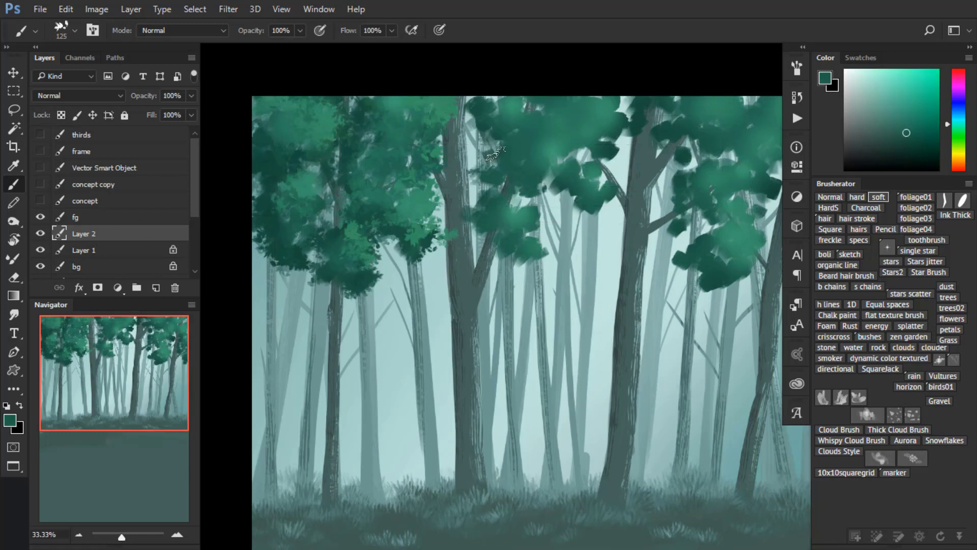
{"action": "left_click_drag", "start_coordinate": [464, 107], "coordinate": [496, 133]}
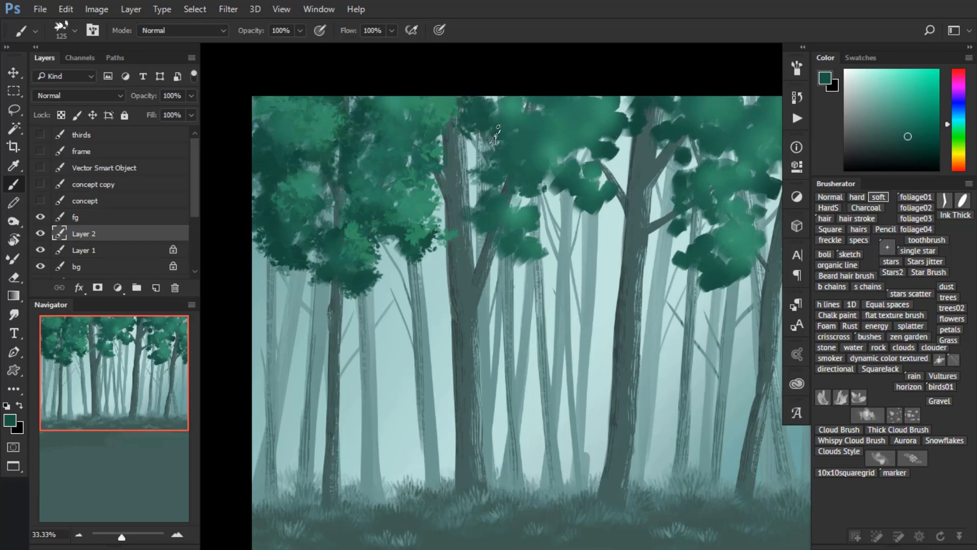
{"action": "left_click", "coordinate": [537, 217], "text": "alt"}
{"action": "mouse_move", "coordinate": [537, 217]}
{"action": "left_mouse_down"}
{"action": "mouse_move", "coordinate": [527, 268]}
{"action": "mouse_move", "coordinate": [513, 272]}
{"action": "mouse_move", "coordinate": [511, 253]}
{"action": "mouse_move", "coordinate": [487, 241]}
{"action": "left_mouse_up"}
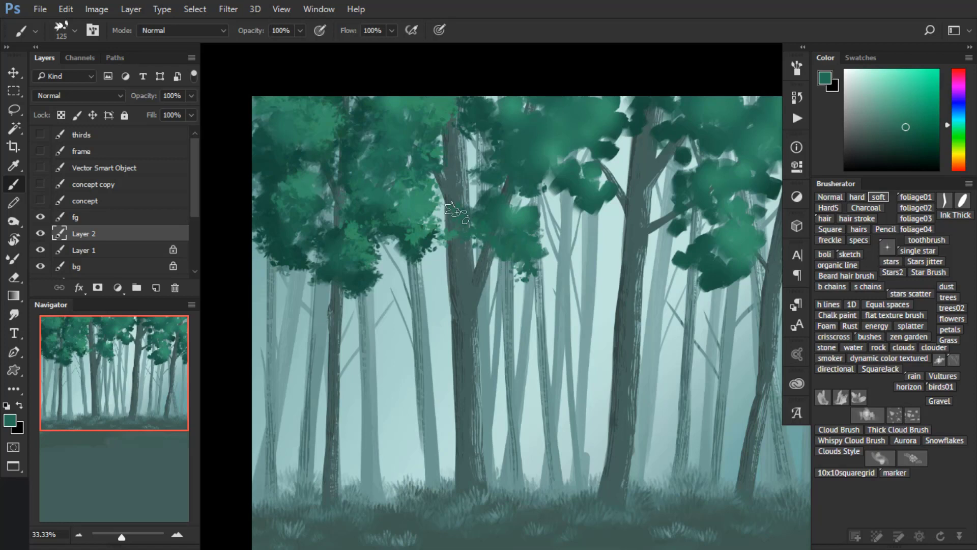
{"action": "left_click", "coordinate": [492, 197], "text": "alt"}
{"action": "mouse_move", "coordinate": [492, 197]}
{"action": "left_mouse_down"}
{"action": "mouse_move", "coordinate": [468, 213]}
{"action": "mouse_move", "coordinate": [432, 207]}
{"action": "mouse_move", "coordinate": [471, 190]}
{"action": "mouse_move", "coordinate": [476, 175]}
{"action": "mouse_move", "coordinate": [436, 167]}
{"action": "mouse_move", "coordinate": [435, 153]}
{"action": "mouse_move", "coordinate": [463, 127]}
{"action": "left_mouse_up"}
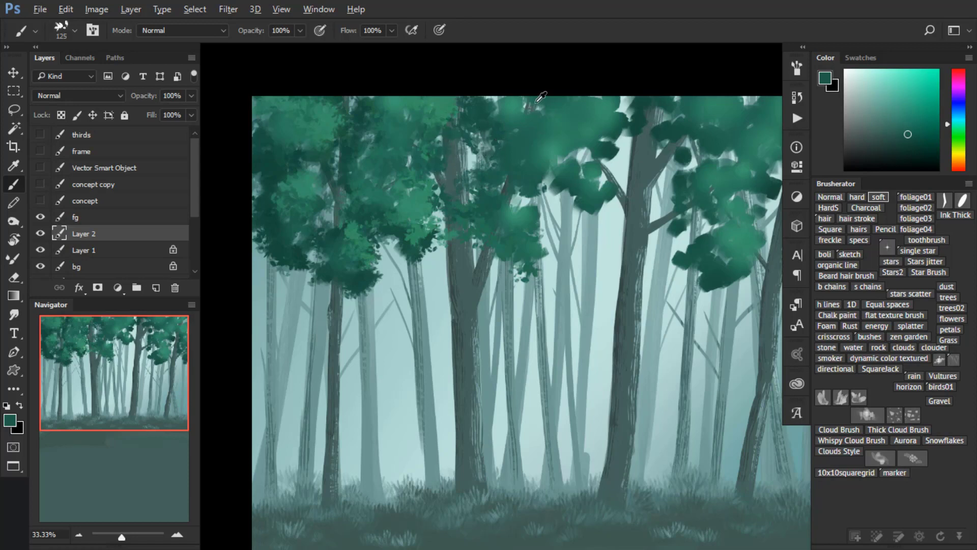
- Paint leaves in sampled dark, mid and light greens over the foliage around the third large trunk and the rightmost trunk
{"action": "left_click", "coordinate": [501, 110], "text": "alt"}
{"action": "mouse_move", "coordinate": [415, 113]}
{"action": "left_mouse_down"}
{"action": "mouse_move", "coordinate": [512, 142]}
{"action": "mouse_move", "coordinate": [505, 120]}
{"action": "mouse_move", "coordinate": [530, 213]}
{"action": "mouse_move", "coordinate": [527, 172]}
{"action": "mouse_move", "coordinate": [591, 110]}
{"action": "mouse_move", "coordinate": [542, 148]}
{"action": "mouse_move", "coordinate": [612, 100]}
{"action": "mouse_move", "coordinate": [572, 112]}
{"action": "mouse_move", "coordinate": [510, 94]}
{"action": "mouse_move", "coordinate": [568, 150]}
{"action": "mouse_move", "coordinate": [497, 283]}
{"action": "mouse_move", "coordinate": [446, 283]}
{"action": "mouse_move", "coordinate": [474, 276]}
{"action": "mouse_move", "coordinate": [468, 220]}
{"action": "mouse_move", "coordinate": [475, 236]}
{"action": "mouse_move", "coordinate": [516, 207]}
{"action": "mouse_move", "coordinate": [503, 207]}
{"action": "mouse_move", "coordinate": [536, 199]}
{"action": "mouse_move", "coordinate": [536, 212]}
{"action": "mouse_move", "coordinate": [569, 223]}
{"action": "mouse_move", "coordinate": [566, 246]}
{"action": "mouse_move", "coordinate": [538, 268]}
{"action": "mouse_move", "coordinate": [552, 276]}
{"action": "mouse_move", "coordinate": [541, 289]}
{"action": "mouse_move", "coordinate": [544, 306]}
{"action": "mouse_move", "coordinate": [576, 306]}
{"action": "mouse_move", "coordinate": [541, 338]}
{"action": "mouse_move", "coordinate": [556, 336]}
{"action": "mouse_move", "coordinate": [569, 361]}
{"action": "mouse_move", "coordinate": [589, 366]}
{"action": "mouse_move", "coordinate": [600, 352]}
{"action": "mouse_move", "coordinate": [670, 337]}
{"action": "mouse_move", "coordinate": [559, 367]}
{"action": "mouse_move", "coordinate": [661, 303]}
{"action": "mouse_move", "coordinate": [695, 350]}
{"action": "left_mouse_up"}
{"action": "left_click", "coordinate": [626, 132], "text": "alt"}
{"action": "left_click", "coordinate": [528, 211], "text": "alt"}
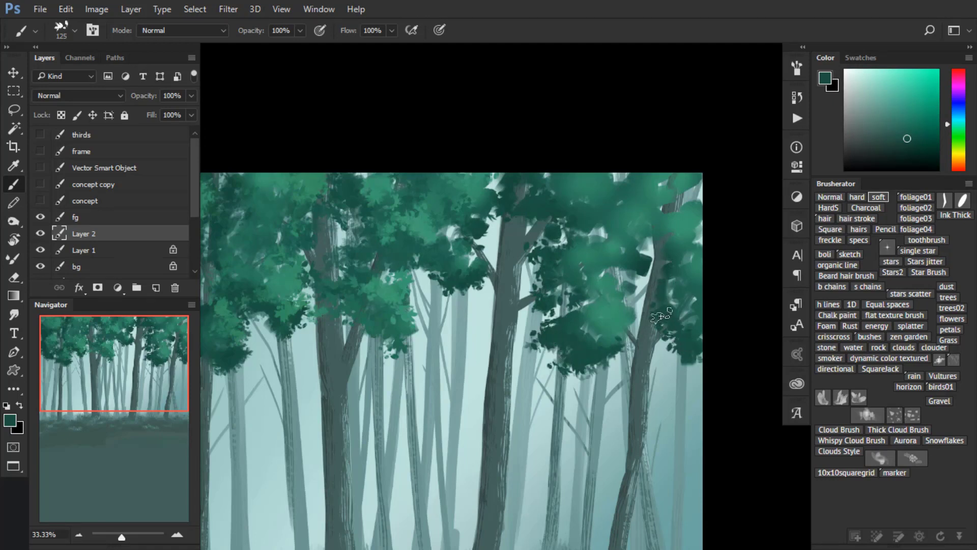
{"action": "left_click_drag", "start_coordinate": [653, 315], "coordinate": [658, 299]}
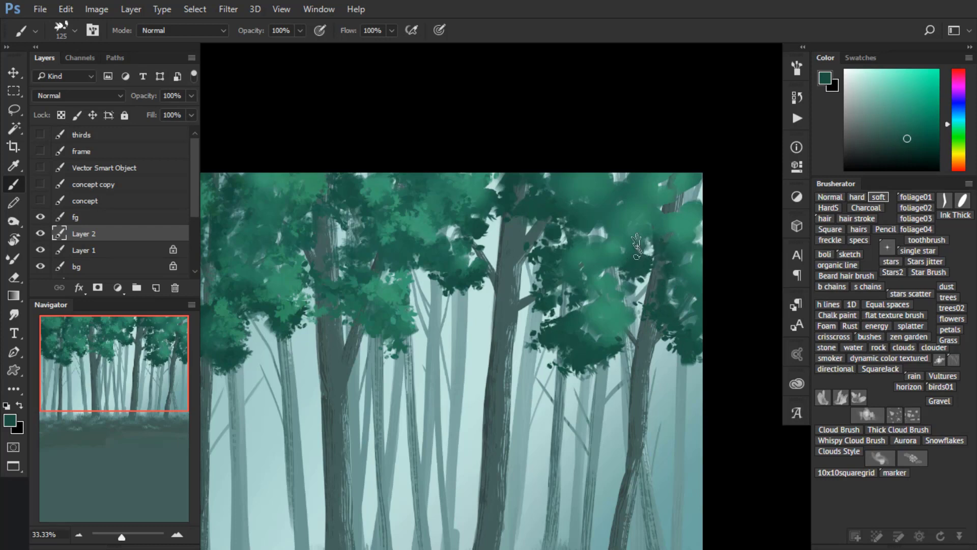
{"action": "left_click", "coordinate": [682, 228], "text": "alt"}
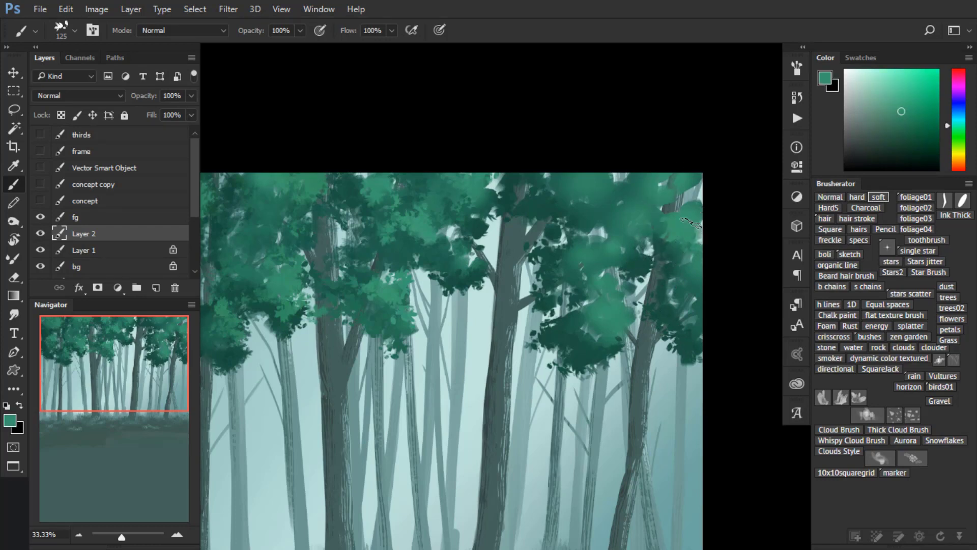
{"action": "left_click", "coordinate": [615, 224], "text": "alt"}
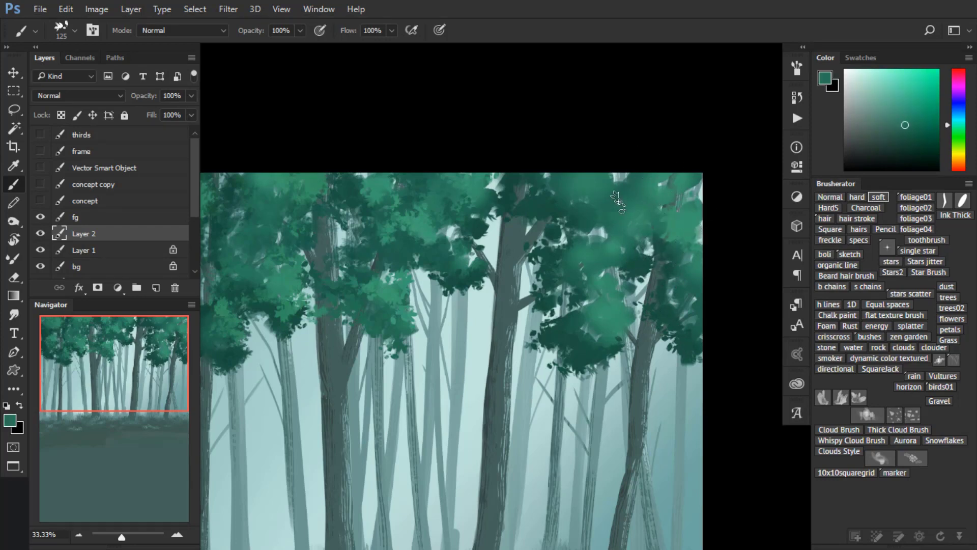
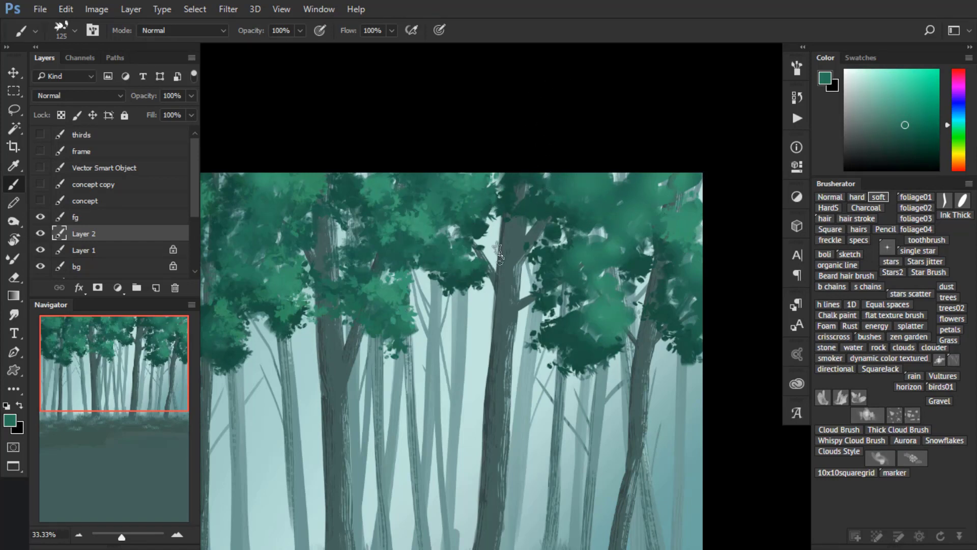
- Texture the foliage clumps between the third large trunk and the rightmost trunk with sampled light and dark green leaves
{"action": "left_click_drag", "start_coordinate": [515, 254], "coordinate": [585, 249]}
{"action": "left_click", "coordinate": [445, 294], "text": "alt"}
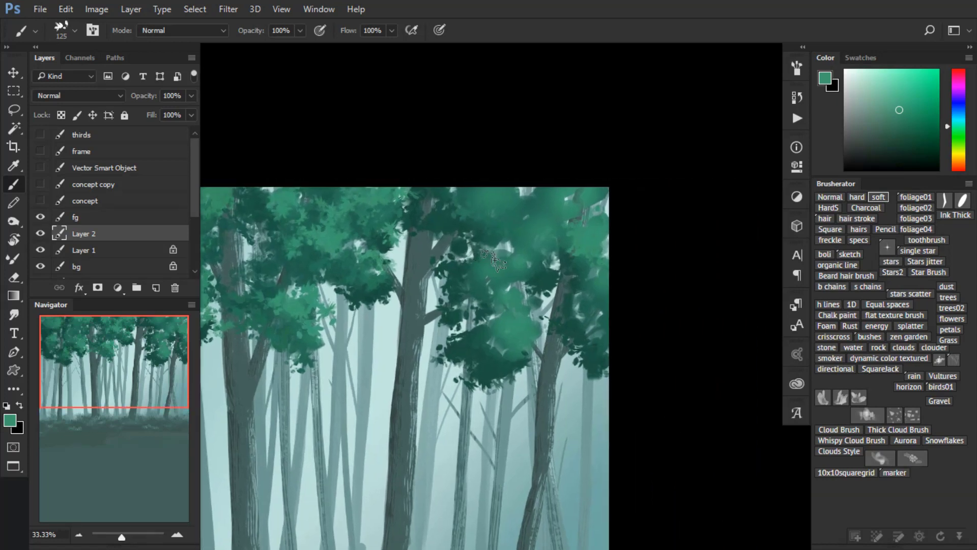
{"action": "mouse_move", "coordinate": [487, 265]}
{"action": "left_mouse_down"}
{"action": "mouse_move", "coordinate": [512, 254]}
{"action": "mouse_move", "coordinate": [484, 270]}
{"action": "left_mouse_up"}
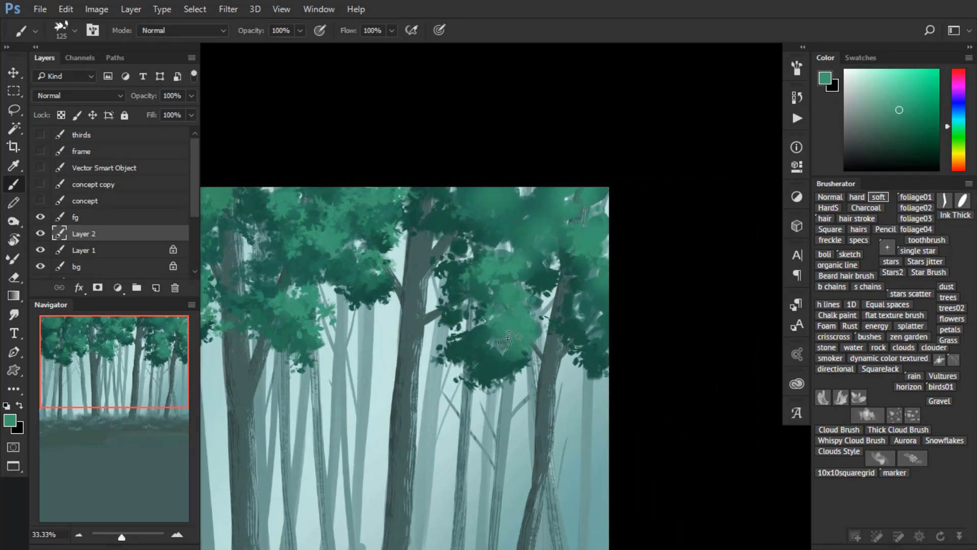
{"action": "left_click", "coordinate": [503, 336], "text": "alt"}
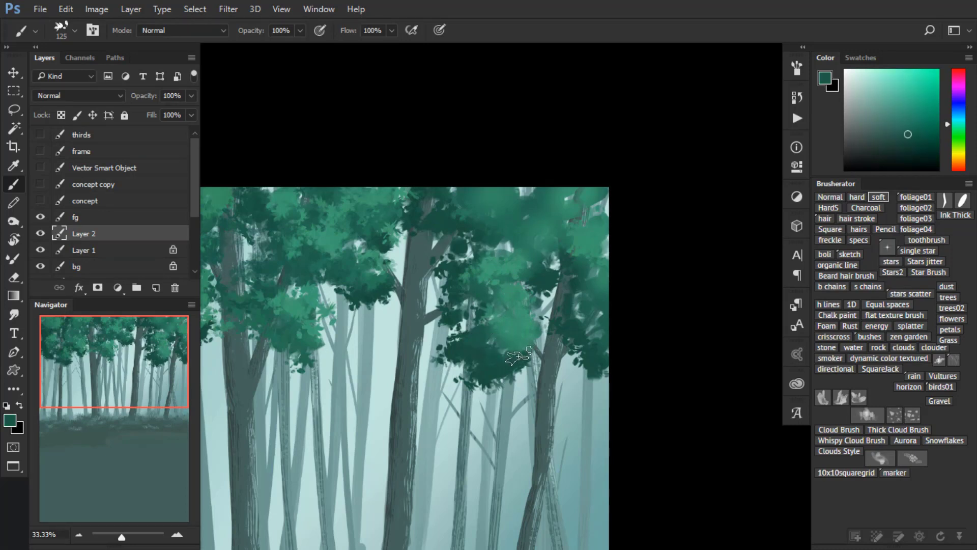
{"action": "left_click", "coordinate": [532, 313], "text": "alt"}
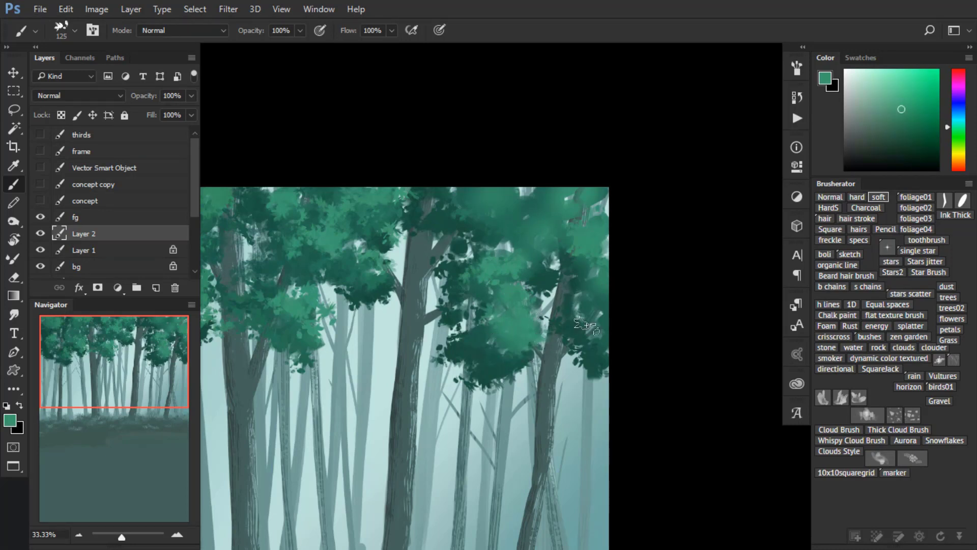
- Cover the remaining smooth foliage up to the canvas's right border with sampled green leaves, enlarging the brush temporarily and returning it to 125
{"action": "left_click", "coordinate": [543, 189], "text": "alt"}
{"action": "mouse_move", "coordinate": [524, 193]}
{"action": "left_mouse_down"}
{"action": "mouse_move", "coordinate": [553, 226]}
{"action": "mouse_move", "coordinate": [519, 267]}
{"action": "left_mouse_up"}
{"action": "left_click", "coordinate": [545, 239], "text": "alt"}
{"action": "key", "text": "bracketright"}
{"action": "key", "text": "bracketright"}
{"action": "left_click_drag", "start_coordinate": [552, 222], "coordinate": [483, 201]}
{"action": "mouse_move", "coordinate": [600, 244]}
{"action": "left_mouse_down"}
{"action": "mouse_move", "coordinate": [537, 341]}
{"action": "mouse_move", "coordinate": [560, 373]}
{"action": "left_mouse_up"}
{"action": "key", "text": "bracketleft"}
{"action": "key", "text": "bracketleft"}
{"action": "left_click", "coordinate": [529, 329], "text": "alt"}
{"action": "left_click", "coordinate": [596, 354], "text": "alt"}
{"action": "left_click_drag", "start_coordinate": [585, 377], "coordinate": [578, 360]}
{"action": "scroll", "coordinate": [588, 325], "scroll_direction": "down", "scroll_amount": 2}
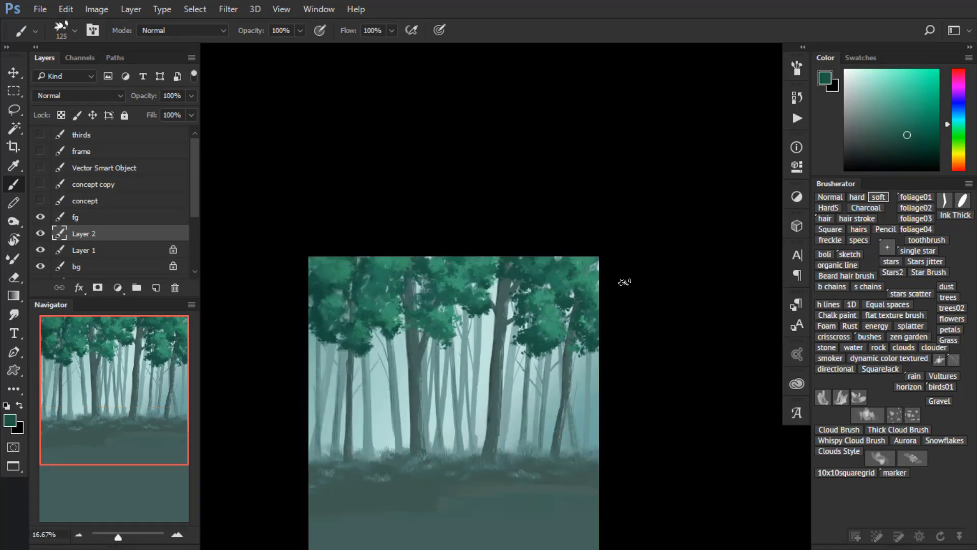
{"action": "scroll", "coordinate": [575, 278], "scroll_direction": "up", "scroll_amount": 1}
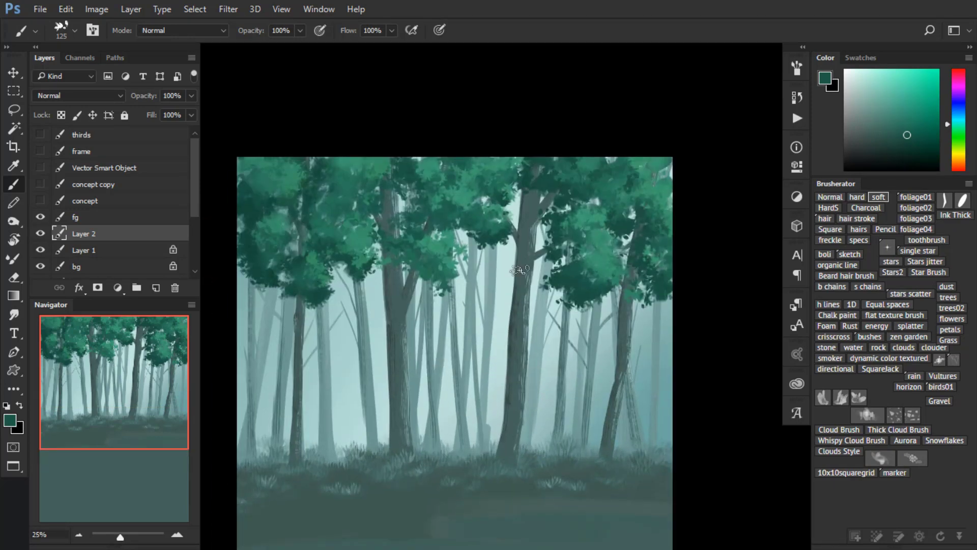
- Check the canopy with Layer 2 hidden and shown, and rename that layer as leaves
{"action": "left_click", "coordinate": [41, 233]}
{"action": "left_click", "coordinate": [40, 233]}
{"action": "left_click_drag", "start_coordinate": [528, 217], "coordinate": [565, 183]}
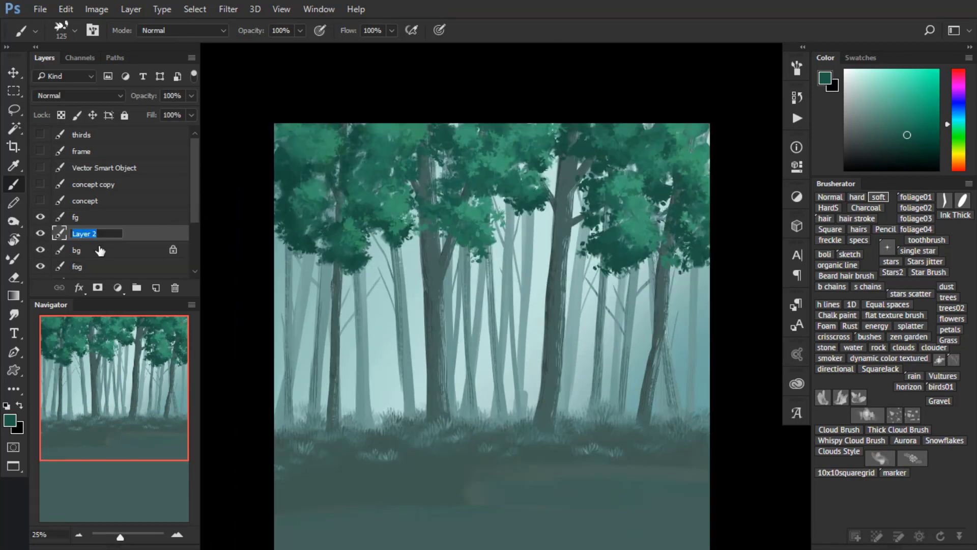
{"action": "type", "text": "leaves"}
{"action": "key", "text": "Return"}
- Duplicate the bg layer of trunks and ground, and place the copy directly beneath the original
{"action": "left_click", "coordinate": [41, 250]}
{"action": "left_click", "coordinate": [40, 250]}
{"action": "scroll", "coordinate": [155, 227], "scroll_direction": "down", "scroll_amount": 3}
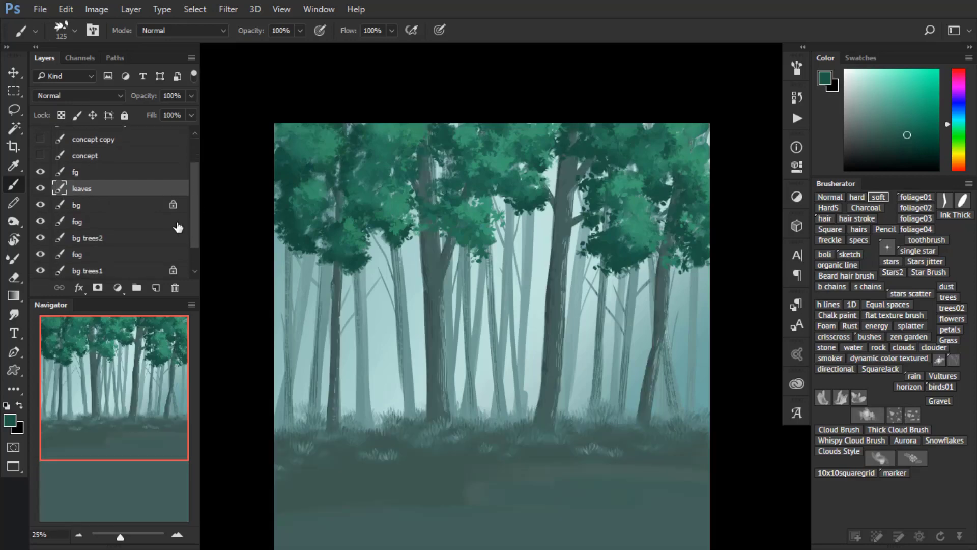
{"action": "left_click", "coordinate": [41, 205]}
{"action": "left_click", "coordinate": [40, 205]}
{"action": "left_click", "coordinate": [40, 205]}
{"action": "left_click", "coordinate": [40, 205]}
{"action": "left_click", "coordinate": [117, 205]}
{"action": "key", "text": "ctrl+j"}
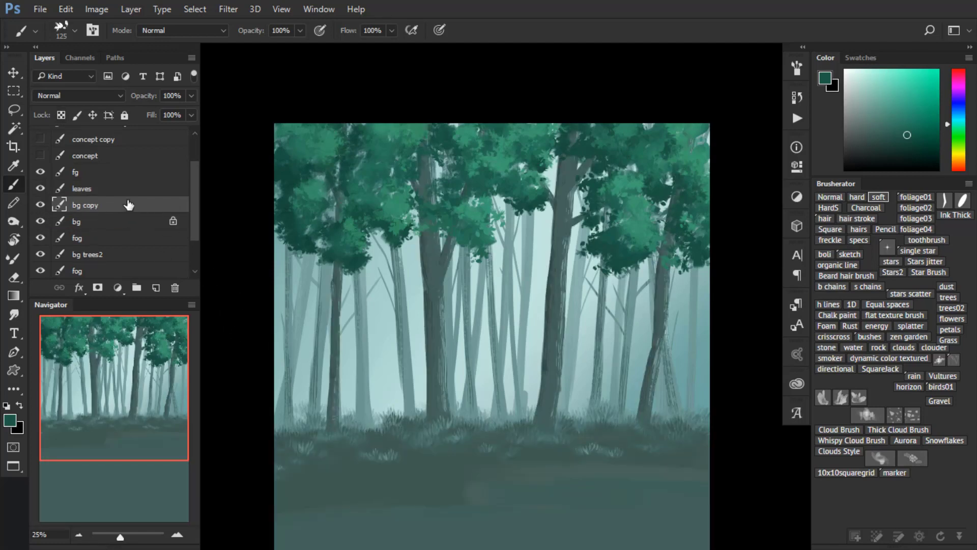
{"action": "left_click_drag", "start_coordinate": [128, 206], "coordinate": [129, 232]}
- Mirror the bg copy layer horizontally and scale it to 90.72%, starting to offset its trunks from the originals
{"action": "key", "text": "ctrl+t"}
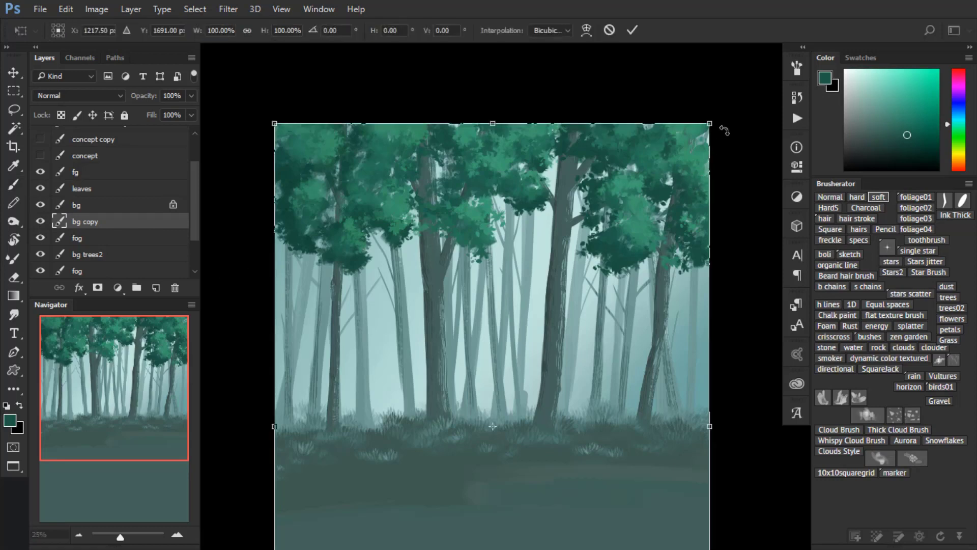
{"action": "left_click_drag", "start_coordinate": [710, 125], "coordinate": [690, 153]}
{"action": "key", "text": "ctrl+shift+h"}
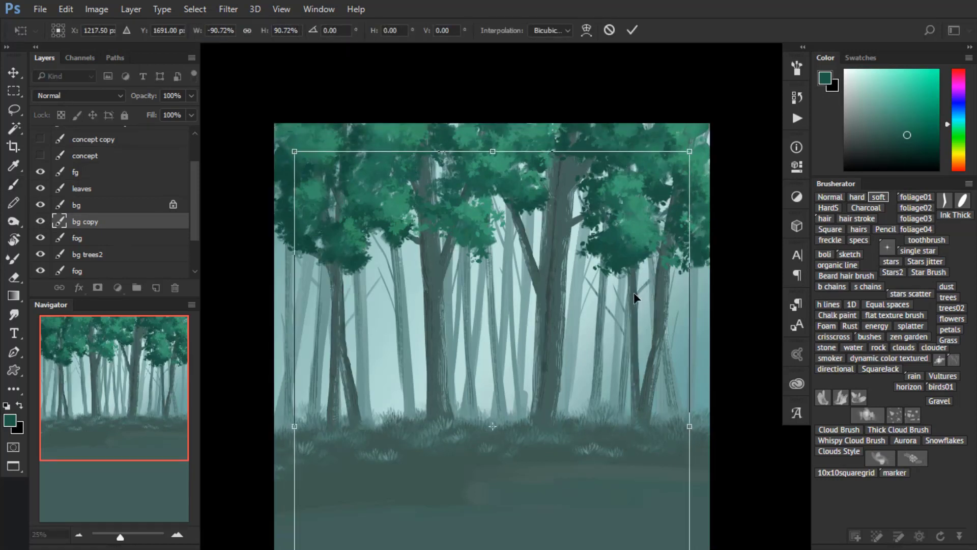
{"action": "left_click_drag", "start_coordinate": [632, 294], "coordinate": [600, 293]}
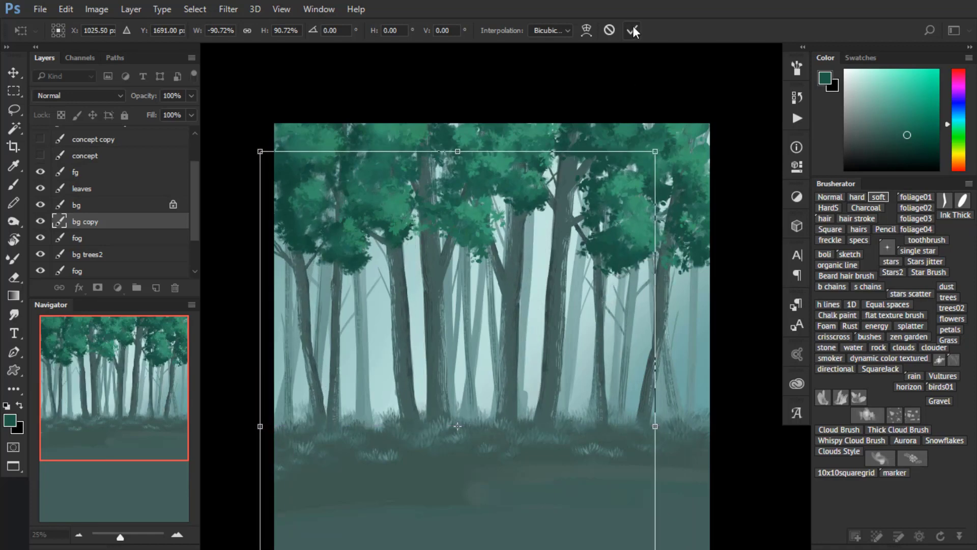
- Reposition the mirrored bg copy and stretch its height so it reaches the canvas's upper edge, and apply the transform
{"action": "left_click_drag", "start_coordinate": [630, 227], "coordinate": [679, 221]}
{"action": "left_click_drag", "start_coordinate": [527, 151], "coordinate": [526, 116]}
{"action": "left_click_drag", "start_coordinate": [548, 319], "coordinate": [550, 340]}
{"action": "left_click_drag", "start_coordinate": [499, 135], "coordinate": [499, 118]}
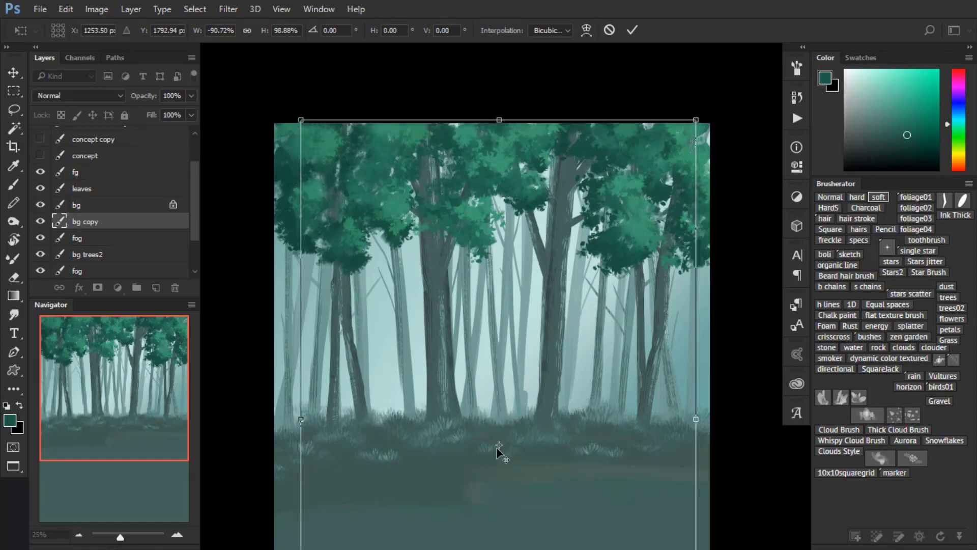
{"action": "left_click_drag", "start_coordinate": [529, 351], "coordinate": [535, 331]}
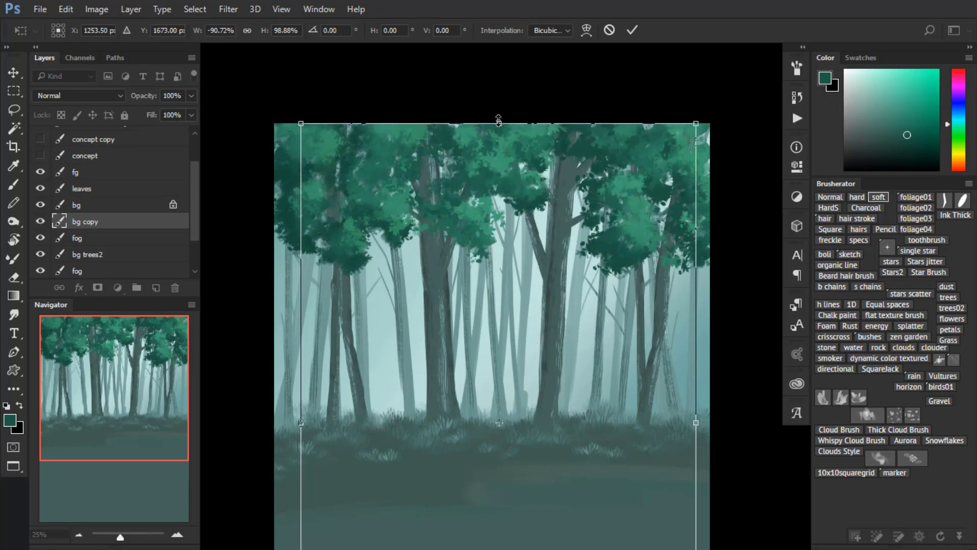
{"action": "left_click", "coordinate": [499, 119]}
{"action": "left_click", "coordinate": [632, 30]}
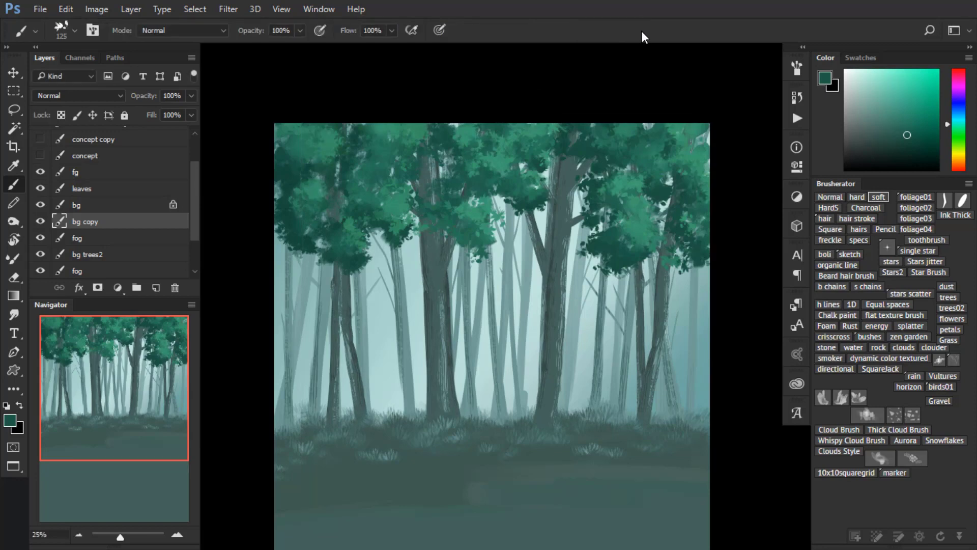
{"action": "key", "text": "m"}
{"action": "left_click_drag", "start_coordinate": [396, 206], "coordinate": [476, 309]}
{"action": "key", "text": "ctrl+d"}
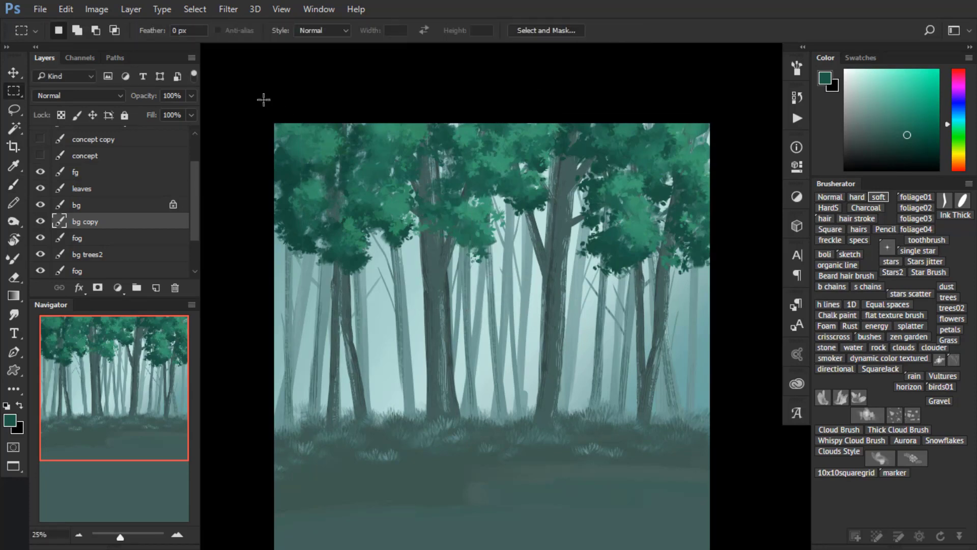
{"action": "left_click_drag", "start_coordinate": [263, 97], "coordinate": [394, 391]}
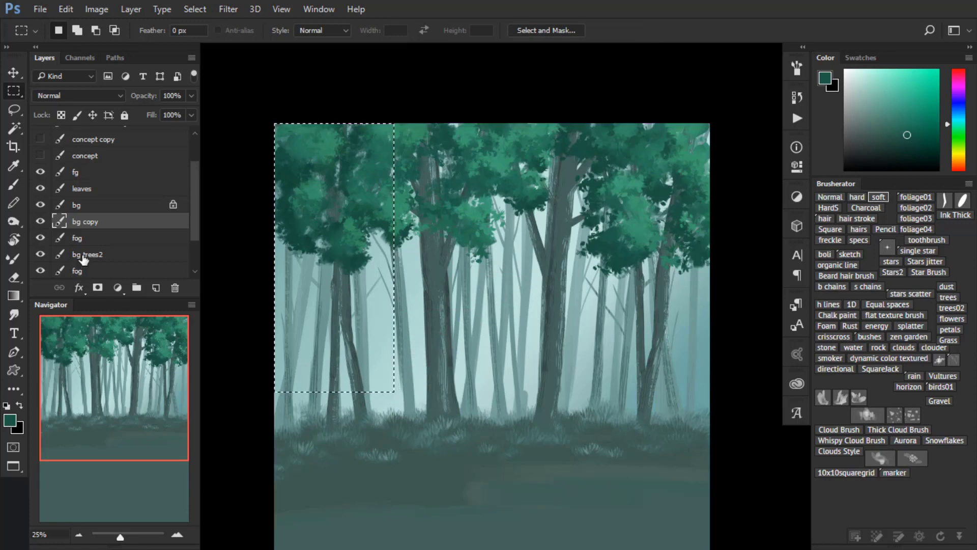
{"action": "key", "text": "ctrl+d"}
{"action": "left_click", "coordinate": [41, 222]}
{"action": "left_click", "coordinate": [41, 222]}
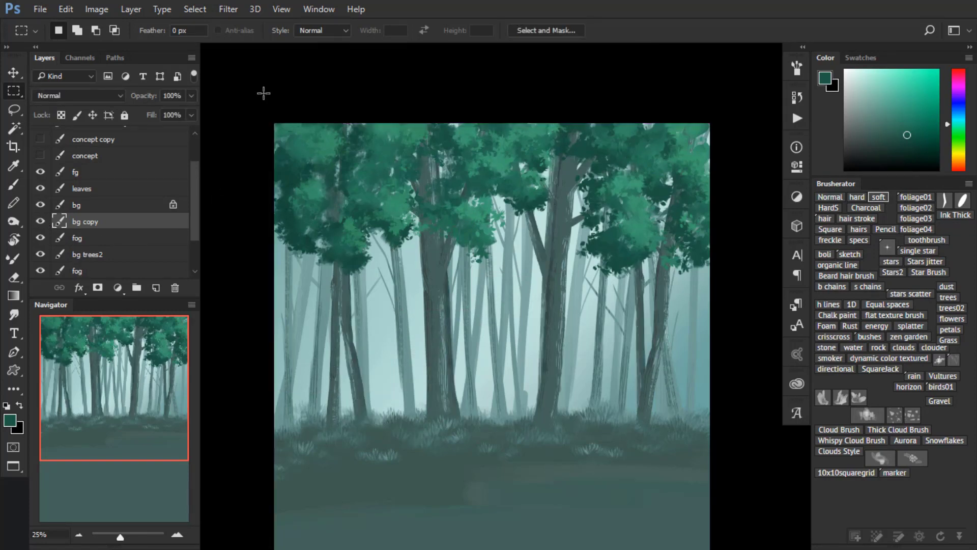
{"action": "left_click_drag", "start_coordinate": [257, 88], "coordinate": [400, 470]}
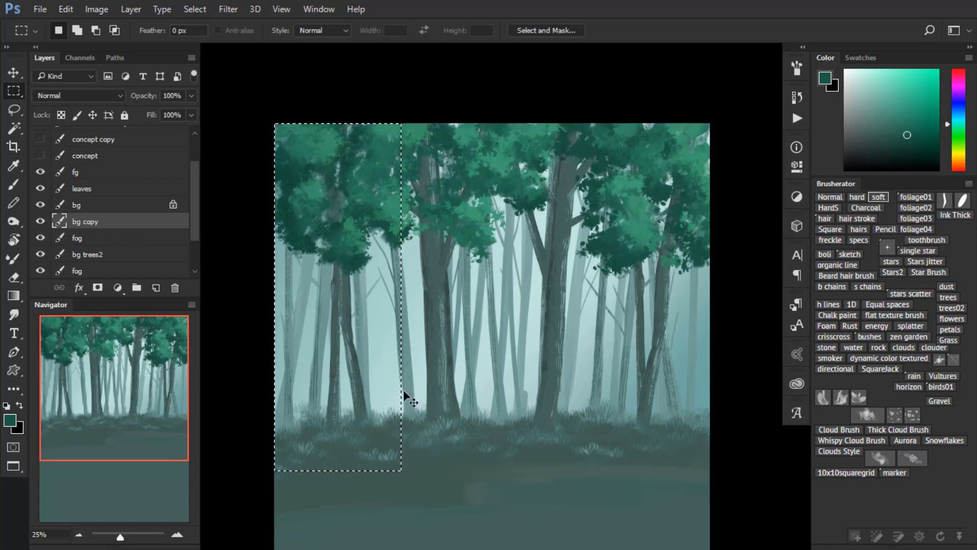
{"action": "left_click_drag", "start_coordinate": [257, 418], "coordinate": [312, 521]}
{"action": "key", "text": "ctrl+d"}
- Cut the three leftmost mirrored trunks from bg copy onto separate layers, one trunk at a time from left to right
{"action": "left_click_drag", "start_coordinate": [273, 123], "coordinate": [393, 523]}
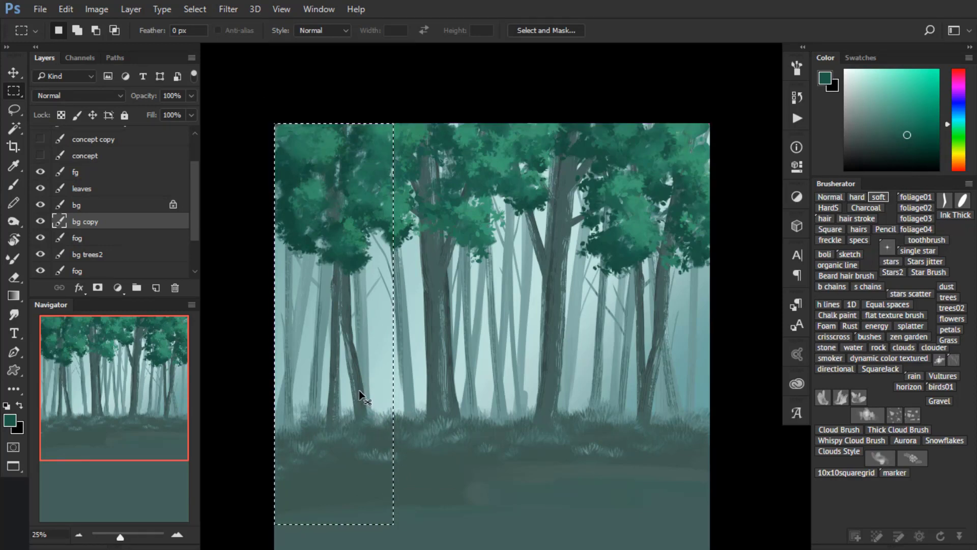
{"action": "key", "text": "ctrl+j"}
{"action": "left_click", "coordinate": [102, 239]}
{"action": "left_click_drag", "start_coordinate": [275, 123], "coordinate": [498, 496]}
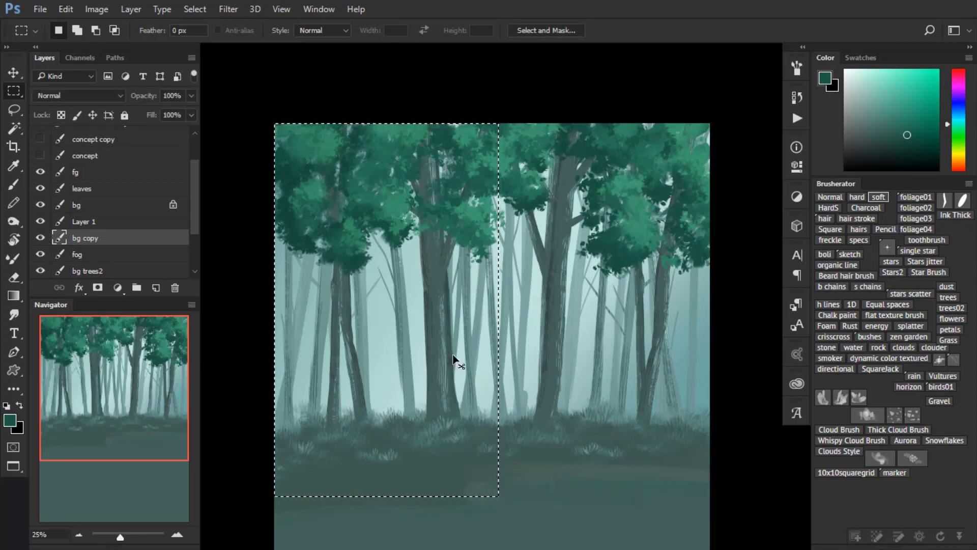
{"action": "key", "text": "ctrl+j"}
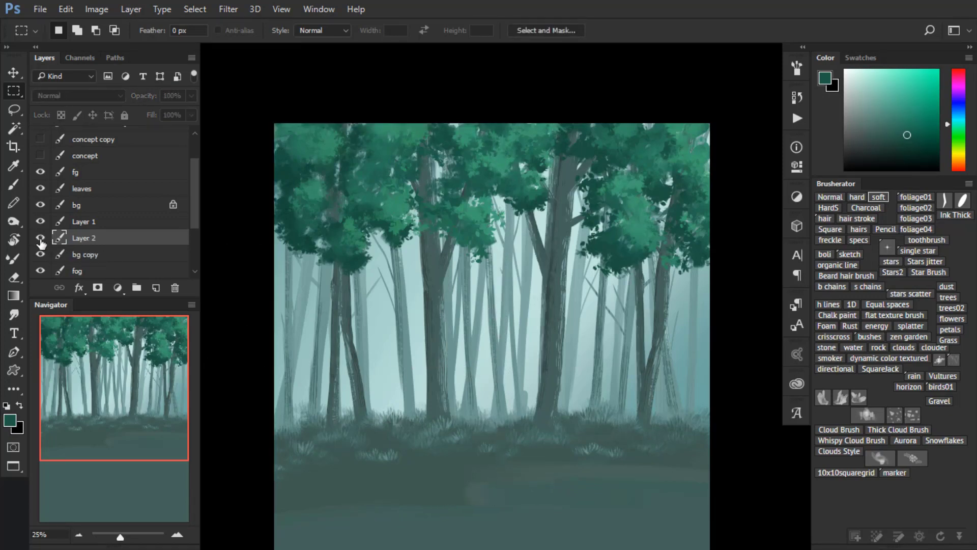
{"action": "left_click", "coordinate": [94, 255]}
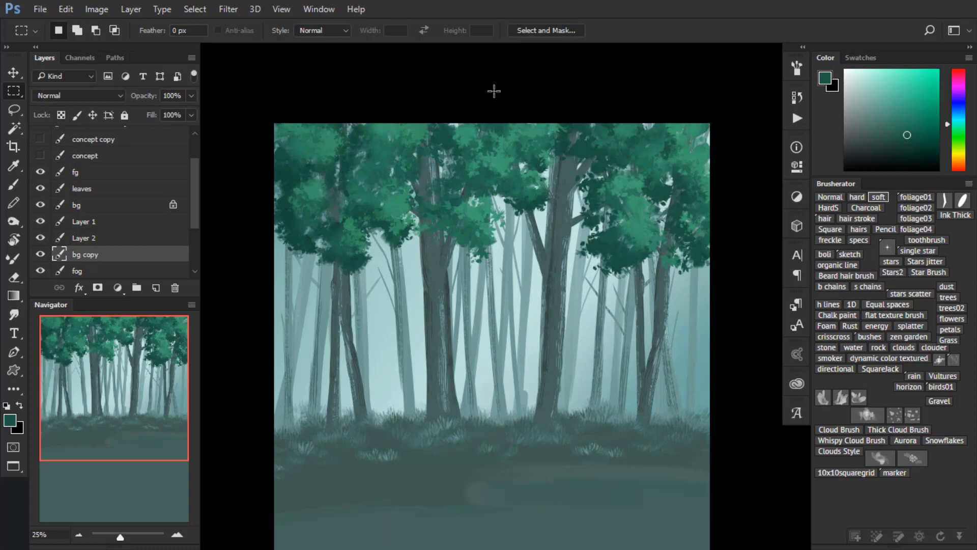
{"action": "left_click_drag", "start_coordinate": [374, 93], "coordinate": [617, 504]}
{"action": "key", "text": "ctrl+j"}
- Move the remaining mirrored trunk on bg copy into the gap just left of the forked tree
{"action": "left_click", "coordinate": [107, 271]}
{"action": "left_click_drag", "start_coordinate": [722, 150], "coordinate": [457, 517]}
{"action": "key", "text": "ctrl+d"}
{"action": "left_click_drag", "start_coordinate": [316, 375], "coordinate": [319, 336]}
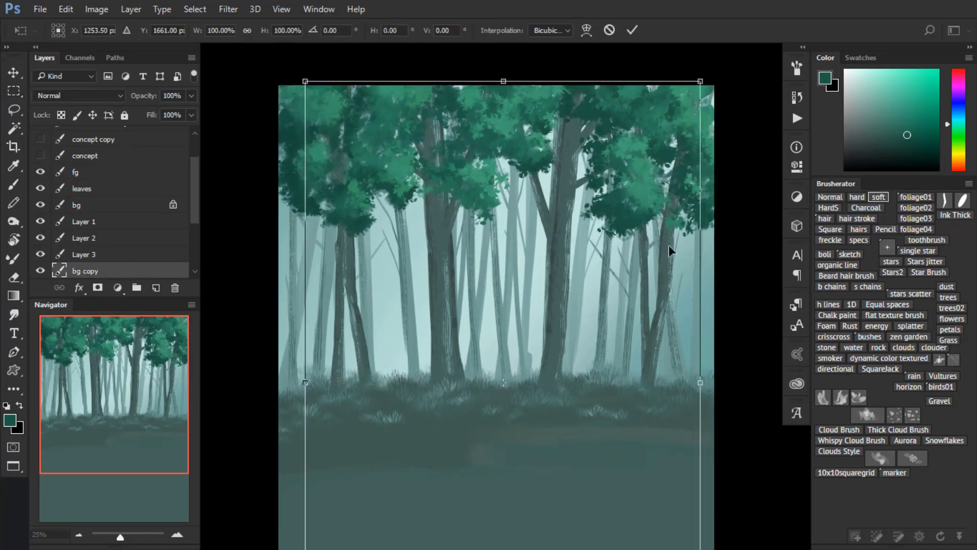
{"action": "left_click_drag", "start_coordinate": [670, 255], "coordinate": [438, 308]}
{"action": "left_click", "coordinate": [632, 30]}
- Move the mirrored trunk on Layer 3 right to X 1686 px, just left of the rightmost tree
{"action": "left_click", "coordinate": [117, 254]}
{"action": "key", "text": "ctrl+t"}
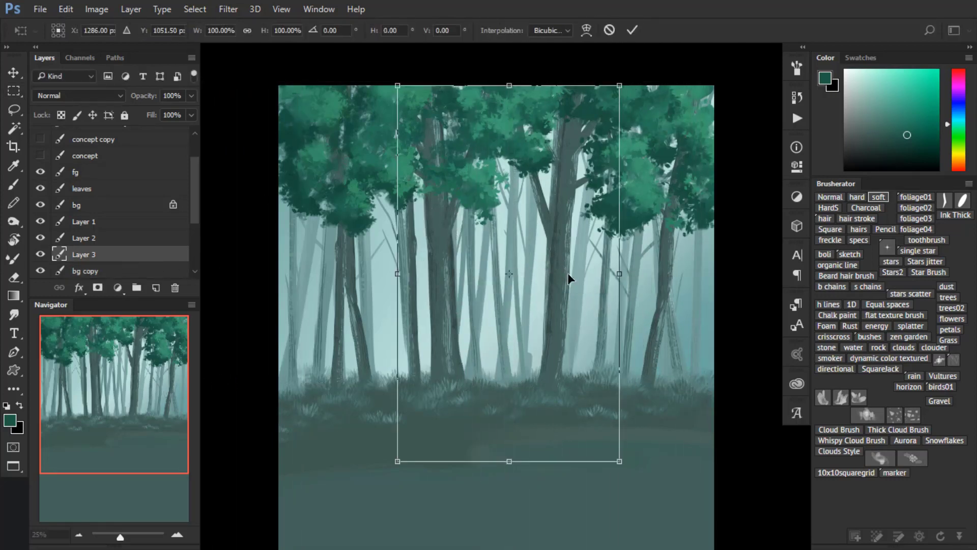
{"action": "left_click_drag", "start_coordinate": [570, 275], "coordinate": [626, 284]}
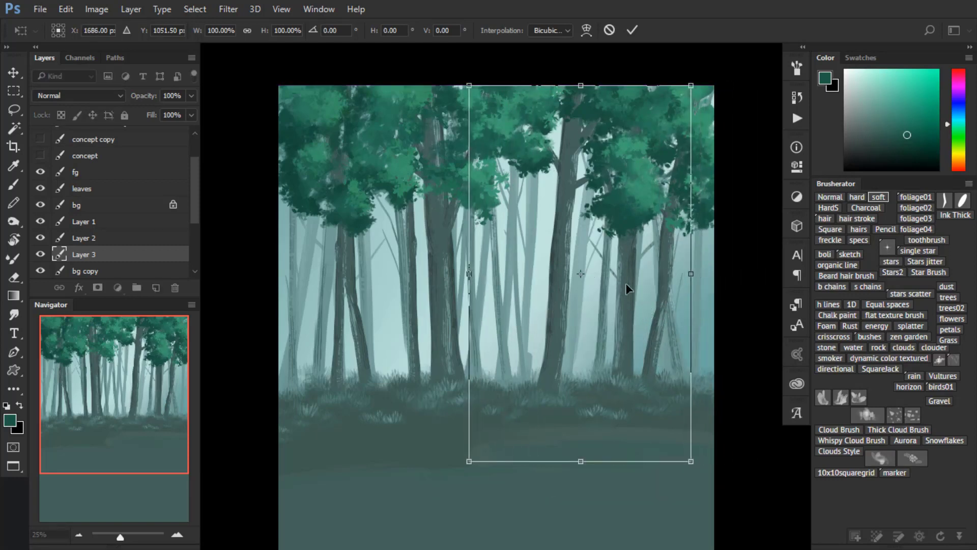
{"action": "left_click", "coordinate": [632, 29]}
- Move the mirrored trunk on Layer 2 right to X 1242 px, between the forked tree and the third large trunk
{"action": "left_click", "coordinate": [102, 237]}
{"action": "key", "text": "ctrl+t"}
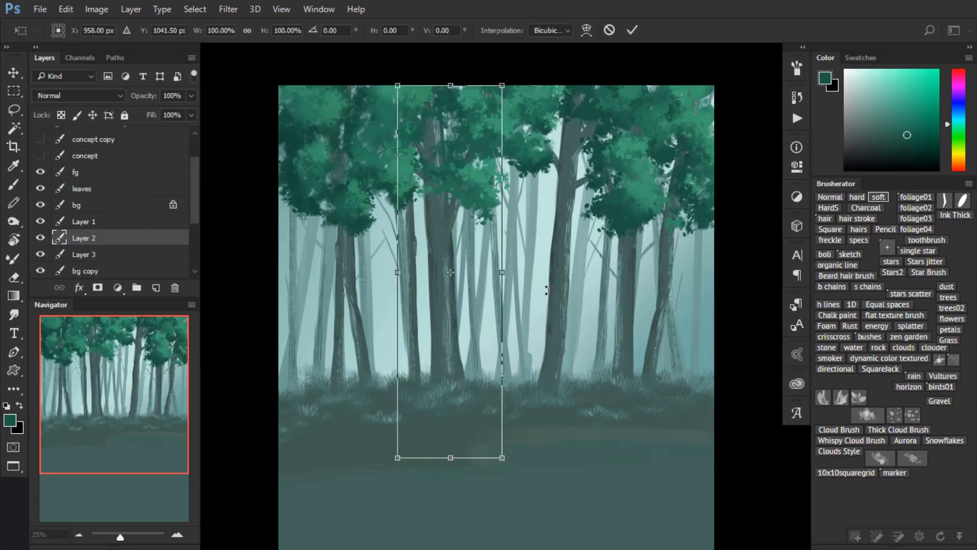
{"action": "left_click_drag", "start_coordinate": [471, 303], "coordinate": [520, 300]}
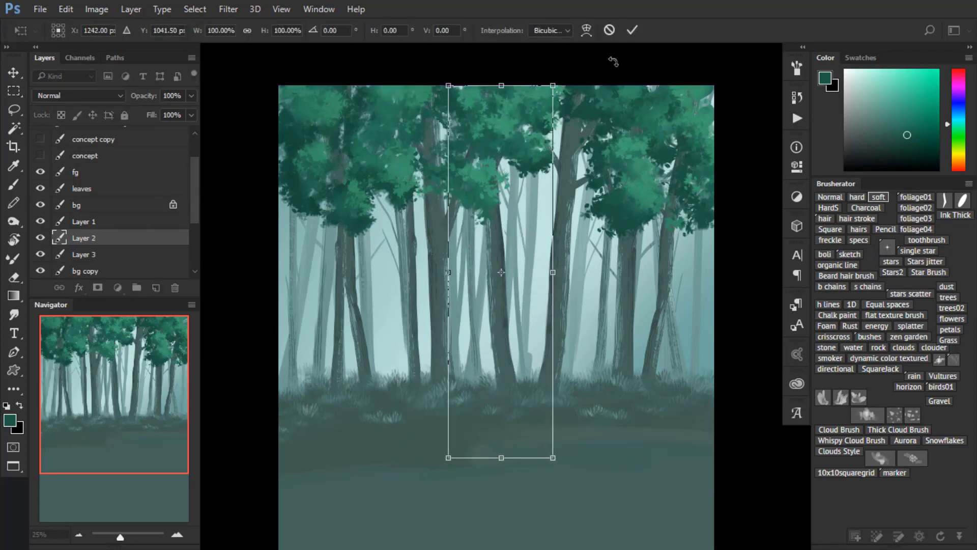
{"action": "left_click", "coordinate": [632, 29]}
- Move the mirrored trunk on Layer 1 to just right of the forked tree
{"action": "left_click", "coordinate": [123, 221]}
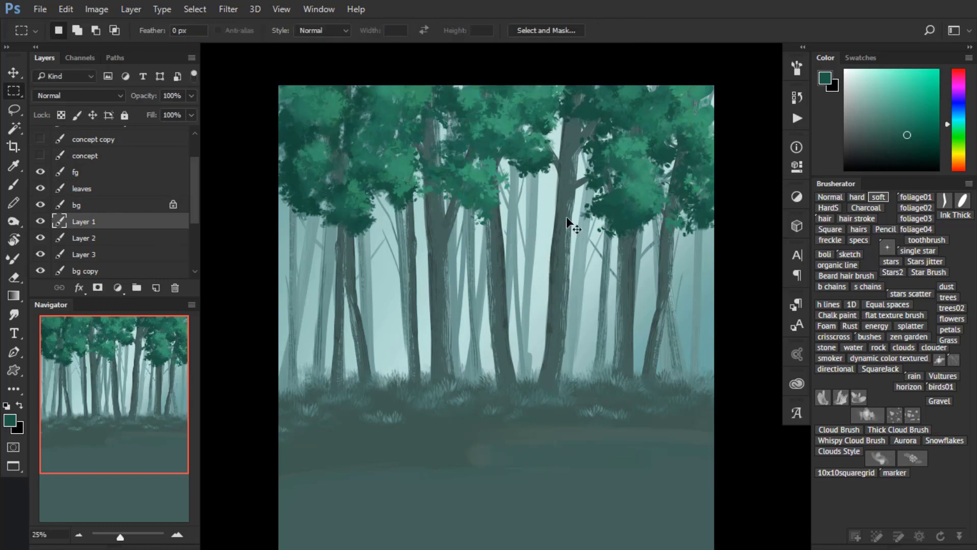
{"action": "key", "text": "ctrl+t"}
{"action": "left_click_drag", "start_coordinate": [369, 325], "coordinate": [491, 308]}
{"action": "left_click", "coordinate": [632, 30]}
- Move the mirrored trunk on Layer 2 to the left of the leftmost tree, and select Layer 1
{"action": "left_click", "coordinate": [128, 238]}
{"action": "key", "text": "ctrl+t"}
{"action": "left_click_drag", "start_coordinate": [506, 272], "coordinate": [320, 294]}
{"action": "left_click", "coordinate": [130, 227]}
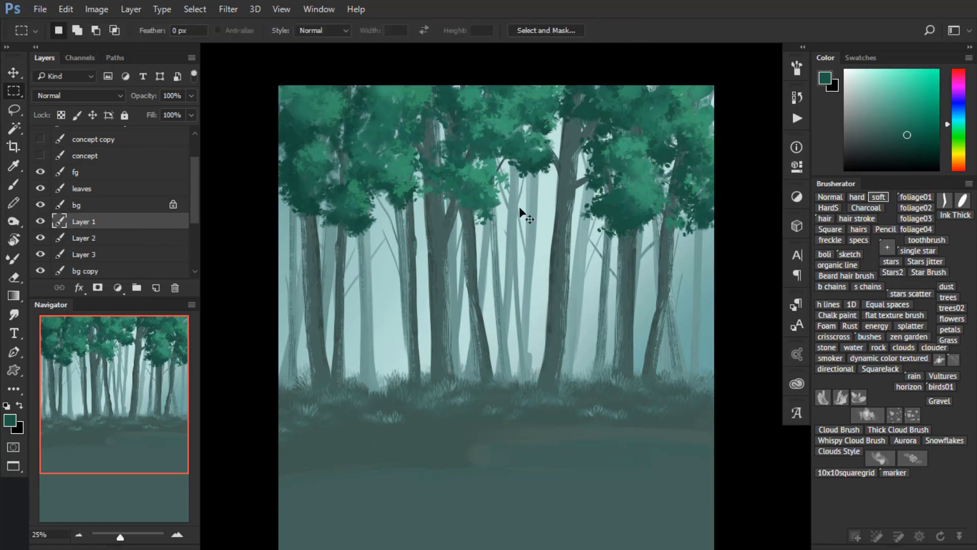
- Flip the trunk on Layer 1 horizontally and place it at X 1230.5 px, between the forked tree and the next large trunk
{"action": "key", "text": "ctrl+t"}
{"action": "mouse_move", "coordinate": [482, 318]}
{"action": "left_mouse_down"}
{"action": "mouse_move", "coordinate": [517, 321]}
{"action": "mouse_move", "coordinate": [498, 326]}
{"action": "left_mouse_up"}
{"action": "key", "text": "ctrl+shift+h"}
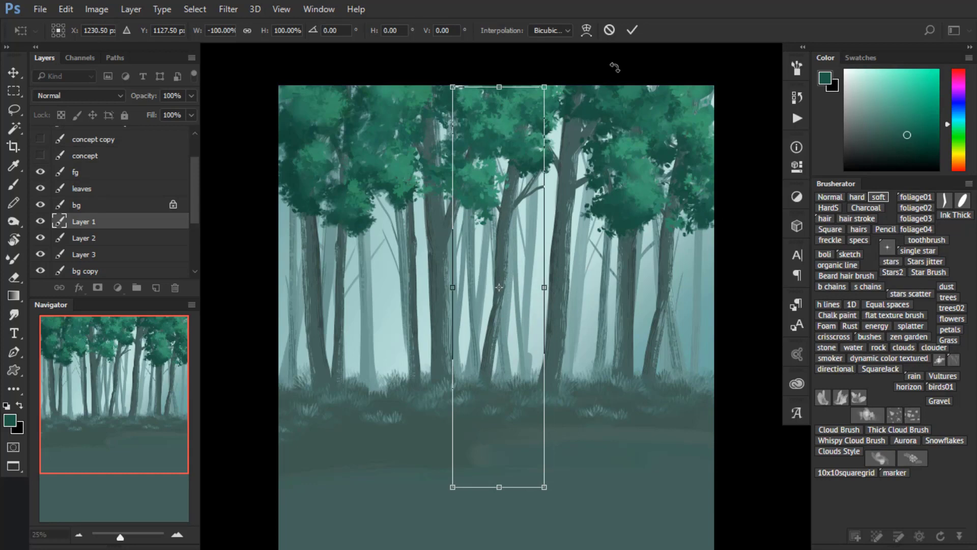
{"action": "key", "text": "Return"}
{"action": "key", "text": "m"}
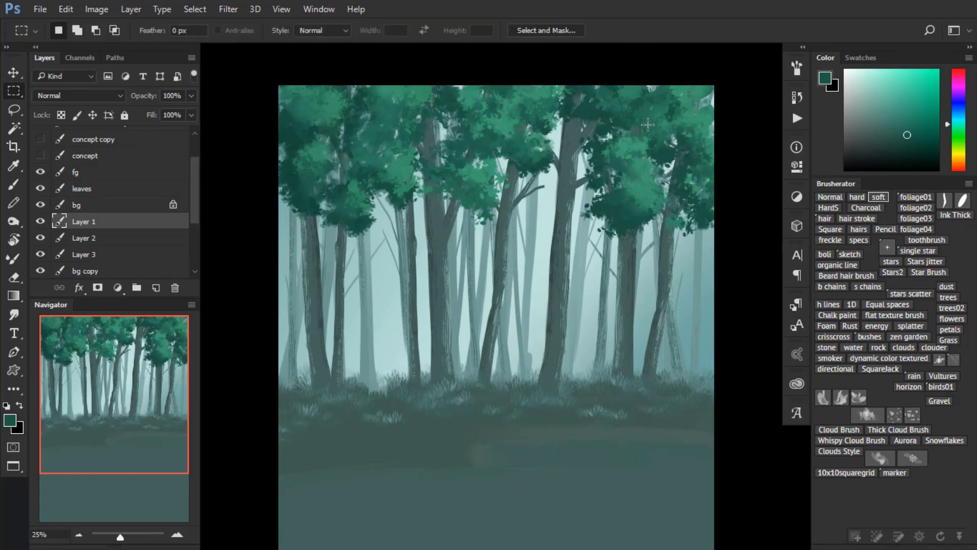
- Merge Layer 1, Layer 2, Layer 3 and bg copy into one layer and name it bg 2
{"action": "left_click", "coordinate": [42, 272]}
{"action": "left_click", "coordinate": [41, 272]}
{"action": "left_click", "coordinate": [40, 205]}
{"action": "left_click", "coordinate": [41, 205]}
{"action": "left_click", "coordinate": [41, 205]}
{"action": "left_click", "coordinate": [40, 206]}
{"action": "left_click", "coordinate": [124, 271], "text": "shift"}
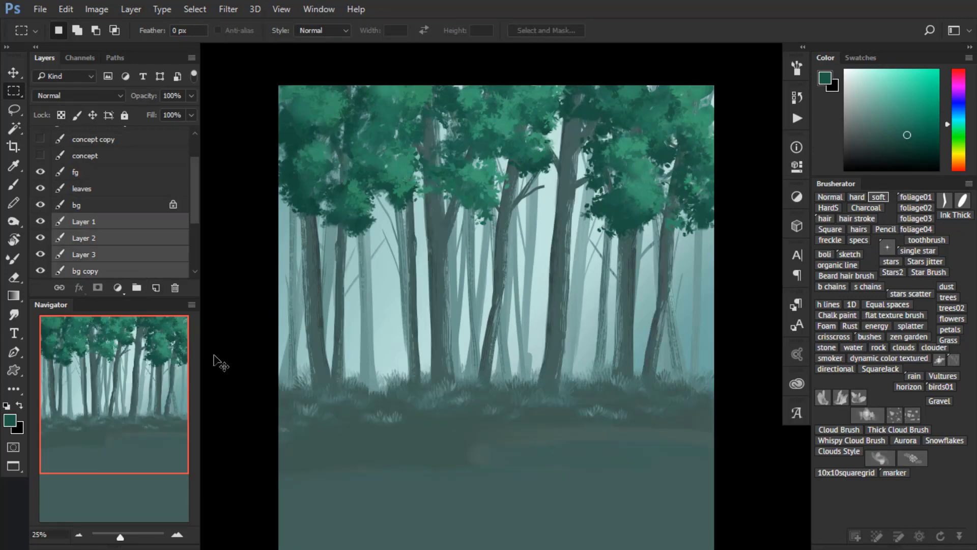
{"action": "key", "text": "ctrl+e"}
{"action": "double_click", "coordinate": [84, 223]}
{"action": "type", "text": "bg 2"}
{"action": "key", "text": "Return"}
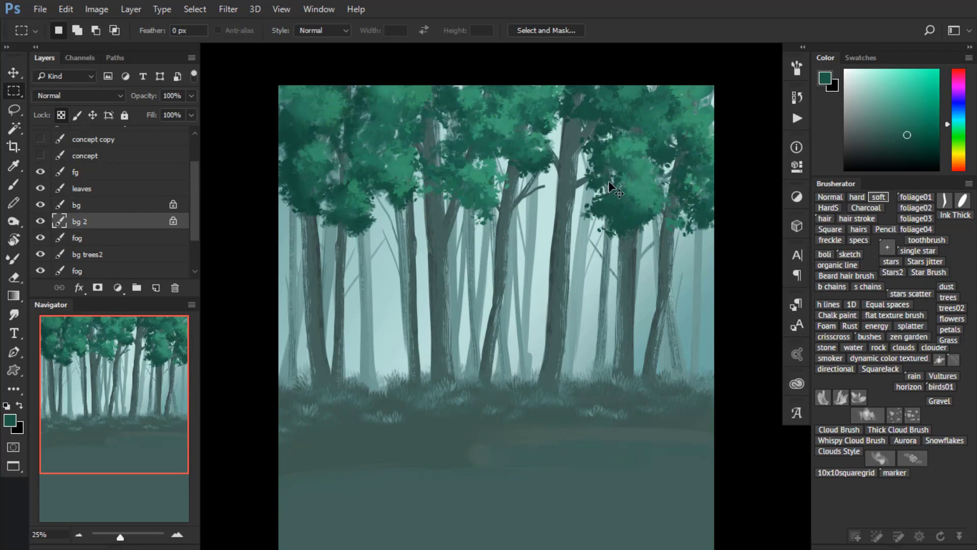
{"action": "key", "text": "ctrl+alt+r"}
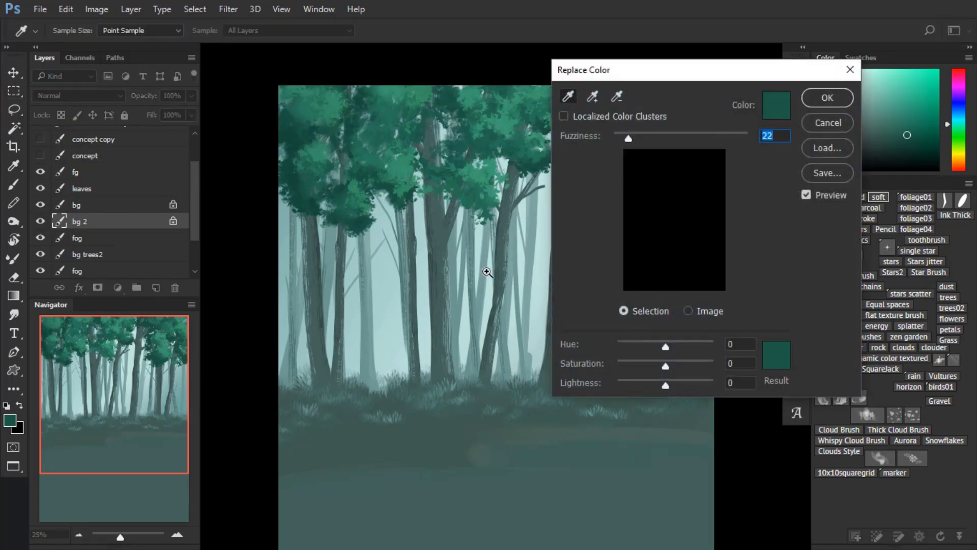
{"action": "key", "text": "ctrl+minus"}
{"action": "left_click_drag", "start_coordinate": [489, 275], "coordinate": [377, 316]}
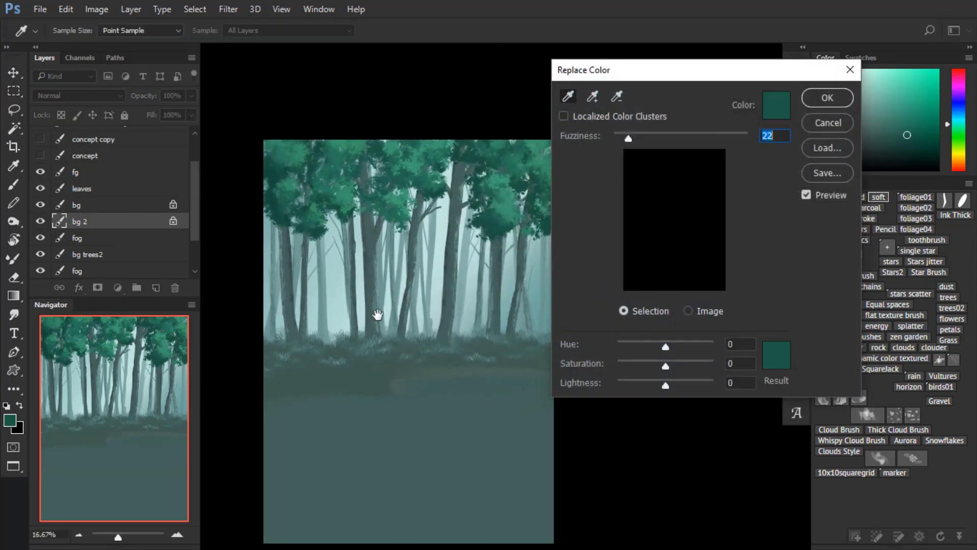
{"action": "left_click", "coordinate": [413, 243]}
{"action": "left_click_drag", "start_coordinate": [666, 385], "coordinate": [670, 386]}
{"action": "left_click", "coordinate": [840, 120]}
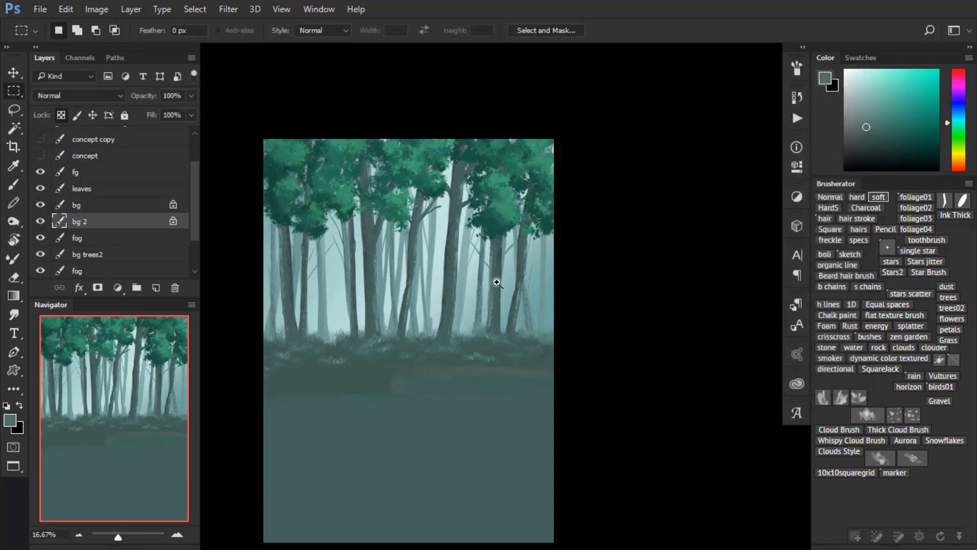
{"action": "key", "text": "ctrl+plus"}
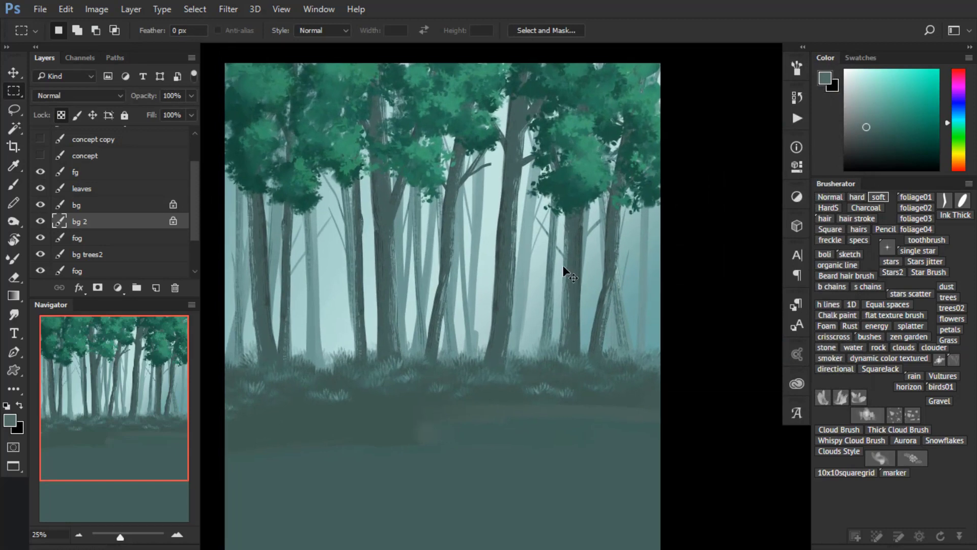
{"action": "key", "text": "ctrl+u"}
{"action": "left_click", "coordinate": [911, 105]}
- Raise the brightness of the bg 2 trunks and set their contrast to -15
{"action": "key", "text": "alt+i"}
{"action": "key", "text": "a"}
{"action": "key", "text": "c"}
{"action": "left_click_drag", "start_coordinate": [555, 217], "coordinate": [558, 214]}
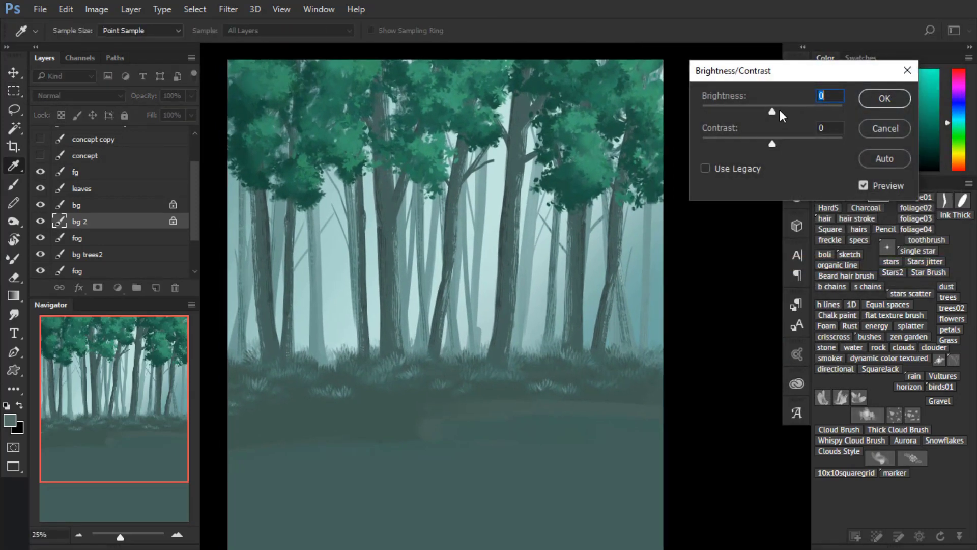
{"action": "left_click_drag", "start_coordinate": [774, 111], "coordinate": [787, 111]}
{"action": "left_click_drag", "start_coordinate": [773, 144], "coordinate": [752, 142]}
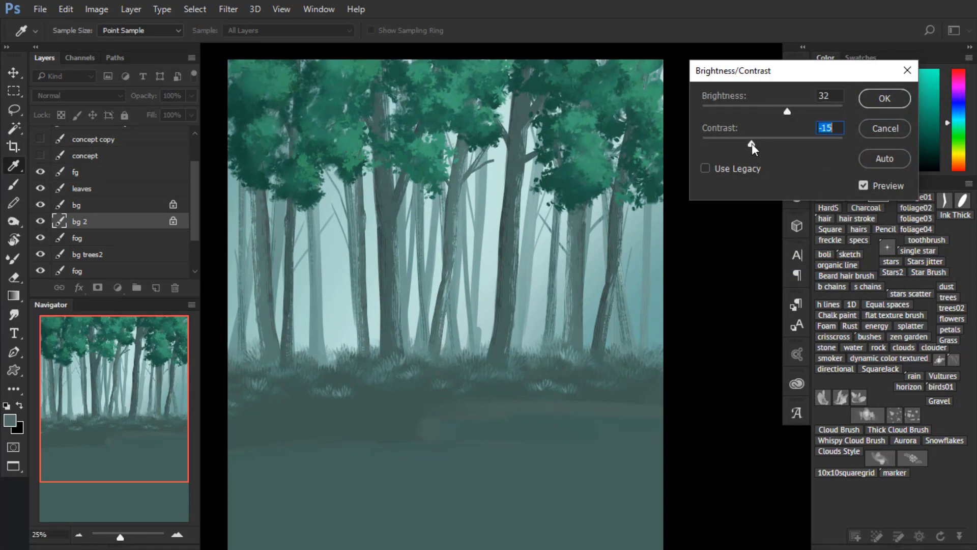
{"action": "left_click", "coordinate": [790, 111]}
{"action": "left_click", "coordinate": [860, 107]}
{"action": "key", "text": "m"}
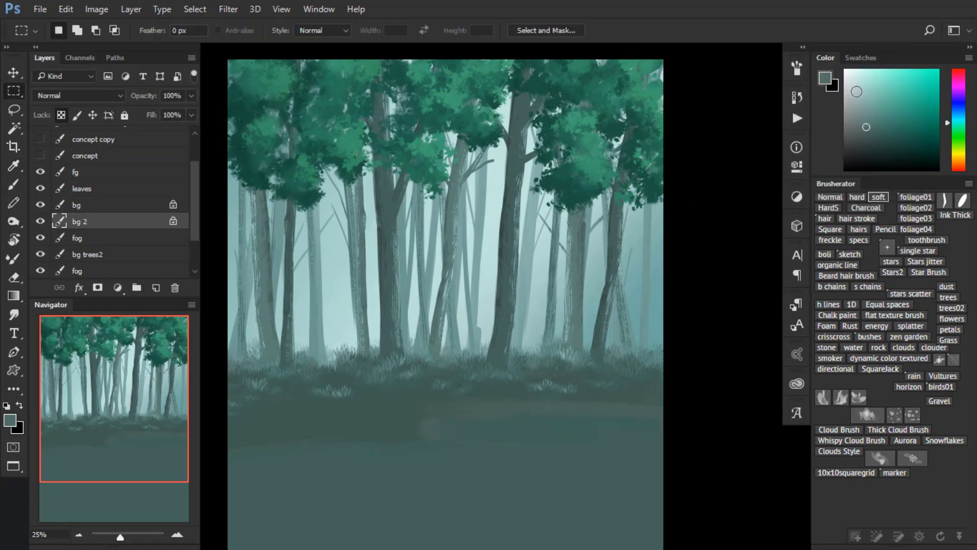
- Duplicate the leaves layer, place the copy beneath the bg layer and shift its foliage down
{"action": "left_click", "coordinate": [45, 189]}
{"action": "left_click", "coordinate": [45, 188]}
{"action": "left_click", "coordinate": [139, 198]}
{"action": "key", "text": "ctrl+j"}
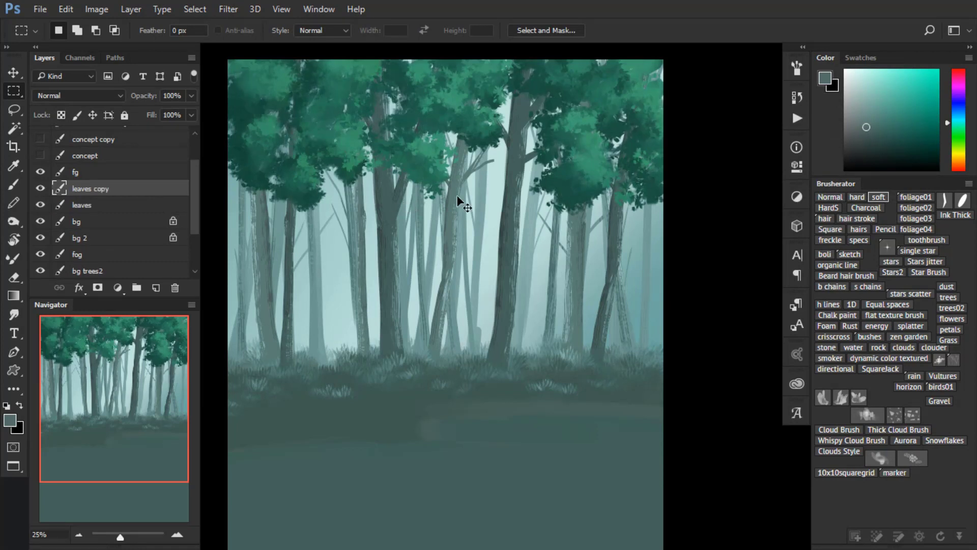
{"action": "left_click_drag", "start_coordinate": [126, 191], "coordinate": [125, 224]}
{"action": "left_click_drag", "start_coordinate": [633, 127], "coordinate": [633, 220]}
- Scale the leaves copy down slightly and reposition it behind the main canopy
{"action": "key", "text": "ctrl+t"}
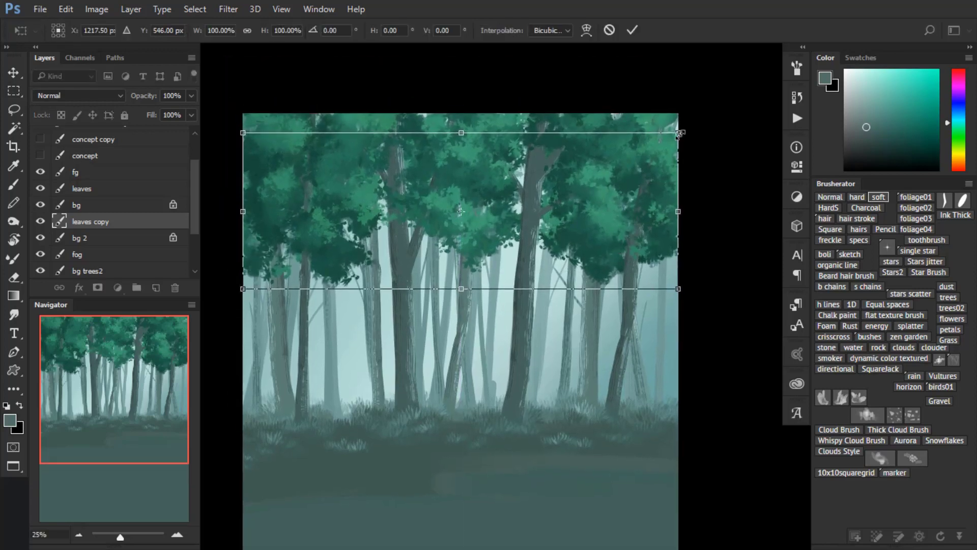
{"action": "left_click_drag", "start_coordinate": [678, 133], "coordinate": [653, 147]}
{"action": "mouse_move", "coordinate": [606, 193]}
{"action": "left_mouse_down"}
{"action": "mouse_move", "coordinate": [576, 185]}
{"action": "mouse_move", "coordinate": [642, 175]}
{"action": "mouse_move", "coordinate": [604, 183]}
{"action": "mouse_move", "coordinate": [622, 190]}
{"action": "mouse_move", "coordinate": [549, 190]}
{"action": "mouse_move", "coordinate": [622, 182]}
{"action": "mouse_move", "coordinate": [610, 181]}
{"action": "left_mouse_up"}
{"action": "left_click", "coordinate": [632, 30]}
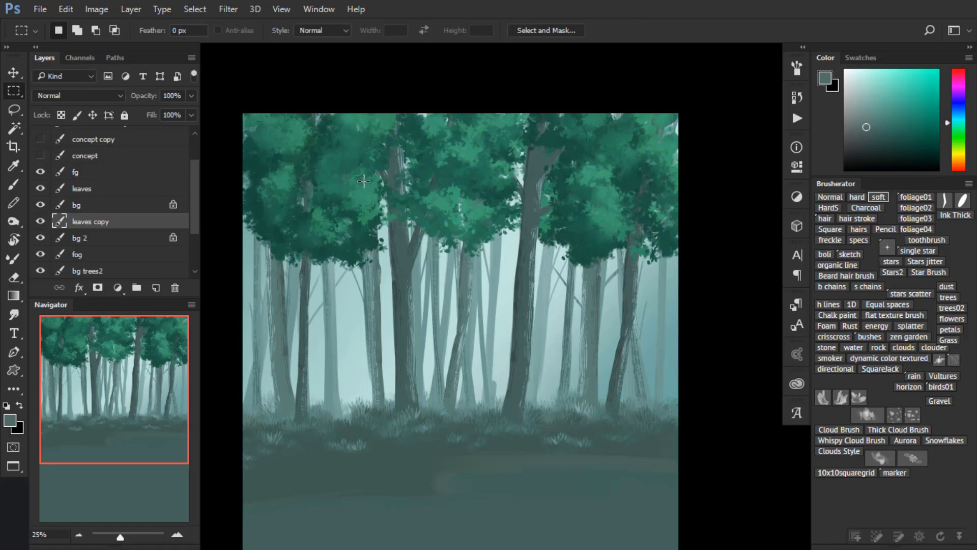
- Copy the leftmost foliage of leaves copy onto a new layer and move it to X 140.5 px, Y 570 px
{"action": "left_click_drag", "start_coordinate": [243, 113], "coordinate": [400, 288]}
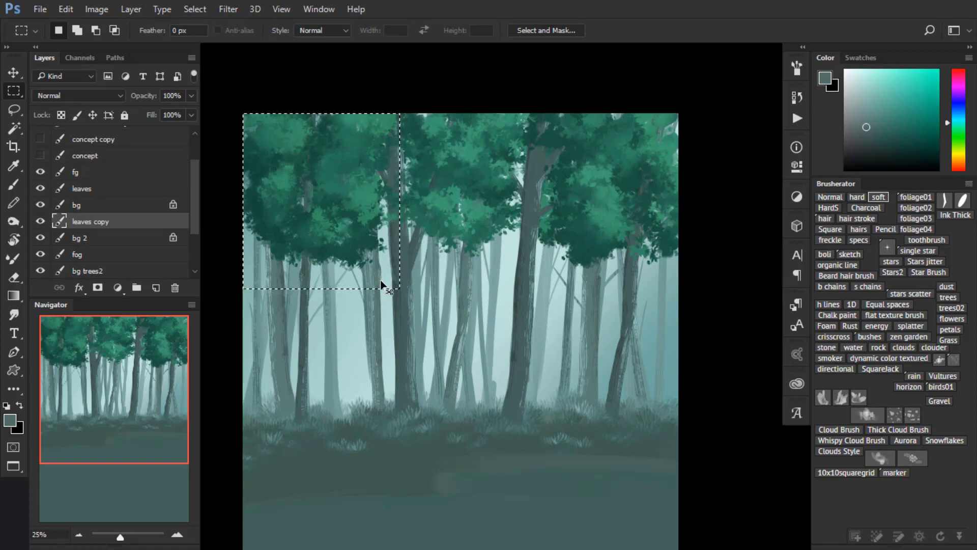
{"action": "key", "text": "ctrl+j"}
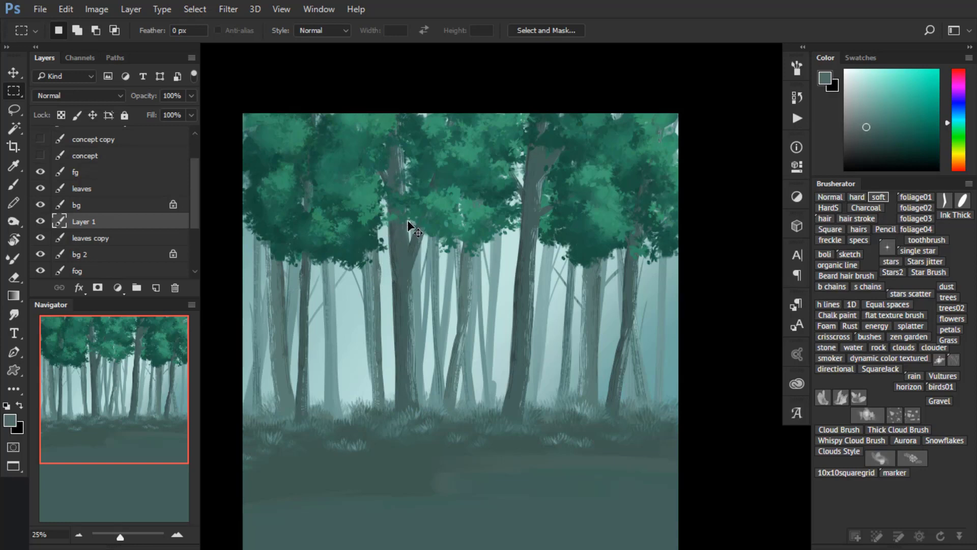
{"action": "key", "text": "ctrl+t"}
{"action": "left_click_drag", "start_coordinate": [381, 235], "coordinate": [294, 258]}
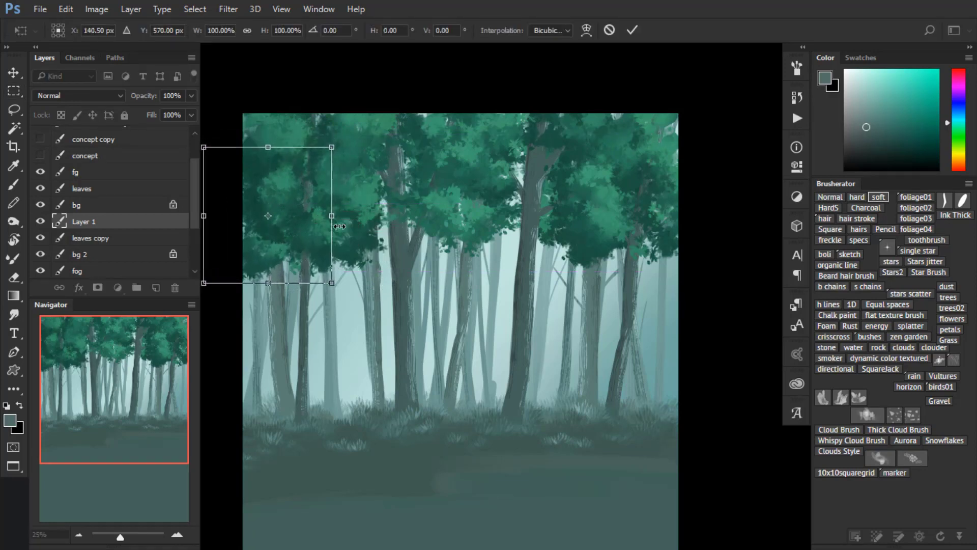
{"action": "left_click", "coordinate": [633, 31]}
- Erase the foliage on leaves copy just left of the forked tree, enlarging the eraser to 400 px
{"action": "left_click", "coordinate": [113, 239]}
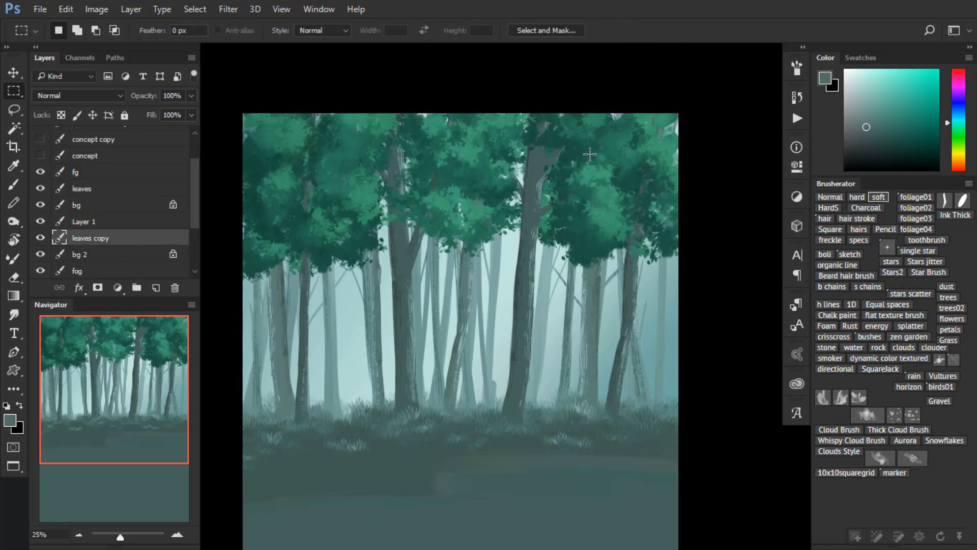
{"action": "left_click_drag", "start_coordinate": [590, 155], "coordinate": [603, 170]}
{"action": "left_click", "coordinate": [41, 238]}
{"action": "left_click", "coordinate": [41, 238]}
{"action": "left_click", "coordinate": [41, 255]}
{"action": "left_click", "coordinate": [41, 255]}
{"action": "key", "text": "e"}
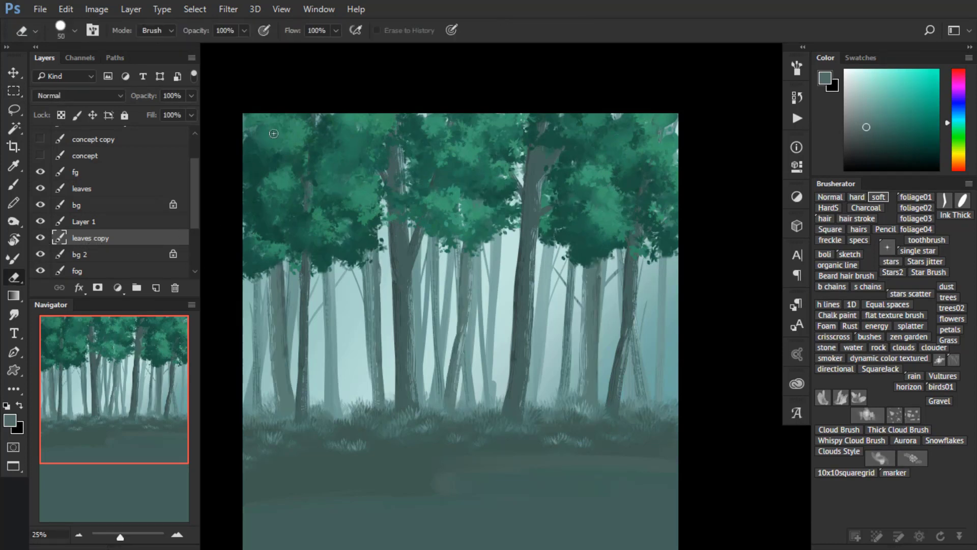
{"action": "key", "text": "bracketright"}
{"action": "key", "text": "bracketright"}
{"action": "key", "text": "bracketright"}
{"action": "key", "text": "bracketright"}
{"action": "key", "text": "bracketright"}
{"action": "key", "text": "bracketright"}
{"action": "key", "text": "bracketright"}
{"action": "key", "text": "bracketright"}
{"action": "key", "text": "bracketright"}
{"action": "key", "text": "bracketright"}
{"action": "mouse_move", "coordinate": [326, 275]}
{"action": "left_mouse_down"}
{"action": "mouse_move", "coordinate": [339, 292]}
{"action": "mouse_move", "coordinate": [358, 283]}
{"action": "mouse_move", "coordinate": [371, 259]}
{"action": "left_mouse_up"}
{"action": "key", "text": "bracketright"}
{"action": "key", "text": "bracketright"}
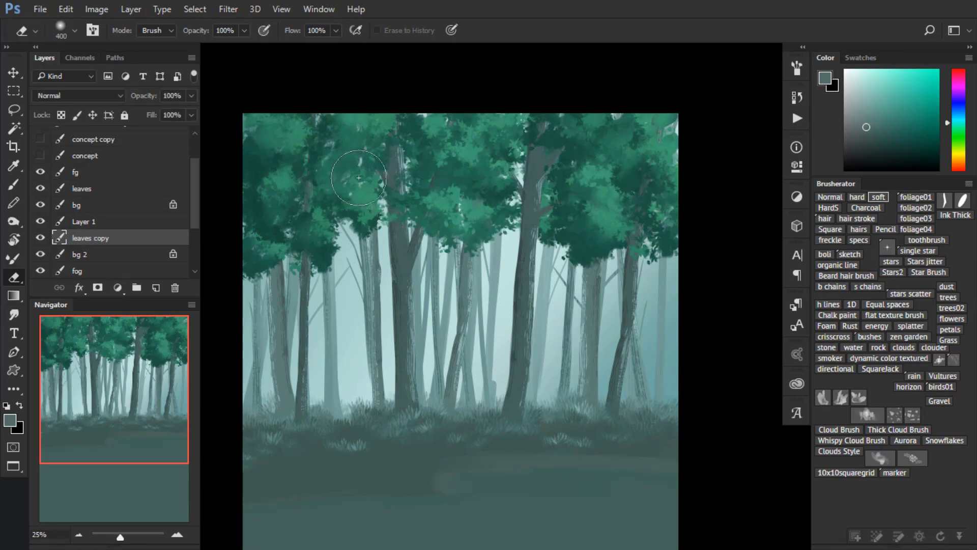
- Copy the central foliage clump of leaves copy onto a new layer and move it slightly up and to the right
{"action": "key", "text": "l"}
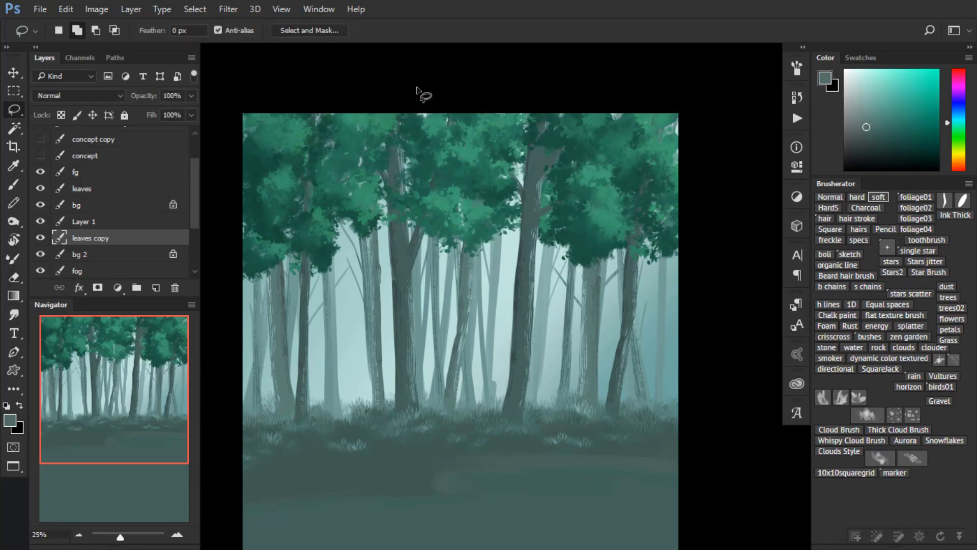
{"action": "mouse_move", "coordinate": [415, 92]}
{"action": "left_mouse_down"}
{"action": "mouse_move", "coordinate": [344, 158]}
{"action": "mouse_move", "coordinate": [409, 297]}
{"action": "mouse_move", "coordinate": [518, 248]}
{"action": "left_mouse_up"}
{"action": "left_click_drag", "start_coordinate": [536, 180], "coordinate": [542, 98]}
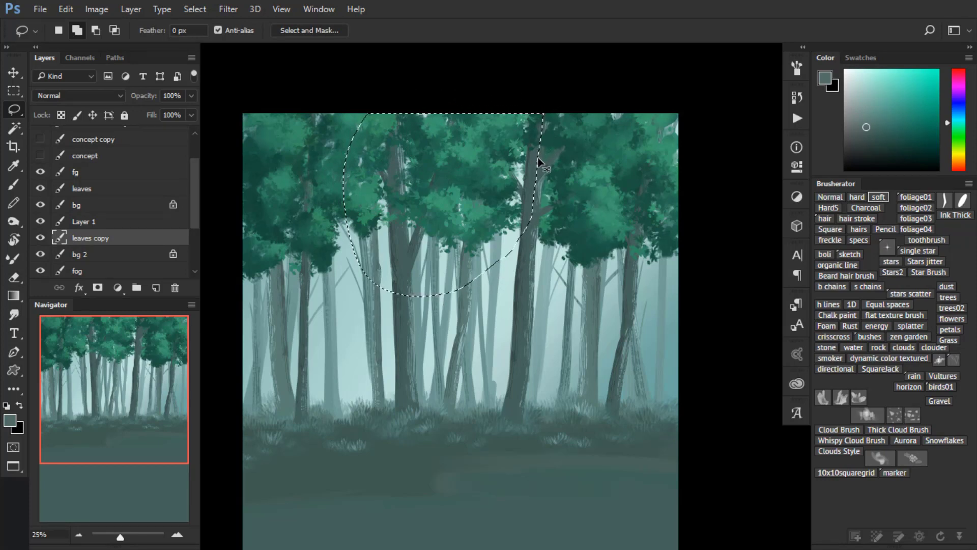
{"action": "key", "text": "ctrl+j"}
{"action": "key", "text": "ctrl+t"}
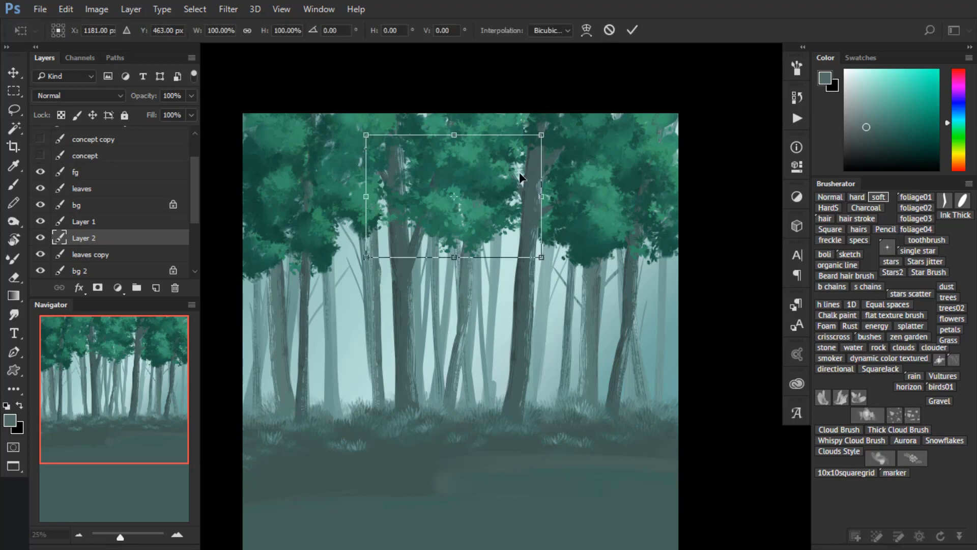
{"action": "mouse_move", "coordinate": [508, 196]}
{"action": "left_mouse_down"}
{"action": "mouse_move", "coordinate": [478, 200]}
{"action": "mouse_move", "coordinate": [517, 201]}
{"action": "mouse_move", "coordinate": [442, 194]}
{"action": "mouse_move", "coordinate": [510, 190]}
{"action": "mouse_move", "coordinate": [531, 155]}
{"action": "mouse_move", "coordinate": [527, 184]}
{"action": "left_mouse_up"}
{"action": "key", "text": "Return"}
{"action": "key", "text": "l"}
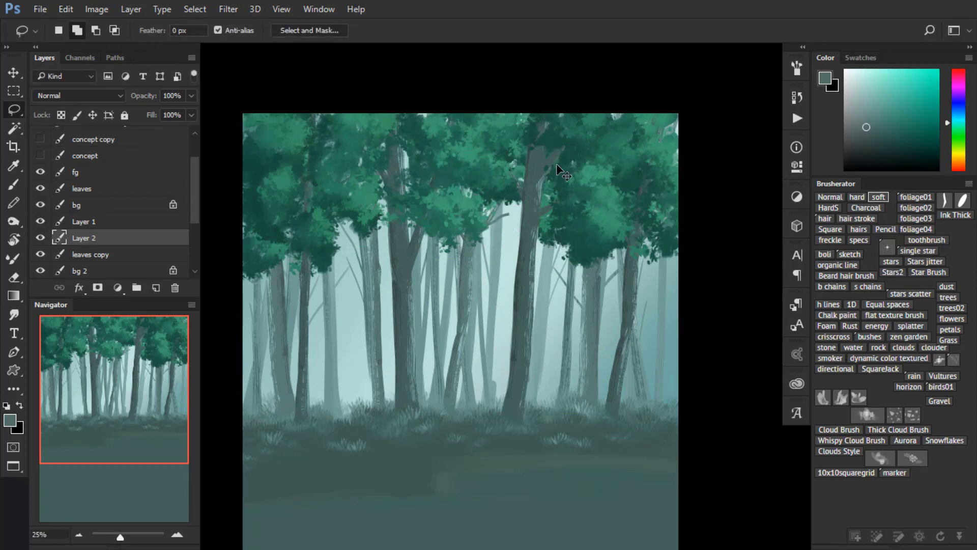
- Move the foliage clump on Layer 2 right to X 1586 px, Y 419 px
{"action": "key", "text": "ctrl+t"}
{"action": "left_click_drag", "start_coordinate": [500, 224], "coordinate": [533, 223]}
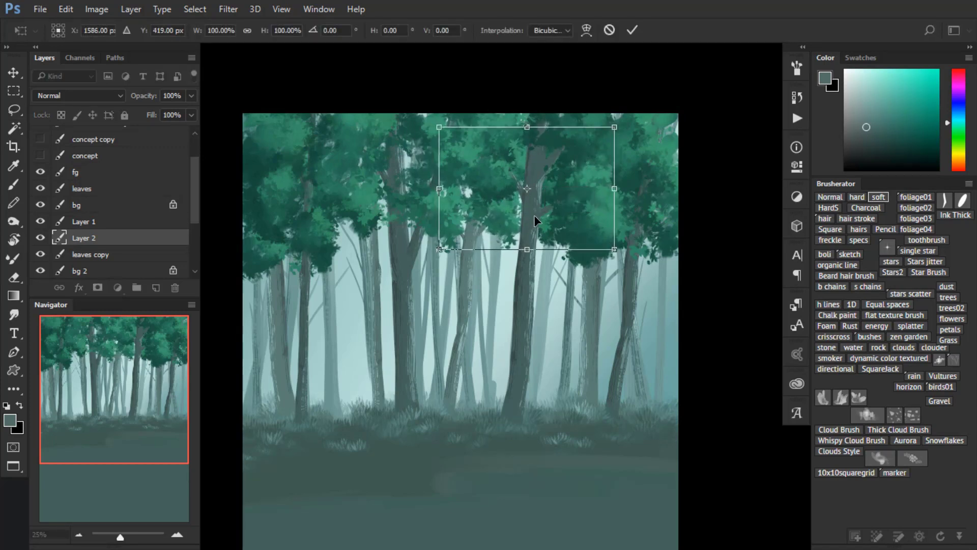
{"action": "key", "text": "ctrl+z"}
{"action": "key", "text": "Return"}
{"action": "key", "text": "l"}
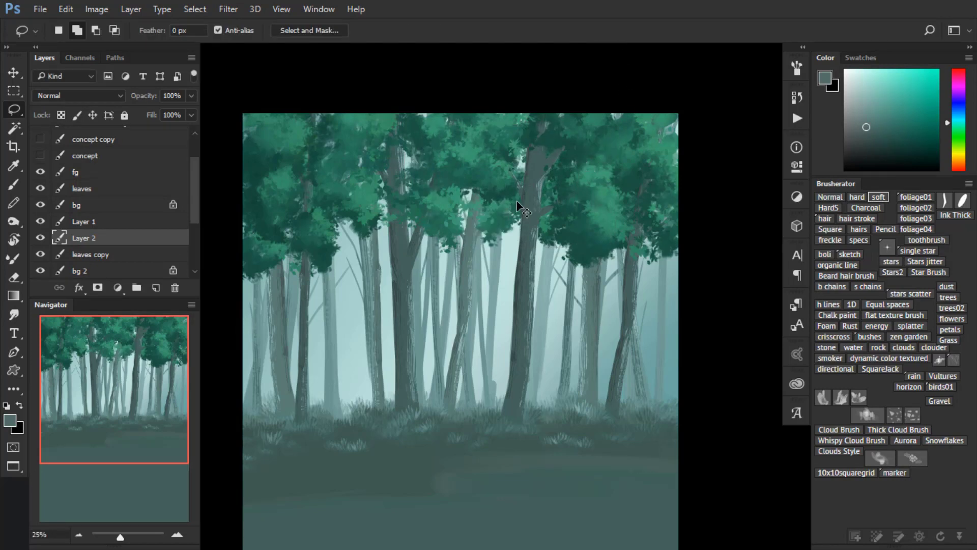
{"action": "key", "text": "ctrl+t"}
{"action": "left_click_drag", "start_coordinate": [558, 206], "coordinate": [506, 224]}
{"action": "key", "text": "ctrl+z"}
{"action": "left_click", "coordinate": [632, 30]}
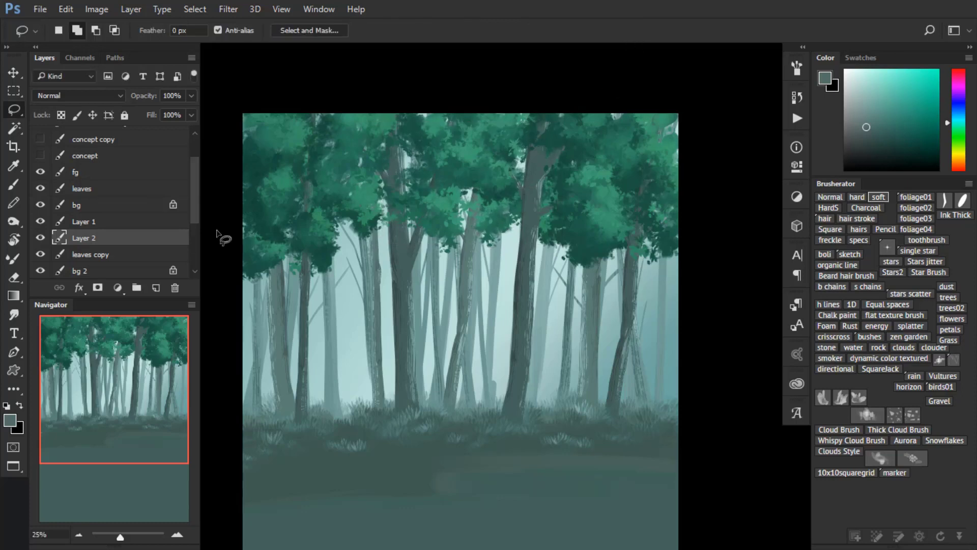
- Move the remaining foliage on leaves copy slightly down so it hangs below the canopy near the rightmost trees
{"action": "left_click", "coordinate": [125, 255]}
{"action": "key", "text": "ctrl+t"}
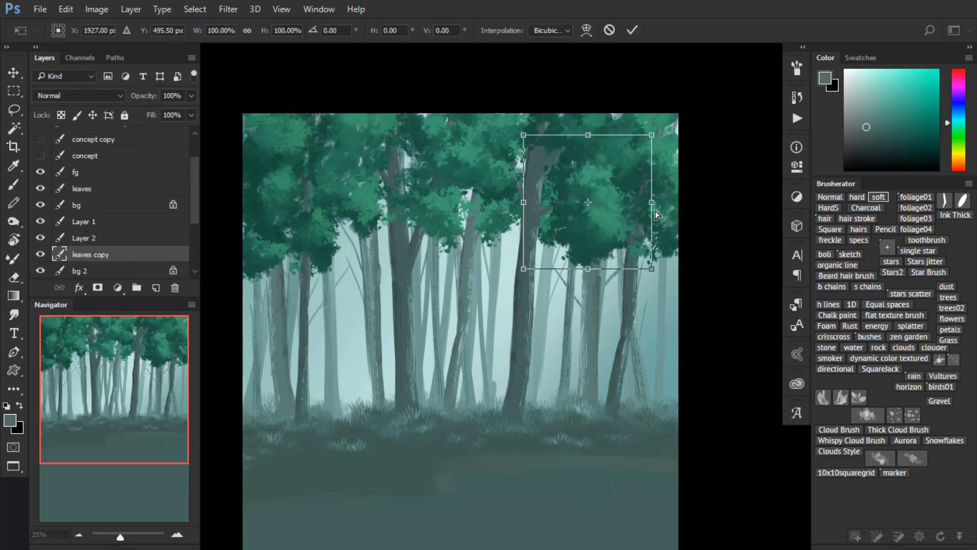
{"action": "mouse_move", "coordinate": [652, 211]}
{"action": "left_mouse_down"}
{"action": "mouse_move", "coordinate": [687, 214]}
{"action": "mouse_move", "coordinate": [698, 233]}
{"action": "mouse_move", "coordinate": [649, 232]}
{"action": "left_mouse_up"}
{"action": "left_click", "coordinate": [632, 30]}
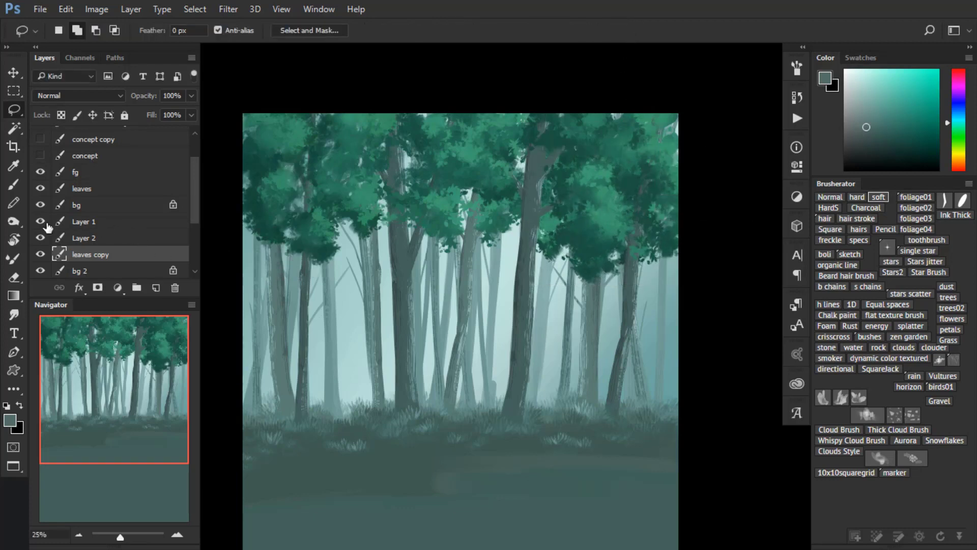
- Merge Layer 1, Layer 2 and leaves copy into a single foliage layer
{"action": "left_click", "coordinate": [113, 224]}
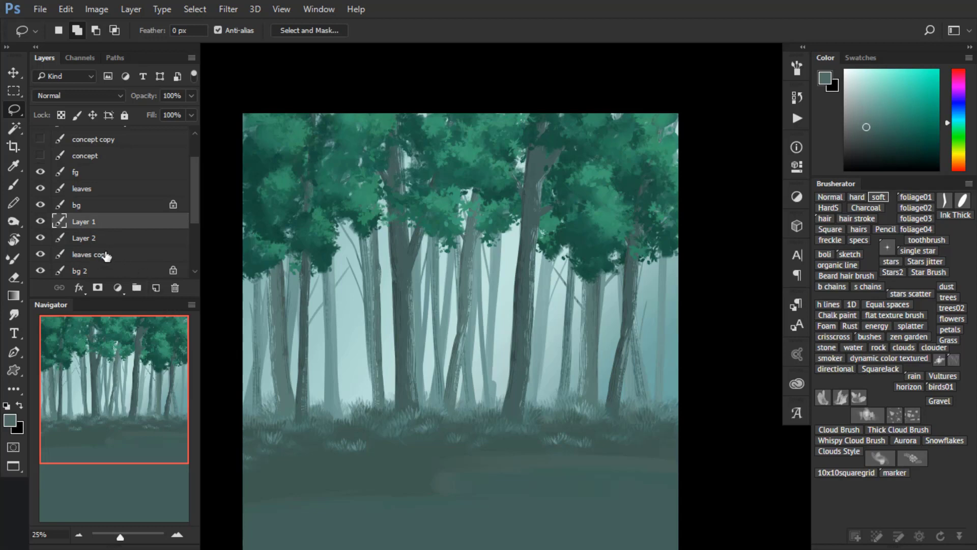
{"action": "left_click", "coordinate": [107, 257], "text": "shift"}
{"action": "key", "text": "ctrl+e"}
- Raise the brightness and lower the contrast of the merged rear foliage on Layer 1
{"action": "key", "text": "ctrl+alt+b"}
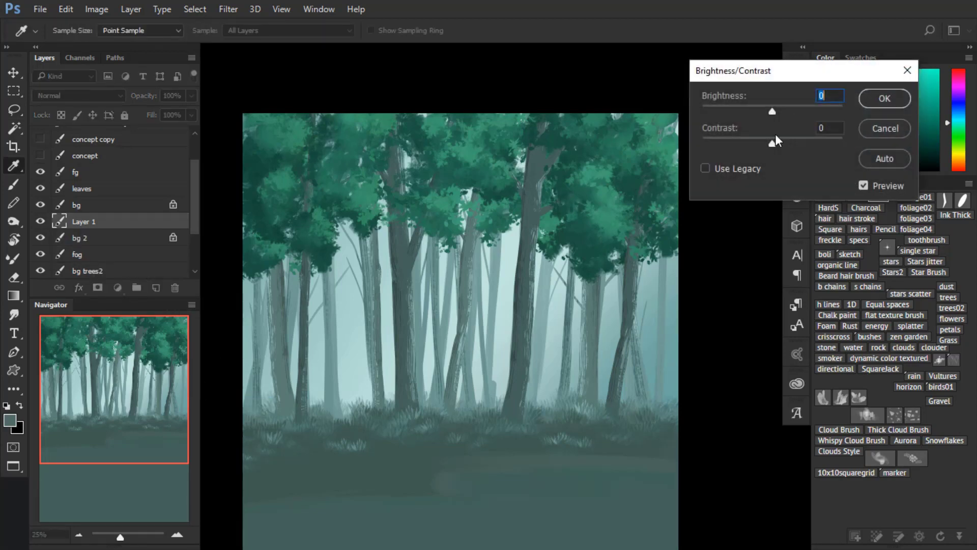
{"action": "left_click_drag", "start_coordinate": [773, 111], "coordinate": [798, 111]}
{"action": "left_click_drag", "start_coordinate": [774, 145], "coordinate": [759, 142]}
{"action": "left_click", "coordinate": [871, 100]}
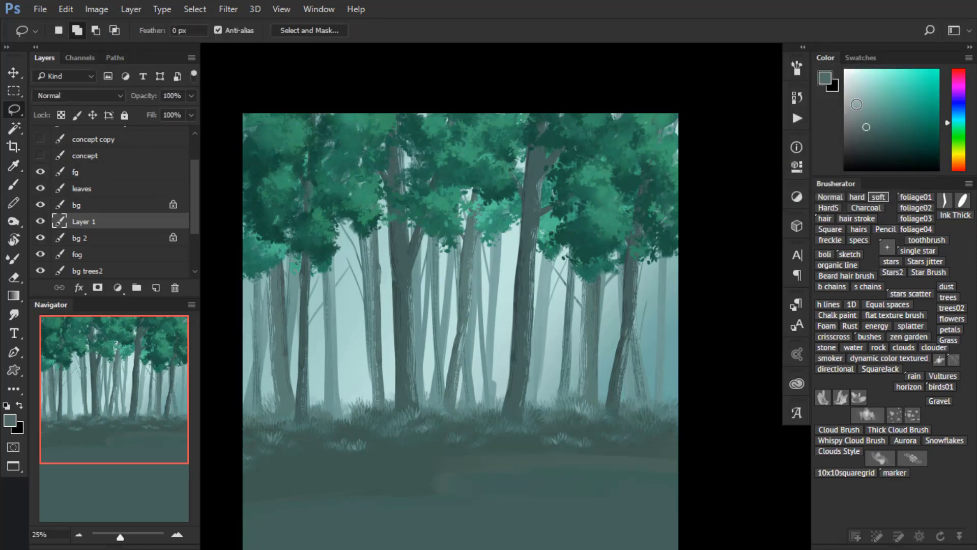
- Shift the rear foliage's hue by +10 and adjust its saturation and lightness so it blends with the haze
{"action": "key", "text": "ctrl+u"}
{"action": "left_click_drag", "start_coordinate": [769, 147], "coordinate": [777, 146]}
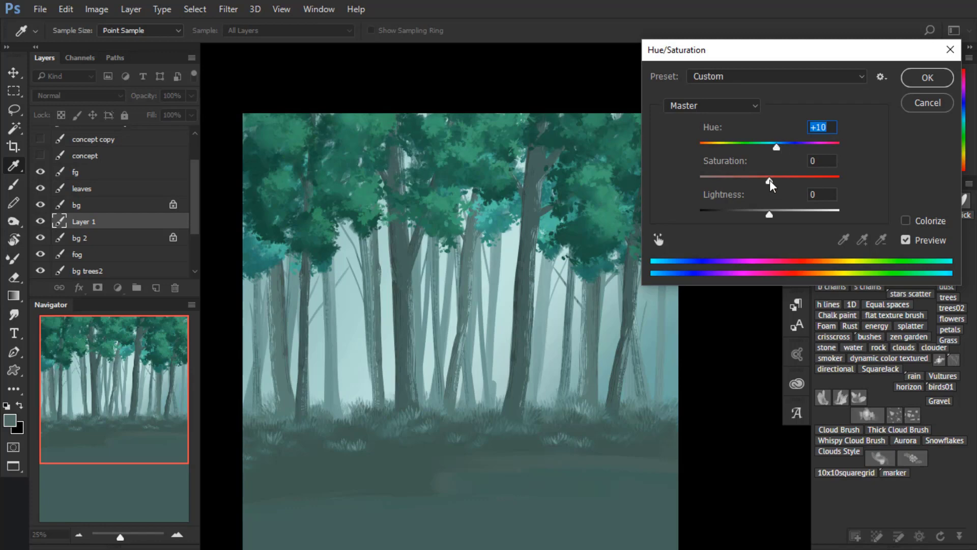
{"action": "left_click_drag", "start_coordinate": [770, 180], "coordinate": [773, 212]}
{"action": "left_click", "coordinate": [924, 79]}
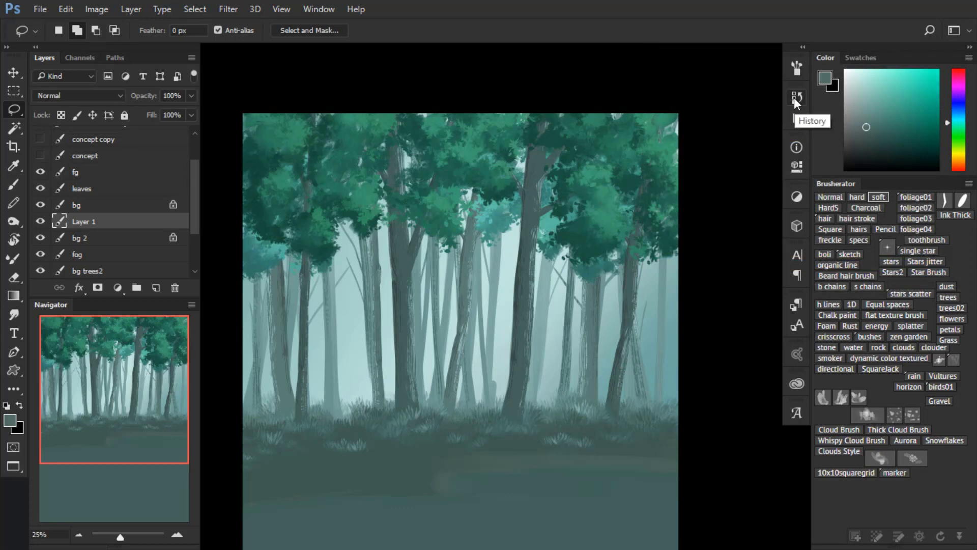
{"action": "scroll", "coordinate": [196, 218], "scroll_direction": "down", "scroll_amount": 2}
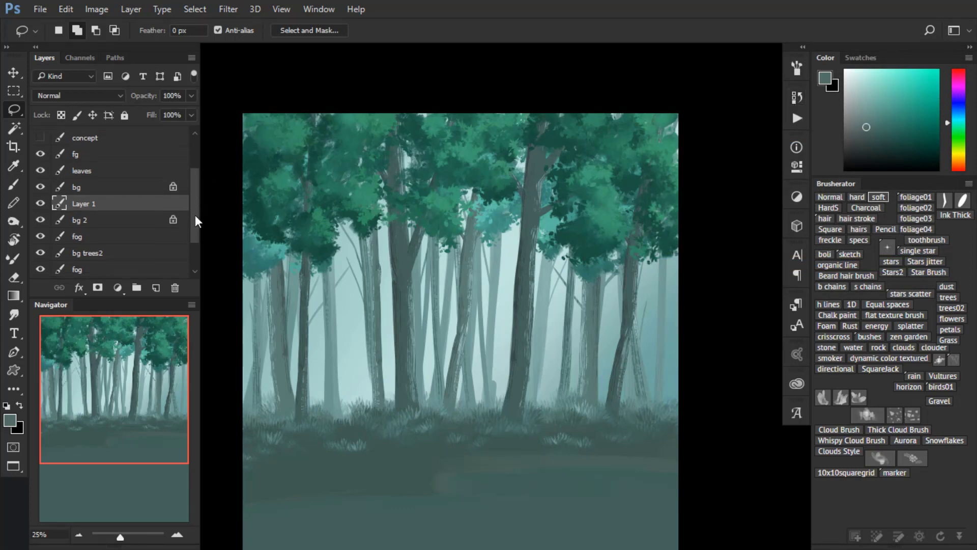
- Add a new empty layer directly above bg trees2 and below the upper fog layer
{"action": "left_click", "coordinate": [41, 250]}
{"action": "left_click", "coordinate": [40, 250]}
{"action": "left_click", "coordinate": [99, 258]}
{"action": "key", "text": "ctrl+shift+alt+n"}
- Block in distant foliage beneath the canopy and behind the trunks with a rectangular textured brush at 80 px, using dark teal sampled from the leaves
{"action": "key", "text": "b"}
{"action": "key", "text": "F5"}
{"action": "left_click", "coordinate": [387, 198]}
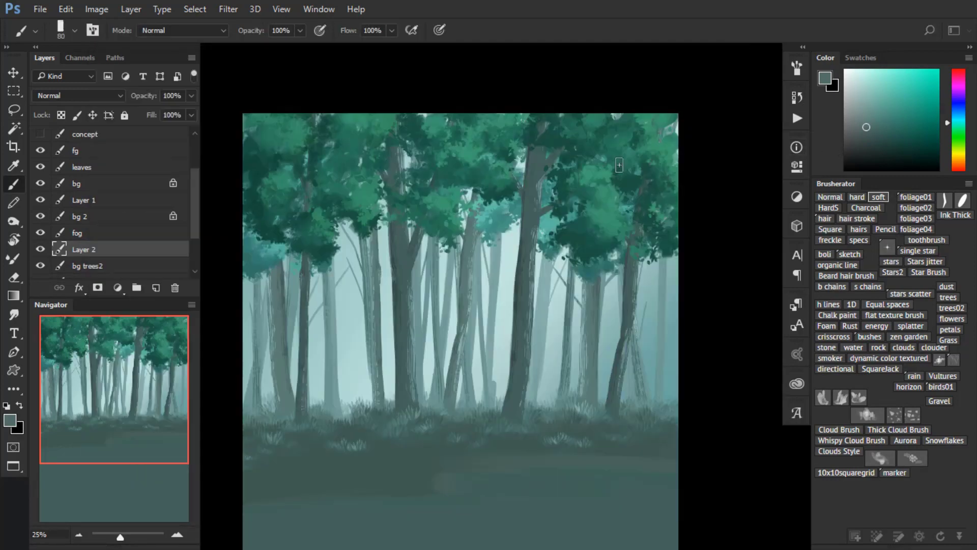
{"action": "left_click", "coordinate": [591, 267], "text": "alt"}
{"action": "key", "text": "bracketleft"}
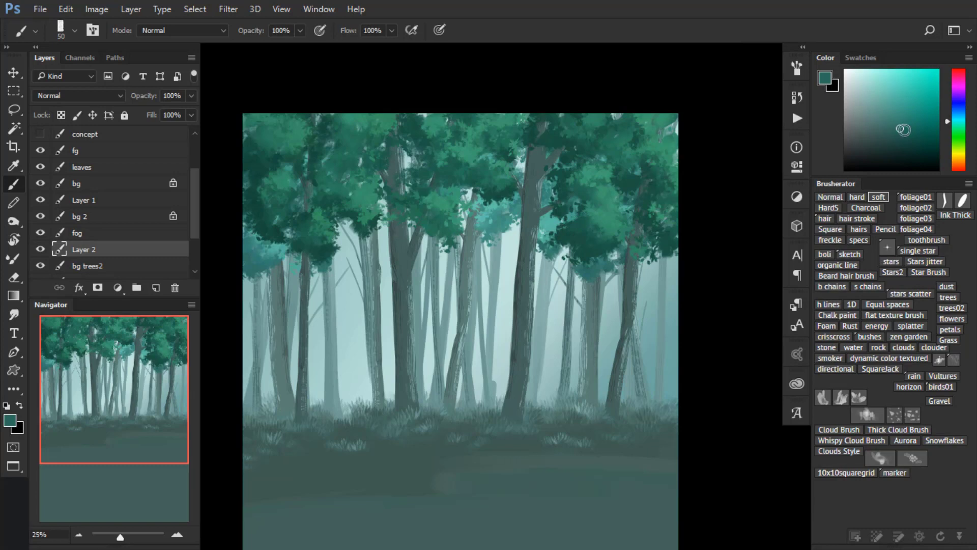
{"action": "left_click_drag", "start_coordinate": [946, 121], "coordinate": [946, 123]}
{"action": "key", "text": "bracketright"}
{"action": "mouse_move", "coordinate": [345, 245]}
{"action": "left_mouse_down"}
{"action": "mouse_move", "coordinate": [366, 231]}
{"action": "mouse_move", "coordinate": [352, 221]}
{"action": "mouse_move", "coordinate": [363, 248]}
{"action": "mouse_move", "coordinate": [324, 239]}
{"action": "mouse_move", "coordinate": [337, 253]}
{"action": "mouse_move", "coordinate": [316, 262]}
{"action": "mouse_move", "coordinate": [335, 269]}
{"action": "mouse_move", "coordinate": [282, 261]}
{"action": "mouse_move", "coordinate": [242, 272]}
{"action": "mouse_move", "coordinate": [298, 271]}
{"action": "mouse_move", "coordinate": [349, 235]}
{"action": "mouse_move", "coordinate": [364, 234]}
{"action": "mouse_move", "coordinate": [371, 252]}
{"action": "mouse_move", "coordinate": [381, 234]}
{"action": "mouse_move", "coordinate": [360, 267]}
{"action": "mouse_move", "coordinate": [339, 264]}
{"action": "mouse_move", "coordinate": [354, 262]}
{"action": "mouse_move", "coordinate": [332, 273]}
{"action": "mouse_move", "coordinate": [348, 245]}
{"action": "left_mouse_up"}
{"action": "key", "text": "bracketright"}
{"action": "key", "text": "bracketright"}
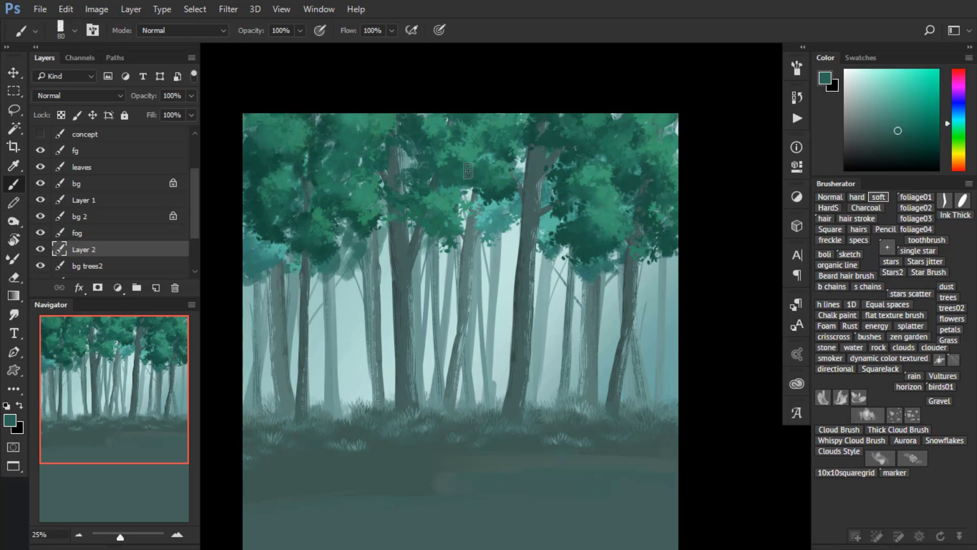
{"action": "mouse_move", "coordinate": [518, 220]}
{"action": "left_mouse_down"}
{"action": "mouse_move", "coordinate": [505, 246]}
{"action": "mouse_move", "coordinate": [481, 242]}
{"action": "left_mouse_up"}
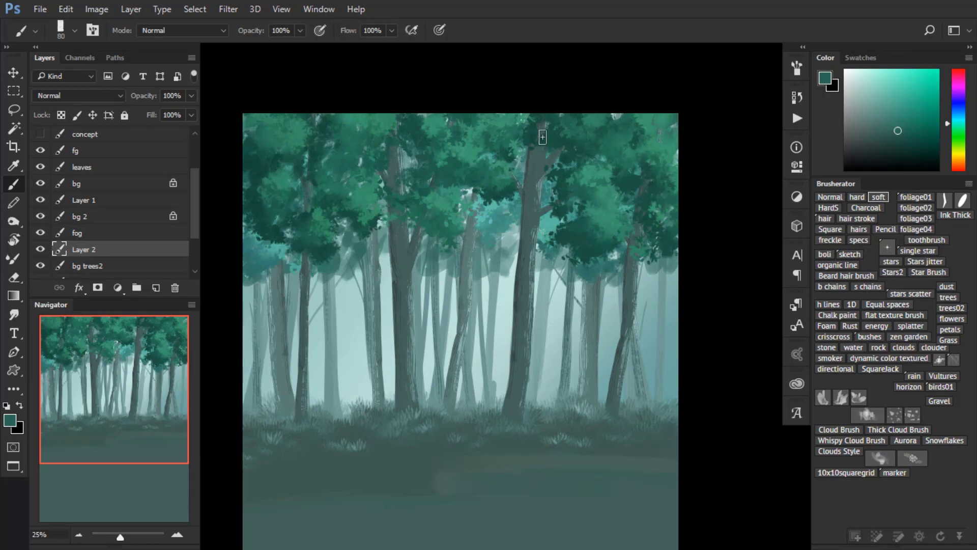
- Paint leafy detail along the lower edge of the rear foliage between the left and central trunks with a 100 px leaf brush and sampled teals
{"action": "right_click", "coordinate": [436, 311]}
{"action": "left_click", "coordinate": [436, 200]}
{"action": "key", "text": "Return"}
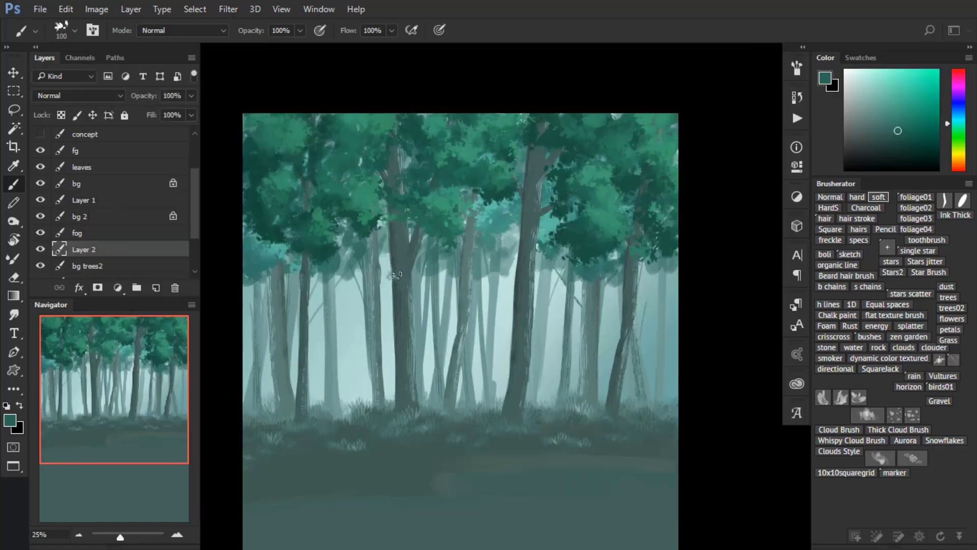
{"action": "left_click", "coordinate": [346, 277], "text": "alt"}
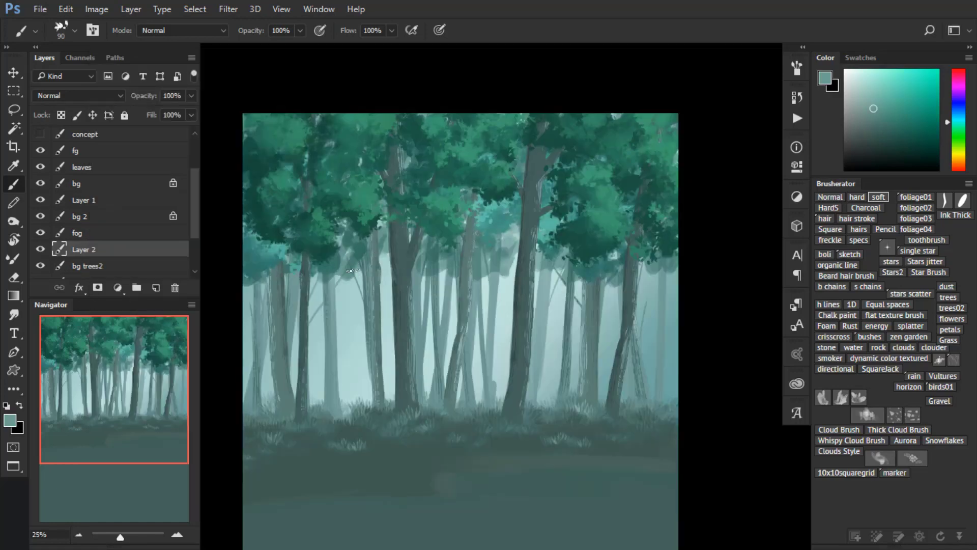
{"action": "left_click", "coordinate": [364, 243], "text": "alt"}
{"action": "left_click_drag", "start_coordinate": [354, 272], "coordinate": [347, 281]}
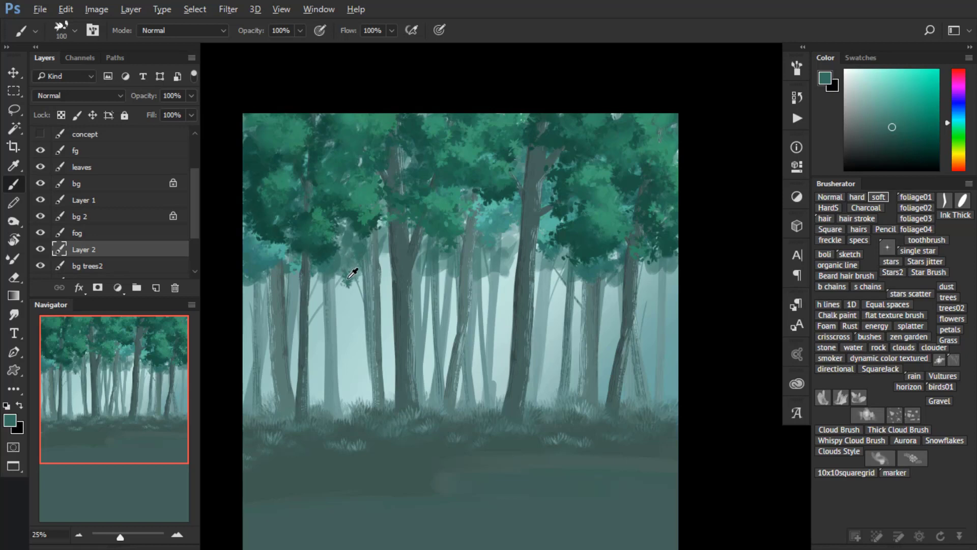
{"action": "left_click", "coordinate": [355, 270], "text": "alt"}
{"action": "left_click", "coordinate": [341, 255], "text": "alt"}
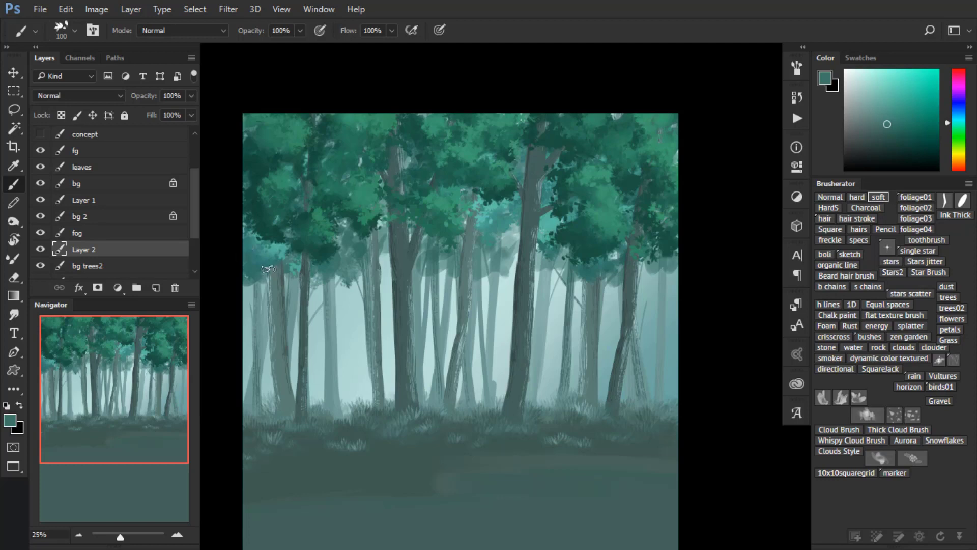
- Extend leaf clusters across the full width of the rear foliage at 125 px, alternating sampled light and dark teal tones
{"action": "key", "text": "bracketleft"}
{"action": "key", "text": "bracketright"}
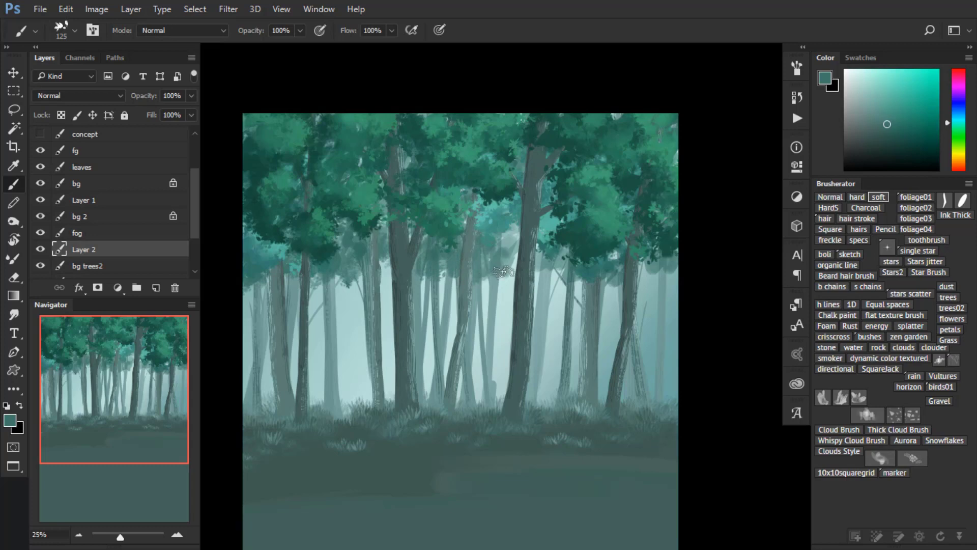
{"action": "left_click", "coordinate": [516, 247], "text": "alt"}
{"action": "mouse_move", "coordinate": [513, 242]}
{"action": "left_mouse_down"}
{"action": "mouse_move", "coordinate": [481, 258]}
{"action": "mouse_move", "coordinate": [374, 266]}
{"action": "left_mouse_up"}
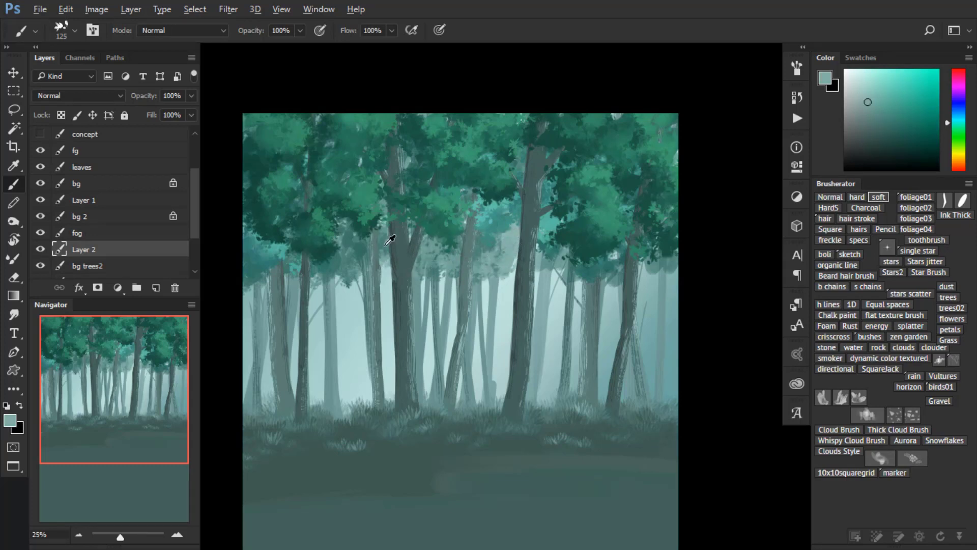
{"action": "left_click", "coordinate": [384, 244], "text": "alt"}
{"action": "left_click", "coordinate": [351, 250], "text": "alt"}
{"action": "mouse_move", "coordinate": [519, 236]}
{"action": "left_mouse_down"}
{"action": "mouse_move", "coordinate": [510, 256]}
{"action": "mouse_move", "coordinate": [530, 275]}
{"action": "mouse_move", "coordinate": [552, 263]}
{"action": "mouse_move", "coordinate": [642, 263]}
{"action": "mouse_move", "coordinate": [678, 275]}
{"action": "mouse_move", "coordinate": [647, 284]}
{"action": "left_mouse_up"}
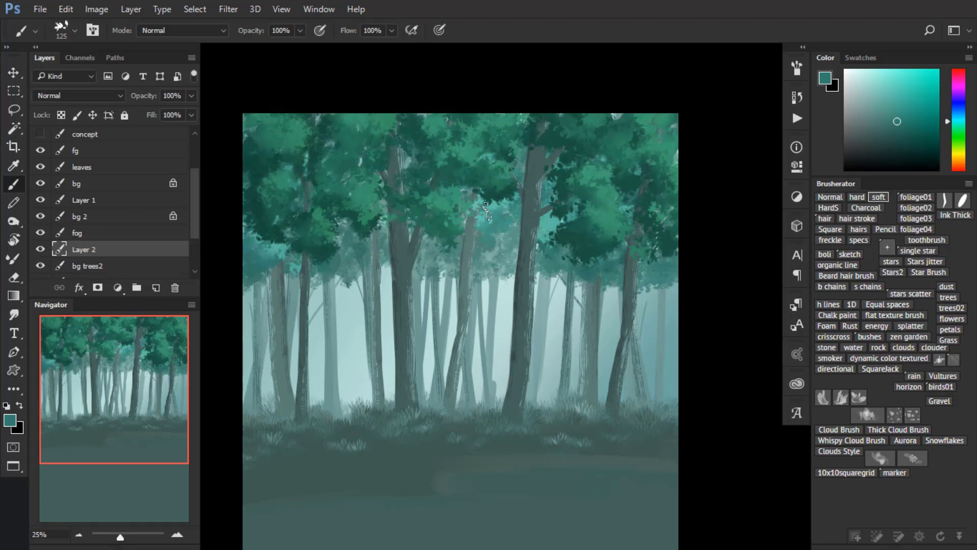
{"action": "left_click", "coordinate": [438, 243], "text": "alt"}
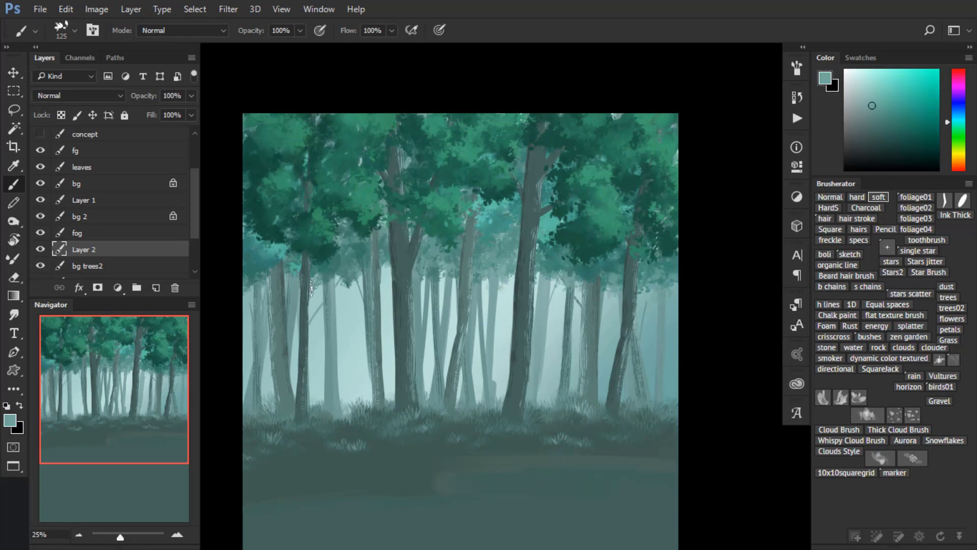
{"action": "left_click", "coordinate": [313, 287], "text": "alt"}
- Paint small hazy bushes behind the tree bases along the grass line with the 125 px leaf brush and a muted teal sampled from the grass
{"action": "left_click_drag", "start_coordinate": [697, 229], "coordinate": [718, 159]}
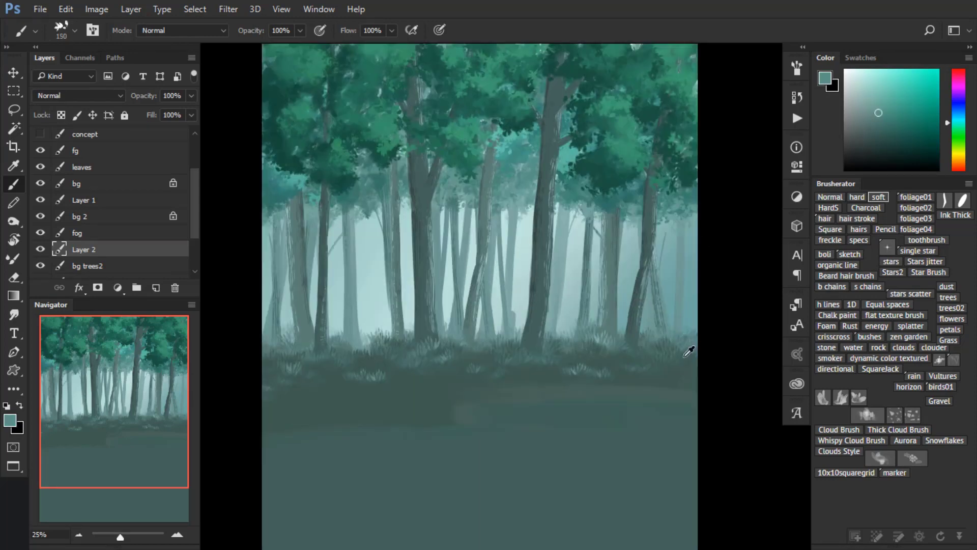
{"action": "left_click", "coordinate": [689, 364], "text": "alt"}
{"action": "left_click_drag", "start_coordinate": [550, 331], "coordinate": [571, 262]}
{"action": "key", "text": "F5"}
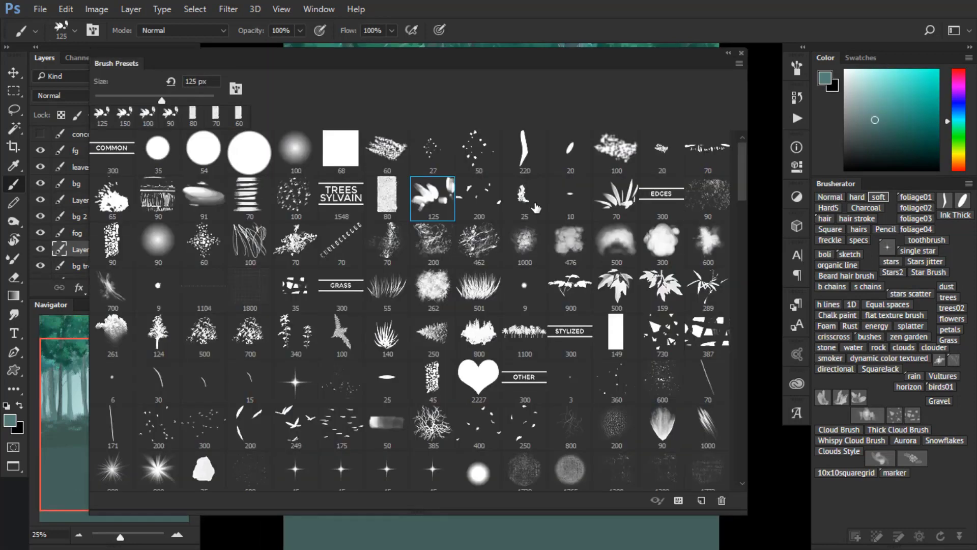
{"action": "key", "text": "F5"}
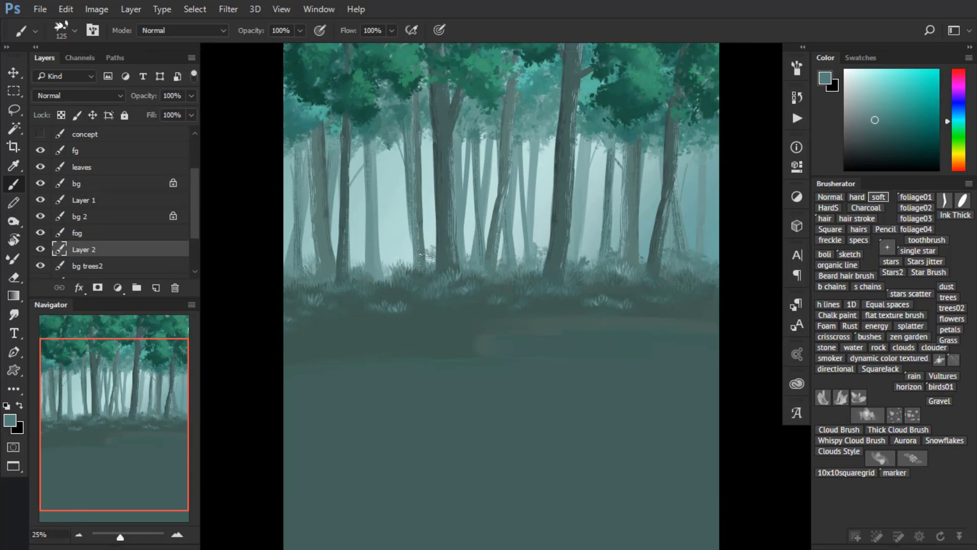
{"action": "left_click_drag", "start_coordinate": [390, 264], "coordinate": [341, 265]}
{"action": "left_click_drag", "start_coordinate": [409, 366], "coordinate": [388, 426]}
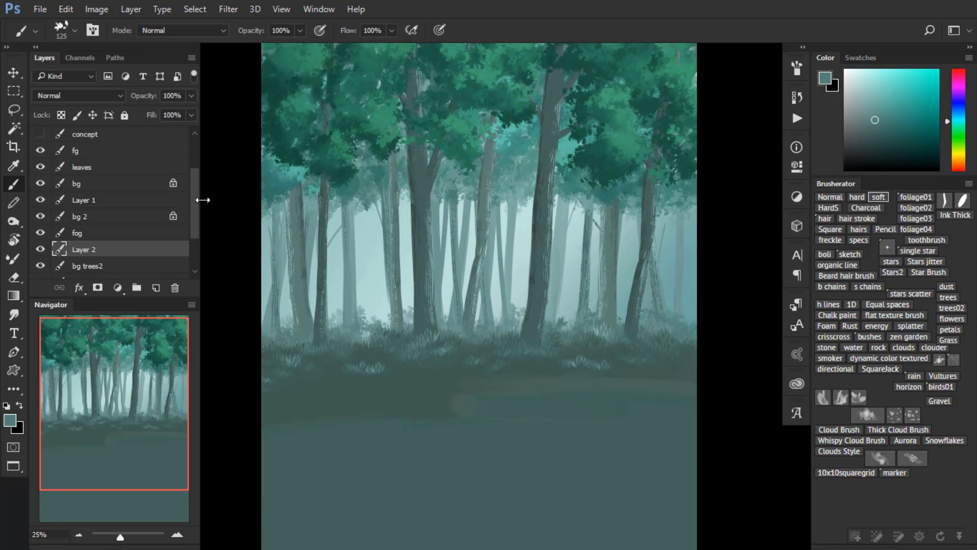
- Locate the stray trunk stub near the central trees on bg trees1, unlock that layer and erase the stub with a 20 px HardS eraser
{"action": "scroll", "coordinate": [112, 214], "scroll_direction": "down", "scroll_amount": 3}
{"action": "left_click", "coordinate": [42, 222]}
{"action": "left_click", "coordinate": [41, 221]}
{"action": "left_click", "coordinate": [41, 222]}
{"action": "left_click", "coordinate": [41, 236]}
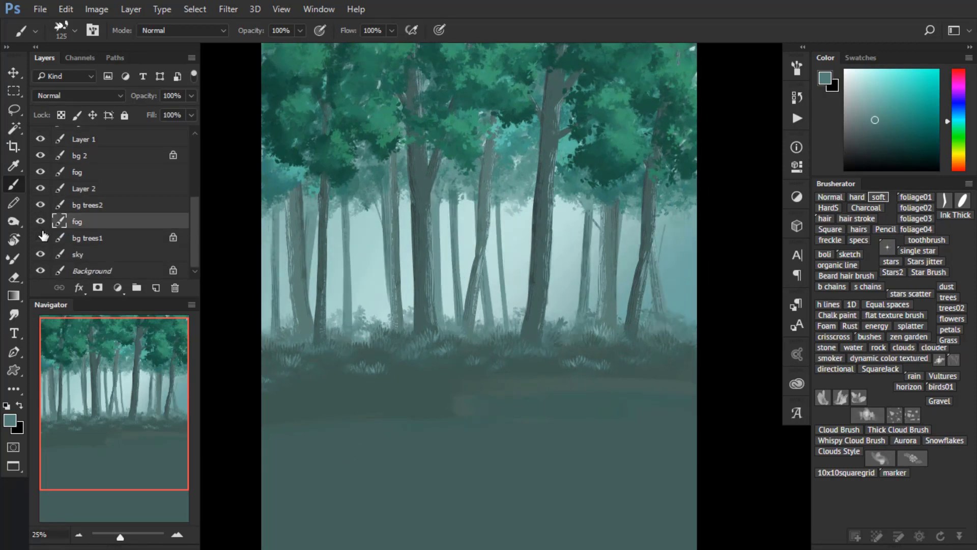
{"action": "left_click", "coordinate": [40, 238]}
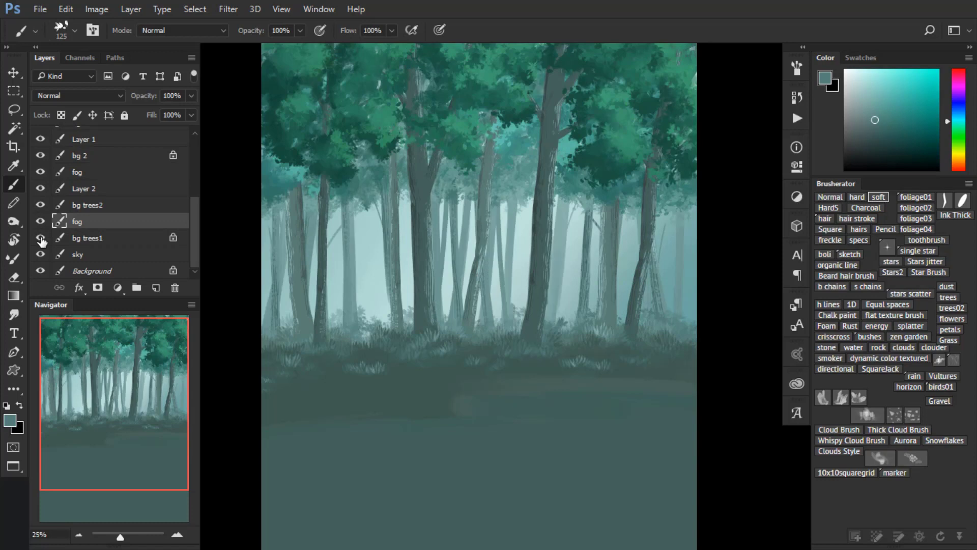
{"action": "left_click", "coordinate": [96, 239]}
{"action": "key", "text": "e"}
{"action": "left_click", "coordinate": [511, 293]}
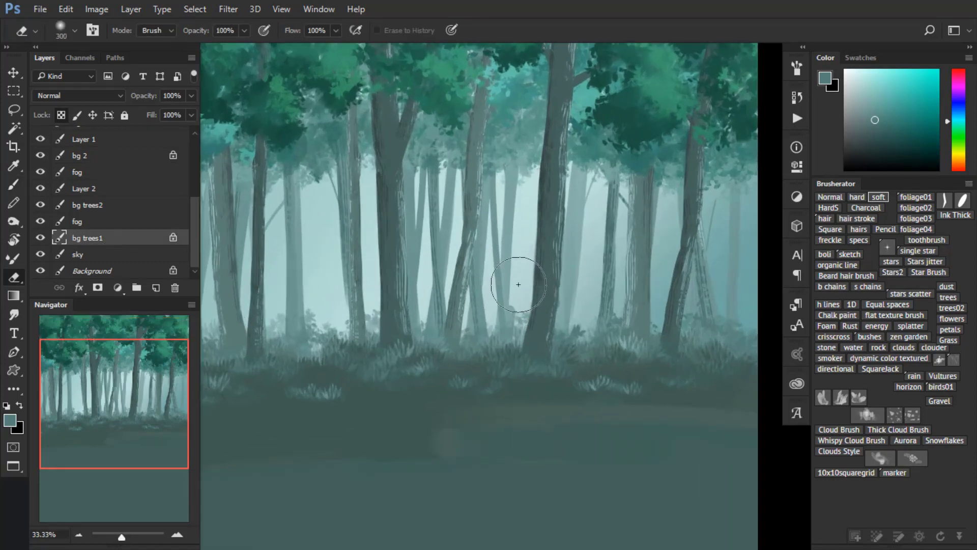
{"action": "left_click", "coordinate": [830, 209]}
{"action": "key", "text": "bracketleft"}
{"action": "key", "text": "bracketleft"}
{"action": "key", "text": "bracketleft"}
{"action": "key", "text": "bracketleft"}
{"action": "key", "text": "bracketleft"}
{"action": "key", "text": "bracketleft"}
{"action": "key", "text": "bracketleft"}
{"action": "key", "text": "bracketleft"}
{"action": "key", "text": "bracketleft"}
{"action": "mouse_move", "coordinate": [513, 308]}
{"action": "left_mouse_down"}
{"action": "mouse_move", "coordinate": [511, 327]}
{"action": "mouse_move", "coordinate": [512, 307]}
{"action": "left_mouse_up"}
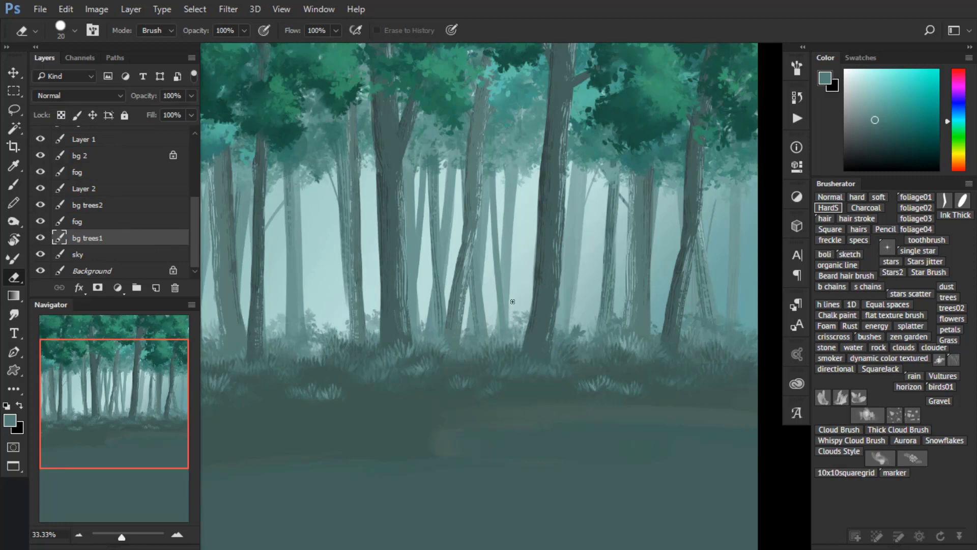
- Check what Layer 2 contains by toggling its visibility, and rename it leaves bg
{"action": "scroll", "coordinate": [676, 218], "scroll_direction": "down", "scroll_amount": 2}
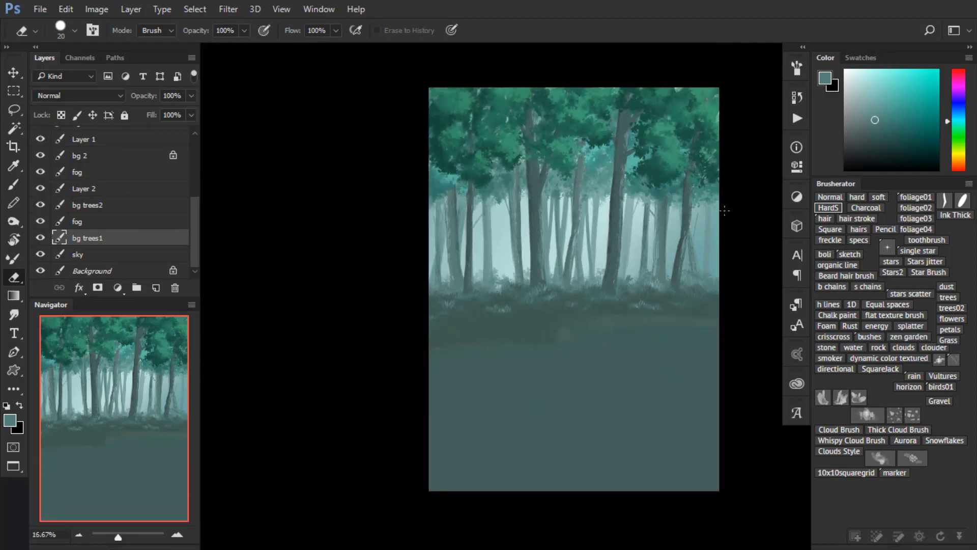
{"action": "scroll", "coordinate": [724, 213], "scroll_direction": "up", "scroll_amount": 1}
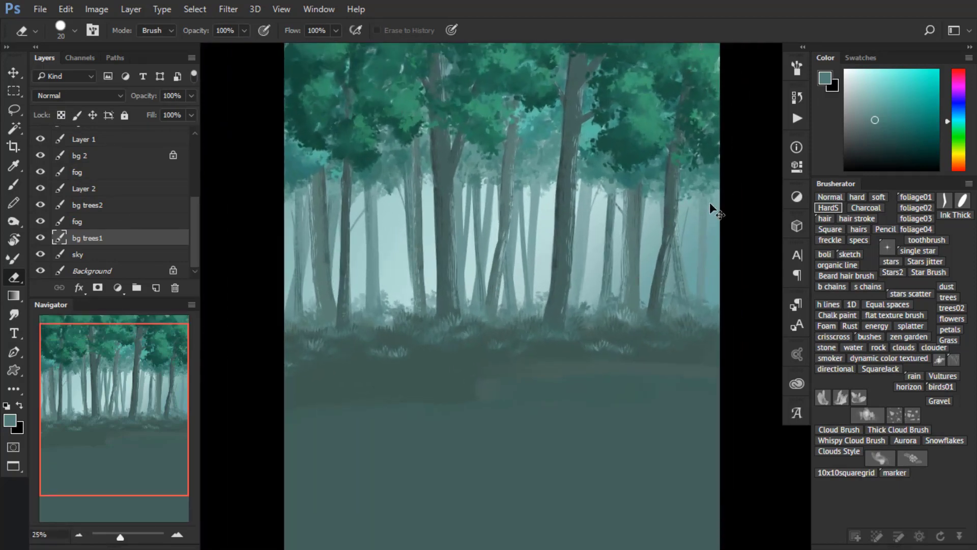
{"action": "scroll", "coordinate": [685, 230], "scroll_direction": "down", "scroll_amount": 1}
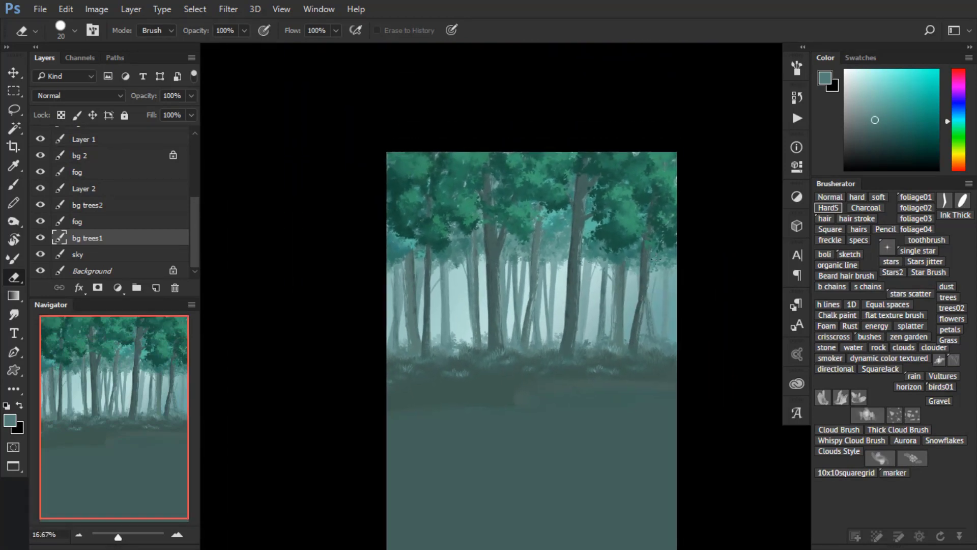
{"action": "left_click", "coordinate": [40, 187]}
{"action": "left_click", "coordinate": [40, 188]}
{"action": "double_click", "coordinate": [83, 189]}
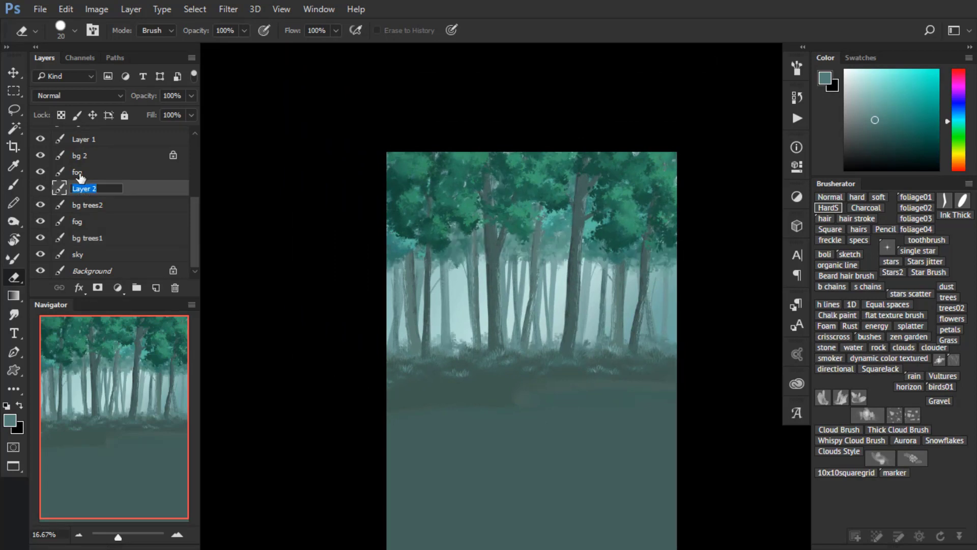
{"action": "type", "text": "leaves bg"}
{"action": "key", "text": "Return"}
- Check what Layer 1 contains by toggling its visibility, and rename it leaves bg2
{"action": "scroll", "coordinate": [195, 231], "scroll_direction": "up", "scroll_amount": 3}
{"action": "left_click", "coordinate": [40, 205]}
{"action": "left_click", "coordinate": [40, 206]}
{"action": "double_click", "coordinate": [81, 206]}
{"action": "type", "text": "leave"}
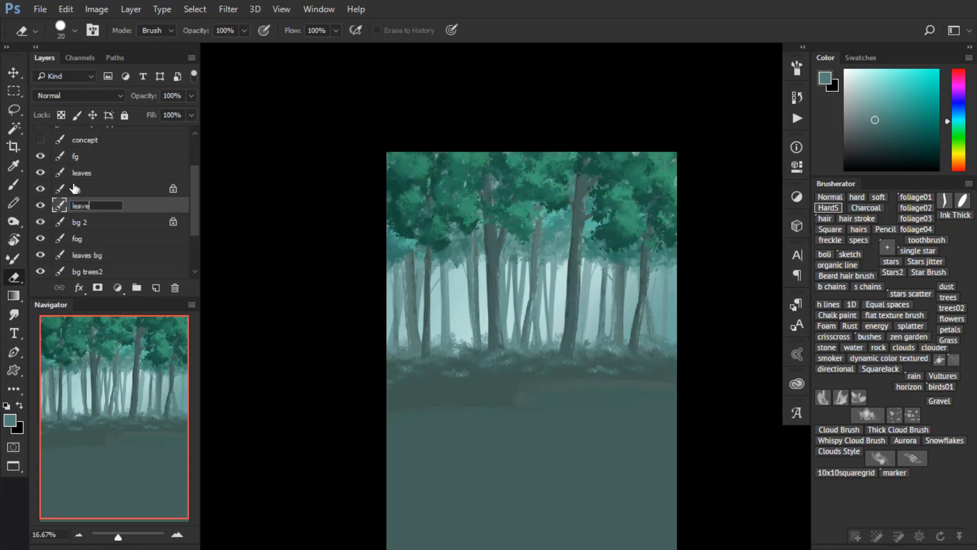
{"action": "type", "text": "s bg2"}
{"action": "key", "text": "Return"}
- Toggle the leaves layer's visibility to check the main canopy, and make that layer active
{"action": "left_click", "coordinate": [40, 173]}
{"action": "left_click", "coordinate": [41, 173]}
{"action": "left_click", "coordinate": [81, 174]}
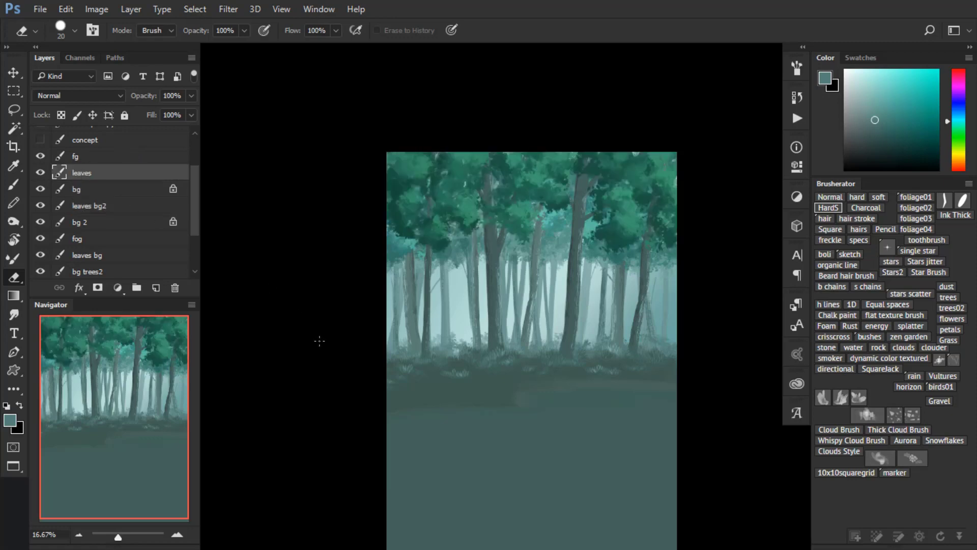
{"action": "key", "text": "ctrl+shift+r"}
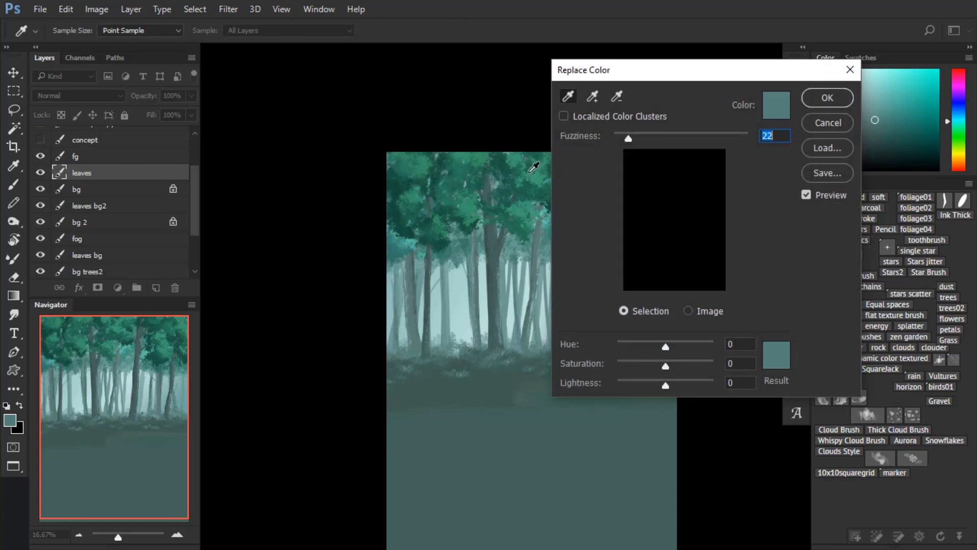
{"action": "left_click", "coordinate": [537, 183]}
{"action": "left_click_drag", "start_coordinate": [500, 250], "coordinate": [353, 234]}
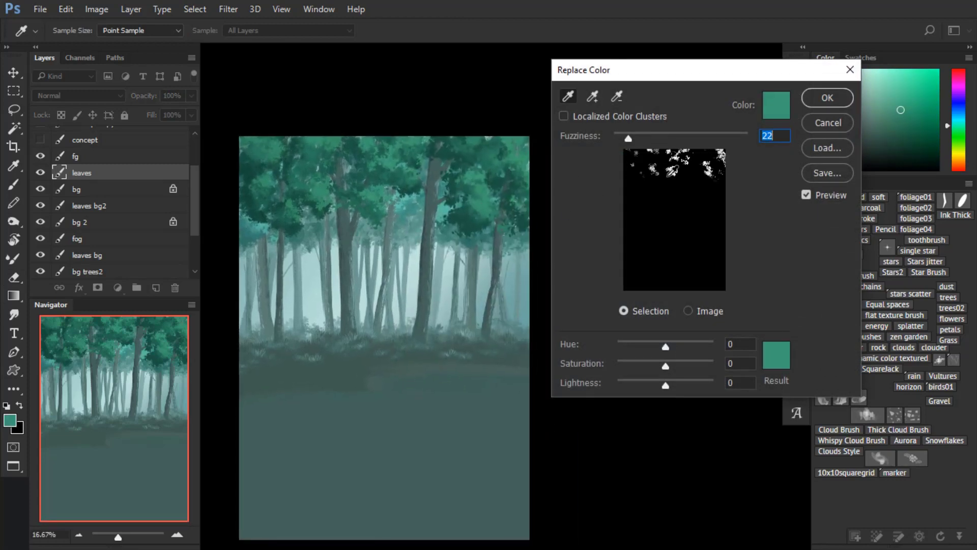
{"action": "left_click", "coordinate": [827, 123]}
{"action": "key", "text": "e"}
- Duplicate the leaves layer and hide the original
{"action": "key", "text": "ctrl+j"}
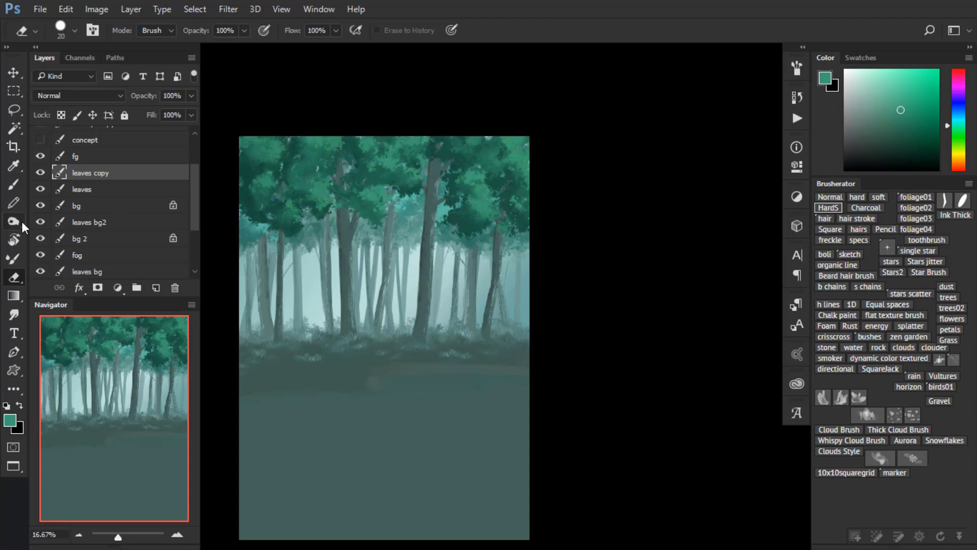
{"action": "left_click", "coordinate": [40, 189]}
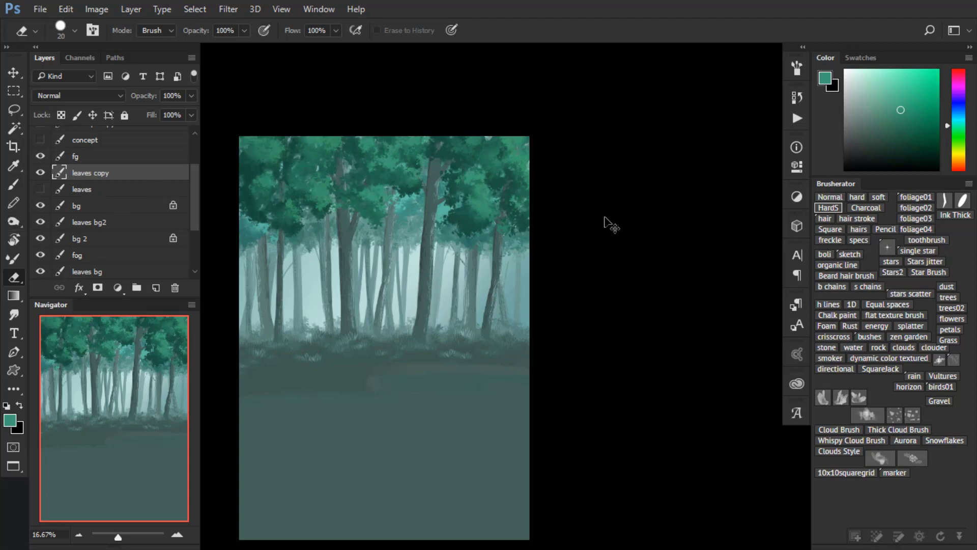
{"action": "key", "text": "ctrl+r"}
{"action": "left_click", "coordinate": [395, 162]}
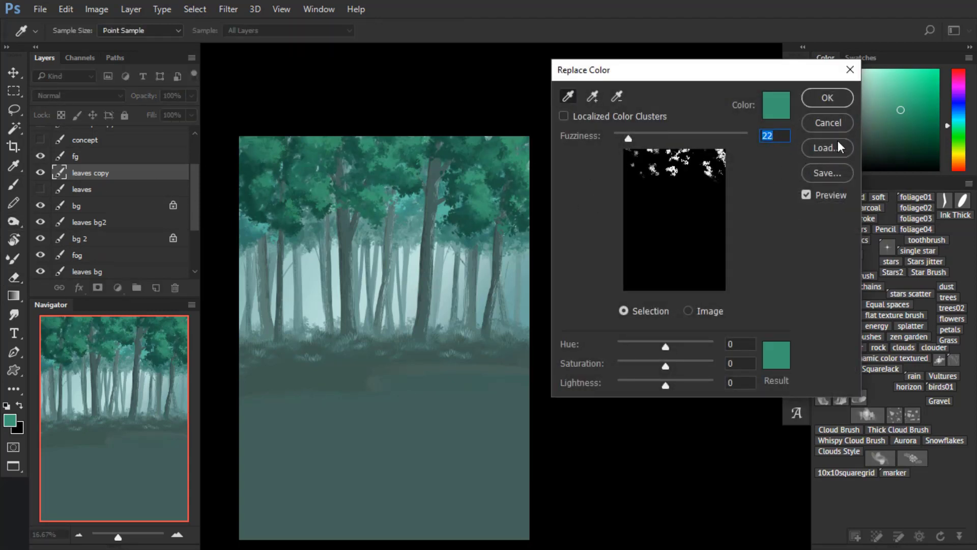
{"action": "left_click", "coordinate": [826, 125]}
{"action": "key", "text": "e"}
- Hide leaves copy, show the original leaves layer again and make it active
{"action": "left_click", "coordinate": [40, 188]}
{"action": "left_click", "coordinate": [41, 172]}
{"action": "left_click", "coordinate": [102, 189]}
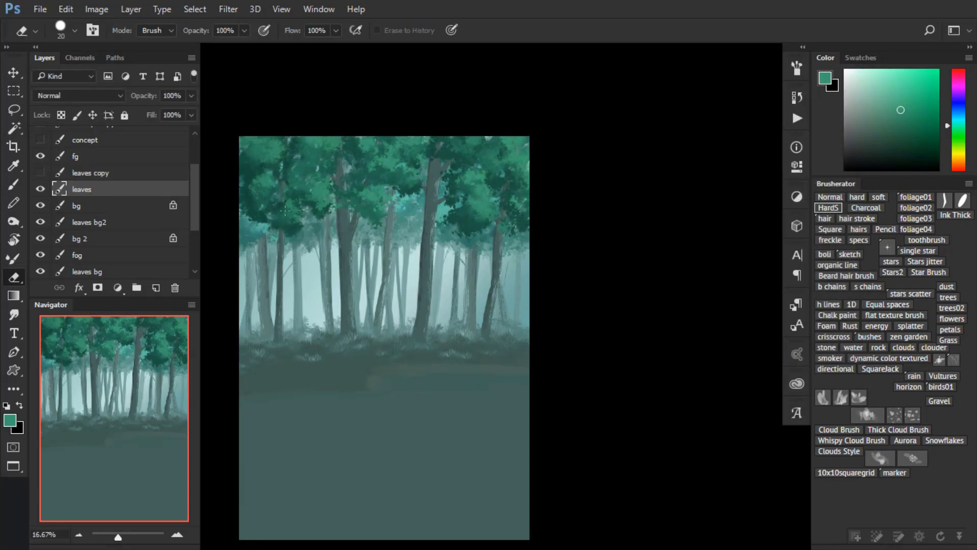
- Recolor the mid-green foliage on the leaves layer with Replace Color, using fuzziness 50 and saturation +20
{"action": "key", "text": "ctrl+shift+r"}
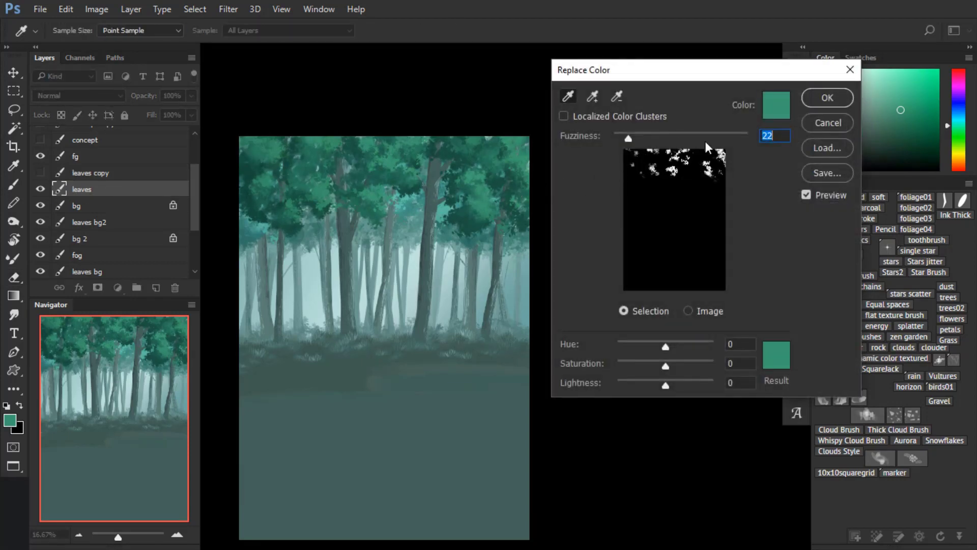
{"action": "left_click_drag", "start_coordinate": [638, 137], "coordinate": [649, 137]}
{"action": "left_click_drag", "start_coordinate": [667, 347], "coordinate": [678, 365]}
{"action": "left_click", "coordinate": [663, 348]}
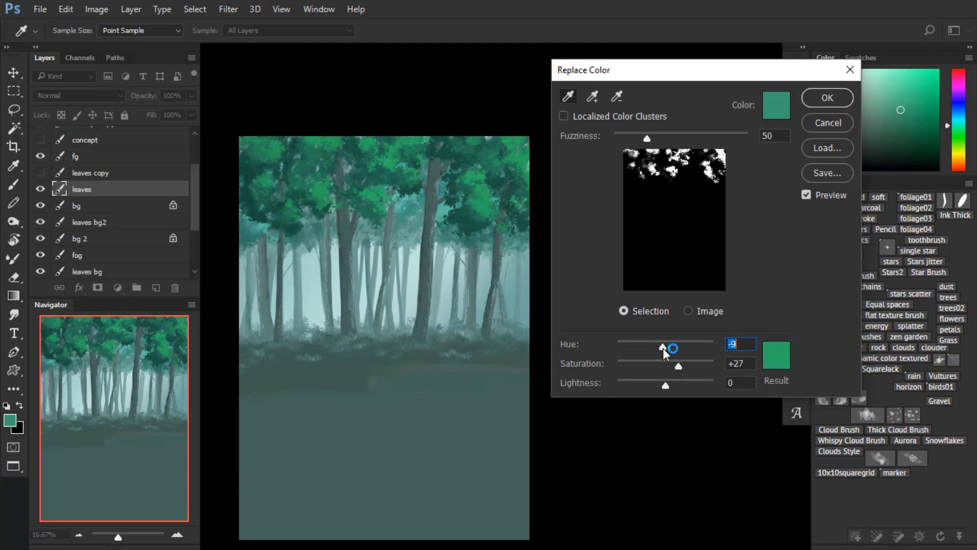
{"action": "left_click_drag", "start_coordinate": [662, 347], "coordinate": [665, 383]}
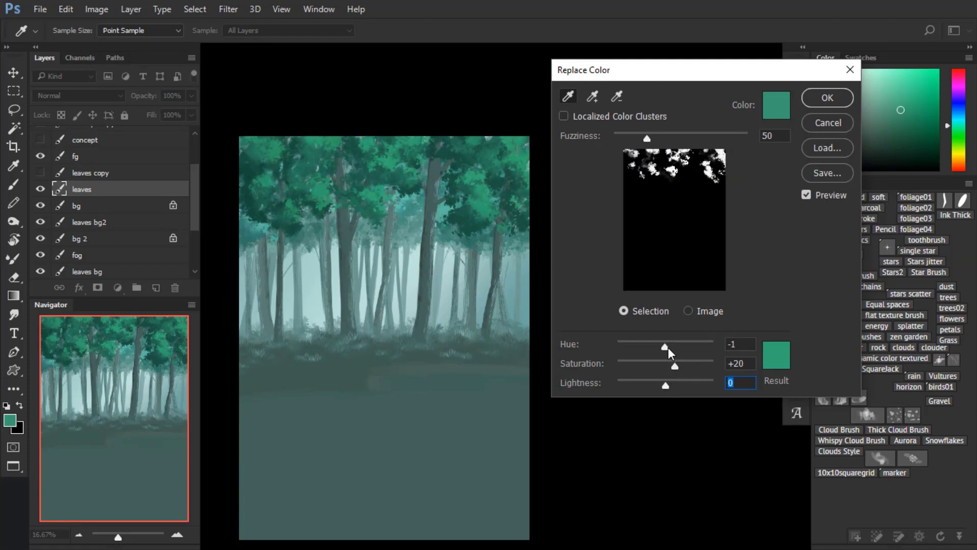
{"action": "mouse_move", "coordinate": [668, 347]}
{"action": "left_mouse_down"}
{"action": "mouse_move", "coordinate": [644, 347]}
{"action": "mouse_move", "coordinate": [666, 345]}
{"action": "left_mouse_up"}
{"action": "left_click", "coordinate": [833, 99]}
{"action": "key", "text": "e"}
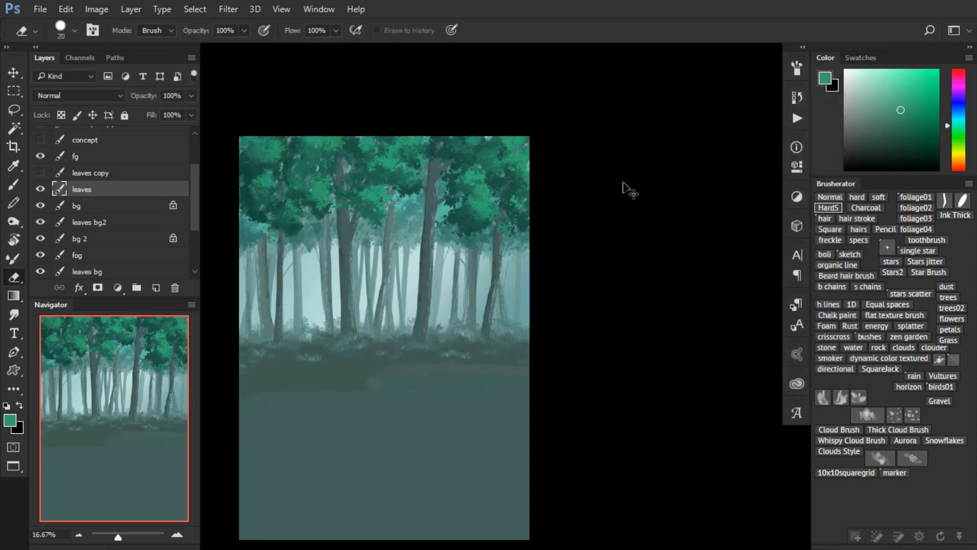
- Shift the canopy's dark green shadows toward blue with Replace Color: fuzziness 50, hue +25, saturation +21
{"action": "key", "text": "ctrl+alt+r"}
{"action": "left_click", "coordinate": [301, 226]}
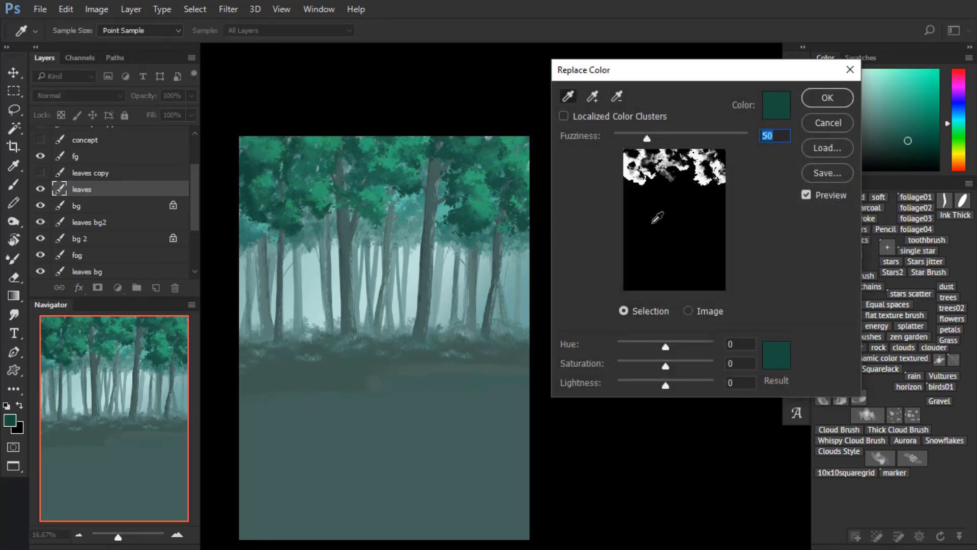
{"action": "mouse_move", "coordinate": [668, 349]}
{"action": "left_mouse_down"}
{"action": "mouse_move", "coordinate": [674, 364]}
{"action": "mouse_move", "coordinate": [655, 365]}
{"action": "mouse_move", "coordinate": [676, 362]}
{"action": "left_mouse_up"}
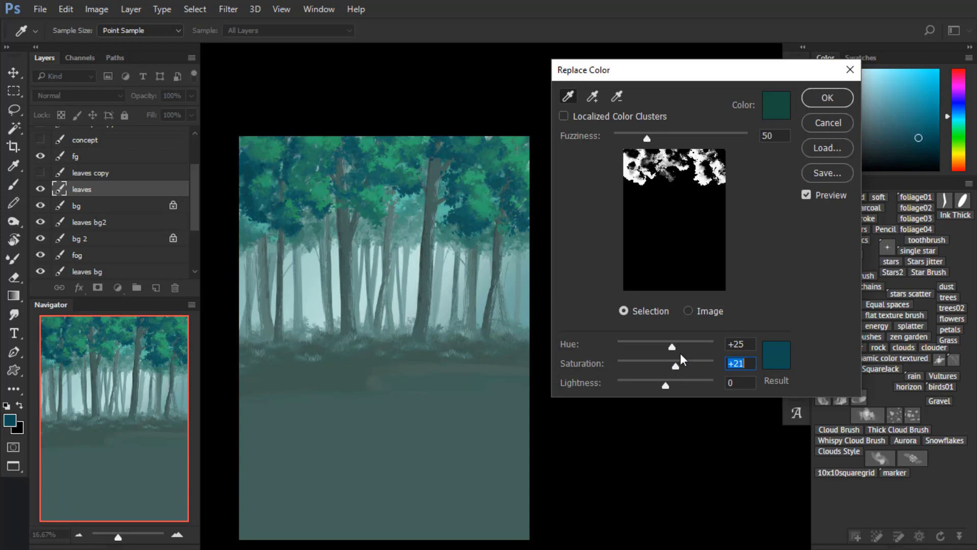
{"action": "left_click", "coordinate": [825, 97]}
{"action": "key", "text": "e"}
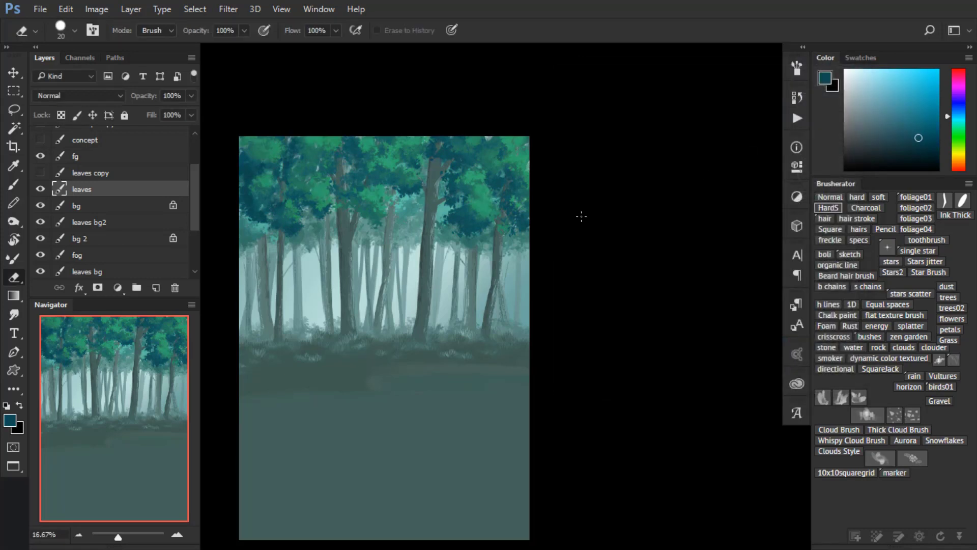
- Compare the recolored canopy against the leaves copy layer, and delete leaves copy
{"action": "left_click", "coordinate": [40, 174]}
{"action": "left_click", "coordinate": [40, 174]}
{"action": "left_click", "coordinate": [137, 175]}
{"action": "left_click", "coordinate": [175, 288]}
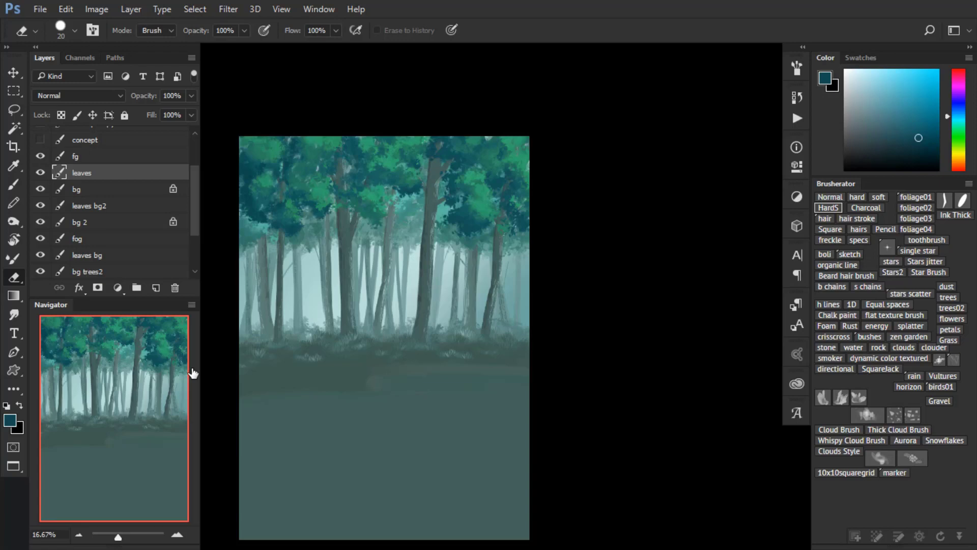
- Add a new layer above leaves and ready the foliage brush at size 60 over the tree trunks
{"action": "key", "text": "ctrl+shift+alt+n"}
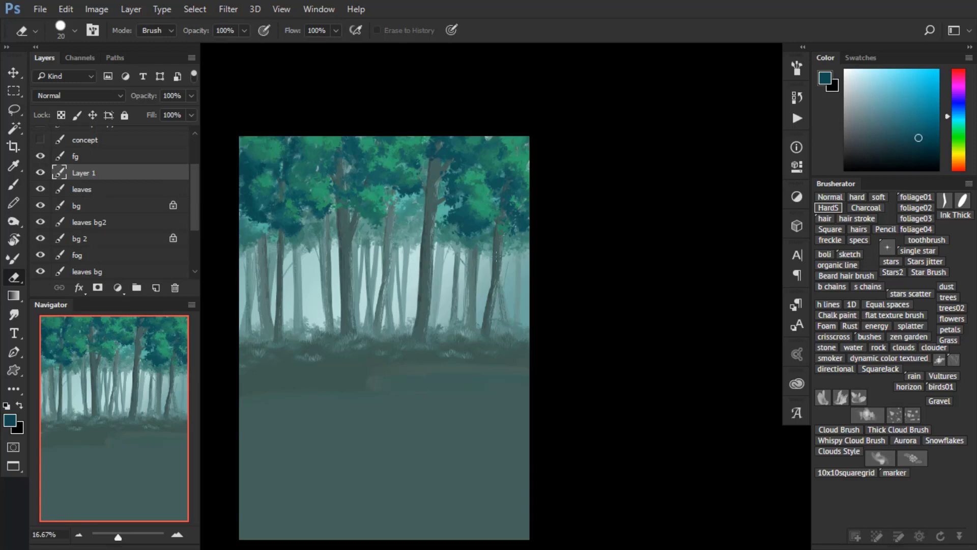
{"action": "key", "text": "b"}
{"action": "scroll", "coordinate": [469, 274], "scroll_direction": "up", "scroll_amount": 3}
{"action": "key", "text": "["}
{"action": "key", "text": "bracketleft"}
{"action": "key", "text": "bracketleft"}
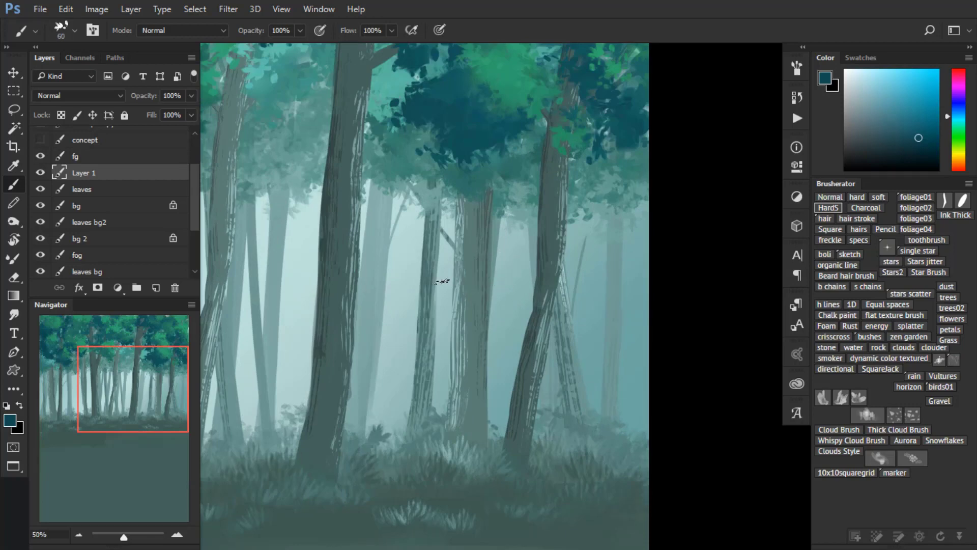
{"action": "left_click_drag", "start_coordinate": [508, 272], "coordinate": [446, 285]}
{"action": "key", "text": "ctrl+z"}
{"action": "mouse_move", "coordinate": [375, 254]}
{"action": "left_mouse_down"}
{"action": "mouse_move", "coordinate": [481, 306]}
{"action": "mouse_move", "coordinate": [421, 297]}
{"action": "left_mouse_up"}
{"action": "left_click", "coordinate": [524, 115], "text": "alt"}
{"action": "key", "text": "ctrl+z"}
{"action": "key", "text": "period"}
{"action": "mouse_move", "coordinate": [491, 276]}
{"action": "left_mouse_down"}
{"action": "mouse_move", "coordinate": [438, 260]}
{"action": "mouse_move", "coordinate": [452, 253]}
{"action": "mouse_move", "coordinate": [429, 318]}
{"action": "left_mouse_up"}
{"action": "key", "text": "ctrl+z"}
{"action": "key", "text": "comma"}
- Paint dark teal ivy leaves down the thick trunk right of center, from below the canopy to its base
{"action": "key", "text": "bracketleft"}
{"action": "key", "text": "bracketleft"}
{"action": "left_click_drag", "start_coordinate": [475, 272], "coordinate": [423, 280]}
{"action": "mouse_move", "coordinate": [453, 321]}
{"action": "left_mouse_down"}
{"action": "mouse_move", "coordinate": [462, 272]}
{"action": "mouse_move", "coordinate": [474, 323]}
{"action": "mouse_move", "coordinate": [452, 324]}
{"action": "left_mouse_up"}
{"action": "key", "text": "bracketright"}
{"action": "mouse_move", "coordinate": [470, 356]}
{"action": "left_mouse_down"}
{"action": "mouse_move", "coordinate": [459, 407]}
{"action": "mouse_move", "coordinate": [432, 412]}
{"action": "mouse_move", "coordinate": [393, 456]}
{"action": "mouse_move", "coordinate": [446, 483]}
{"action": "mouse_move", "coordinate": [392, 478]}
{"action": "left_mouse_up"}
{"action": "scroll", "coordinate": [473, 290], "scroll_direction": "up", "scroll_amount": 3}
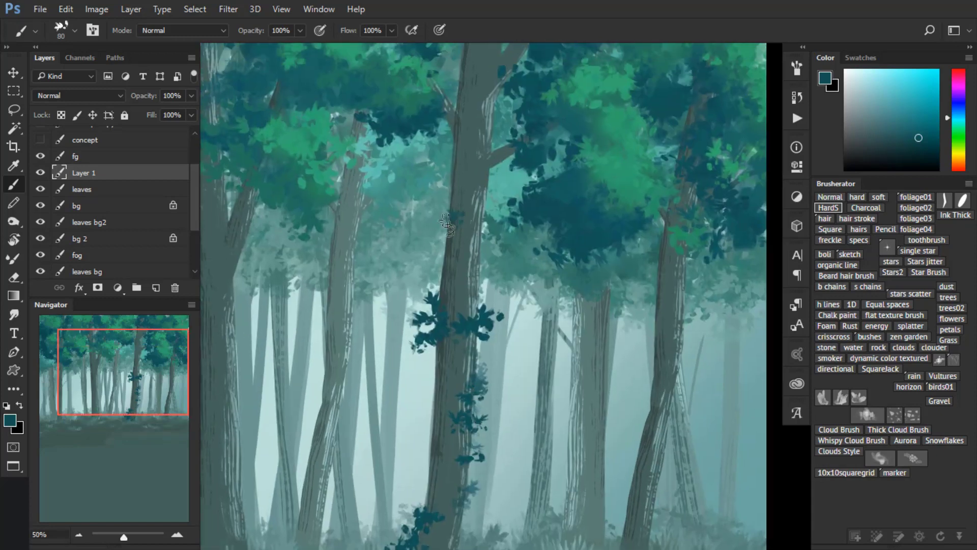
{"action": "left_click_drag", "start_coordinate": [446, 240], "coordinate": [435, 238]}
- Paint dark teal ivy clusters along the thick forked trunk left of center, undoing the last excess stroke
{"action": "left_click_drag", "start_coordinate": [465, 293], "coordinate": [602, 221]}
{"action": "mouse_move", "coordinate": [366, 275]}
{"action": "left_mouse_down"}
{"action": "mouse_move", "coordinate": [371, 336]}
{"action": "mouse_move", "coordinate": [336, 305]}
{"action": "mouse_move", "coordinate": [325, 241]}
{"action": "mouse_move", "coordinate": [318, 270]}
{"action": "mouse_move", "coordinate": [351, 305]}
{"action": "mouse_move", "coordinate": [376, 372]}
{"action": "mouse_move", "coordinate": [323, 476]}
{"action": "mouse_move", "coordinate": [342, 489]}
{"action": "mouse_move", "coordinate": [382, 478]}
{"action": "mouse_move", "coordinate": [364, 451]}
{"action": "left_mouse_up"}
{"action": "mouse_move", "coordinate": [360, 133]}
{"action": "left_mouse_down"}
{"action": "mouse_move", "coordinate": [362, 155]}
{"action": "mouse_move", "coordinate": [323, 189]}
{"action": "mouse_move", "coordinate": [338, 213]}
{"action": "left_mouse_up"}
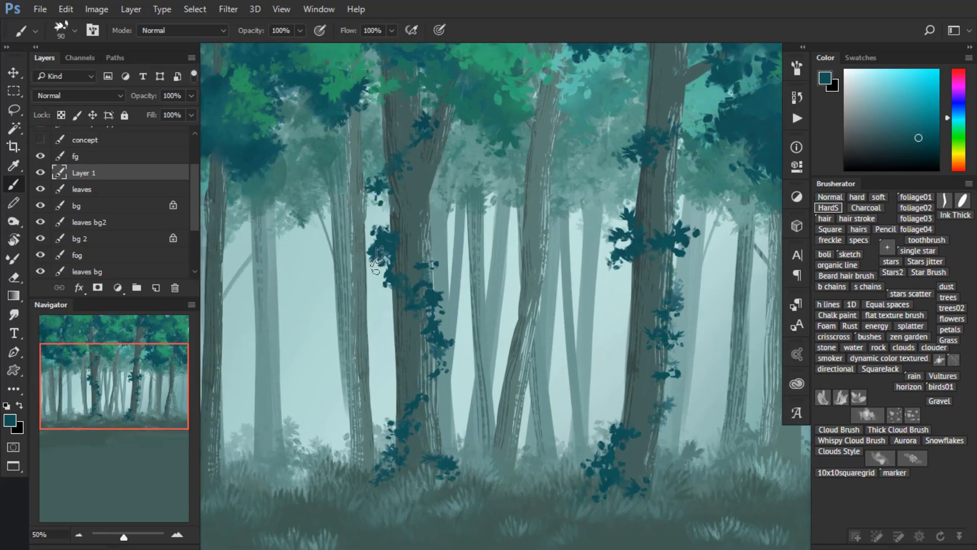
{"action": "left_click_drag", "start_coordinate": [374, 255], "coordinate": [386, 305]}
{"action": "key", "text": "ctrl+z"}
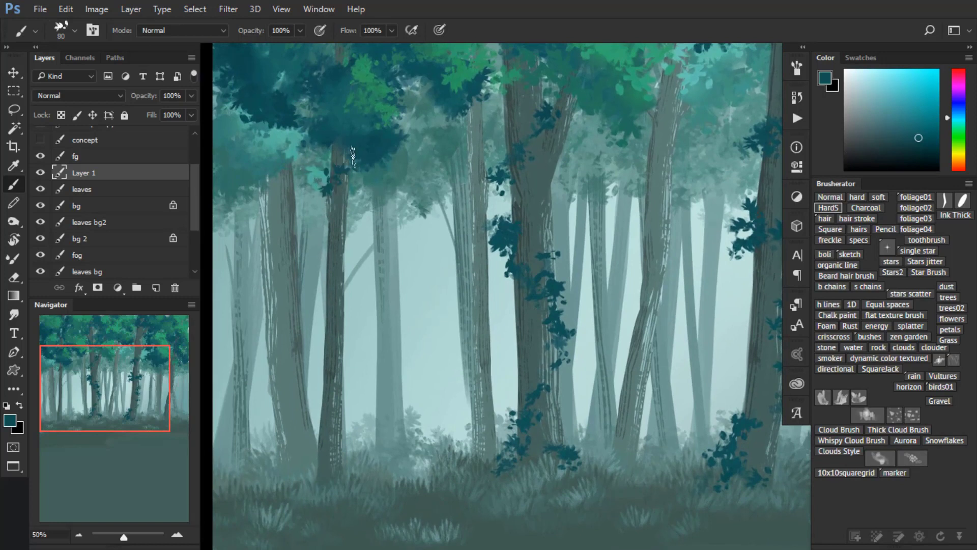
- Paint dark teal ivy on the thin dark trunk at far left and the leaning trunk at far right
{"action": "mouse_move", "coordinate": [353, 158]}
{"action": "left_mouse_down"}
{"action": "mouse_move", "coordinate": [322, 217]}
{"action": "mouse_move", "coordinate": [332, 275]}
{"action": "mouse_move", "coordinate": [325, 284]}
{"action": "mouse_move", "coordinate": [342, 303]}
{"action": "mouse_move", "coordinate": [355, 347]}
{"action": "left_mouse_up"}
{"action": "left_click_drag", "start_coordinate": [349, 430], "coordinate": [333, 460]}
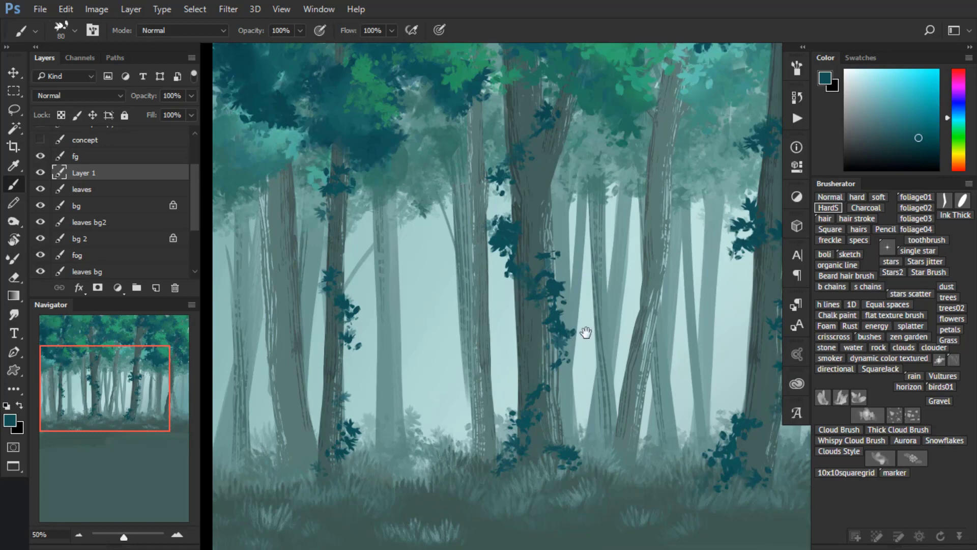
{"action": "left_click_drag", "start_coordinate": [588, 333], "coordinate": [572, 239]}
{"action": "mouse_move", "coordinate": [603, 270]}
{"action": "left_mouse_down"}
{"action": "mouse_move", "coordinate": [572, 324]}
{"action": "mouse_move", "coordinate": [589, 326]}
{"action": "mouse_move", "coordinate": [610, 379]}
{"action": "left_mouse_up"}
{"action": "left_click_drag", "start_coordinate": [580, 337], "coordinate": [599, 404]}
{"action": "left_click_drag", "start_coordinate": [604, 452], "coordinate": [547, 450]}
- Sample the canopy's mid green and add lighter leaves to the ivy on the thick trunk right of center
{"action": "left_click", "coordinate": [568, 91], "text": "alt"}
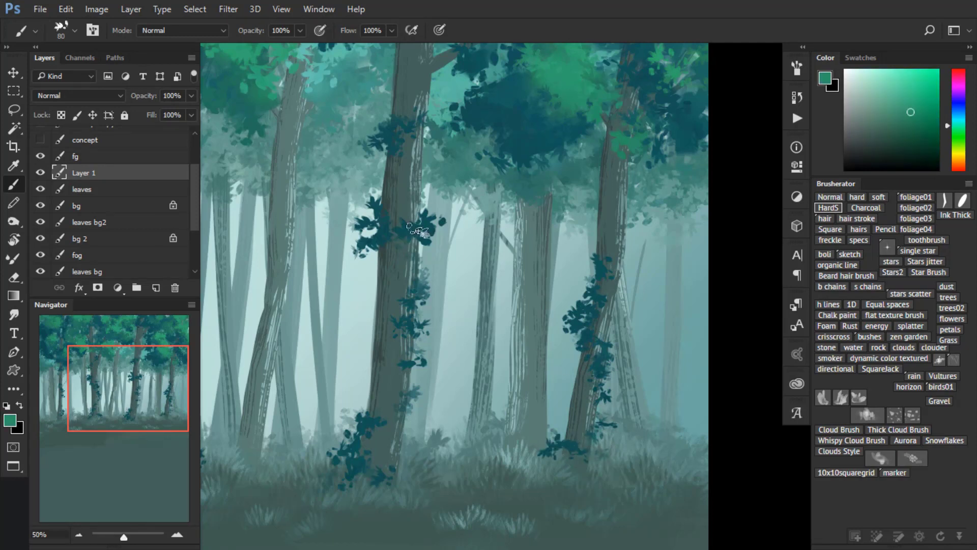
{"action": "left_click_drag", "start_coordinate": [378, 222], "coordinate": [373, 247]}
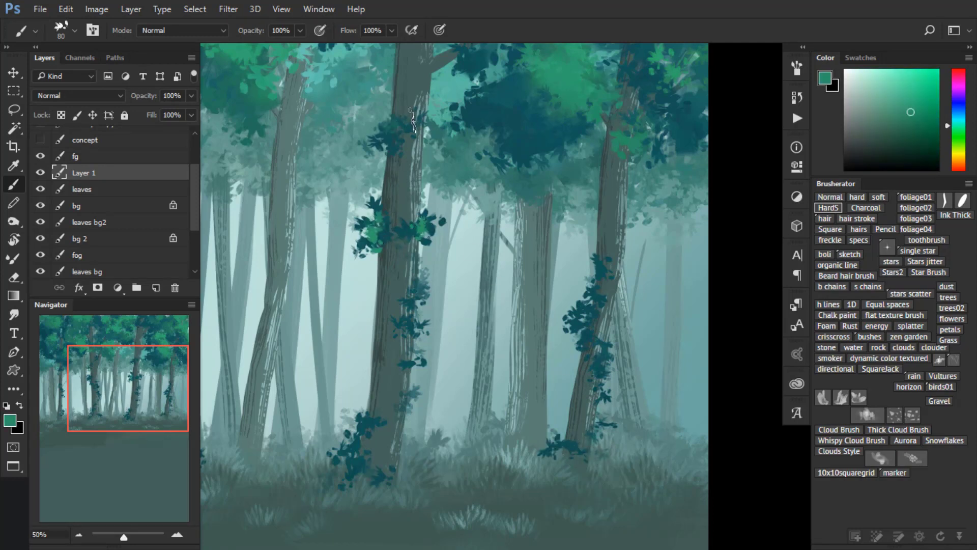
{"action": "mouse_move", "coordinate": [420, 293]}
{"action": "left_mouse_down"}
{"action": "mouse_move", "coordinate": [415, 326]}
{"action": "mouse_move", "coordinate": [427, 340]}
{"action": "left_mouse_up"}
{"action": "left_click_drag", "start_coordinate": [363, 424], "coordinate": [355, 457]}
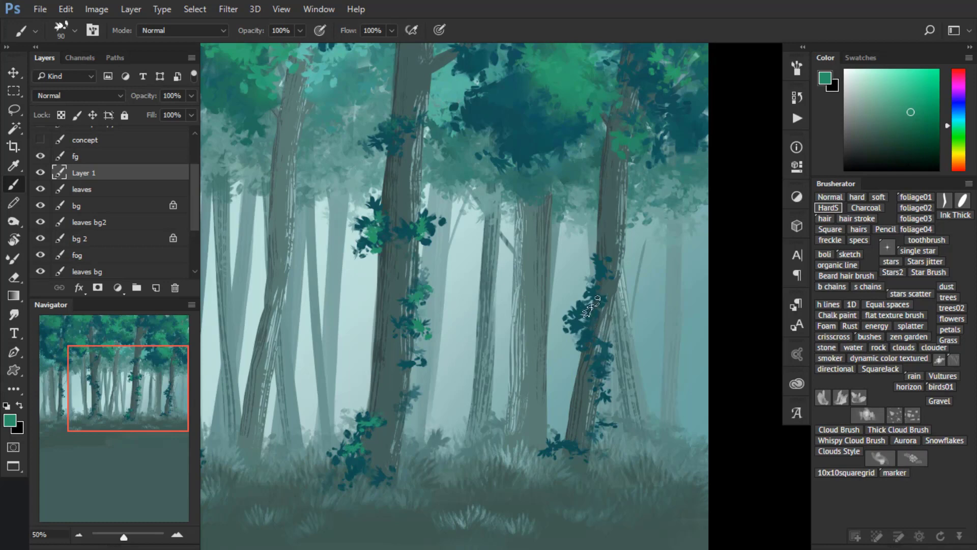
- Add mid-green highlight leaves to the ivy on the far-right leaning trunk, down to its base
{"action": "left_click_drag", "start_coordinate": [590, 309], "coordinate": [585, 330]}
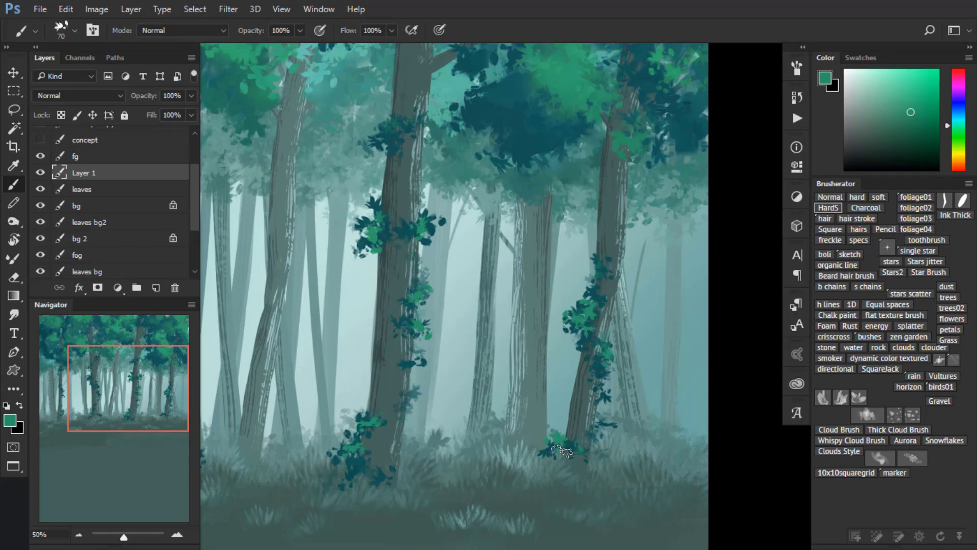
{"action": "left_click_drag", "start_coordinate": [607, 422], "coordinate": [625, 280]}
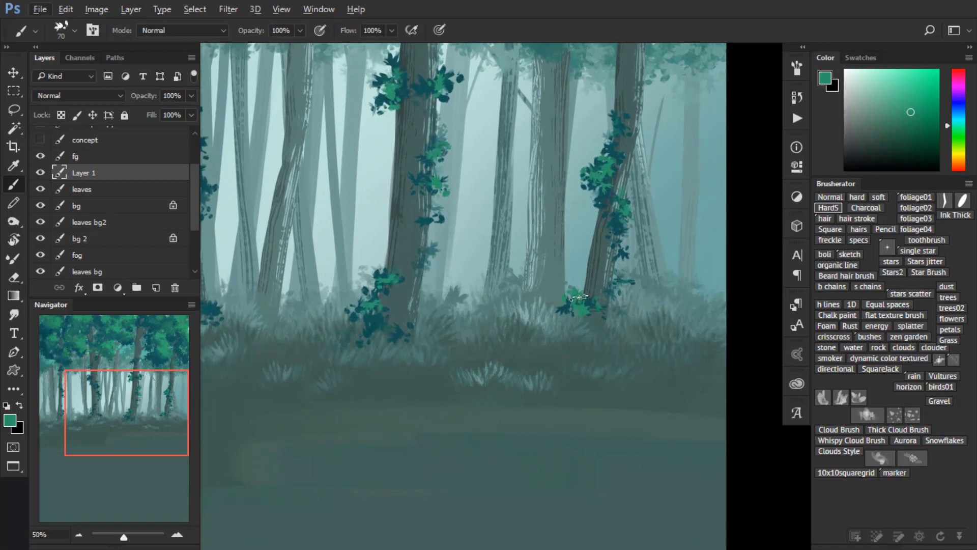
{"action": "mouse_move", "coordinate": [423, 305]}
{"action": "left_mouse_down"}
{"action": "mouse_move", "coordinate": [563, 349]}
{"action": "mouse_move", "coordinate": [612, 391]}
{"action": "left_mouse_up"}
- Dab mid-green highlight leaves over the ivy on the thick forked trunk left of center
{"action": "left_click_drag", "start_coordinate": [392, 226], "coordinate": [369, 220]}
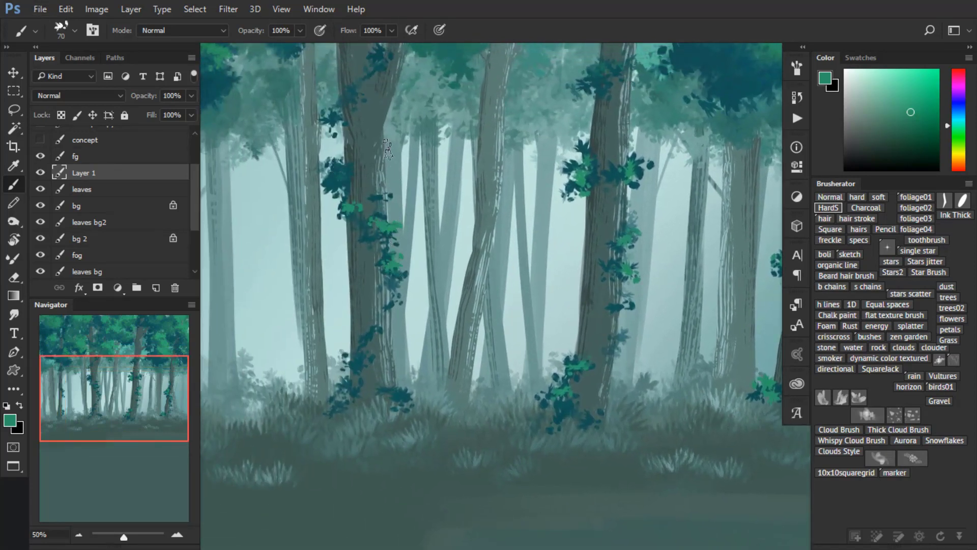
{"action": "left_click_drag", "start_coordinate": [382, 87], "coordinate": [401, 212]}
{"action": "left_click", "coordinate": [396, 185]}
{"action": "left_click_drag", "start_coordinate": [391, 301], "coordinate": [407, 214]}
{"action": "left_click", "coordinate": [379, 148]}
{"action": "left_click", "coordinate": [402, 416]}
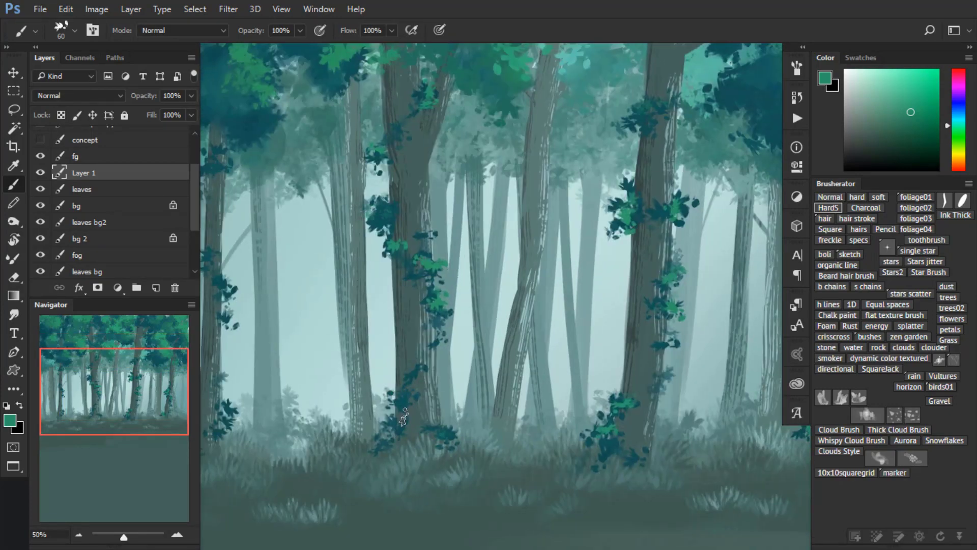
- Dab mid-green highlight leaves over the remaining ivy on the forked trunk and the thin far-left trunk
{"action": "left_click_drag", "start_coordinate": [402, 416], "coordinate": [527, 349]}
{"action": "left_click", "coordinate": [356, 219]}
{"action": "left_click", "coordinate": [352, 250]}
{"action": "left_click", "coordinate": [357, 345]}
{"action": "left_click_drag", "start_coordinate": [381, 285], "coordinate": [383, 393]}
{"action": "key", "text": "ctrl+minus"}
{"action": "key", "text": "ctrl+plus"}
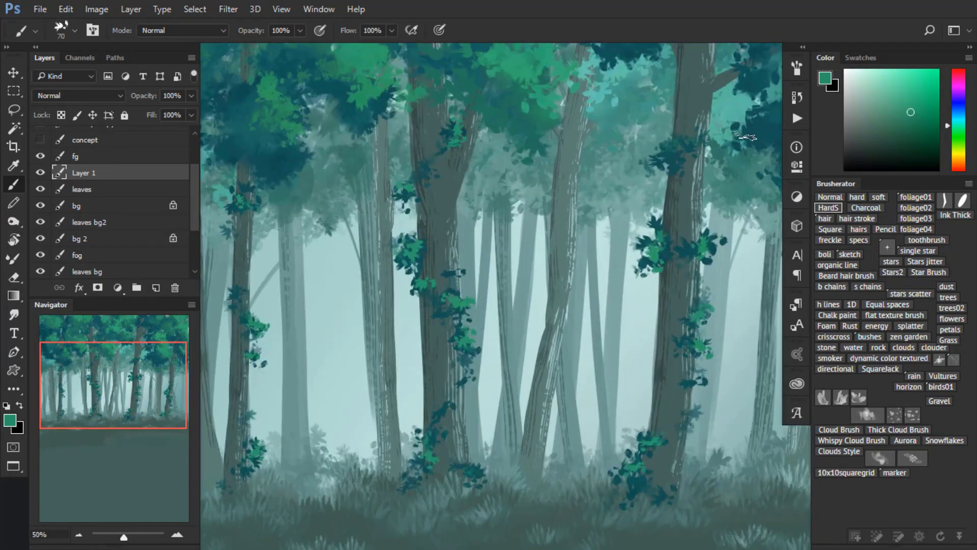
- Pick a brighter mint green, enlarge the foliage brush to 150, and dab light leaf highlights onto the canopy
{"action": "left_click_drag", "start_coordinate": [909, 107], "coordinate": [900, 87]}
{"action": "key", "text": "bracketright"}
{"action": "scroll", "coordinate": [412, 248], "scroll_direction": "down", "scroll_amount": 3}
{"action": "key", "text": "bracketright"}
{"action": "key", "text": "bracketright"}
{"action": "key", "text": "bracketright"}
{"action": "key", "text": "bracketright"}
{"action": "key", "text": "bracketright"}
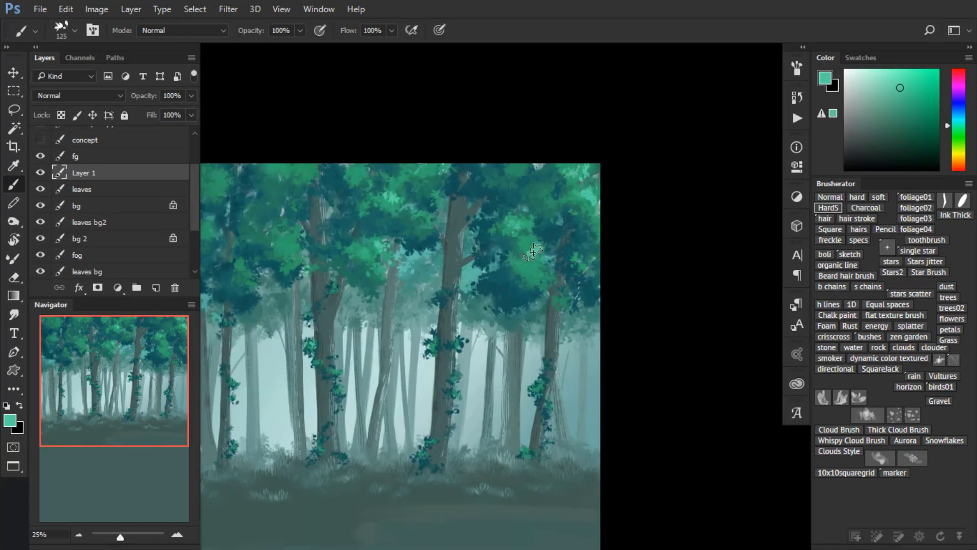
{"action": "left_click_drag", "start_coordinate": [566, 252], "coordinate": [659, 230]}
{"action": "key", "text": "bracketright"}
{"action": "left_click", "coordinate": [384, 218]}
{"action": "scroll", "coordinate": [657, 258], "scroll_direction": "down", "scroll_amount": 3}
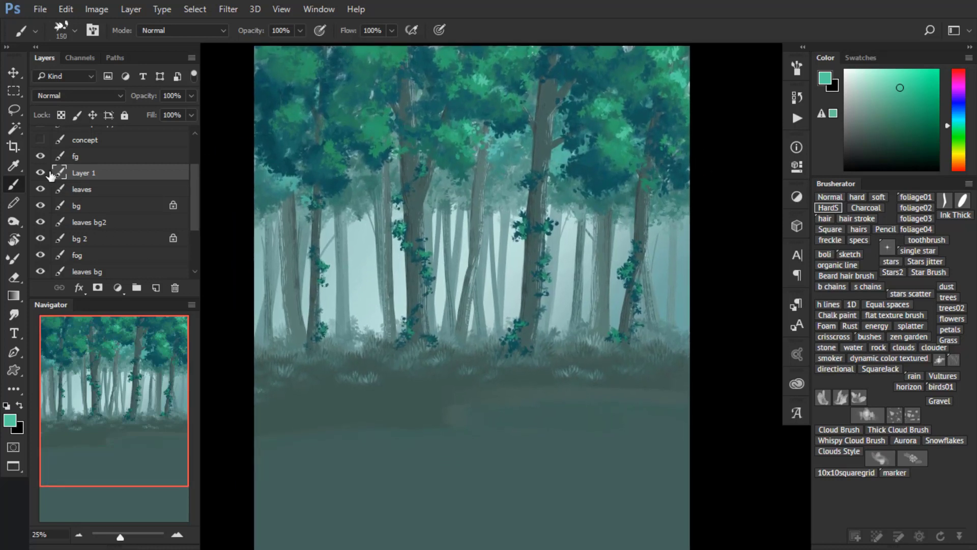
- Toggle the bg layer's visibility to check its contents, make it active, and sample the dark teal foliage color
{"action": "left_click", "coordinate": [40, 205]}
{"action": "left_click", "coordinate": [40, 205]}
{"action": "left_click", "coordinate": [86, 212]}
{"action": "mouse_move", "coordinate": [611, 283]}
{"action": "left_mouse_down"}
{"action": "mouse_move", "coordinate": [646, 196]}
{"action": "mouse_move", "coordinate": [617, 319]}
{"action": "mouse_move", "coordinate": [630, 285]}
{"action": "left_mouse_up"}
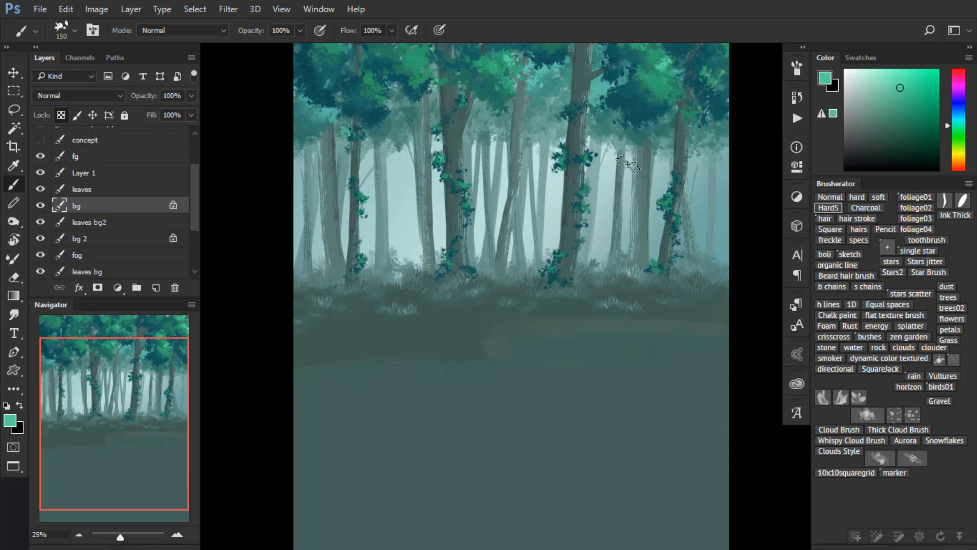
{"action": "left_click", "coordinate": [640, 109], "text": "alt"}
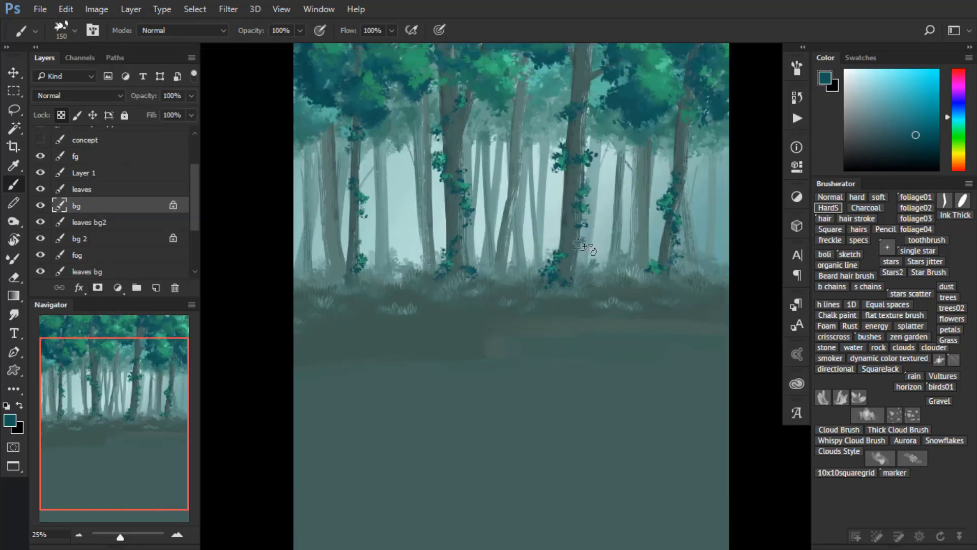
- Lasso the whole ground area on the bg layer, from just above the grass line to the canvas bottom
{"action": "key", "text": "l"}
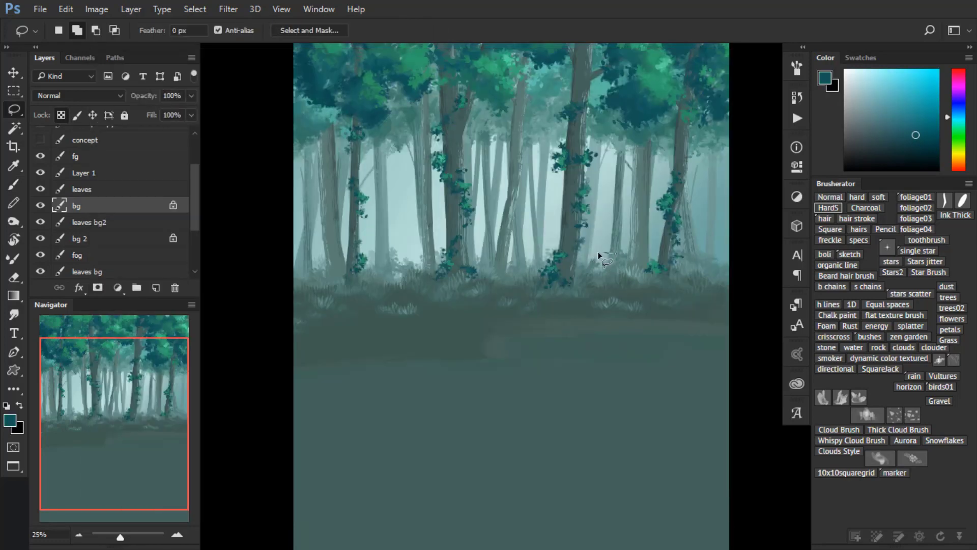
{"action": "mouse_move", "coordinate": [589, 254]}
{"action": "left_mouse_down"}
{"action": "mouse_move", "coordinate": [418, 253]}
{"action": "mouse_move", "coordinate": [406, 450]}
{"action": "mouse_move", "coordinate": [703, 229]}
{"action": "mouse_move", "coordinate": [676, 225]}
{"action": "left_mouse_up"}
{"action": "mouse_move", "coordinate": [682, 272]}
{"action": "left_mouse_down"}
{"action": "mouse_move", "coordinate": [653, 197]}
{"action": "mouse_move", "coordinate": [714, 408]}
{"action": "mouse_move", "coordinate": [230, 371]}
{"action": "mouse_move", "coordinate": [305, 275]}
{"action": "left_mouse_up"}
{"action": "mouse_move", "coordinate": [586, 275]}
{"action": "left_mouse_down"}
{"action": "mouse_move", "coordinate": [697, 330]}
{"action": "mouse_move", "coordinate": [451, 545]}
{"action": "mouse_move", "coordinate": [192, 476]}
{"action": "left_mouse_up"}
{"action": "left_click", "coordinate": [643, 217], "text": "ctrl"}
{"action": "left_click", "coordinate": [644, 216], "text": "ctrl"}
- Subtract the bases of the far-right trunk and the thick trunk right of center from the ground selection
{"action": "left_click_drag", "start_coordinate": [639, 154], "coordinate": [629, 205]}
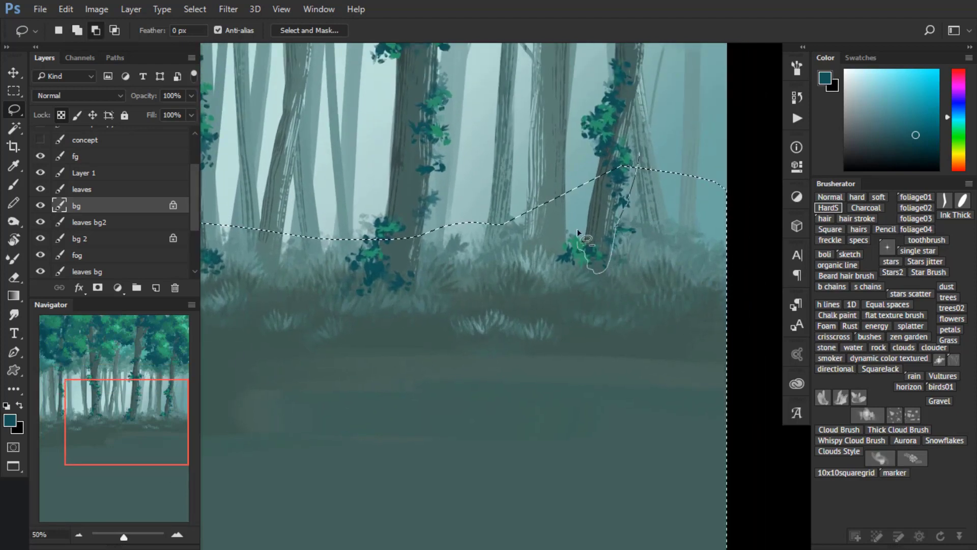
{"action": "left_click_drag", "start_coordinate": [579, 218], "coordinate": [580, 179]}
{"action": "mouse_move", "coordinate": [424, 233]}
{"action": "left_mouse_down"}
{"action": "mouse_move", "coordinate": [418, 269]}
{"action": "mouse_move", "coordinate": [386, 203]}
{"action": "mouse_move", "coordinate": [395, 206]}
{"action": "left_mouse_up"}
{"action": "left_click_drag", "start_coordinate": [393, 275], "coordinate": [633, 289]}
- Subtract the bases of the thick trunk left of center and the thin far-left trunk from the ground selection
{"action": "left_click_drag", "start_coordinate": [451, 239], "coordinate": [450, 265]}
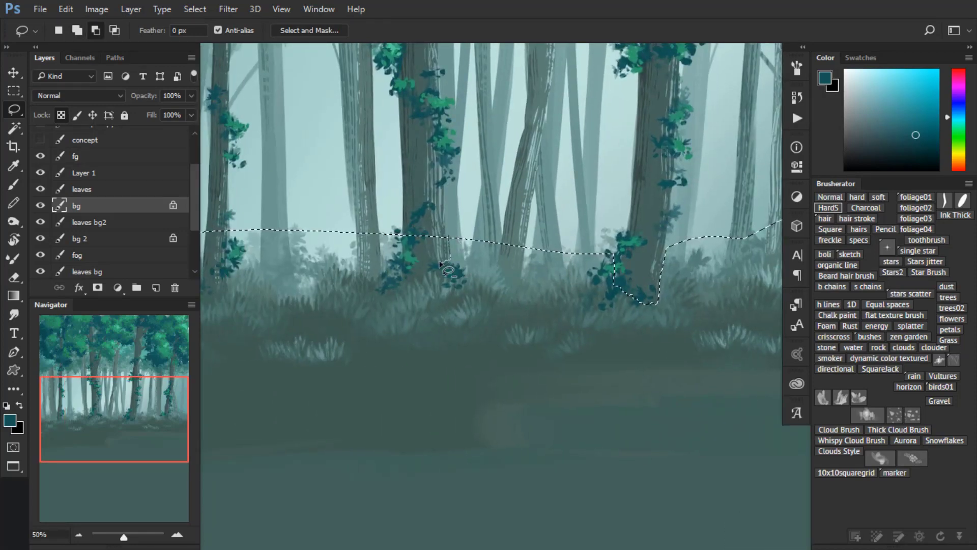
{"action": "left_click_drag", "start_coordinate": [395, 233], "coordinate": [395, 234]}
{"action": "left_click_drag", "start_coordinate": [332, 288], "coordinate": [481, 278]}
{"action": "left_click_drag", "start_coordinate": [381, 216], "coordinate": [379, 249]}
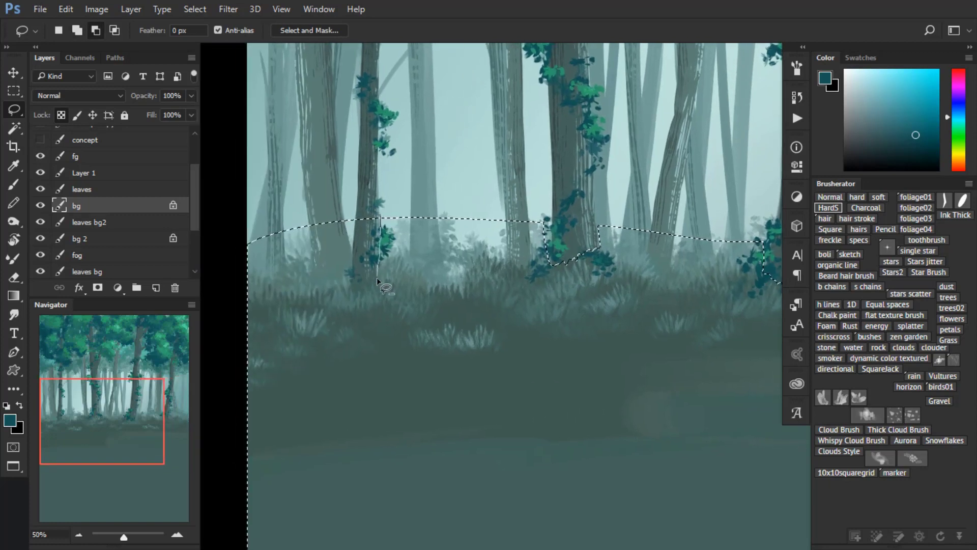
{"action": "mouse_move", "coordinate": [353, 298]}
{"action": "left_mouse_down"}
{"action": "mouse_move", "coordinate": [349, 250]}
{"action": "mouse_move", "coordinate": [373, 196]}
{"action": "left_mouse_up"}
{"action": "left_click", "coordinate": [501, 266], "text": "ctrl+alt"}
{"action": "left_click", "coordinate": [502, 266], "text": "ctrl+alt"}
{"action": "scroll", "coordinate": [546, 266], "scroll_direction": "down", "scroll_amount": 1}
{"action": "key", "text": "ctrl+z"}
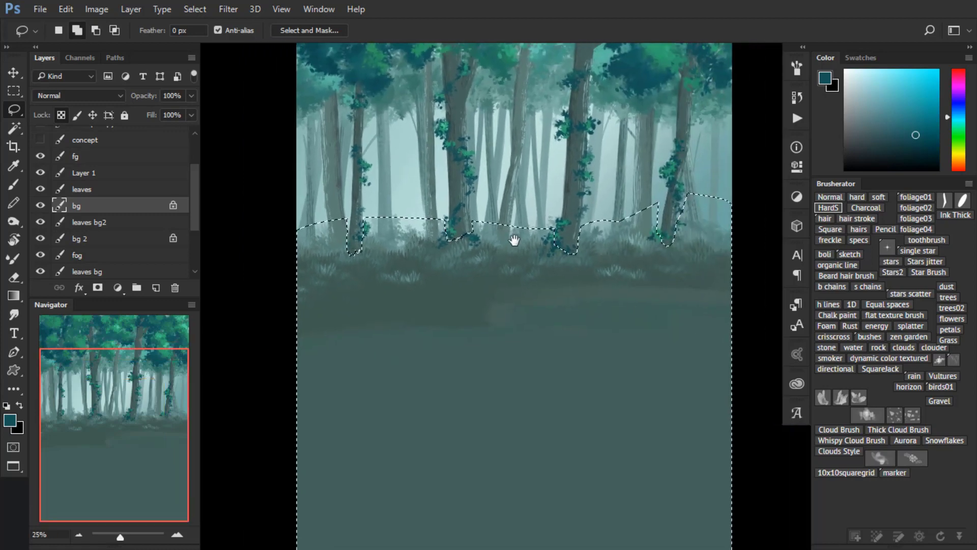
- Open Replace Color for the ground selection on the bg layer, sample the gray-teal ground and set the hue to -36
{"action": "key", "text": "ctrl+r"}
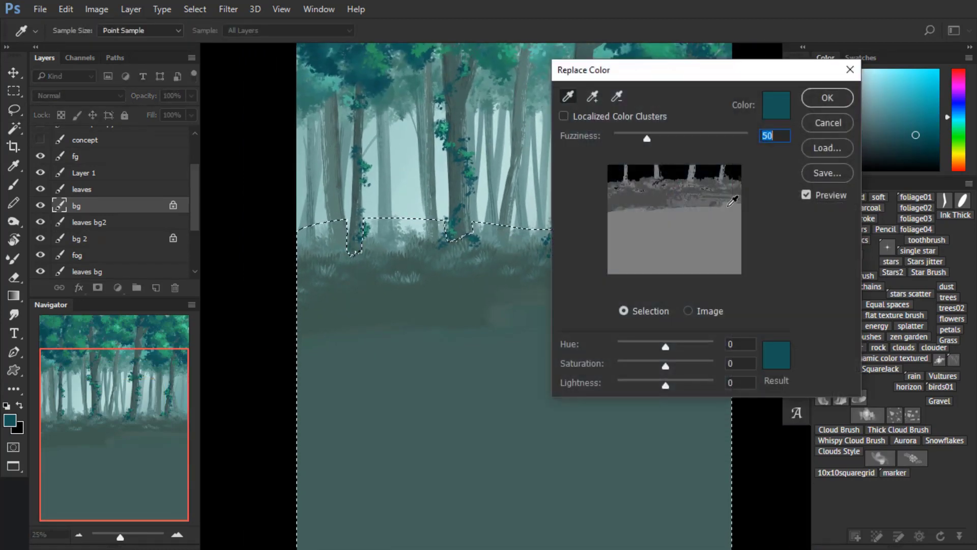
{"action": "left_click_drag", "start_coordinate": [462, 310], "coordinate": [367, 344]}
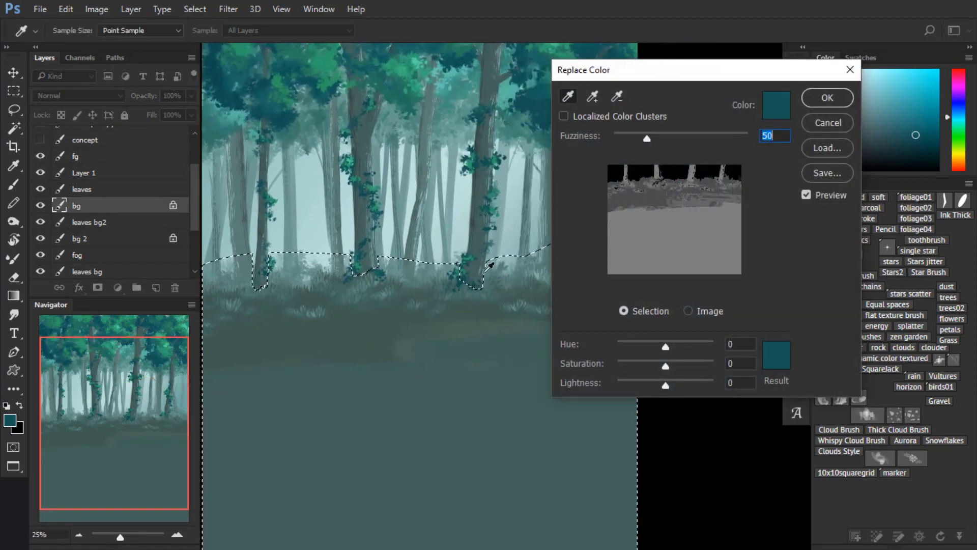
{"action": "left_click", "coordinate": [408, 283]}
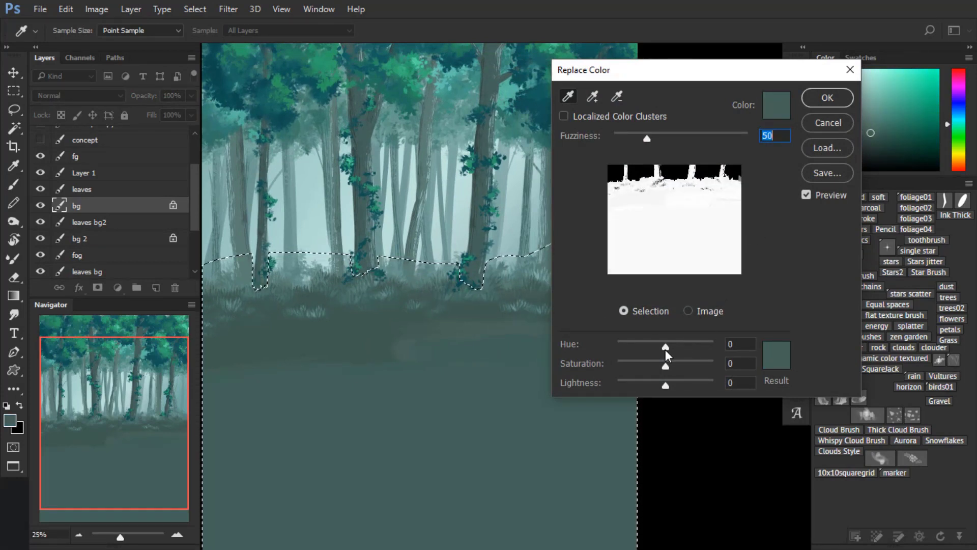
{"action": "left_click_drag", "start_coordinate": [665, 350], "coordinate": [656, 346]}
{"action": "left_click", "coordinate": [461, 361], "text": "alt"}
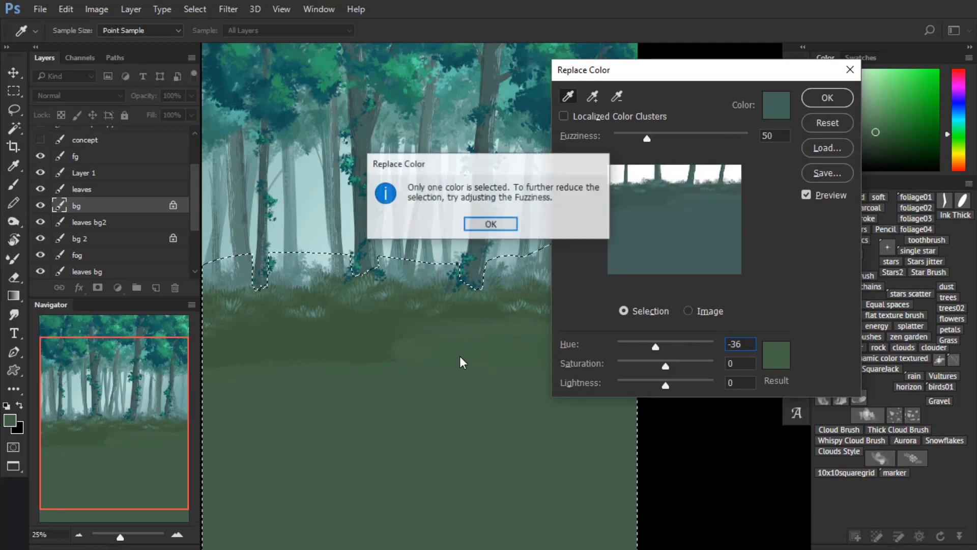
{"action": "left_click", "coordinate": [490, 224]}
{"action": "key", "text": "ctrl+minus"}
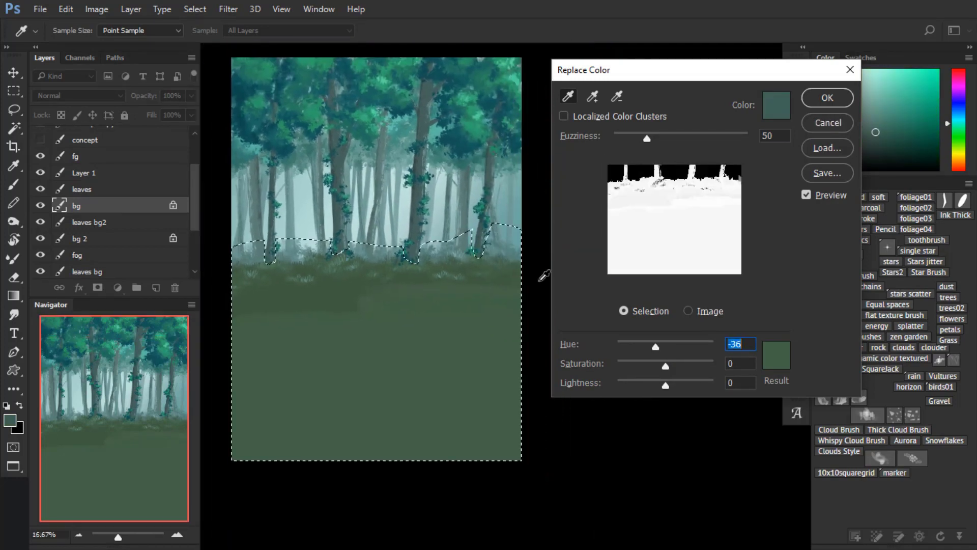
- Set the ground replacement's saturation to +13, lower its hue slightly more and apply it
{"action": "left_click_drag", "start_coordinate": [665, 365], "coordinate": [671, 365]}
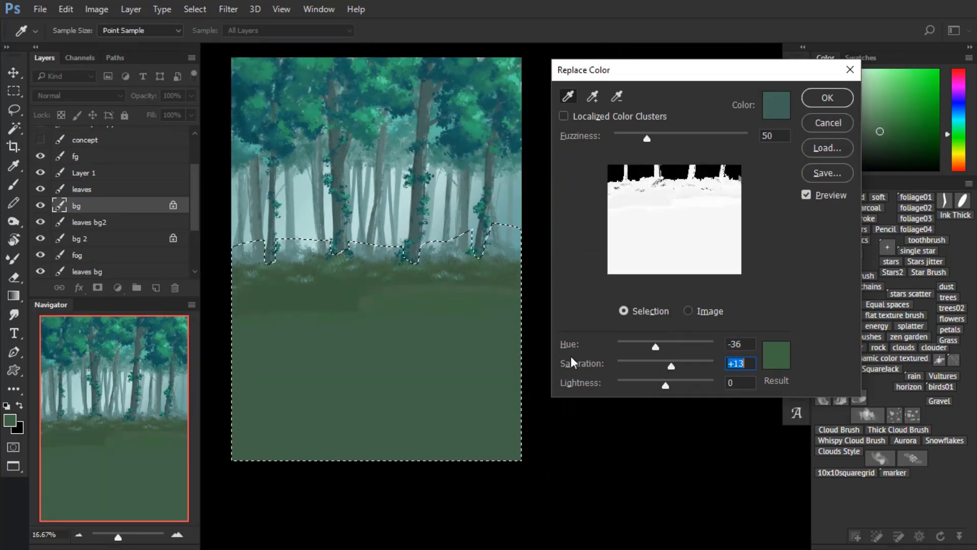
{"action": "left_click_drag", "start_coordinate": [534, 355], "coordinate": [539, 389]}
{"action": "left_click_drag", "start_coordinate": [655, 347], "coordinate": [654, 347]}
{"action": "left_click", "coordinate": [426, 331], "text": "ctrl"}
{"action": "left_click", "coordinate": [825, 98]}
{"action": "key", "text": "l"}
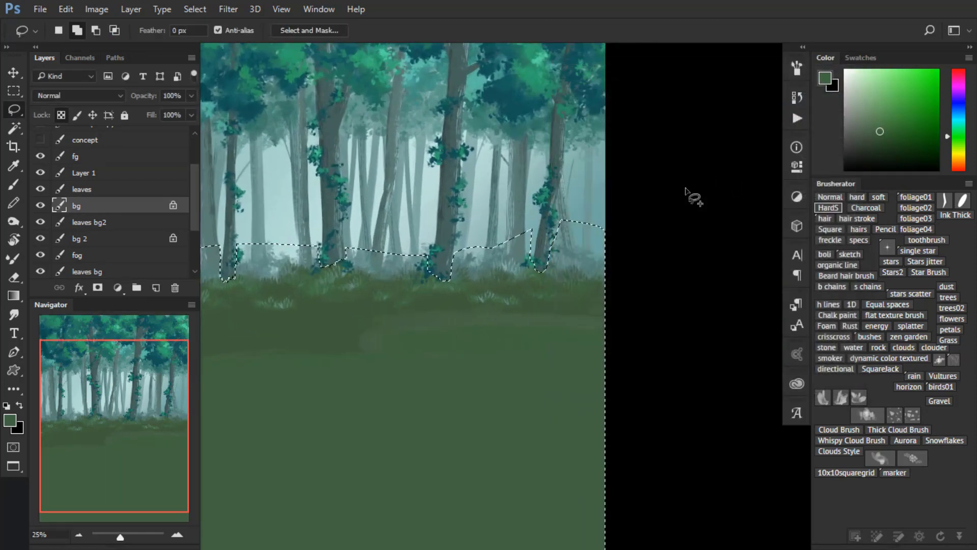
- Open Replace Color again, sample the pale teal grass highlights, and set hue -55 and saturation +32
{"action": "key", "text": "ctrl+shift+r"}
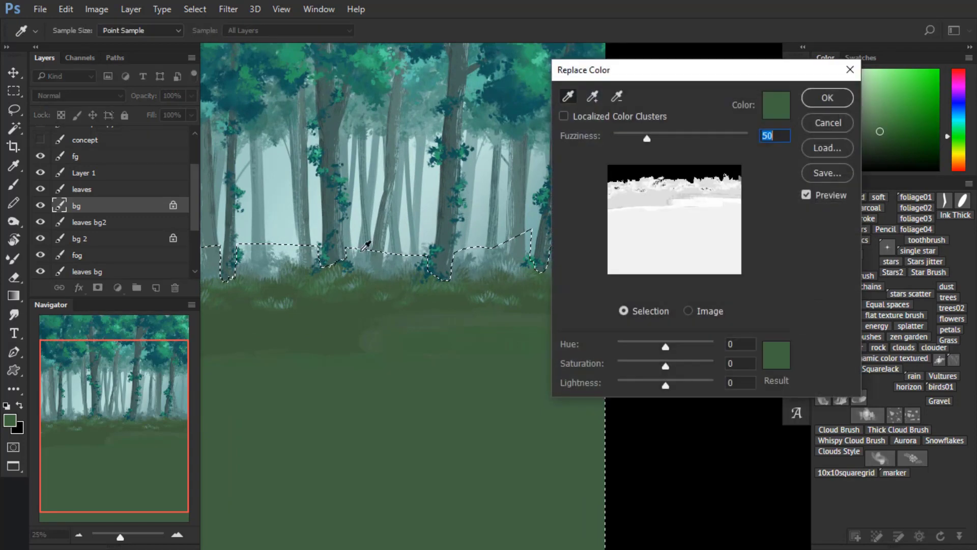
{"action": "left_click", "coordinate": [348, 268]}
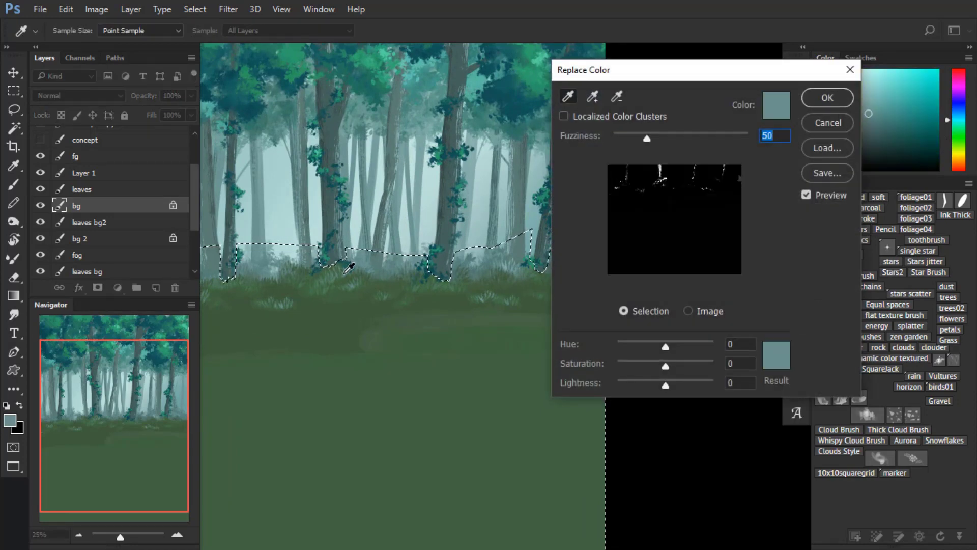
{"action": "left_click", "coordinate": [461, 301], "text": "ctrl+alt"}
{"action": "left_click", "coordinate": [462, 304], "text": "ctrl+alt"}
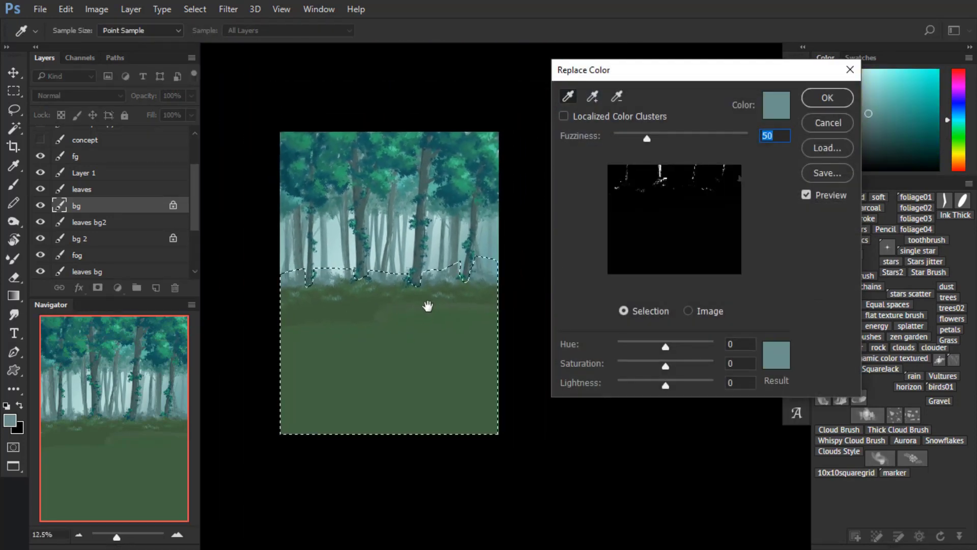
{"action": "left_click", "coordinate": [670, 346]}
{"action": "left_click_drag", "start_coordinate": [671, 345], "coordinate": [651, 348]}
{"action": "left_click", "coordinate": [437, 372], "text": "ctrl"}
{"action": "left_click", "coordinate": [401, 267], "text": "ctrl"}
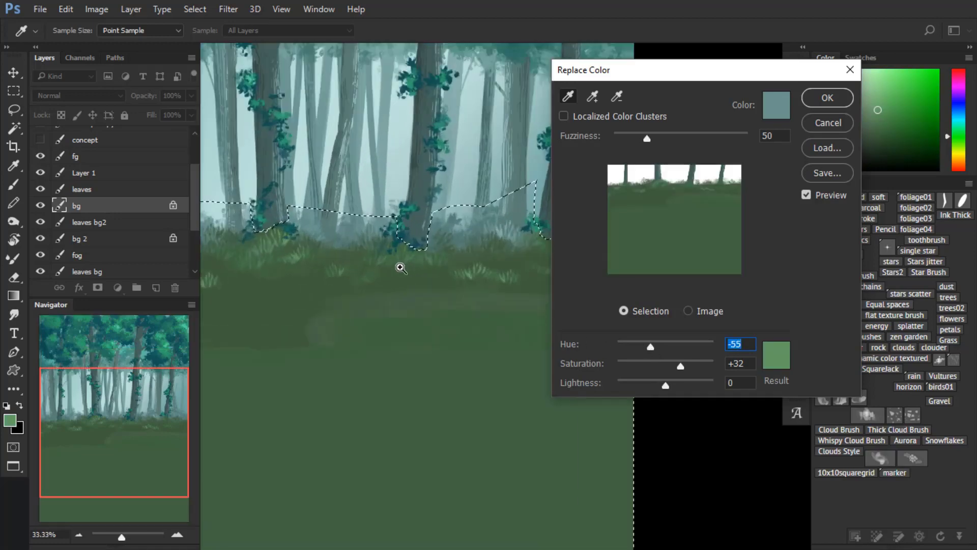
- Apply the grass highlight color replacement and clear the ground selection
{"action": "left_click", "coordinate": [410, 321], "text": "ctrl+alt"}
{"action": "left_click_drag", "start_coordinate": [410, 320], "coordinate": [432, 383]}
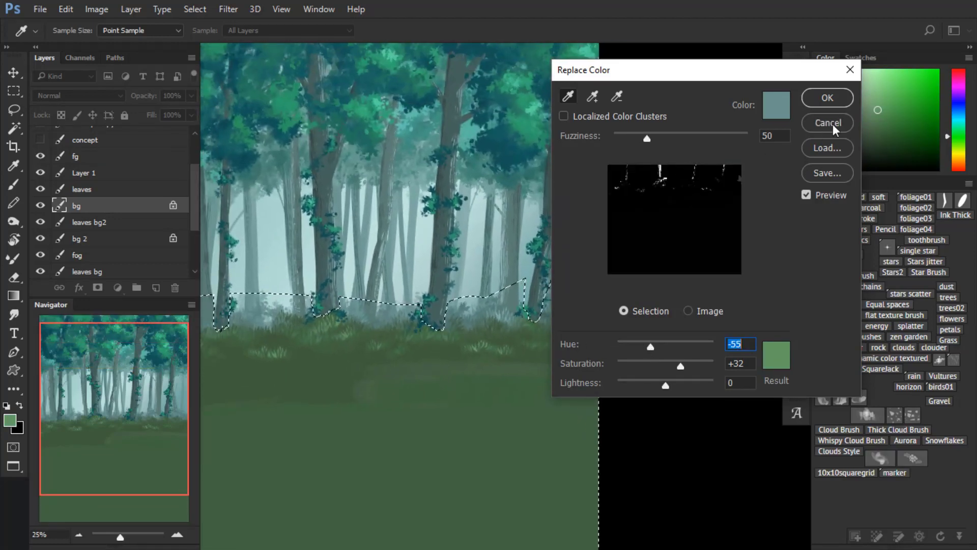
{"action": "left_click", "coordinate": [827, 99]}
{"action": "mouse_move", "coordinate": [522, 242]}
{"action": "left_mouse_down"}
{"action": "mouse_move", "coordinate": [568, 203]}
{"action": "mouse_move", "coordinate": [648, 163]}
{"action": "left_mouse_up"}
{"action": "key", "text": "ctrl+d"}
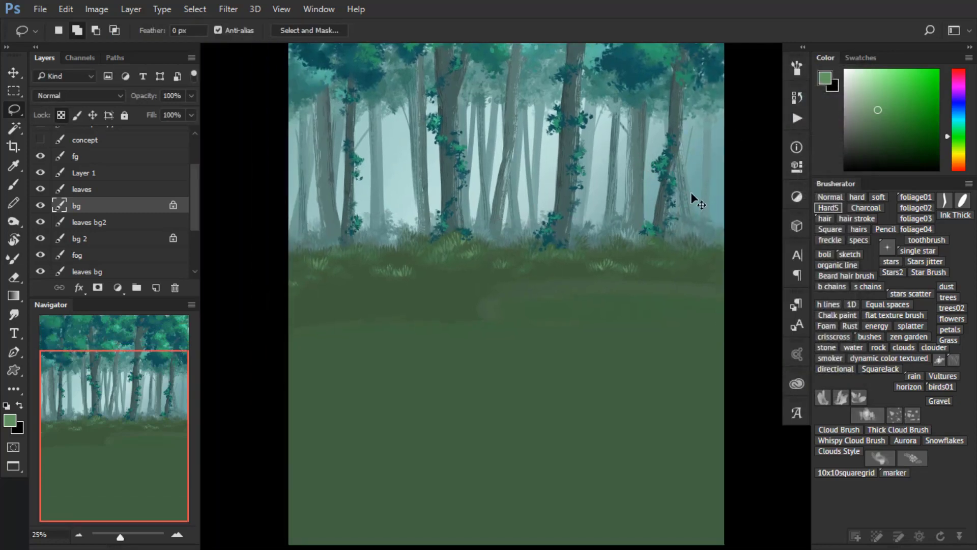
- Choose the 90 px grass brush from the vegetation group of the brush presets
{"action": "key", "text": "F5"}
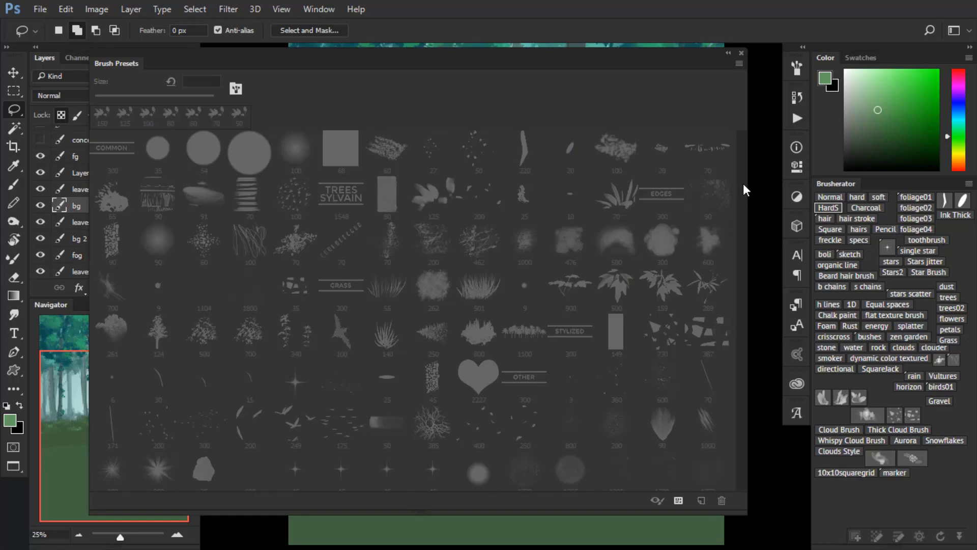
{"action": "key", "text": "F5"}
{"action": "key", "text": "b"}
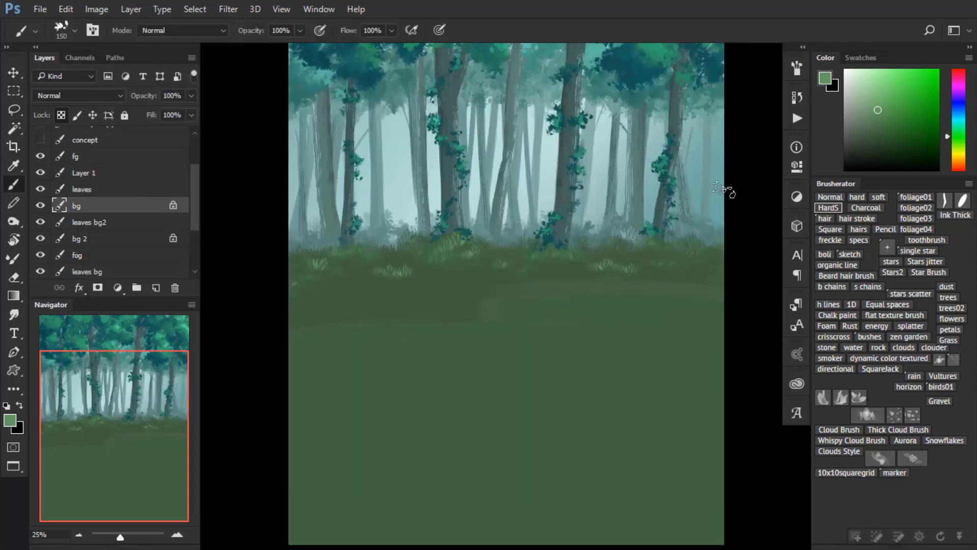
{"action": "key", "text": "F5"}
{"action": "mouse_move", "coordinate": [744, 187]}
{"action": "left_mouse_down"}
{"action": "mouse_move", "coordinate": [721, 408]}
{"action": "mouse_move", "coordinate": [737, 463]}
{"action": "left_mouse_up"}
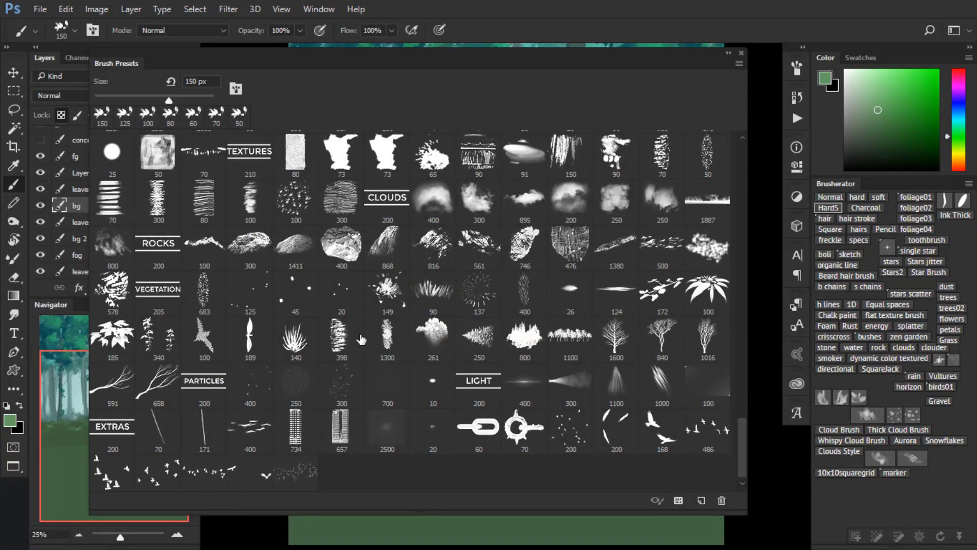
{"action": "left_click", "coordinate": [433, 294]}
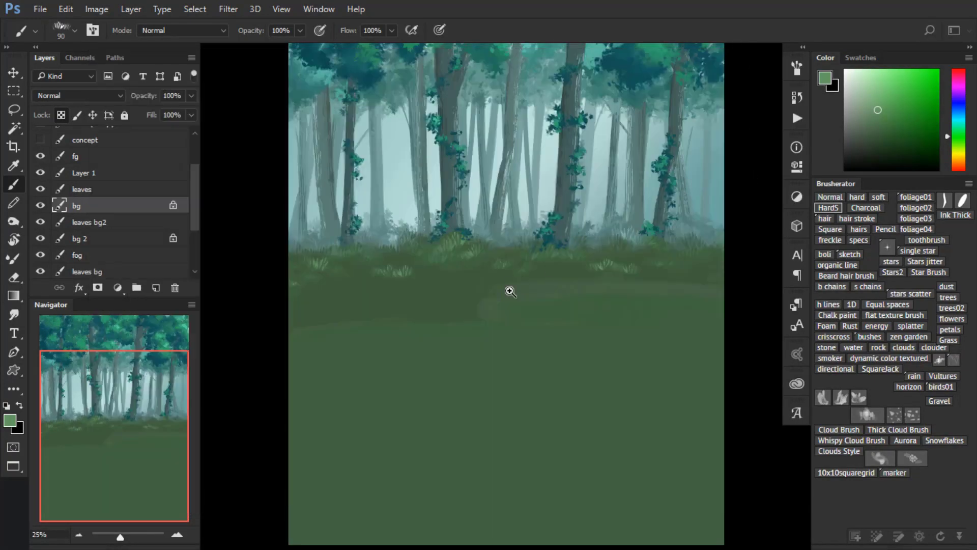
- Paint grass tufts along the tree line in greens sampled from the ground and shifted toward yellow-green, enlarging the brush to 150 px
{"action": "left_click", "coordinate": [509, 293], "text": "ctrl"}
{"action": "left_click", "coordinate": [470, 216], "text": "alt"}
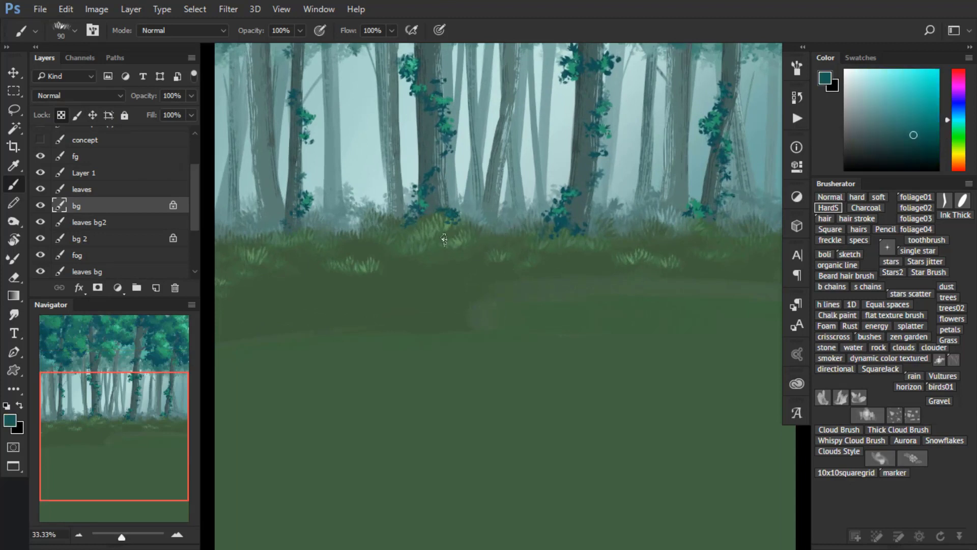
{"action": "left_click", "coordinate": [442, 265], "text": "alt"}
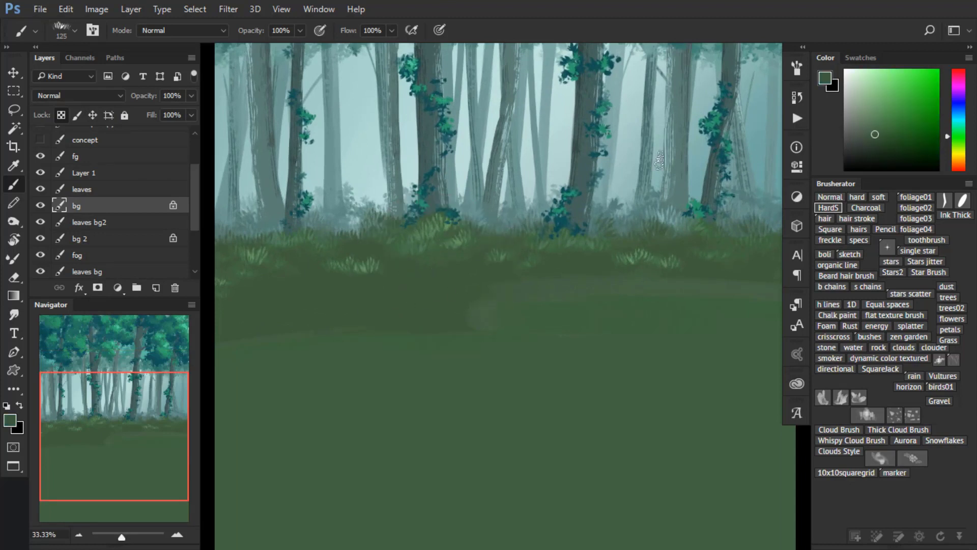
{"action": "left_click", "coordinate": [728, 141], "text": "alt"}
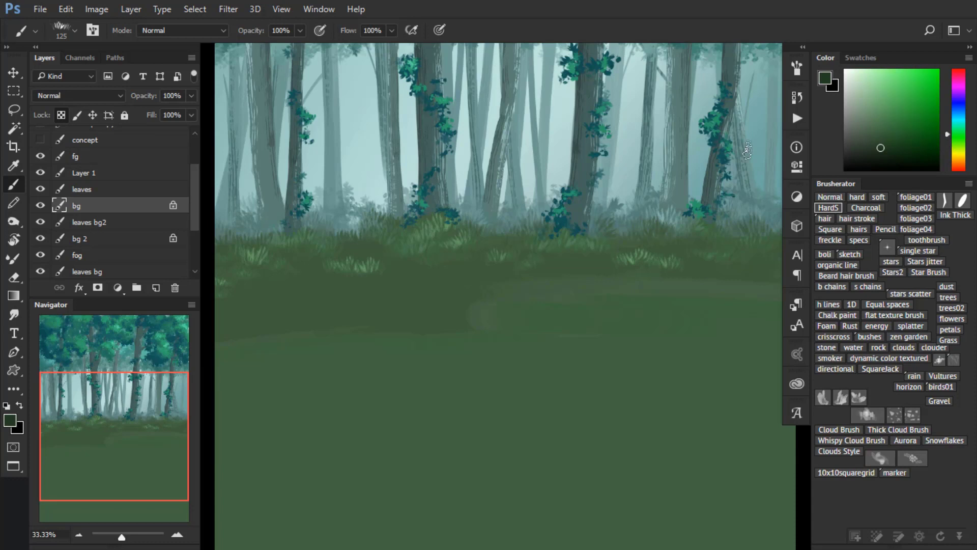
{"action": "key", "text": "bracketright"}
{"action": "left_click", "coordinate": [396, 262], "text": "alt"}
{"action": "left_click", "coordinate": [947, 140]}
{"action": "key", "text": "bracketright"}
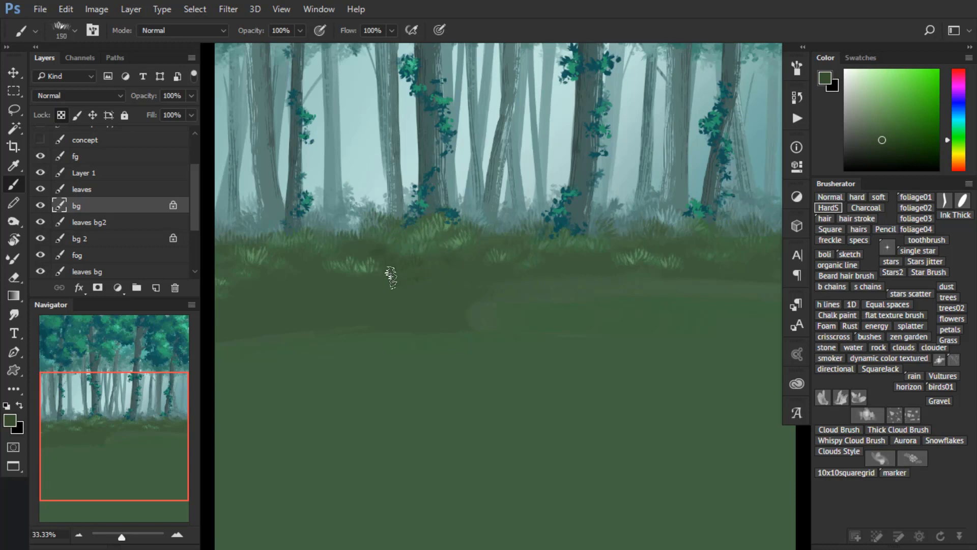
- Shift the color to a dark bluish green and paint shaded grass across the grass band with the brush at 200 px
{"action": "left_click_drag", "start_coordinate": [945, 141], "coordinate": [948, 128]}
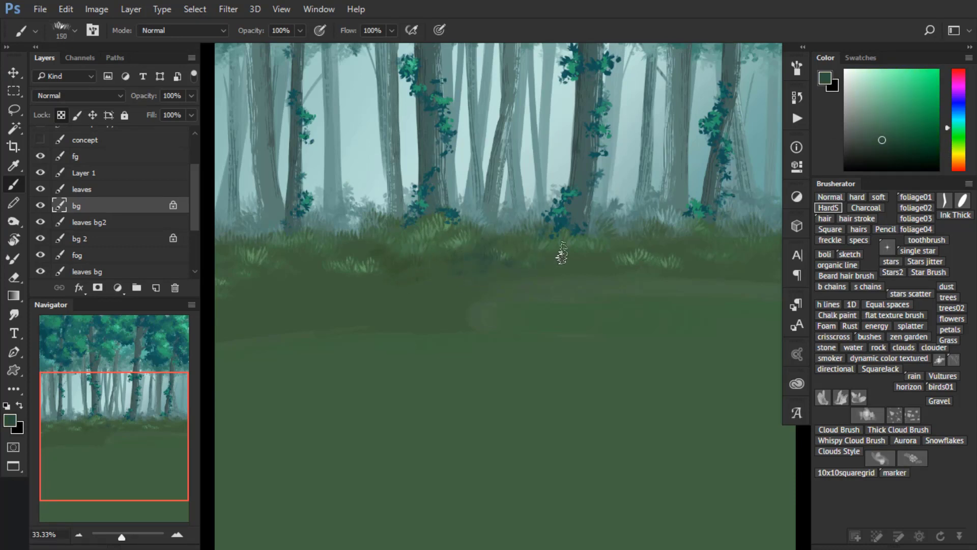
{"action": "key", "text": "bracketright"}
{"action": "key", "text": "bracketright"}
{"action": "left_click_drag", "start_coordinate": [557, 252], "coordinate": [606, 253]}
{"action": "left_click_drag", "start_coordinate": [715, 273], "coordinate": [696, 288]}
{"action": "left_click", "coordinate": [696, 288], "text": "alt"}
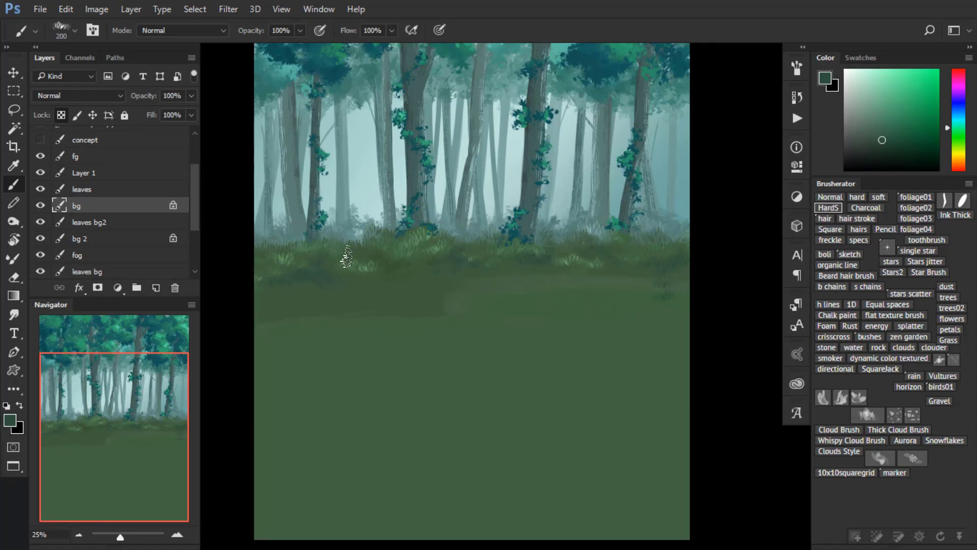
{"action": "scroll", "coordinate": [701, 206], "scroll_direction": "down", "scroll_amount": 1}
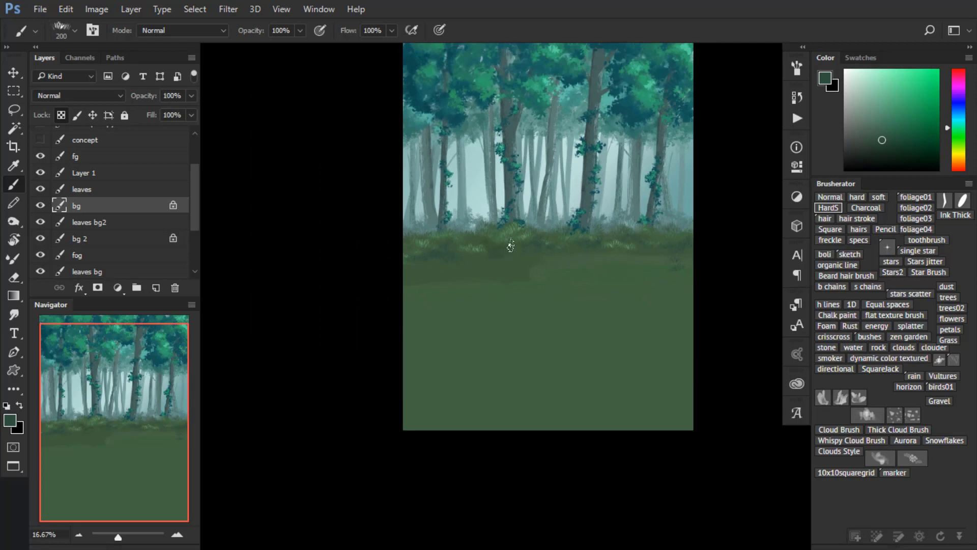
- Toggle the concept layer's visibility to compare the painted forest with the grayscale sketch
{"action": "left_click_drag", "start_coordinate": [700, 211], "coordinate": [685, 259]}
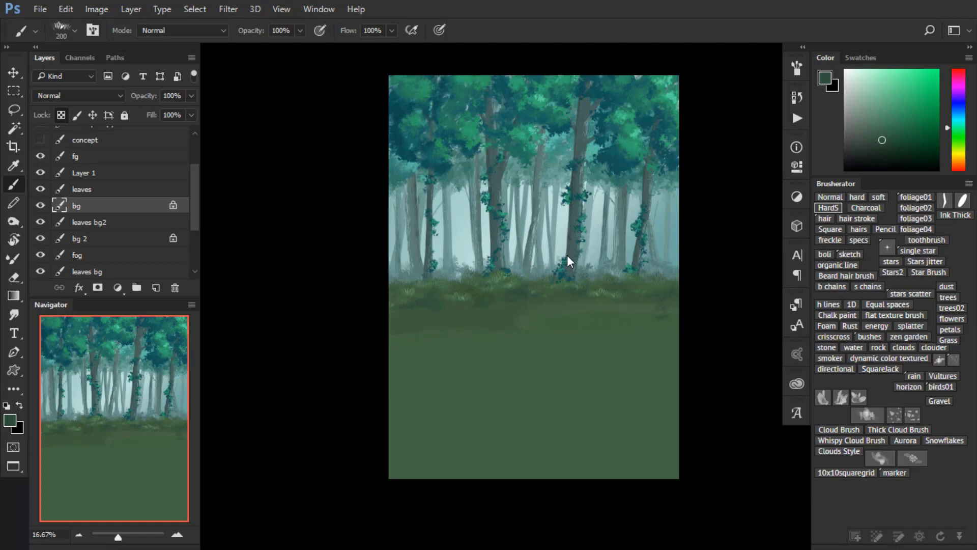
{"action": "left_click", "coordinate": [40, 141]}
{"action": "left_click", "coordinate": [41, 141]}
{"action": "left_click_drag", "start_coordinate": [191, 197], "coordinate": [185, 156]}
{"action": "left_click", "coordinate": [40, 200]}
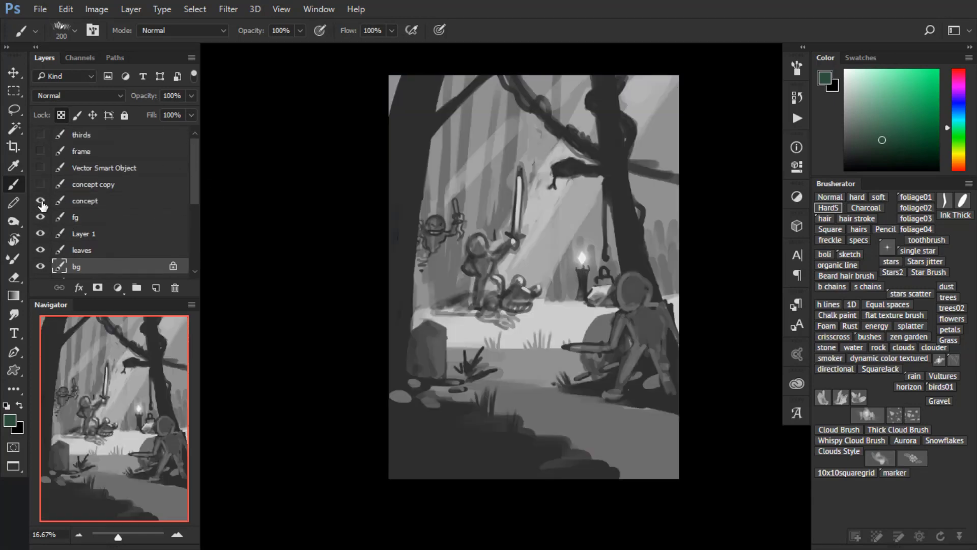
{"action": "left_click", "coordinate": [40, 201]}
- Select all layers from fg down to bg trees1 and group them above the sky layer
{"action": "left_click", "coordinate": [163, 216]}
{"action": "left_click_drag", "start_coordinate": [190, 196], "coordinate": [185, 251]}
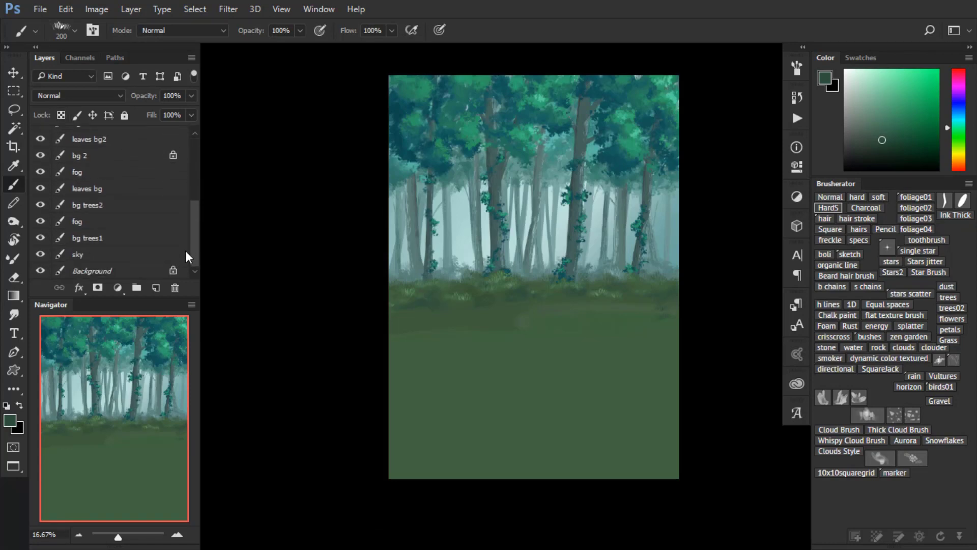
{"action": "left_click", "coordinate": [135, 238], "text": "shift"}
{"action": "key", "text": "ctrl+g"}
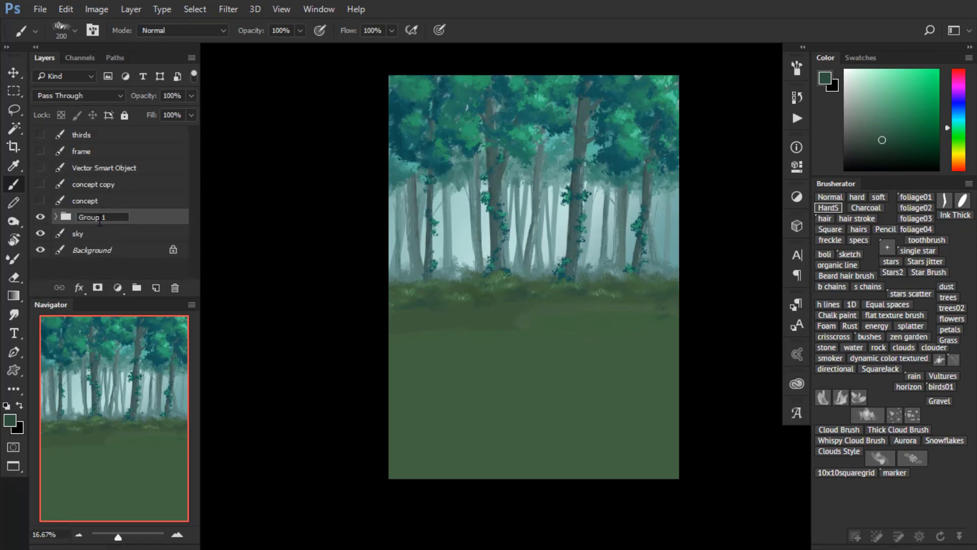